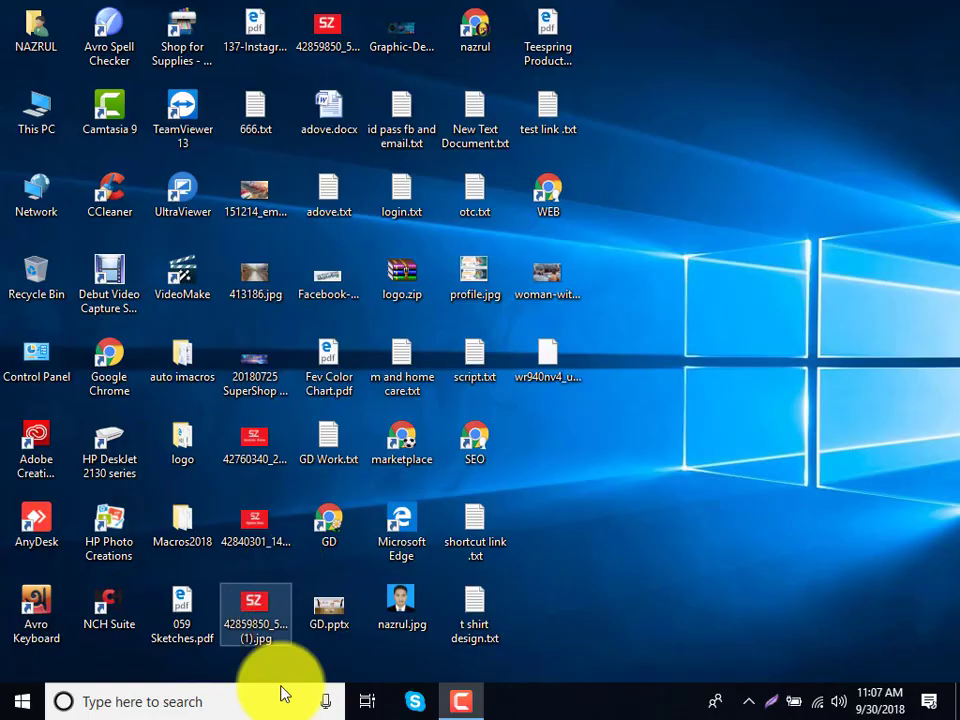
# Step: Launch Adobe Illustrator from the Windows search by typing 'ill'
pyautogui.click(197, 705)
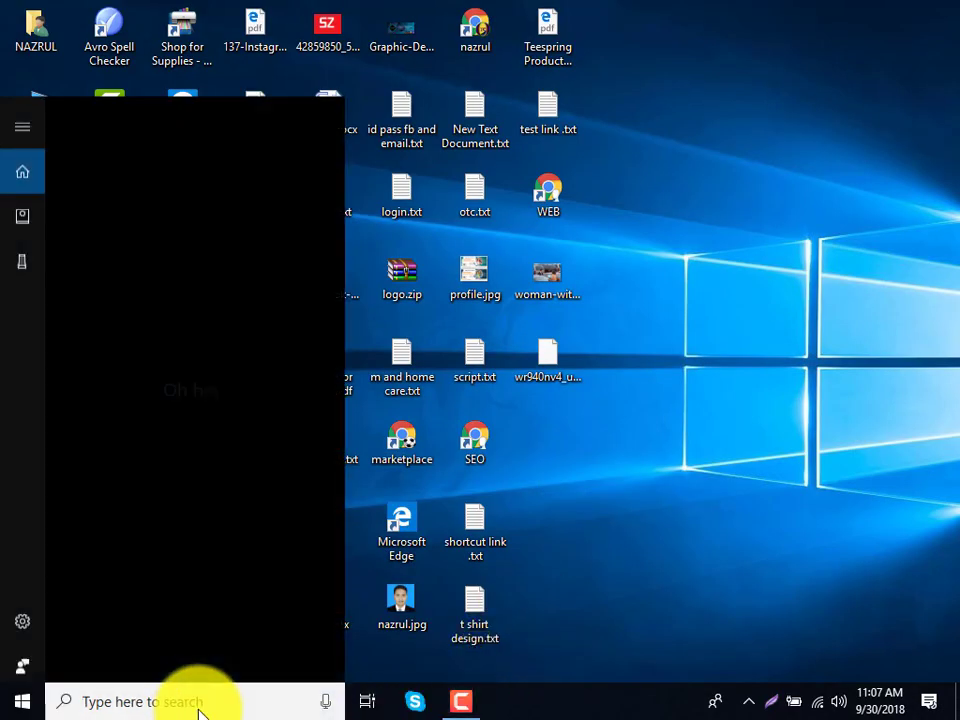
pyautogui.write('i')
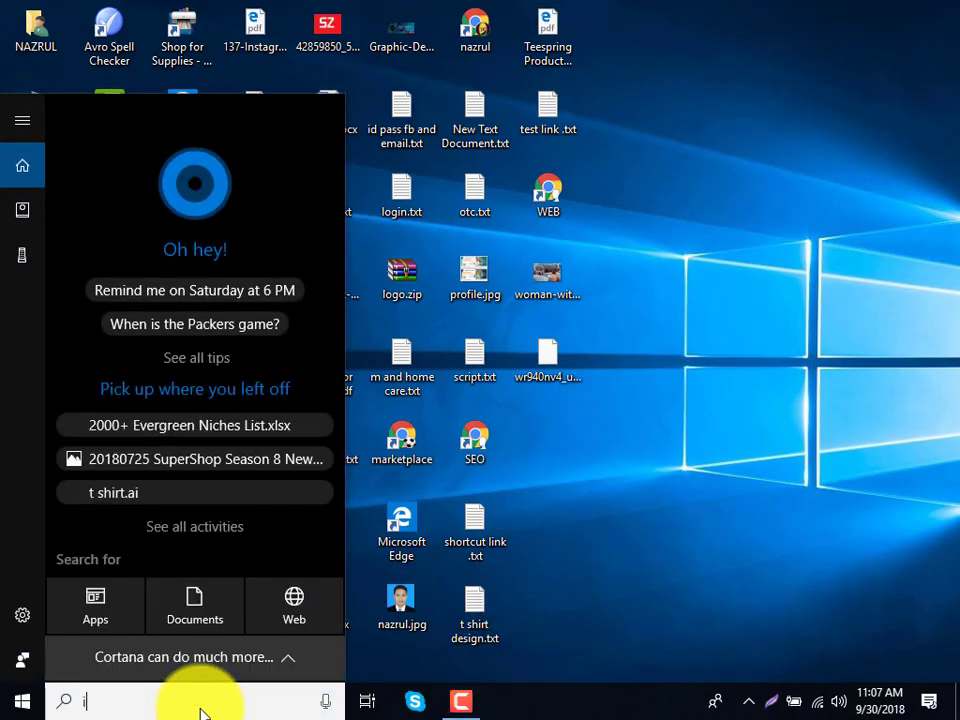
pyautogui.write('ll')
pyautogui.press('Return')
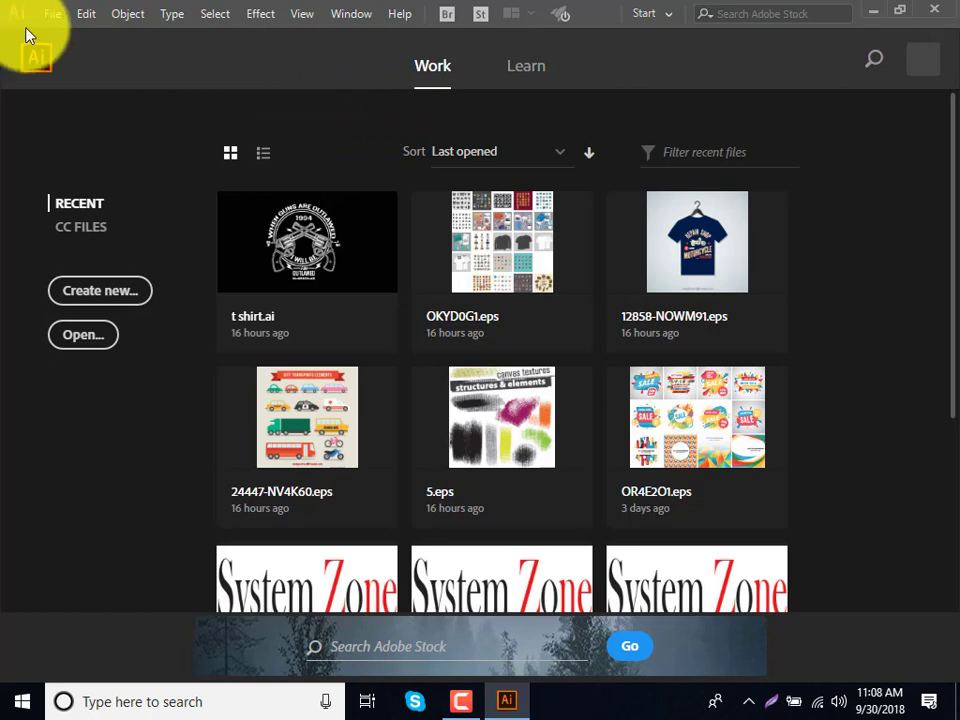
# Step: Start a new document via File > New and begin renaming it in the name field
pyautogui.click(52, 14)
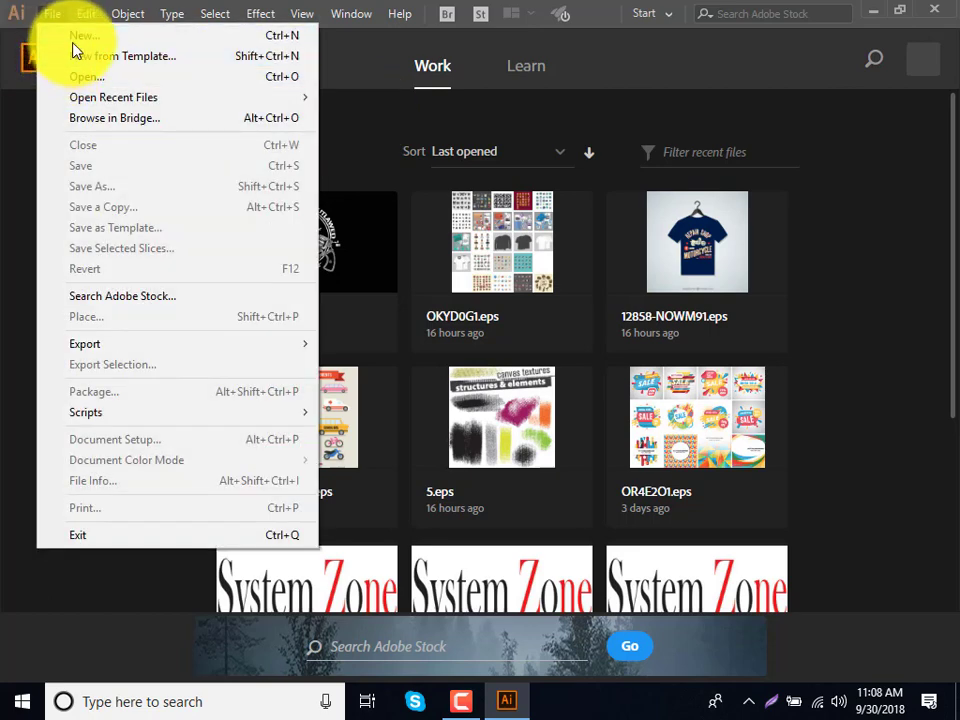
pyautogui.click(74, 46)
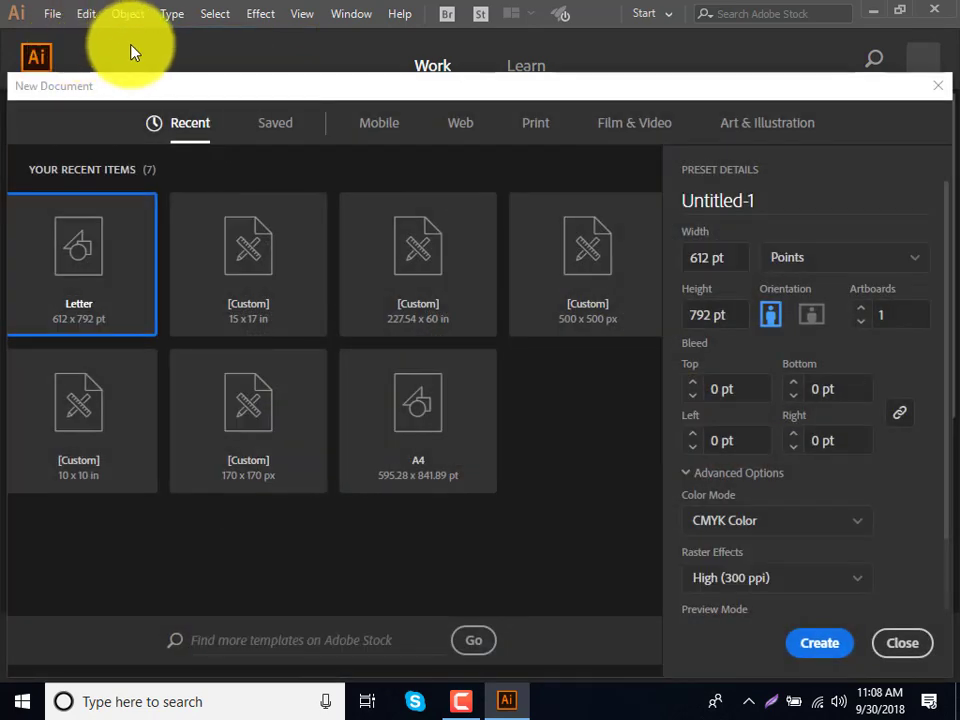
pyautogui.moveTo(154, 88); pyautogui.dragTo(154, 61)
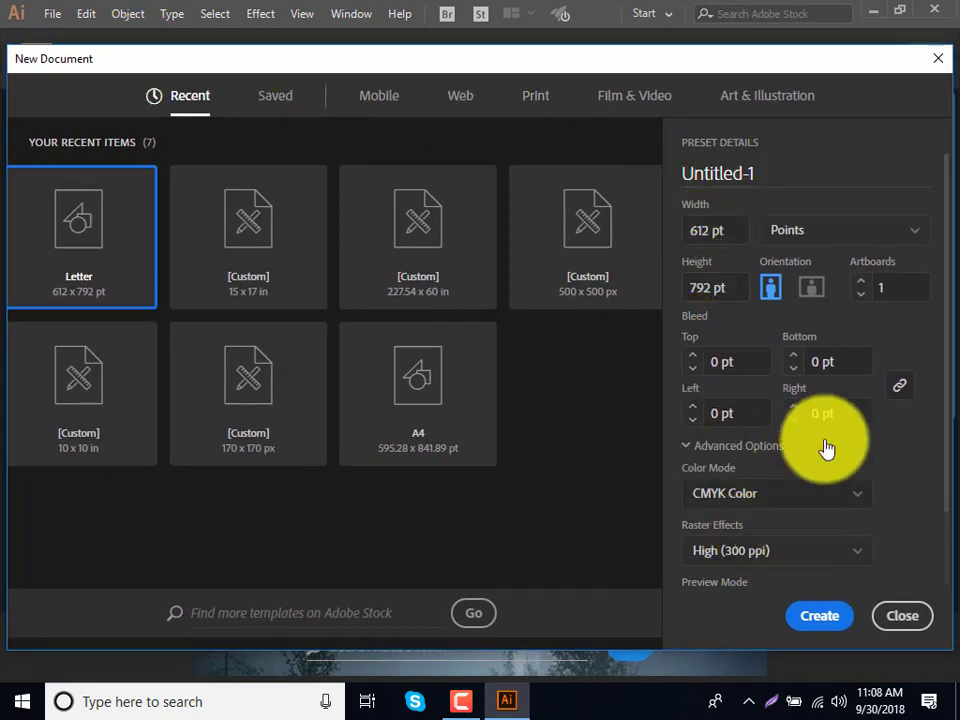
pyautogui.click(727, 173)
pyautogui.write('u')
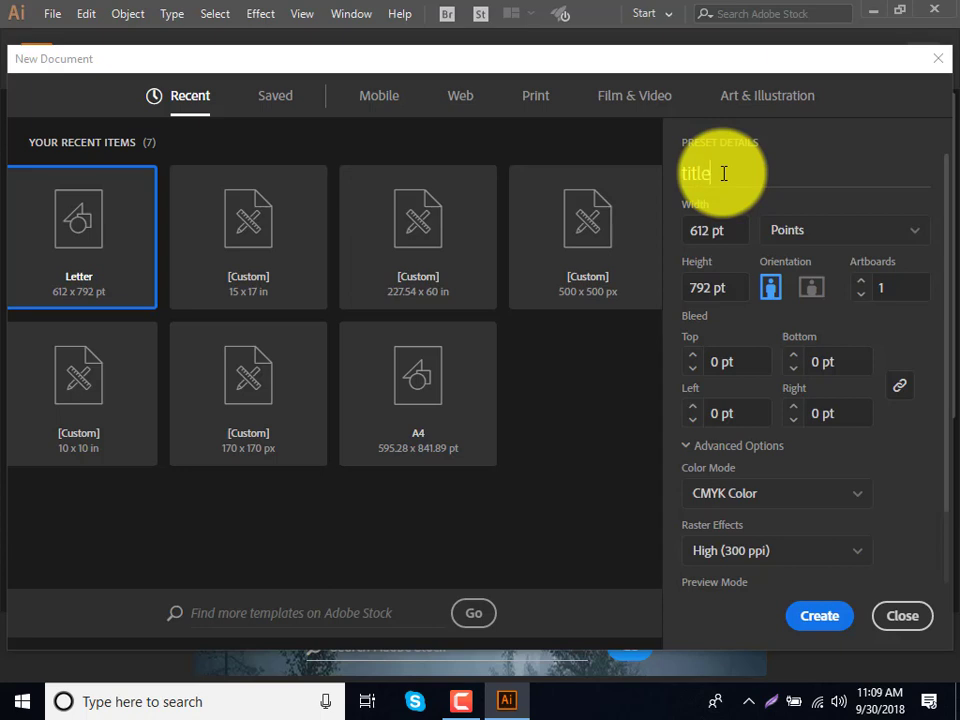
# Step: Switch the document units to Inches, then to Pixels, giving 612 × 792 px
pyautogui.click(726, 174)
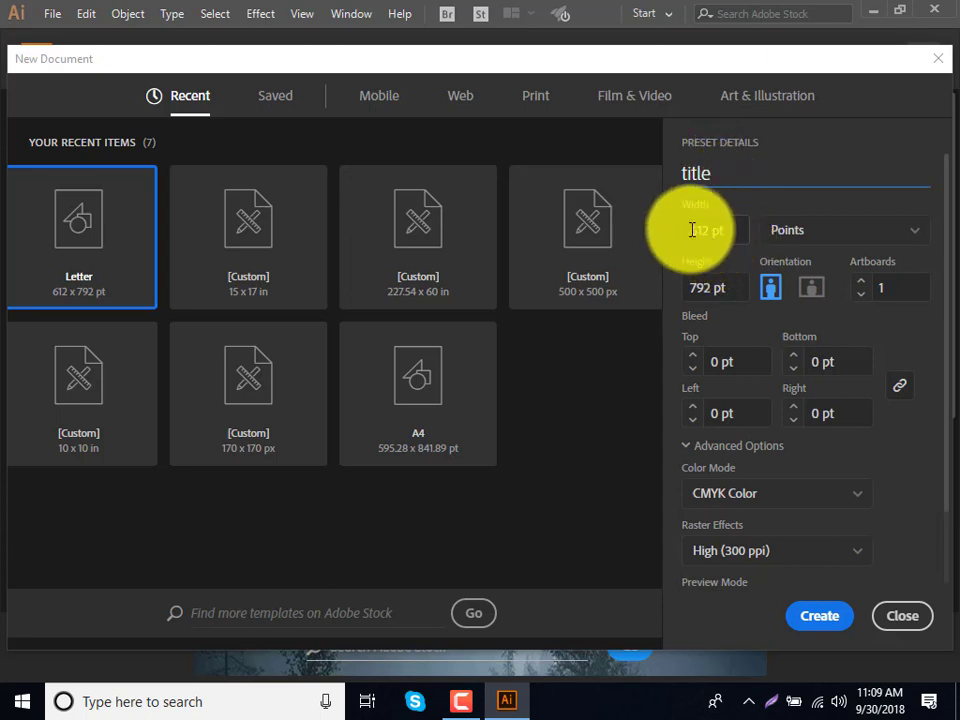
pyautogui.click(699, 231)
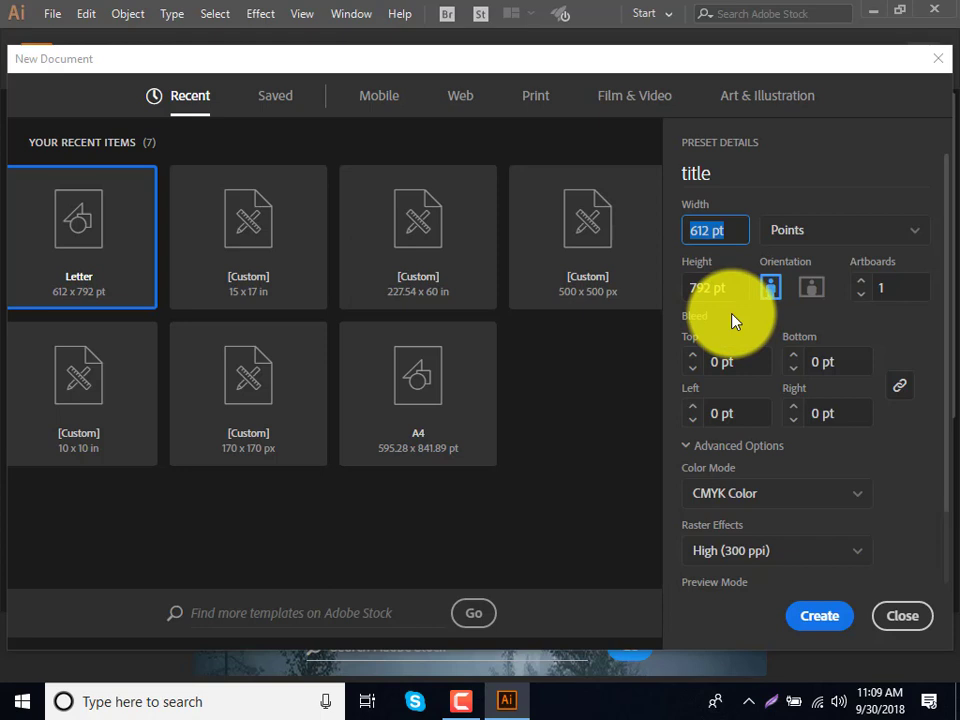
pyautogui.click(845, 238)
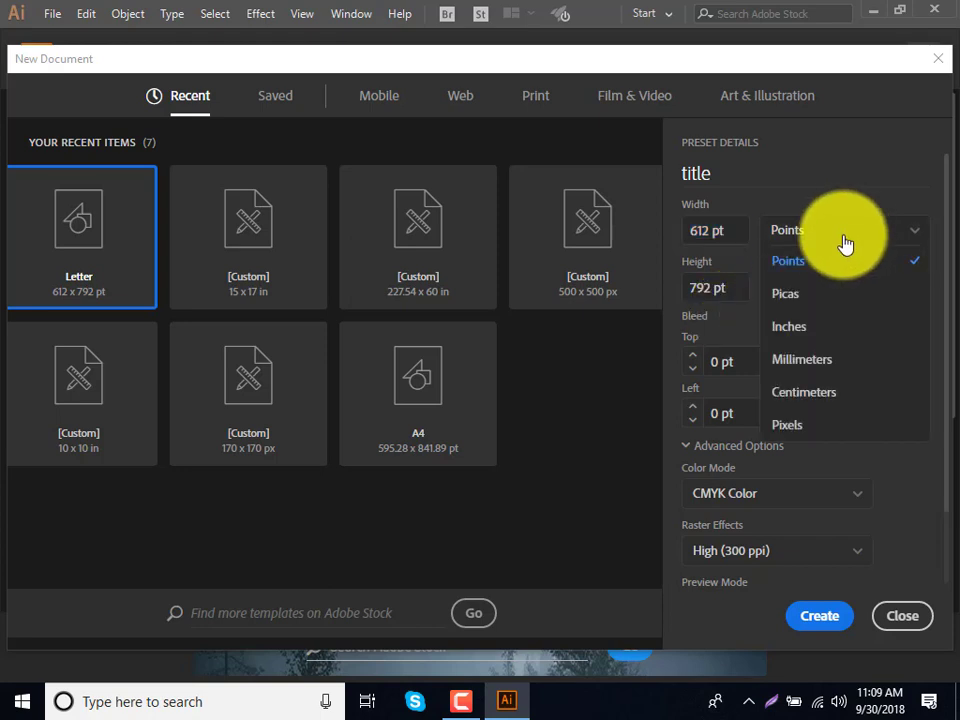
pyautogui.click(815, 328)
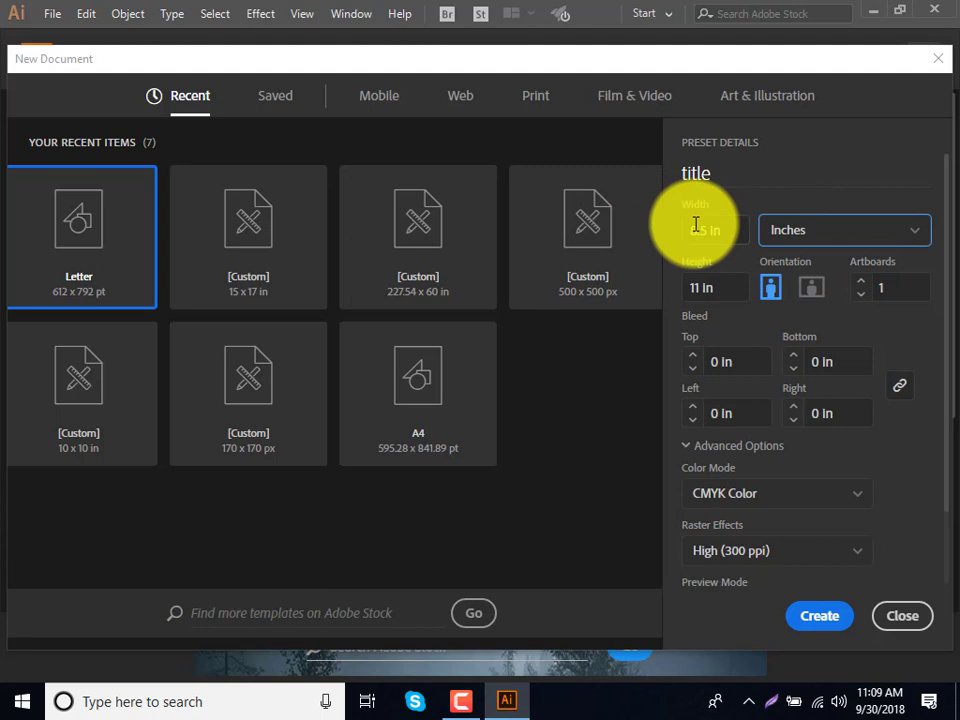
pyautogui.click(828, 234)
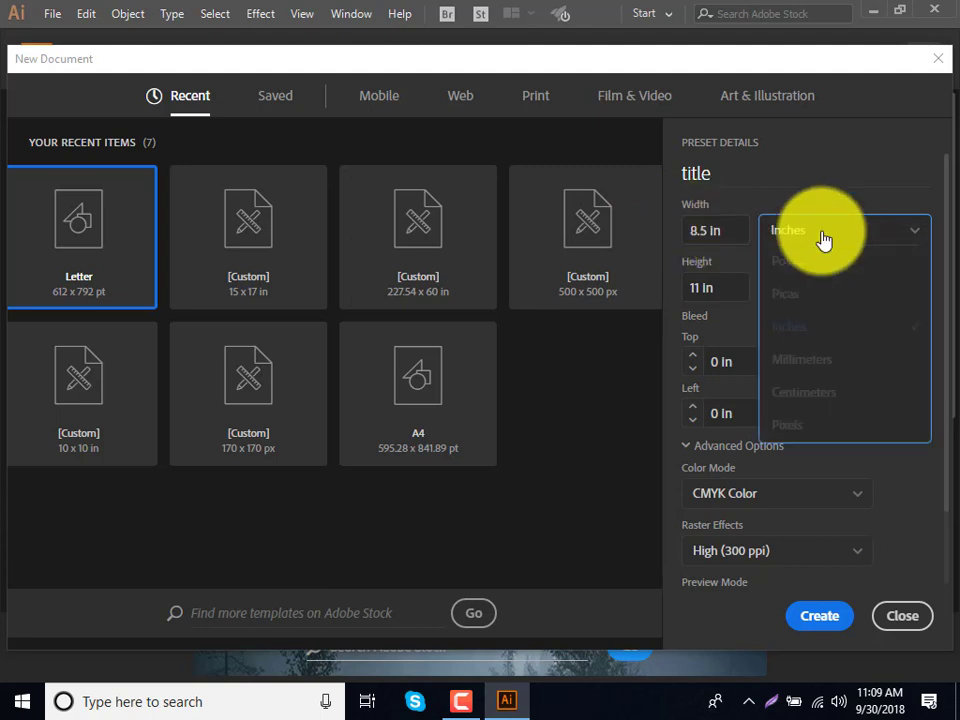
pyautogui.click(799, 427)
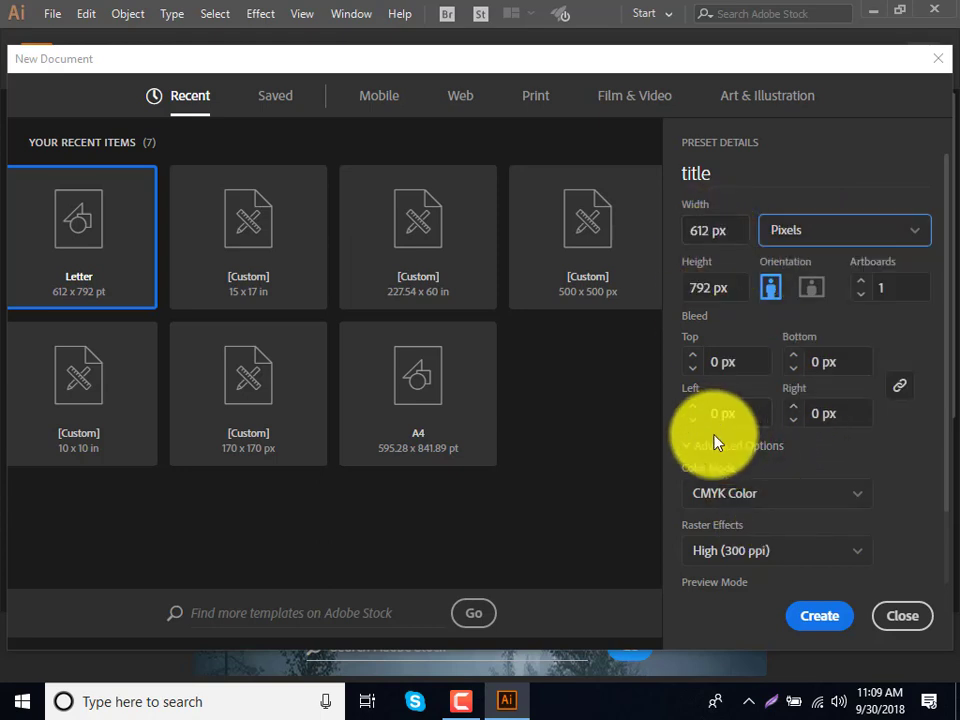
pyautogui.click(771, 701)
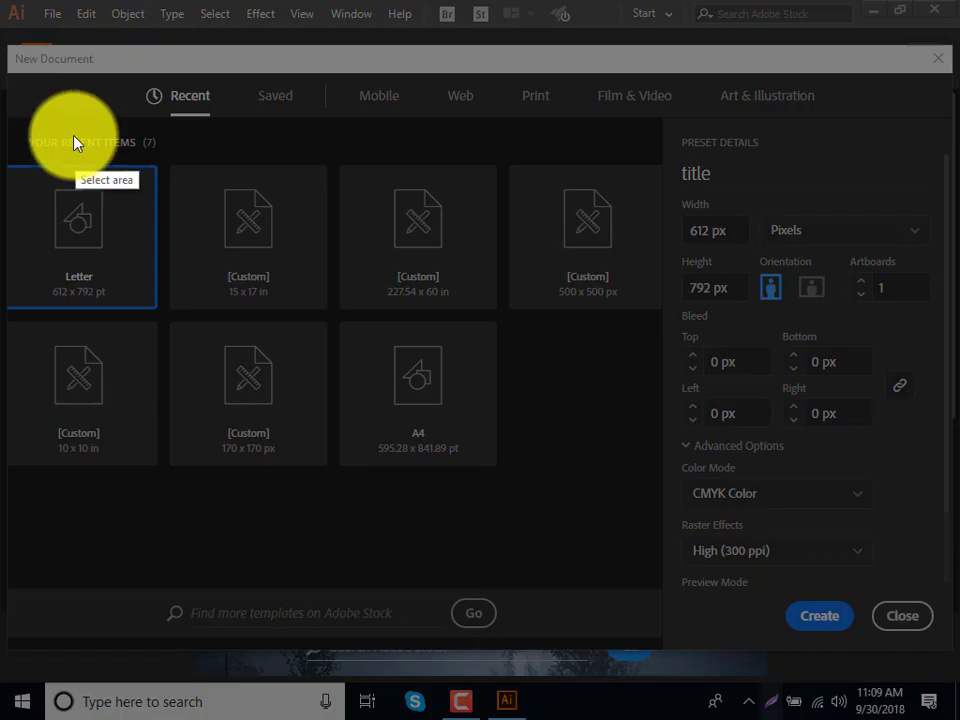
pyautogui.moveTo(74, 133)
pyautogui.mouseDown()
pyautogui.moveTo(614, 426)
pyautogui.moveTo(624, 500)
pyautogui.mouseUp()
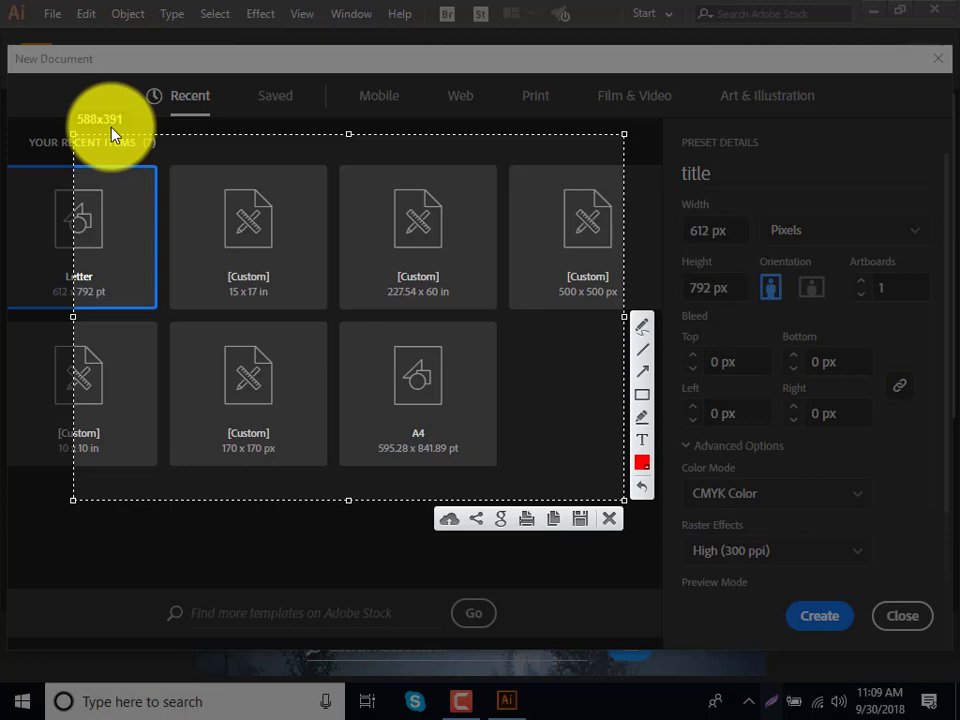
pyautogui.click(607, 518)
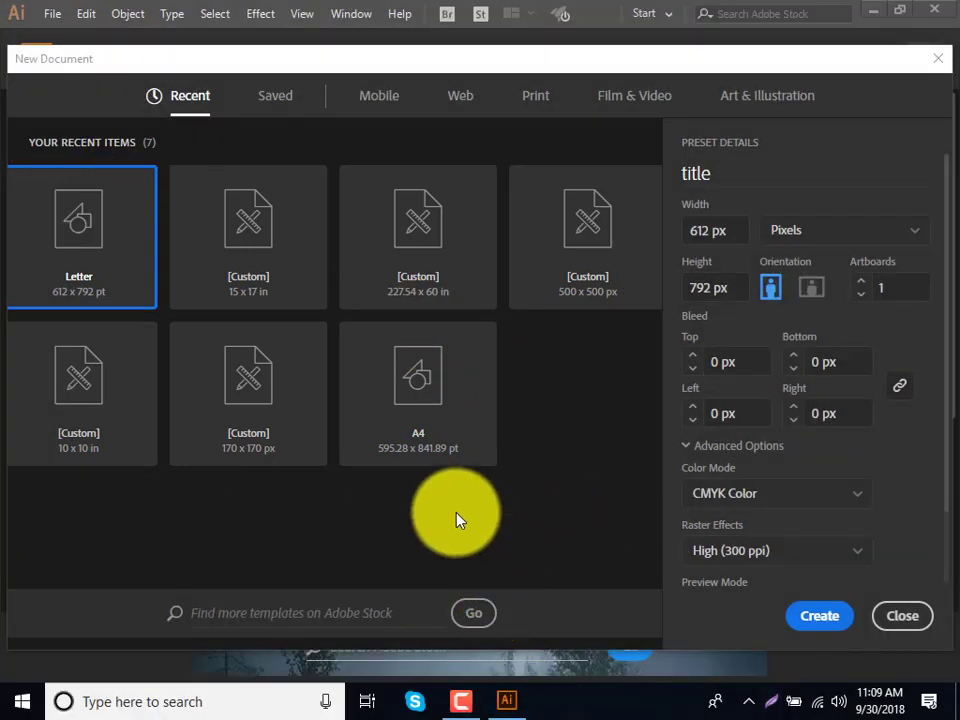
pyautogui.press('super+d')
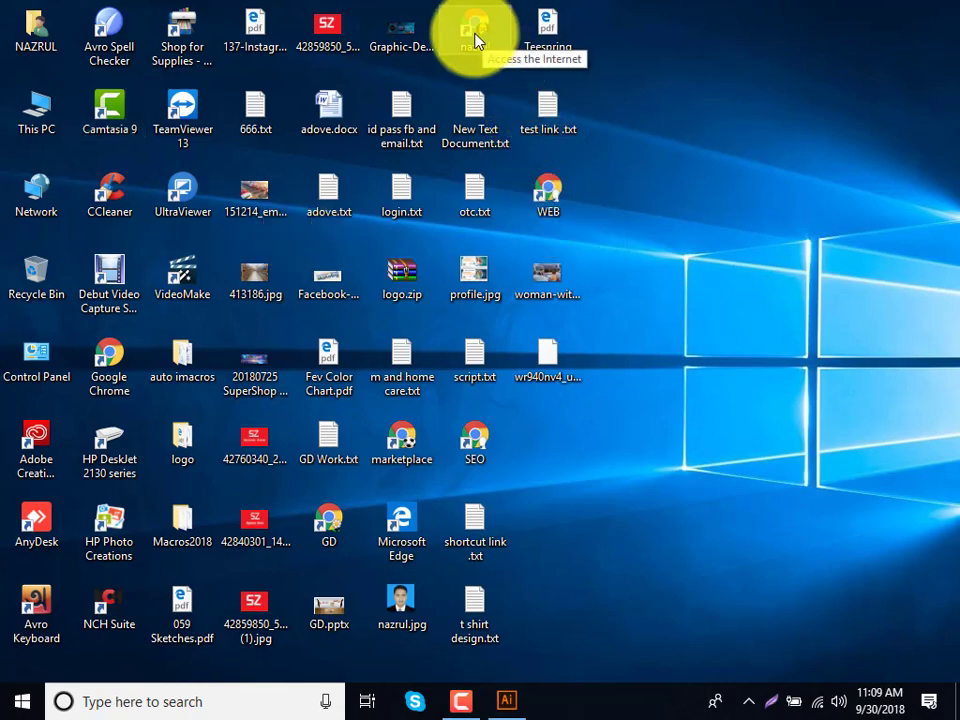
# Step: Launch Chrome, search 'lightshort' and open the Lightshot site at app.prntscr.com
pyautogui.doubleClick(478, 41)
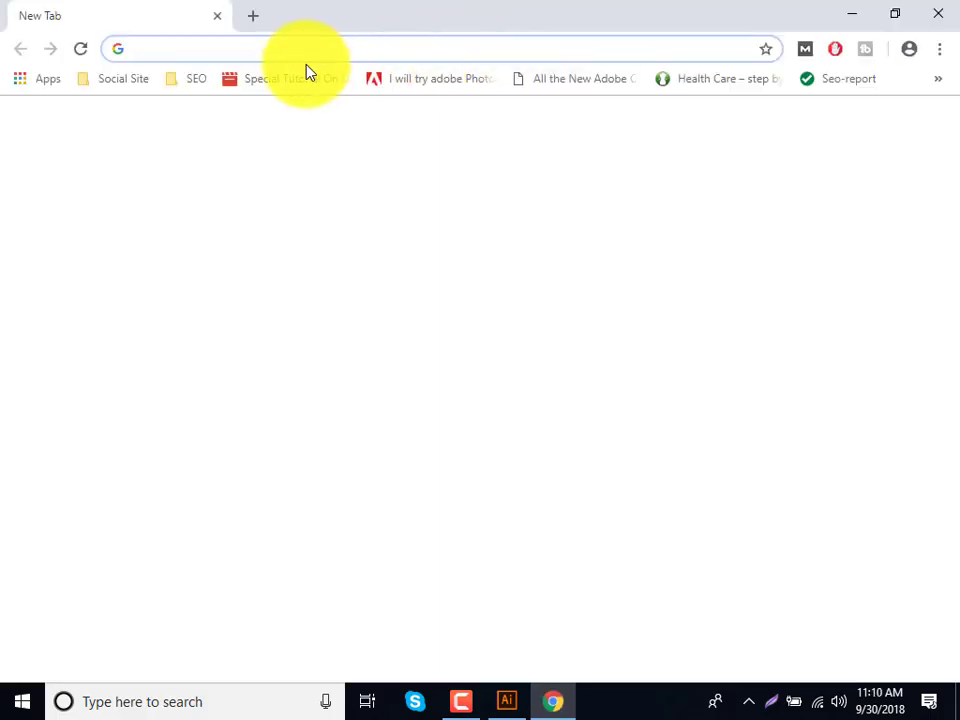
pyautogui.write('lightst')
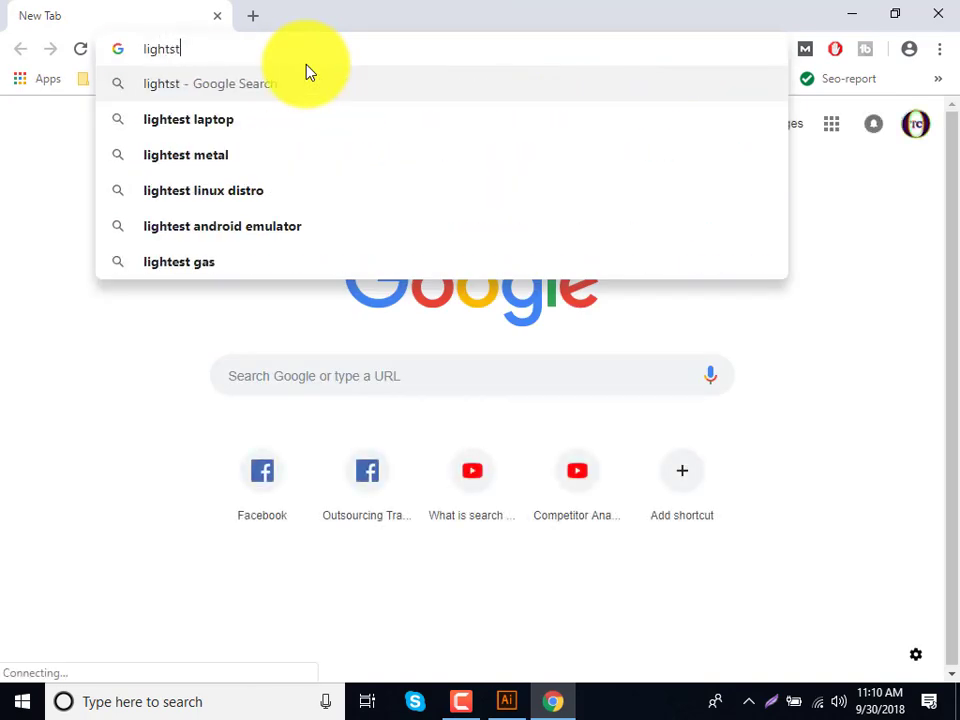
pyautogui.press('BackSpace')
pyautogui.press('BackSpace')
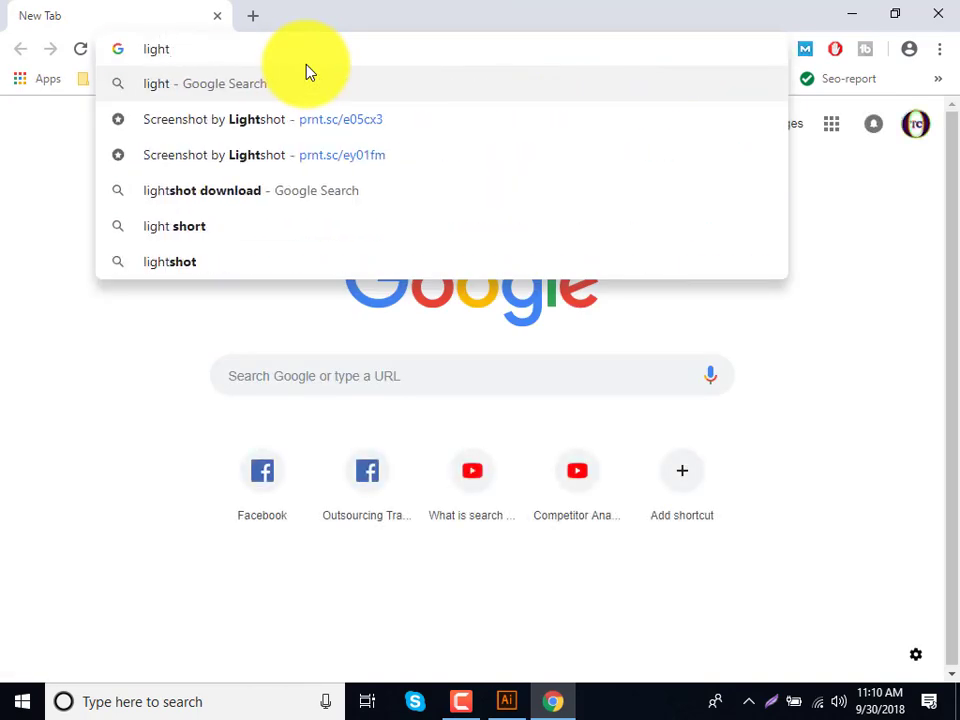
pyautogui.press('BackSpace')
pyautogui.write('tsho')
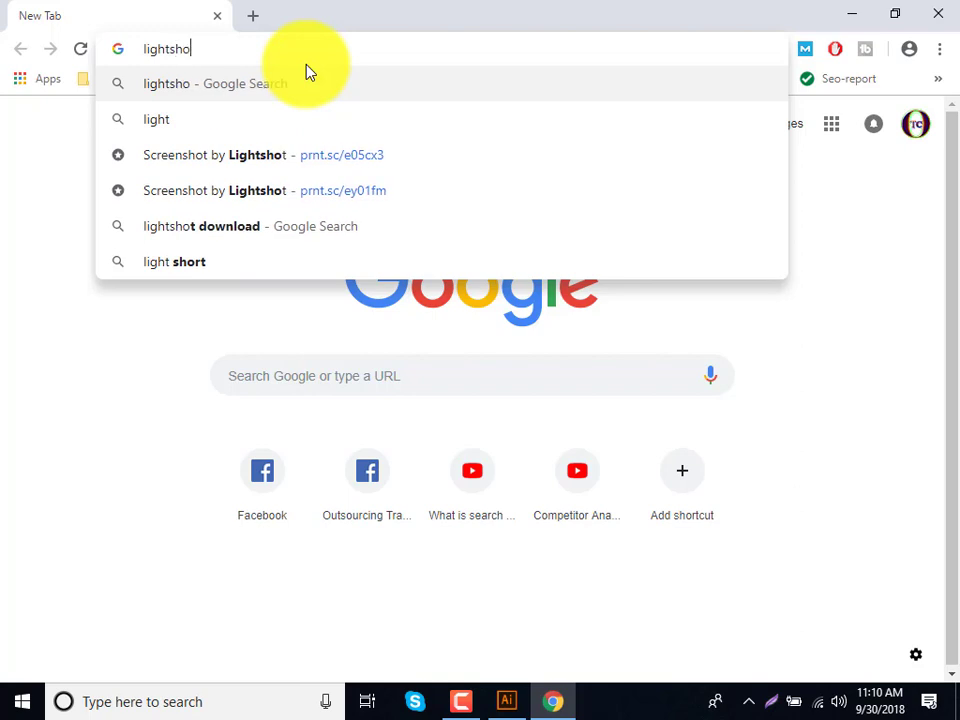
pyautogui.write('rt')
pyautogui.press('Return')
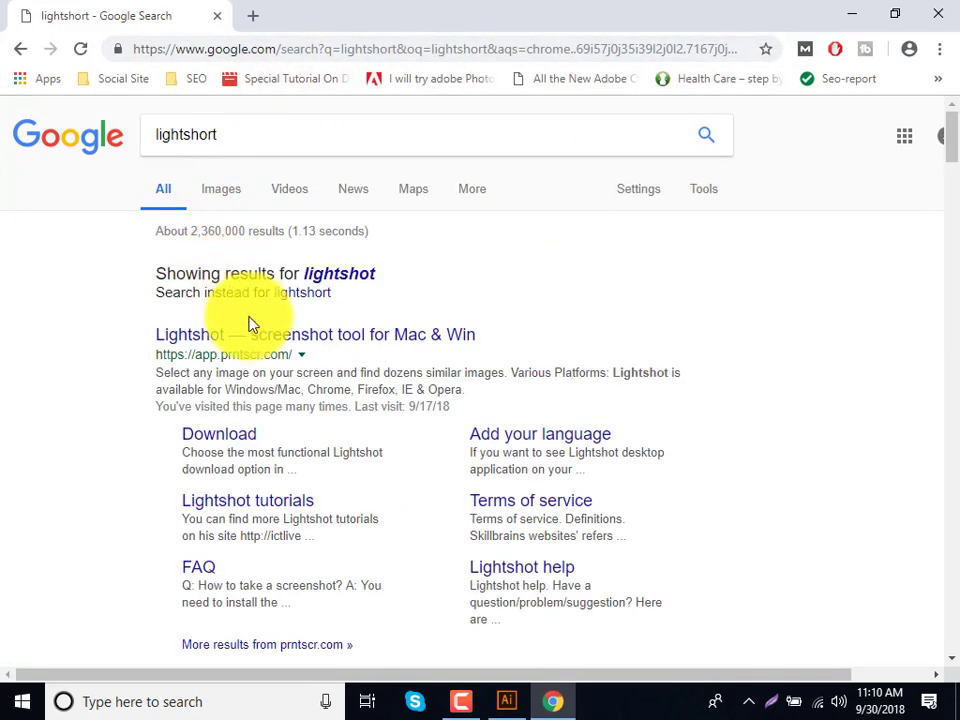
pyautogui.click(253, 336)
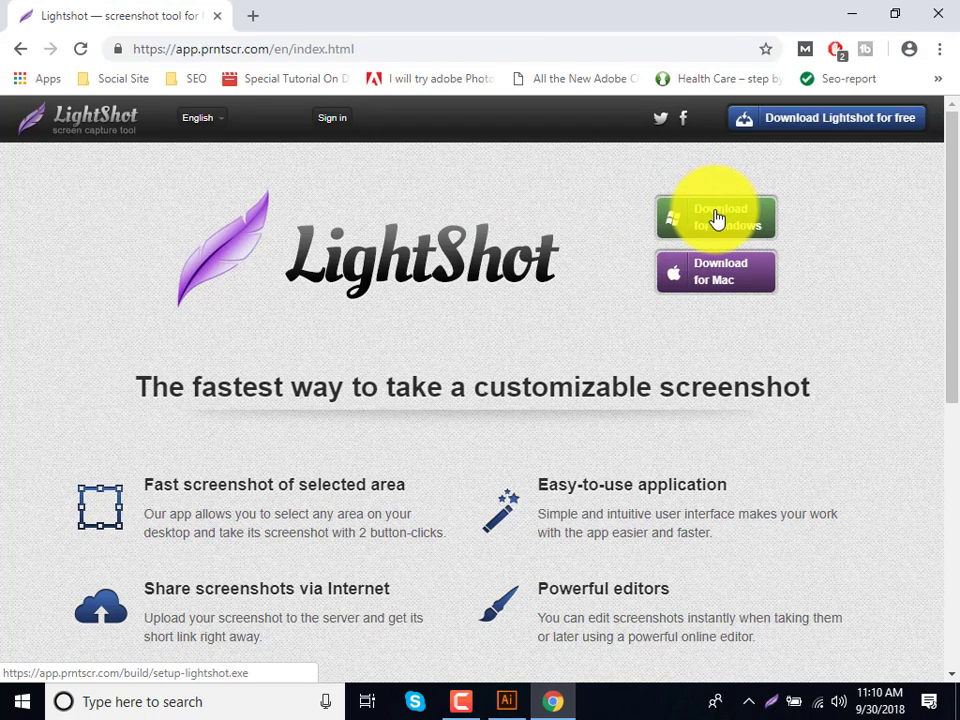
pyautogui.click(776, 706)
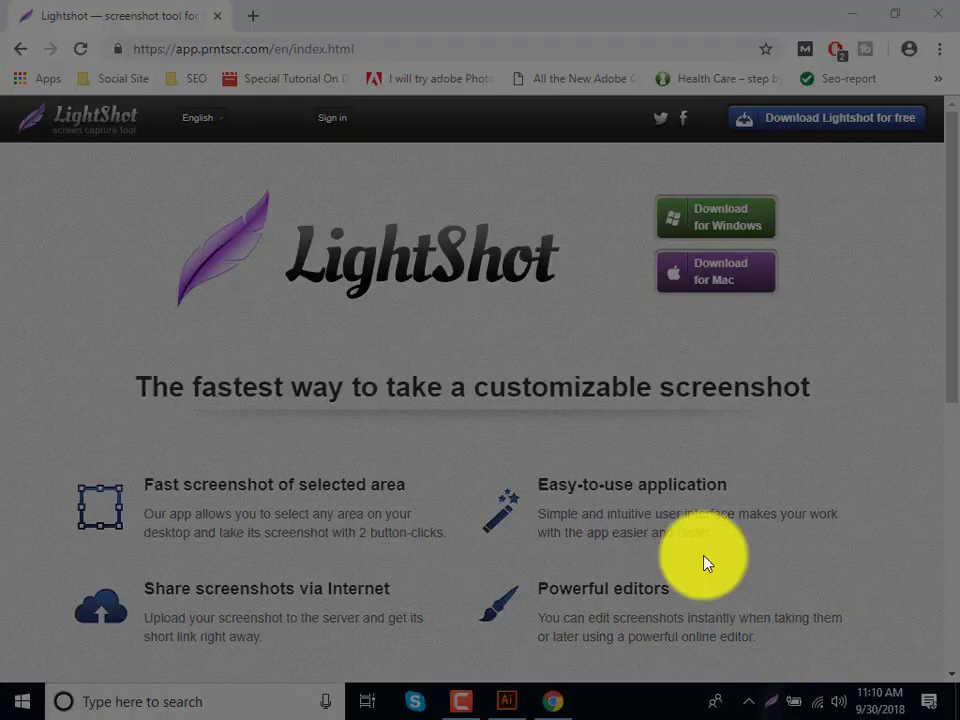
pyautogui.moveTo(84, 158)
pyautogui.mouseDown()
pyautogui.moveTo(835, 343)
pyautogui.moveTo(837, 354)
pyautogui.mouseUp()
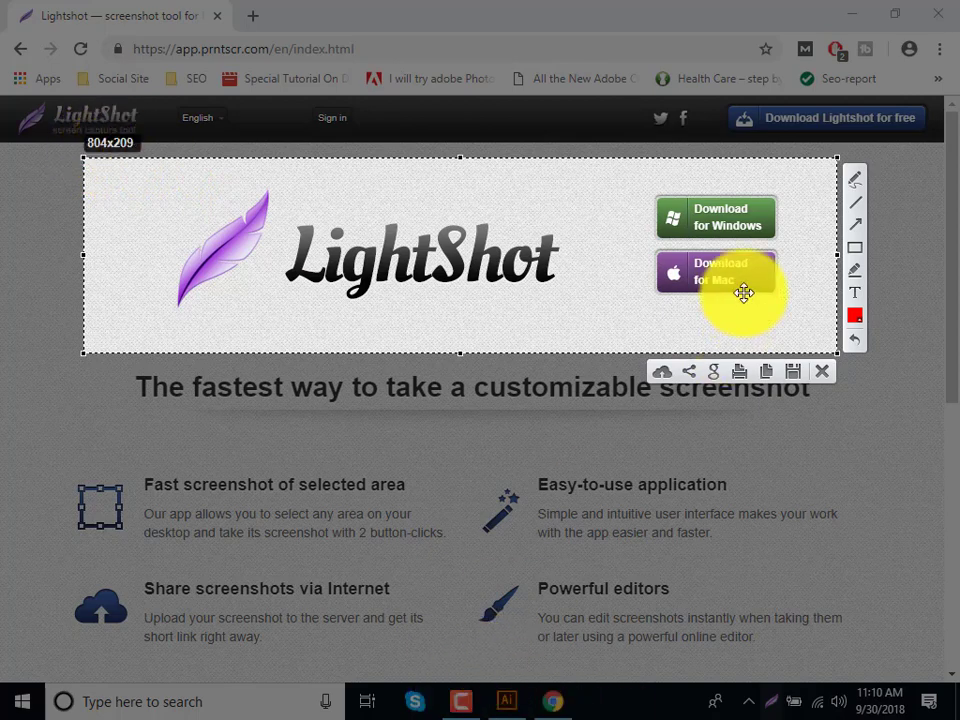
pyautogui.click(855, 292)
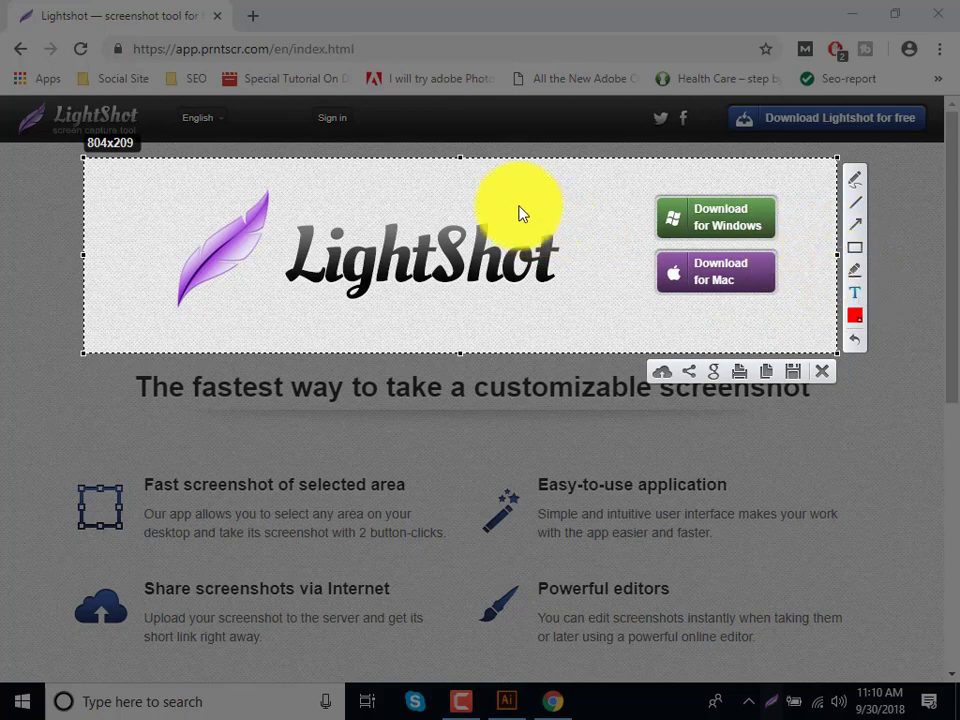
pyautogui.click(501, 194)
pyautogui.write('fdfd')
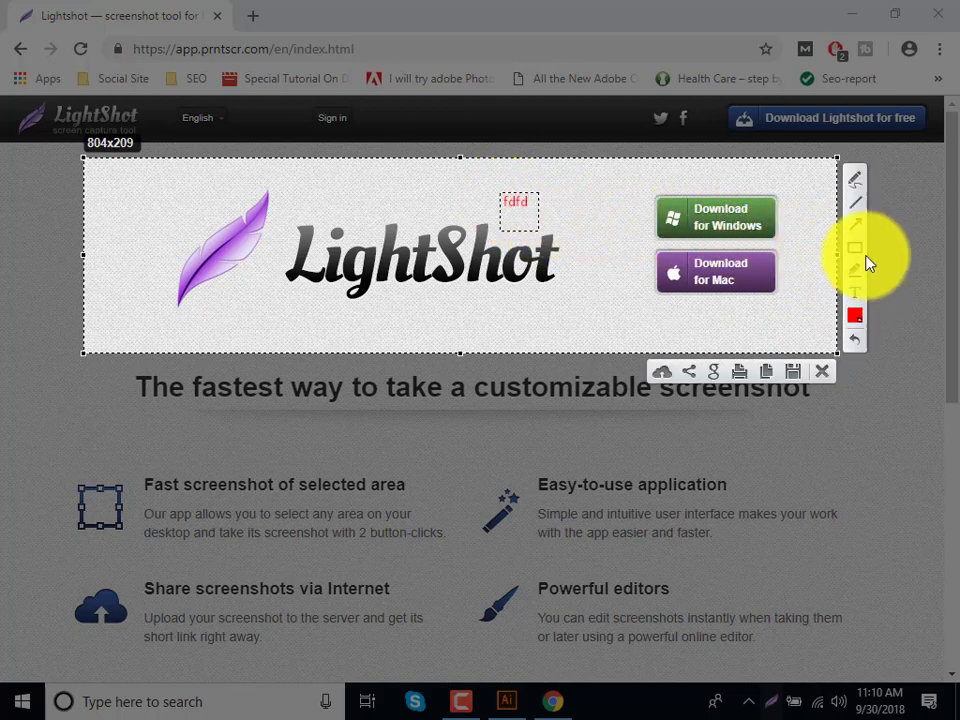
pyautogui.click(855, 247)
pyautogui.moveTo(632, 184)
pyautogui.mouseDown()
pyautogui.moveTo(771, 245)
pyautogui.moveTo(802, 243)
pyautogui.mouseUp()
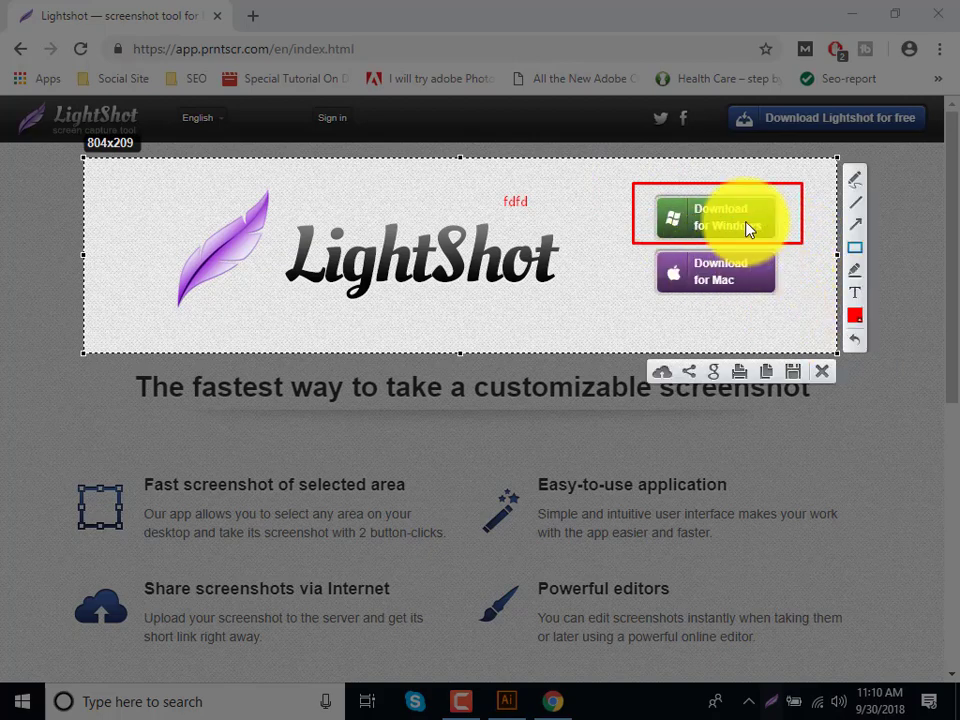
pyautogui.click(855, 224)
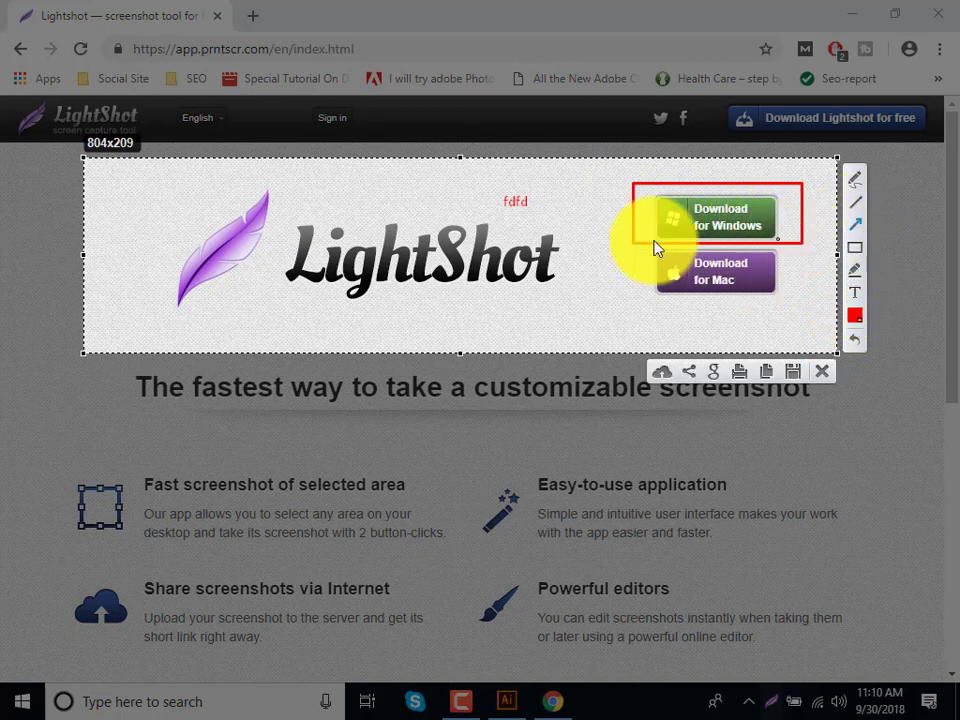
pyautogui.moveTo(523, 207); pyautogui.dragTo(618, 207)
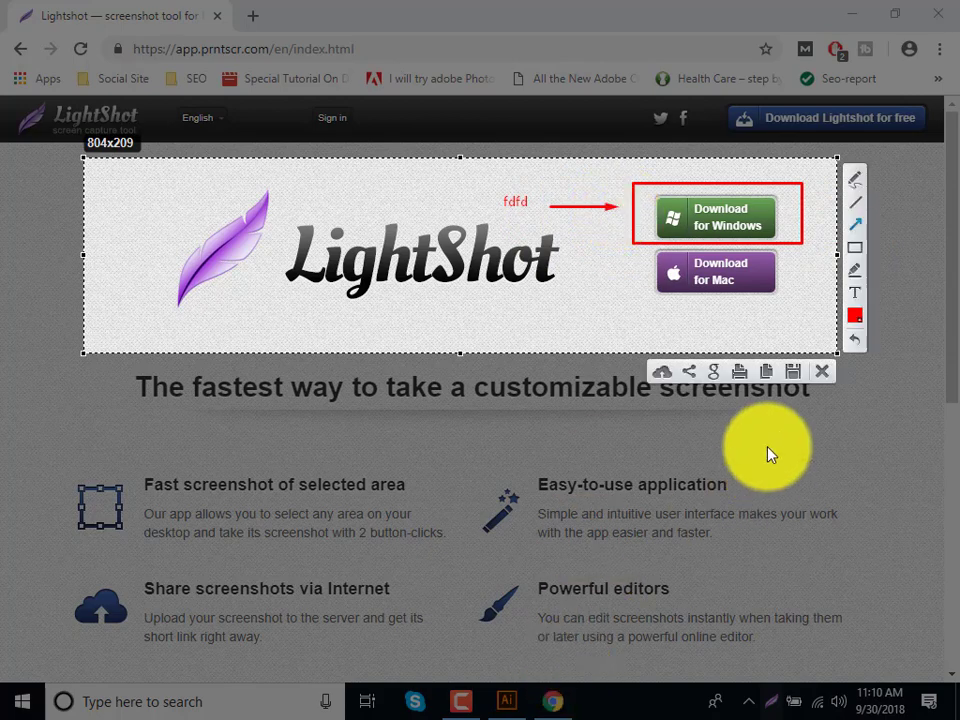
# Step: Back in Illustrator's New Document dialog, set the size to 500 × 500 px in portrait orientation
pyautogui.click(765, 374)
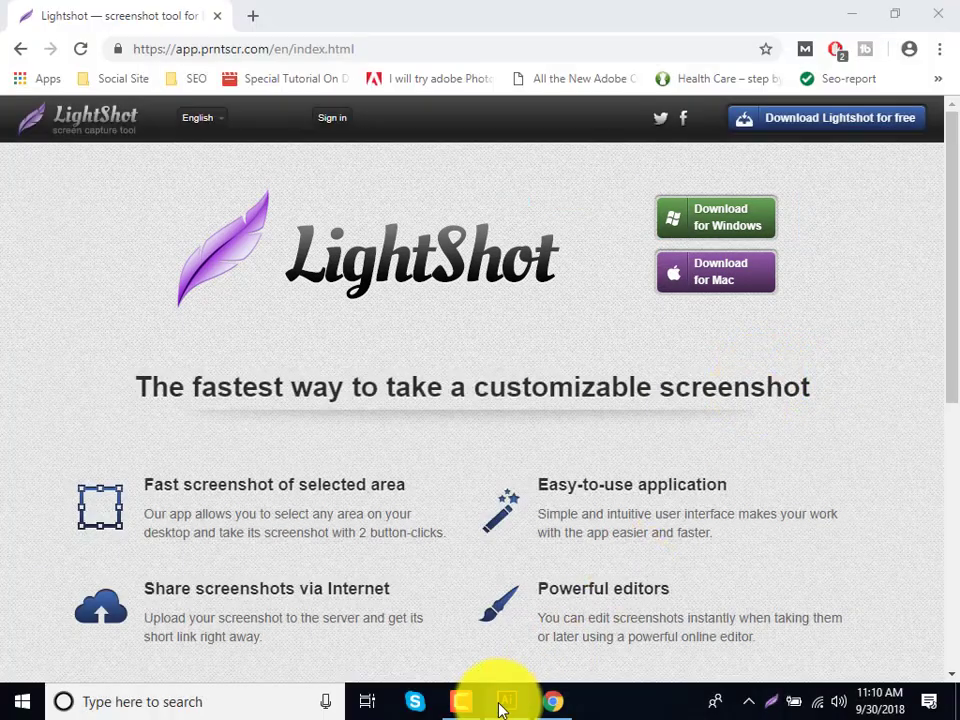
pyautogui.click(505, 703)
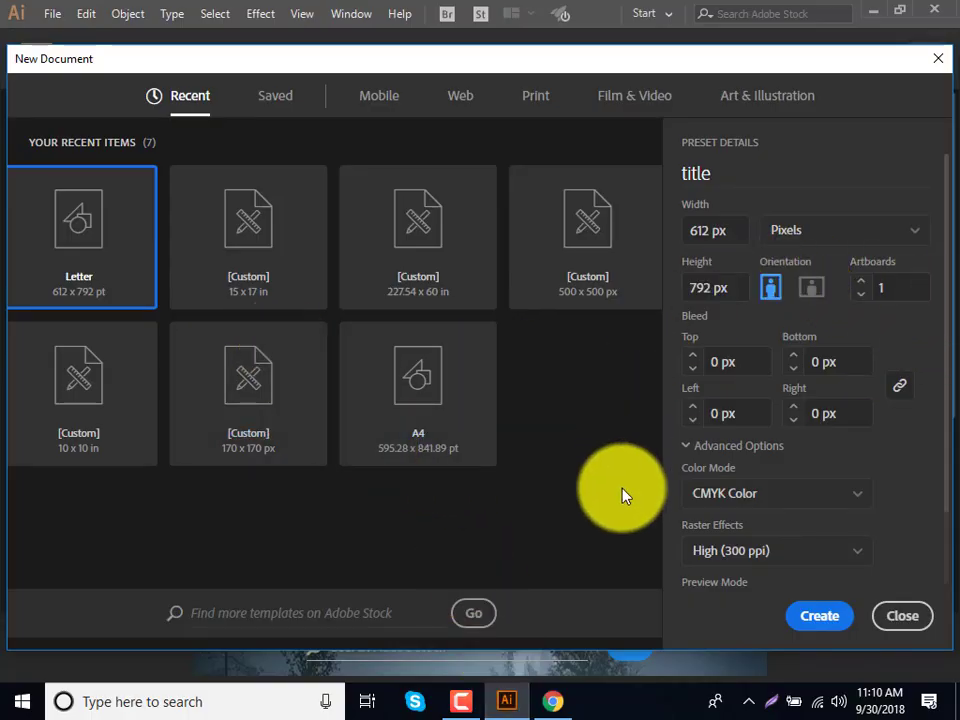
pyautogui.doubleClick(713, 230)
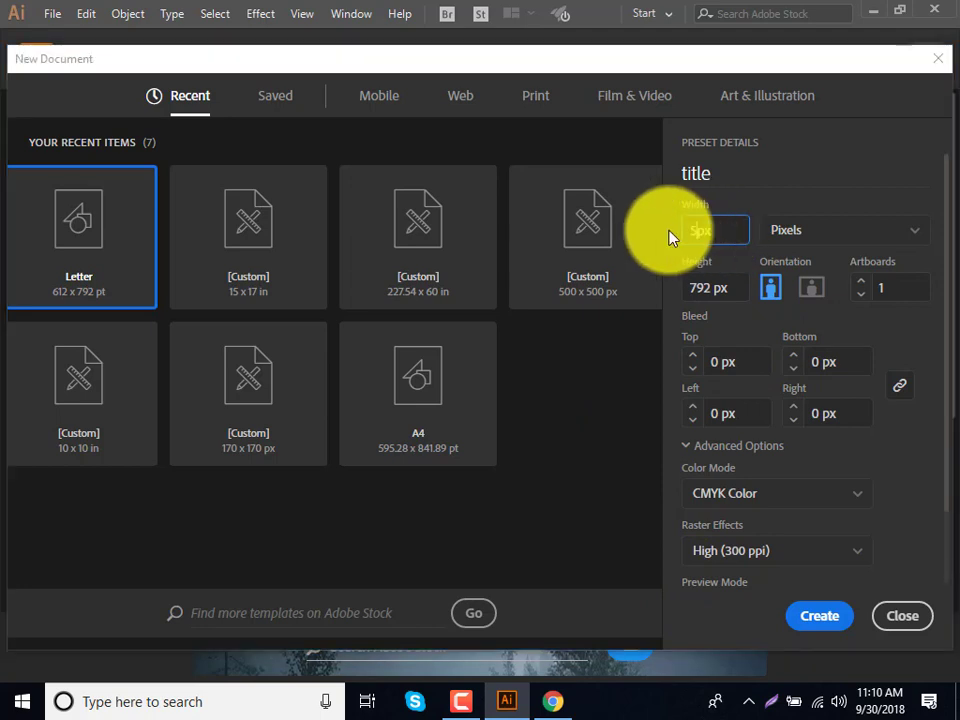
pyautogui.write('500')
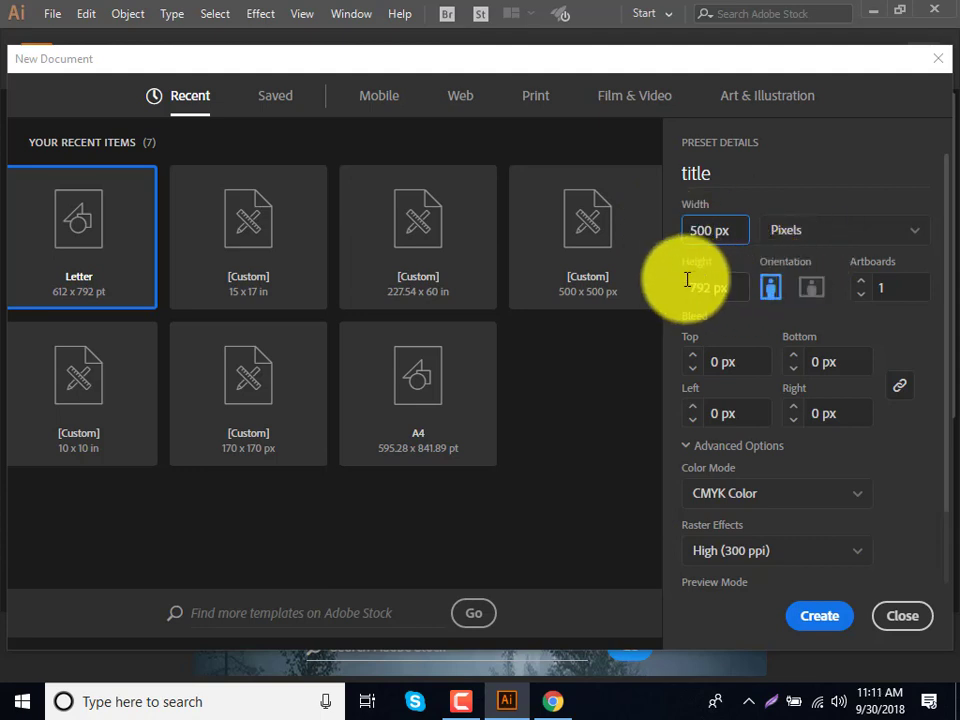
pyautogui.doubleClick(700, 290)
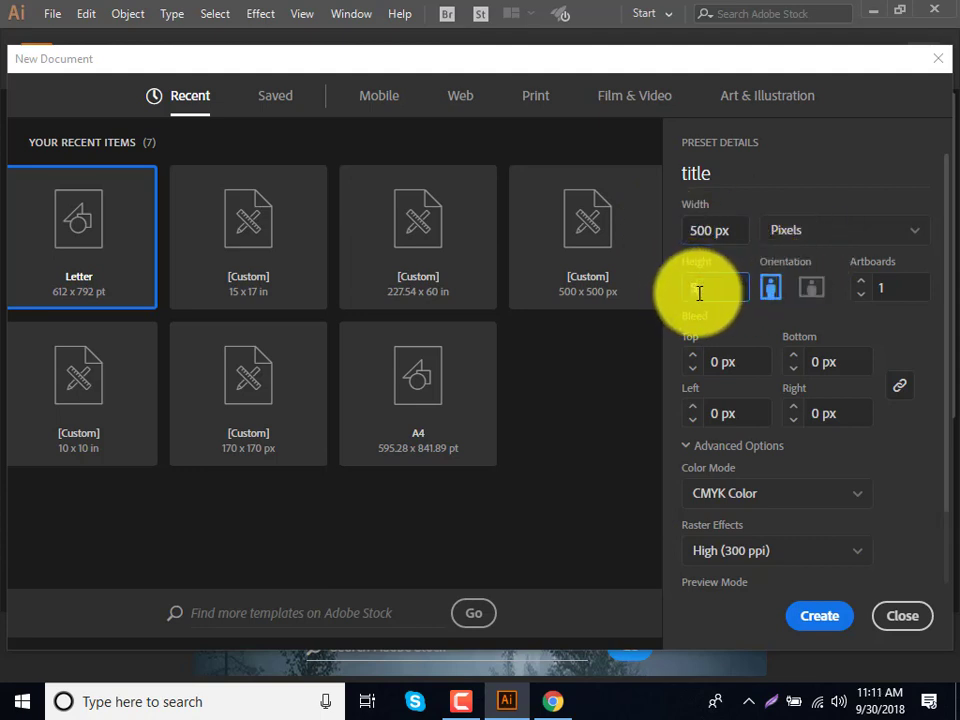
pyautogui.write('500')
pyautogui.click(779, 292)
pyautogui.click(808, 292)
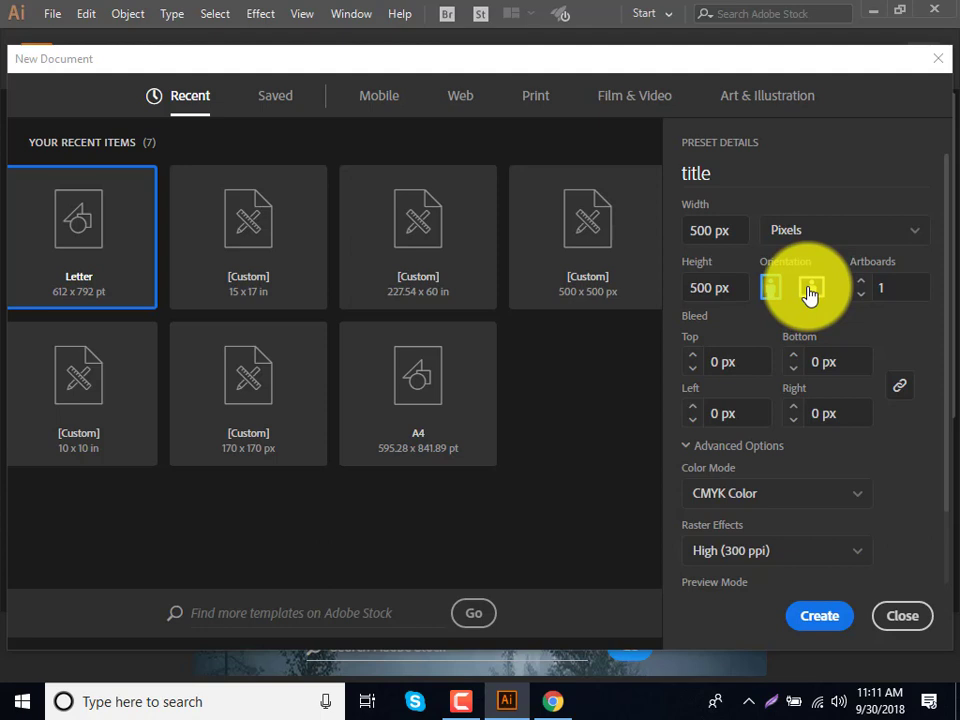
pyautogui.click(776, 289)
pyautogui.write('2')
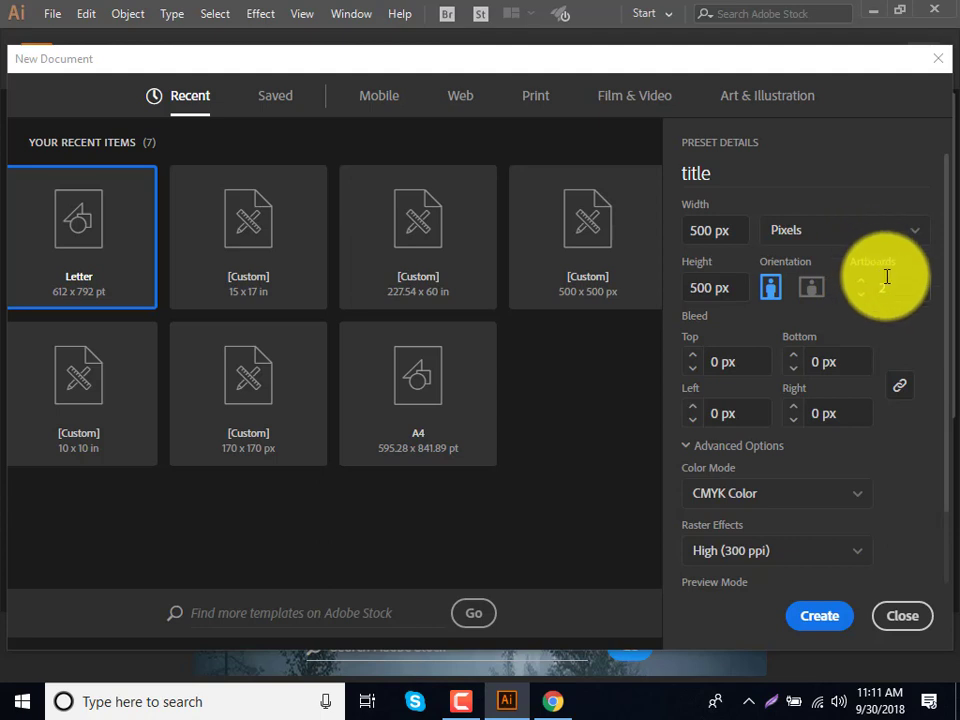
# Step: Set 1 artboard, CMYK colour mode and Medium (150 ppi) raster effects, then create the document
pyautogui.click(860, 294)
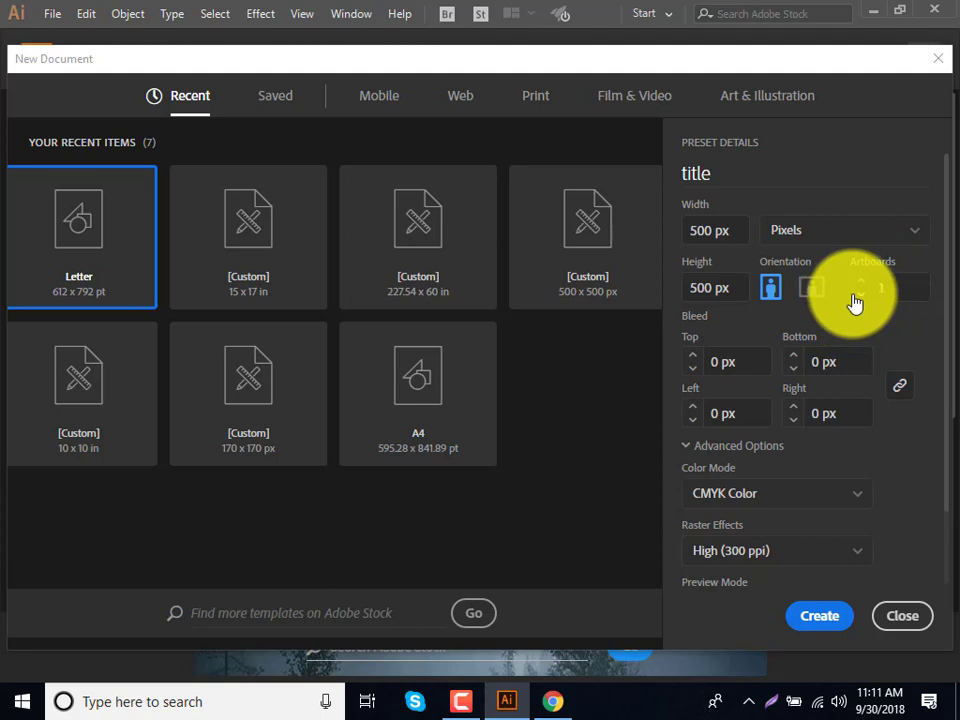
pyautogui.scroll(-3, 728, 470)
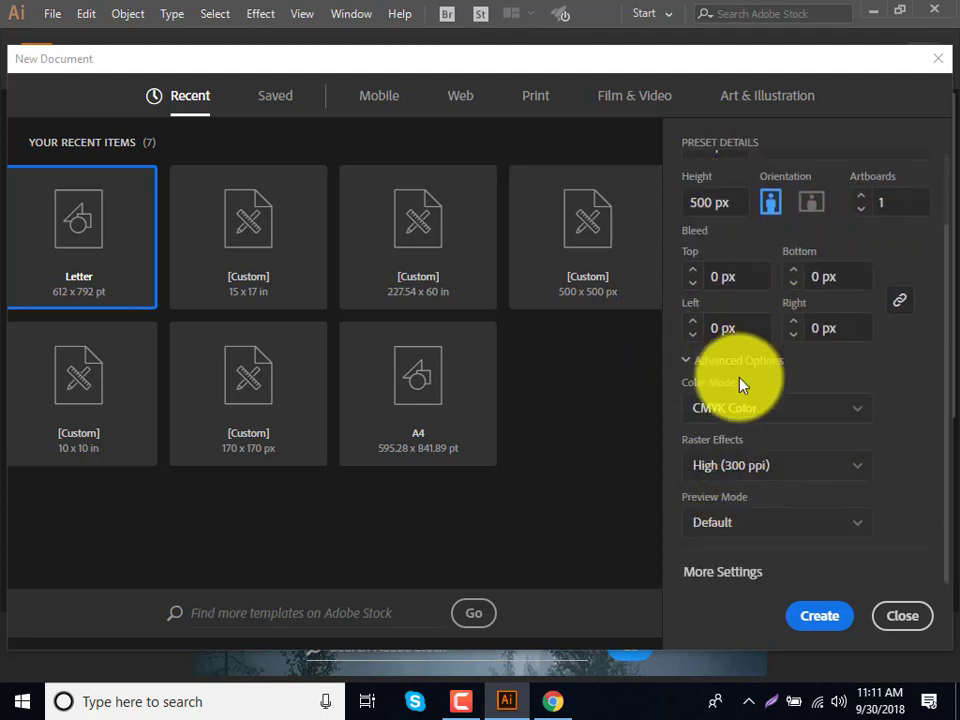
pyautogui.click(738, 410)
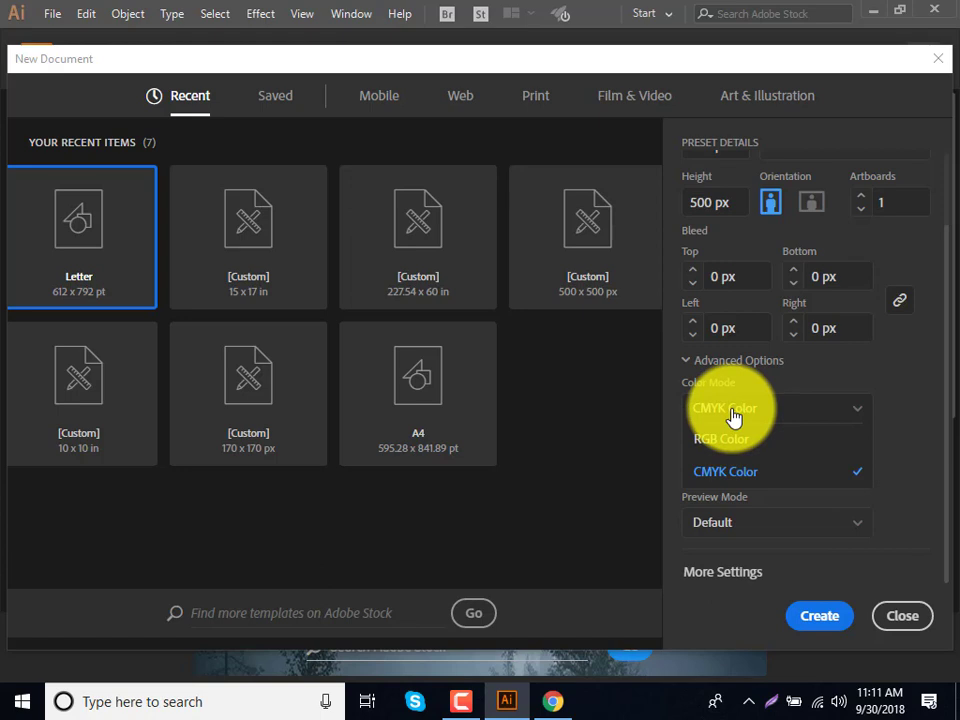
pyautogui.click(729, 442)
pyautogui.click(735, 412)
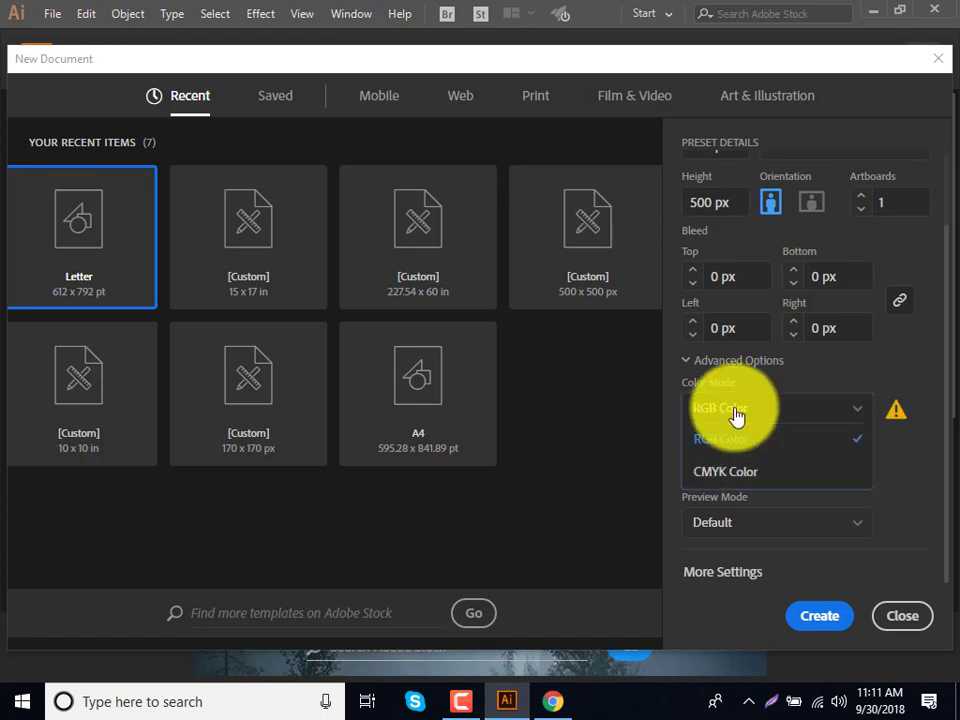
pyautogui.click(748, 476)
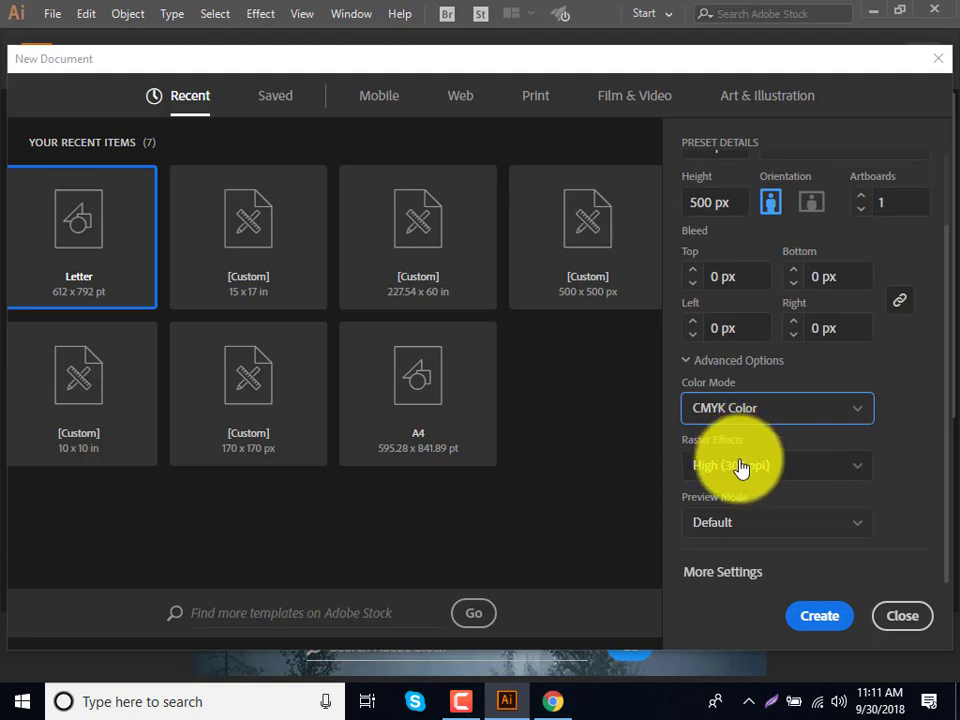
pyautogui.click(740, 466)
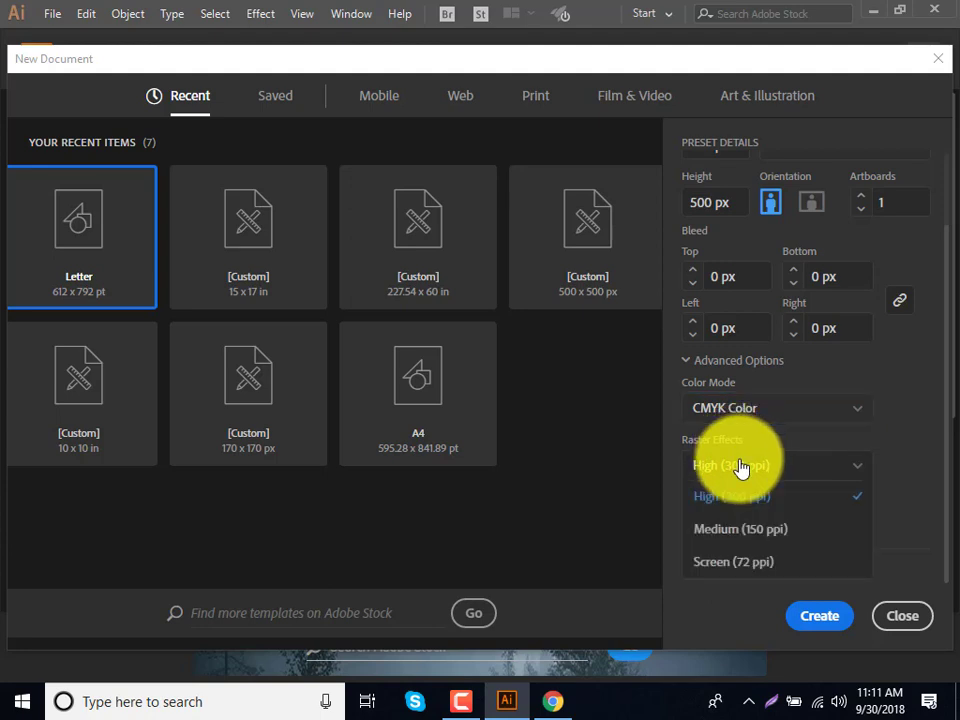
pyautogui.click(736, 532)
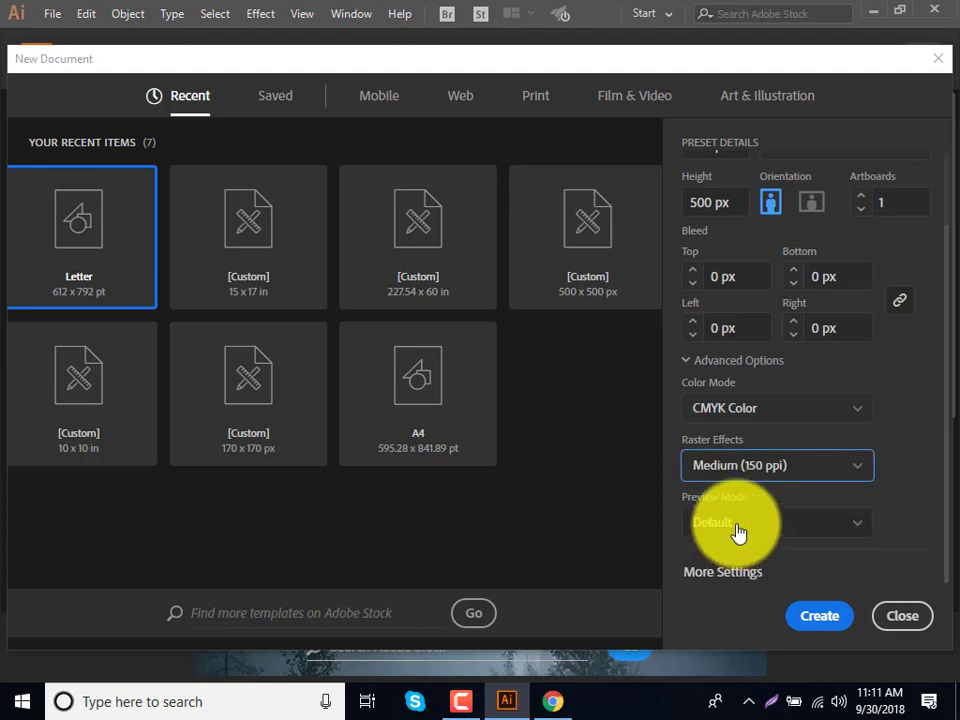
pyautogui.click(808, 620)
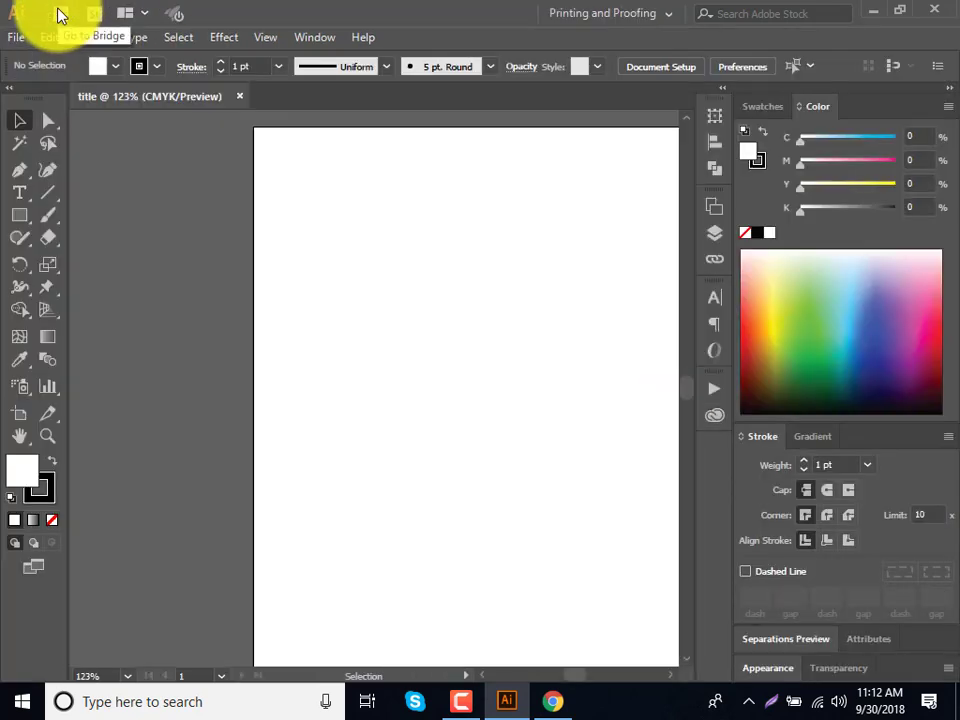
# Step: Create a second 500 × 500 px document with 2 artboards
pyautogui.click(16, 38)
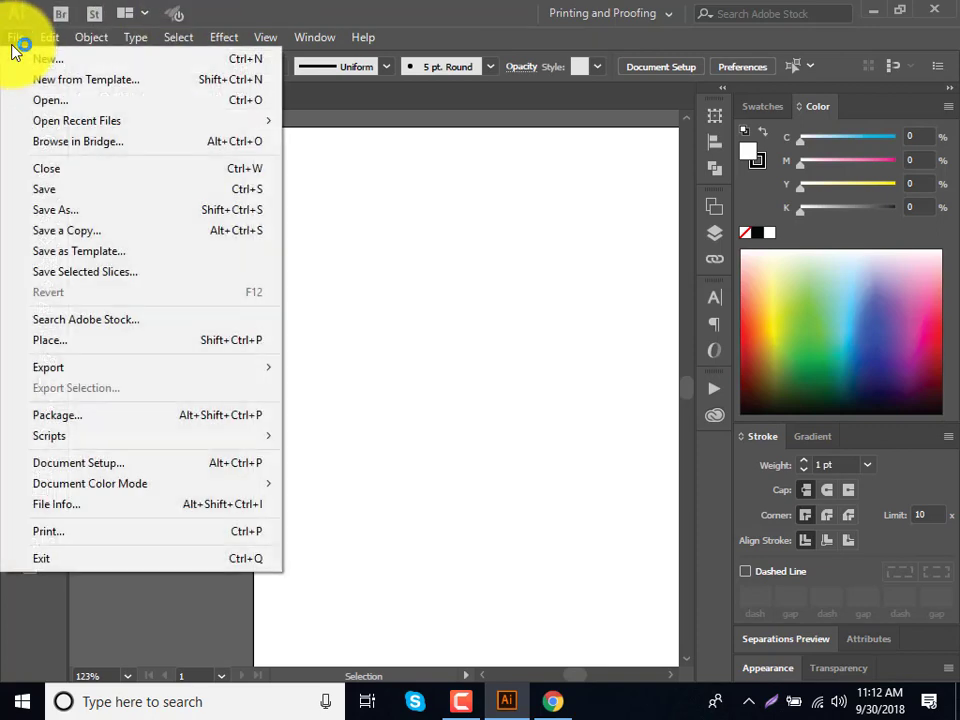
pyautogui.click(40, 62)
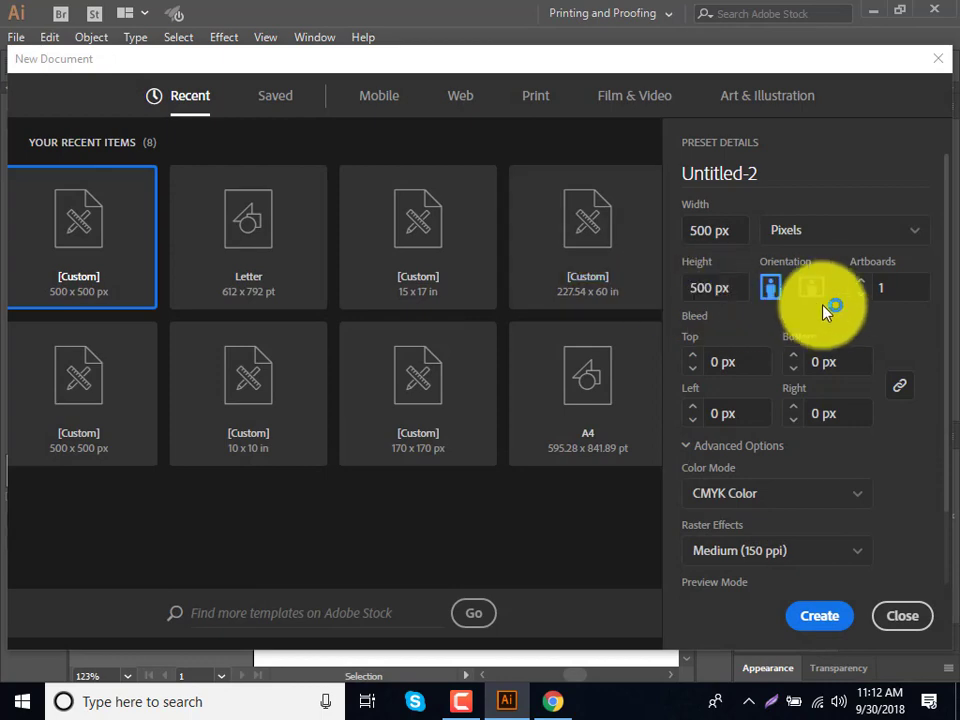
pyautogui.click(860, 283)
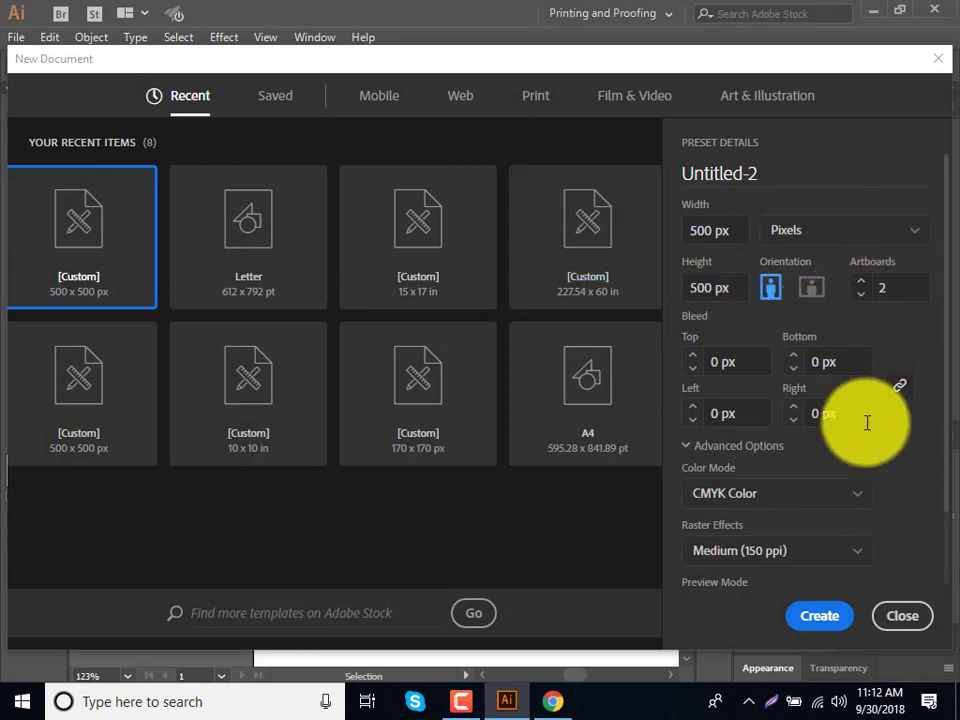
pyautogui.click(820, 616)
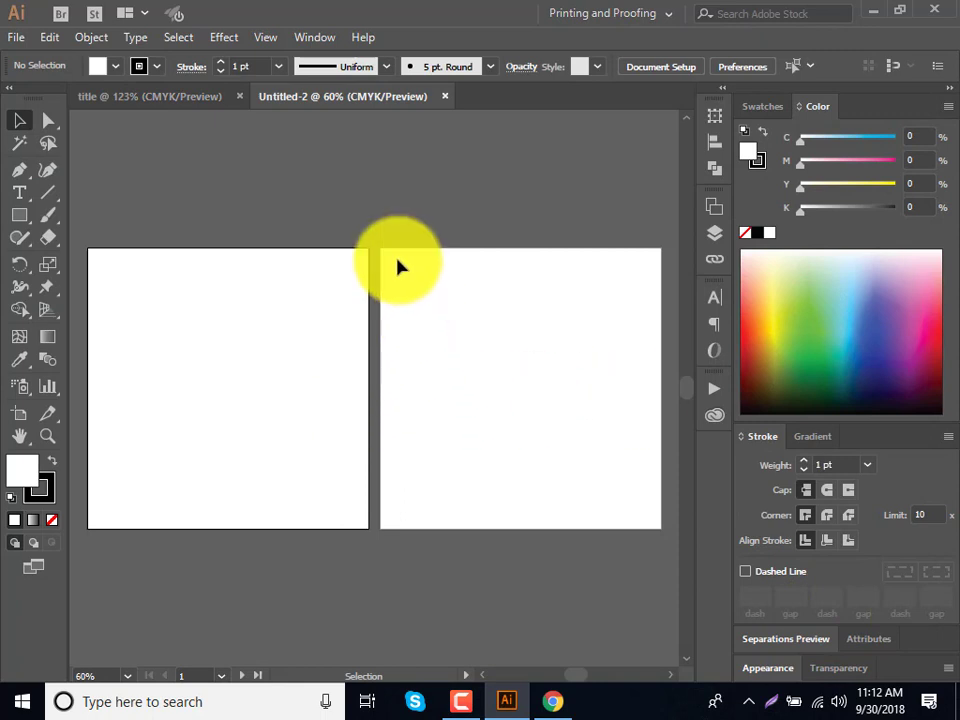
# Step: Close the Untitled-2 document, returning to the title document
pyautogui.click(442, 98)
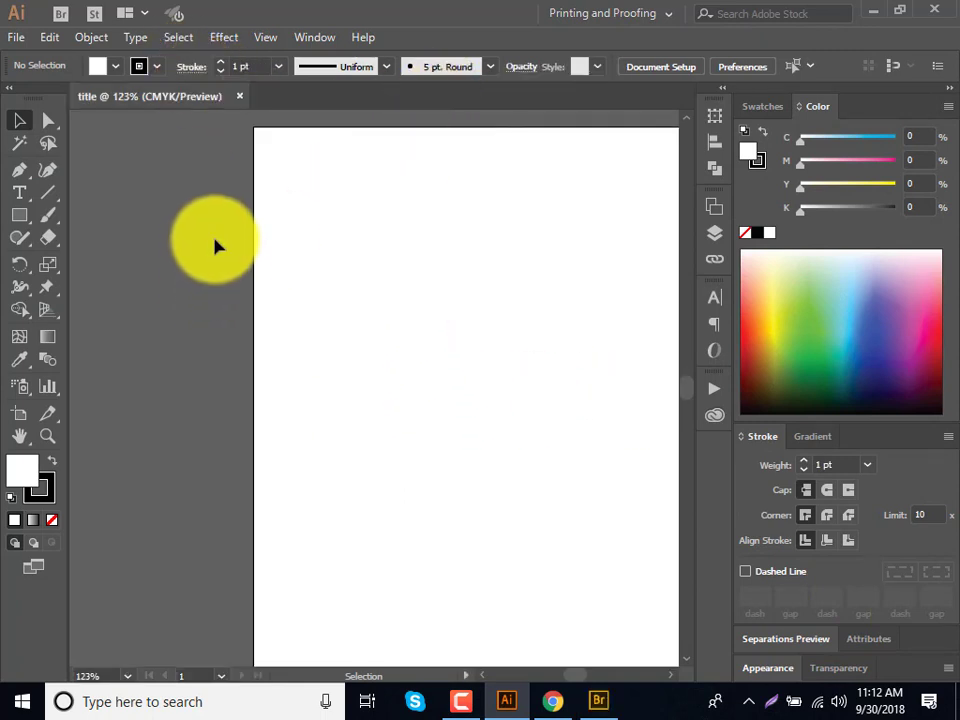
pyautogui.moveTo(351, 270); pyautogui.dragTo(224, 263)
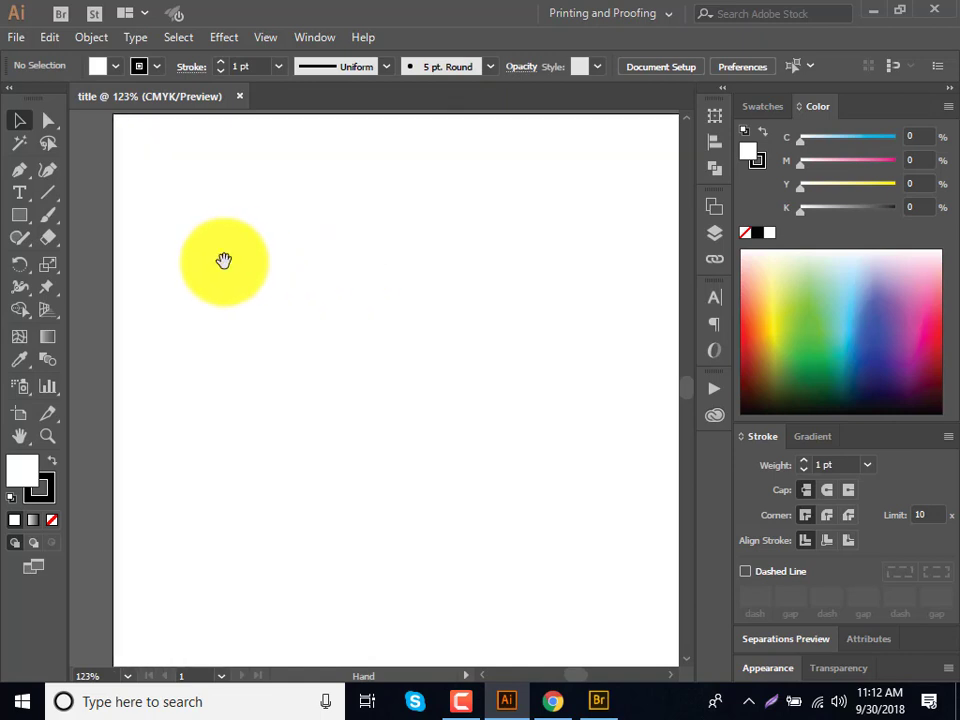
pyautogui.keyDown('alt'); pyautogui.scroll(-1, 224, 260); pyautogui.keyUp('alt')
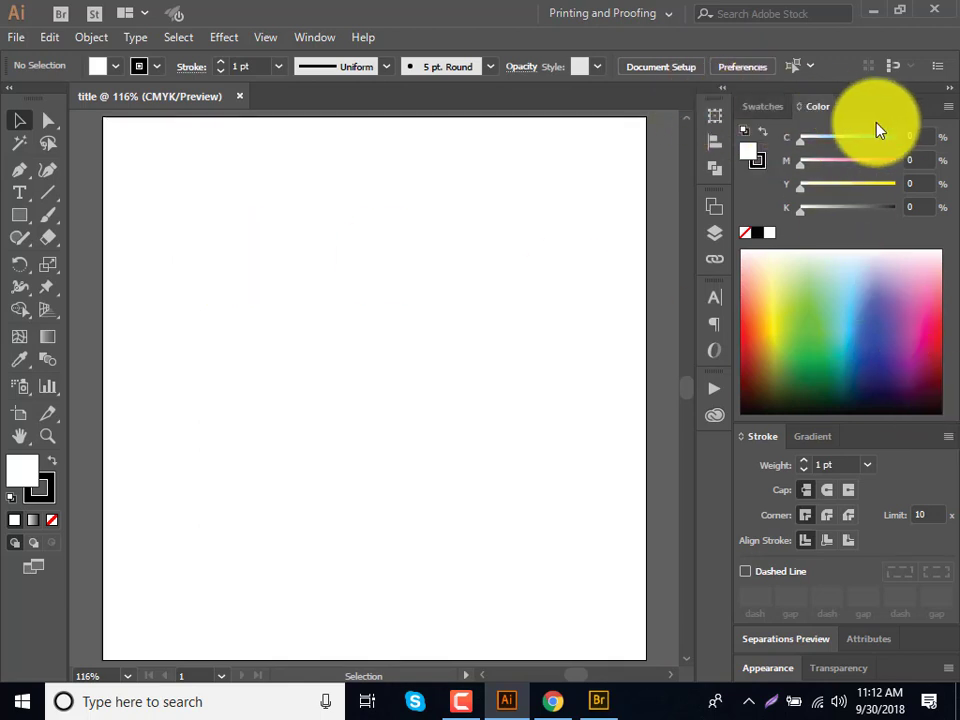
# Step: Change from Printing and Proofing to Essentials and collapse the side panels to icons
pyautogui.click(946, 88)
pyautogui.click(610, 13)
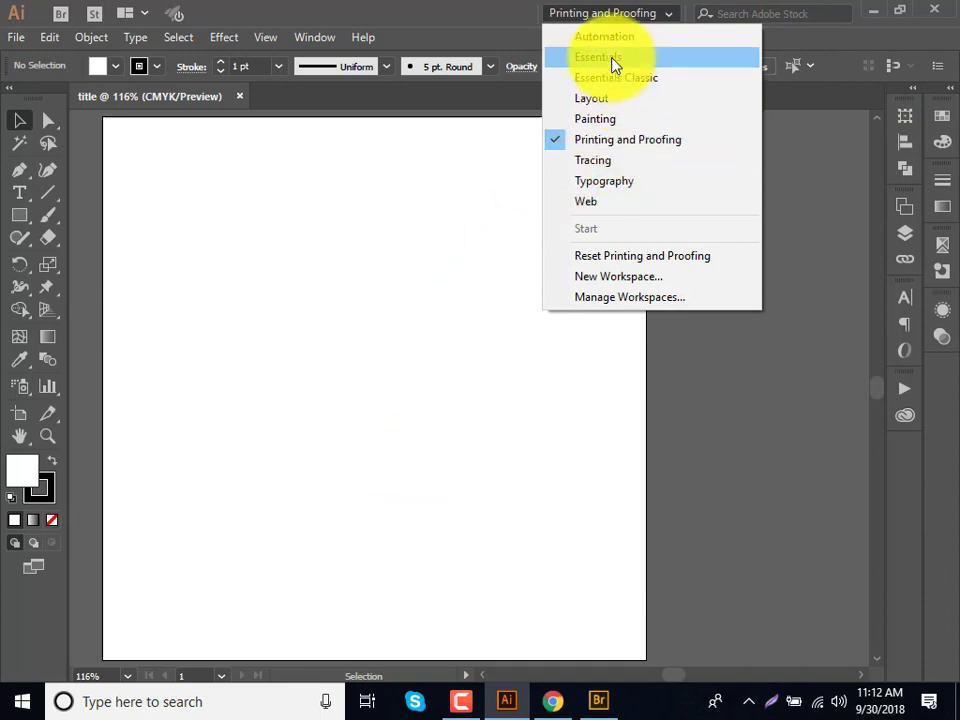
pyautogui.click(610, 56)
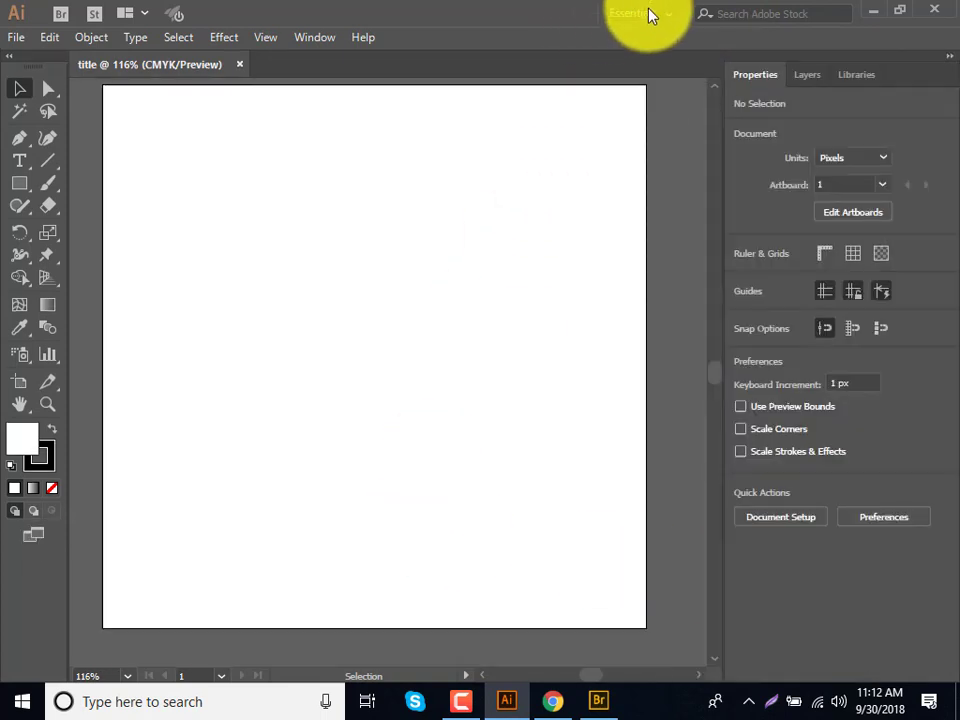
pyautogui.click(950, 58)
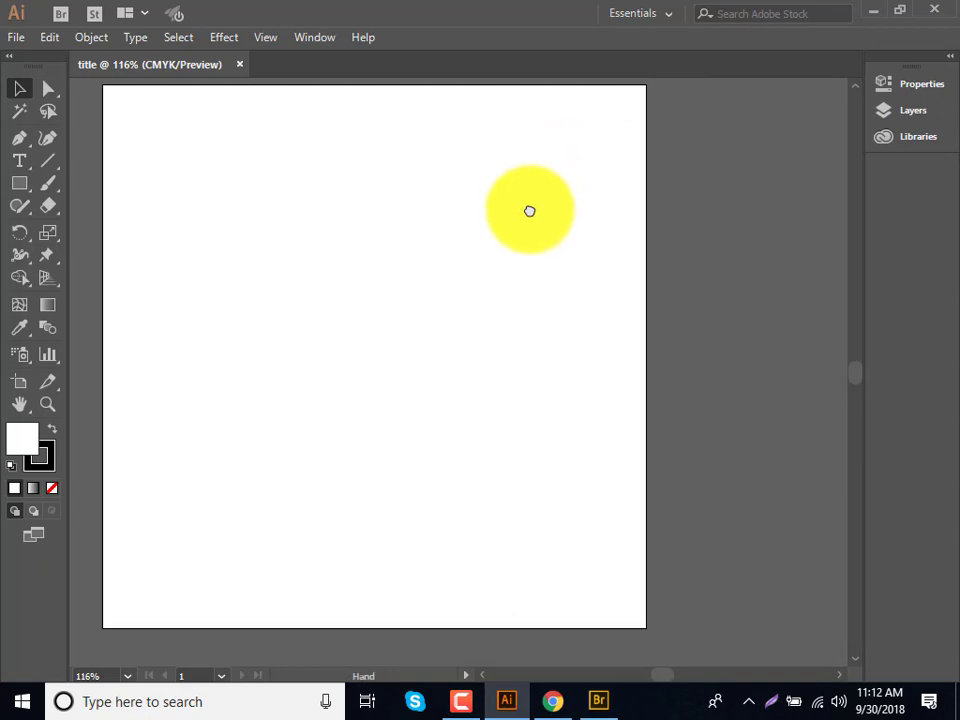
pyautogui.moveTo(529, 210); pyautogui.dragTo(609, 235)
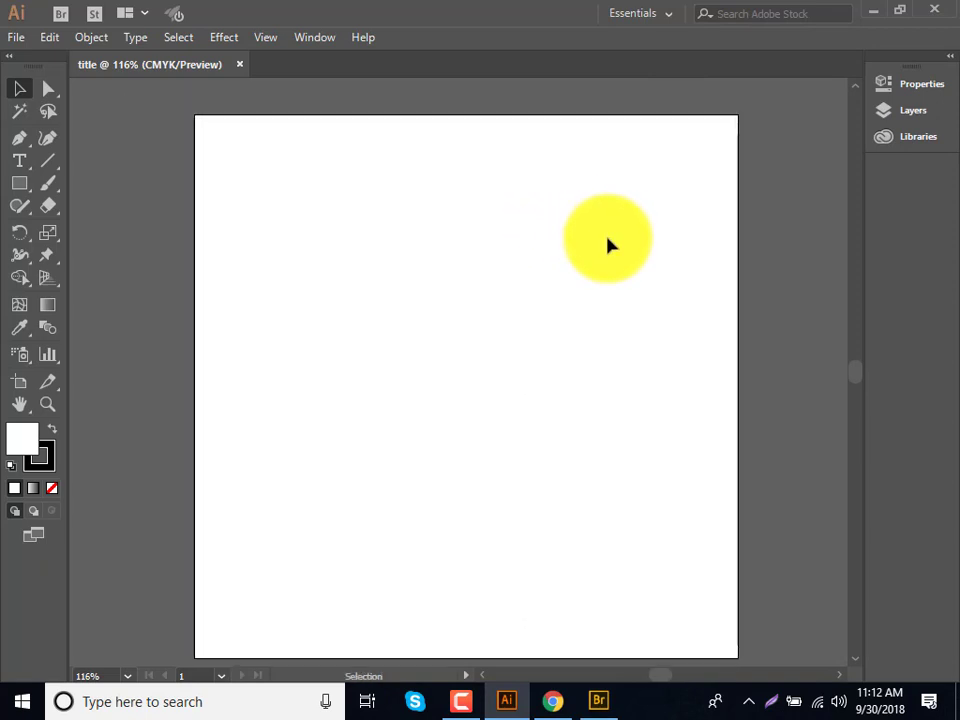
# Step: Draw a large square with the Rectangle tool and fill it near-black #070202
pyautogui.click(19, 189)
pyautogui.moveTo(281, 211); pyautogui.dragTo(600, 510)
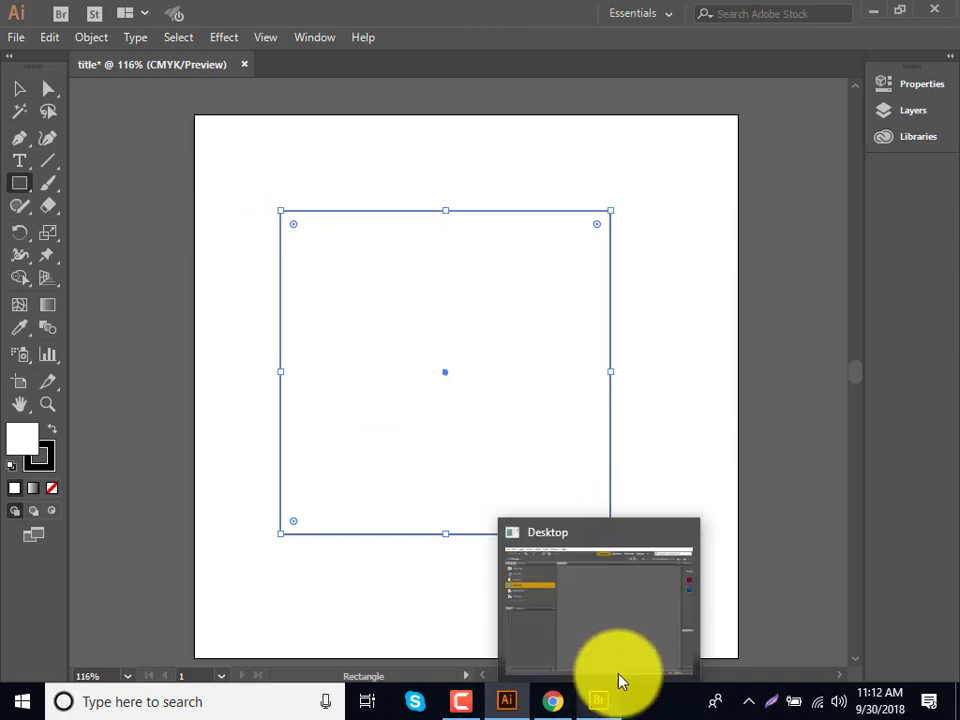
pyautogui.moveTo(598, 701)
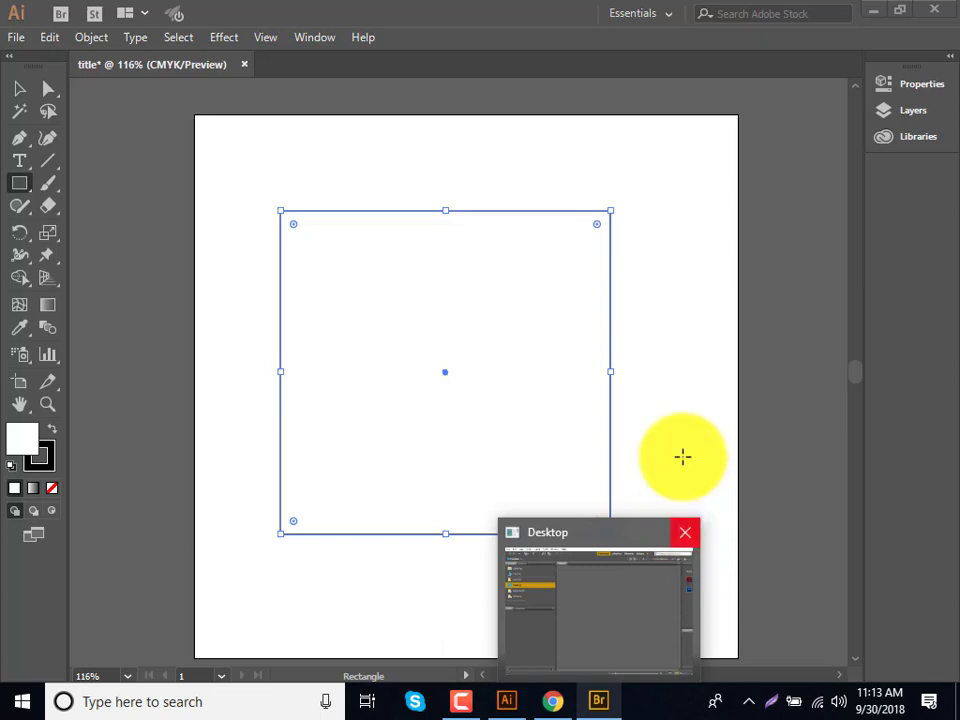
pyautogui.click(461, 706)
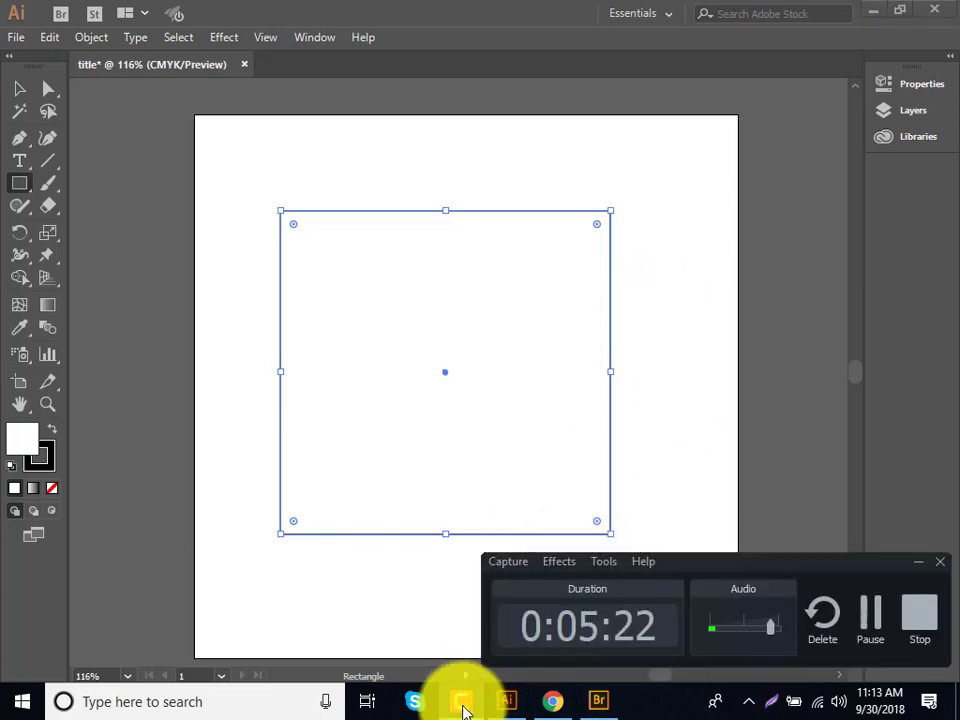
pyautogui.click(463, 708)
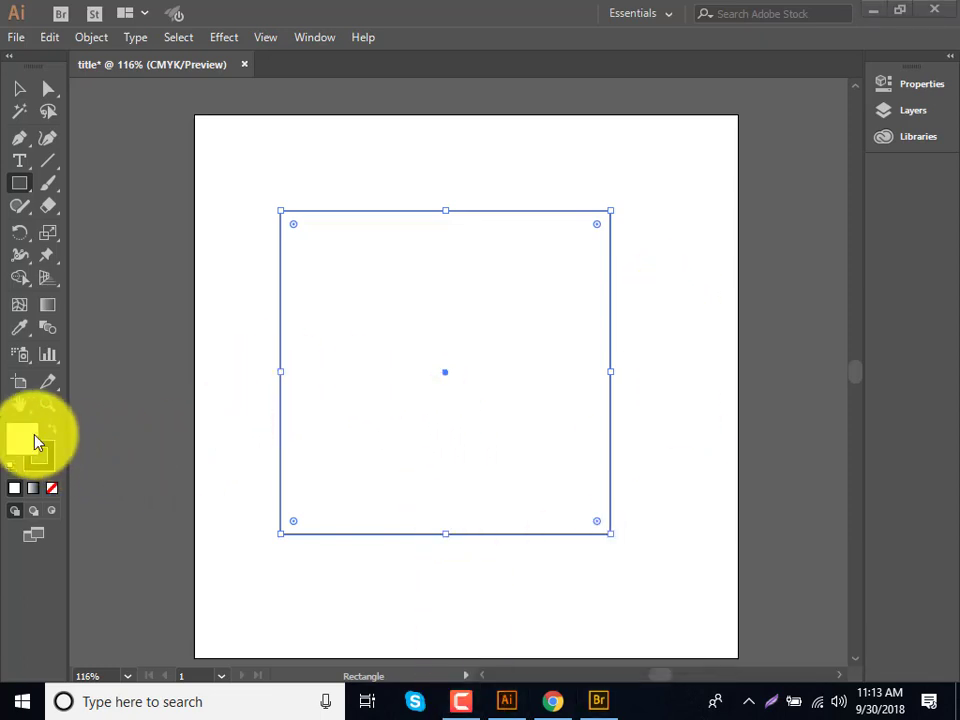
pyautogui.doubleClick(34, 440)
pyautogui.click(413, 454)
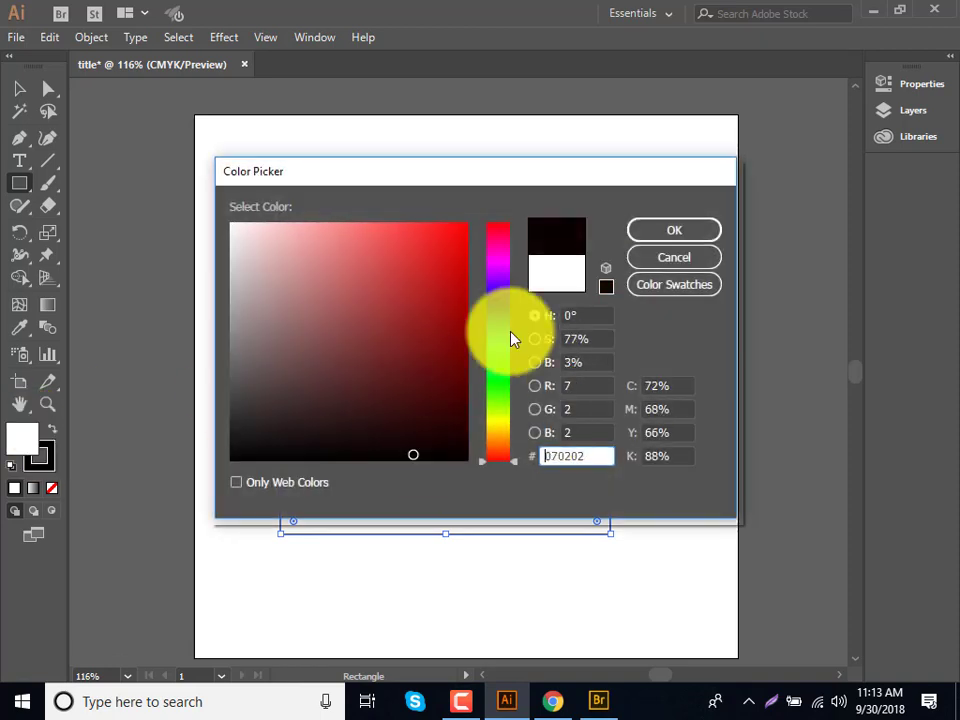
pyautogui.click(645, 232)
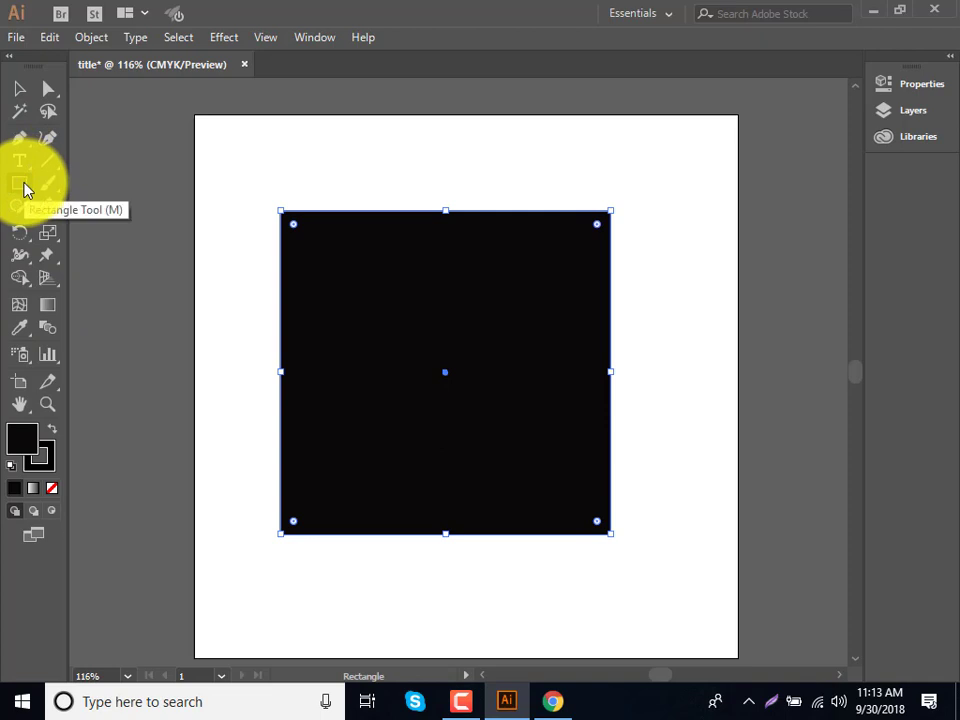
# Step: Rotate the square and back to 0°, then drag its top and left edges inward
pyautogui.click(19, 97)
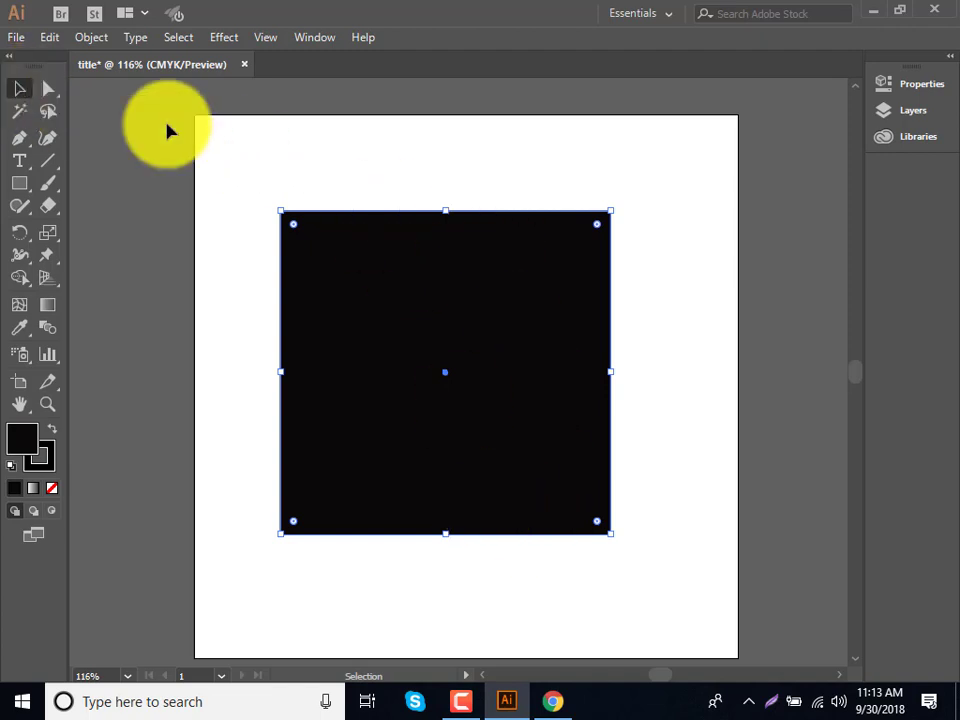
pyautogui.click(48, 91)
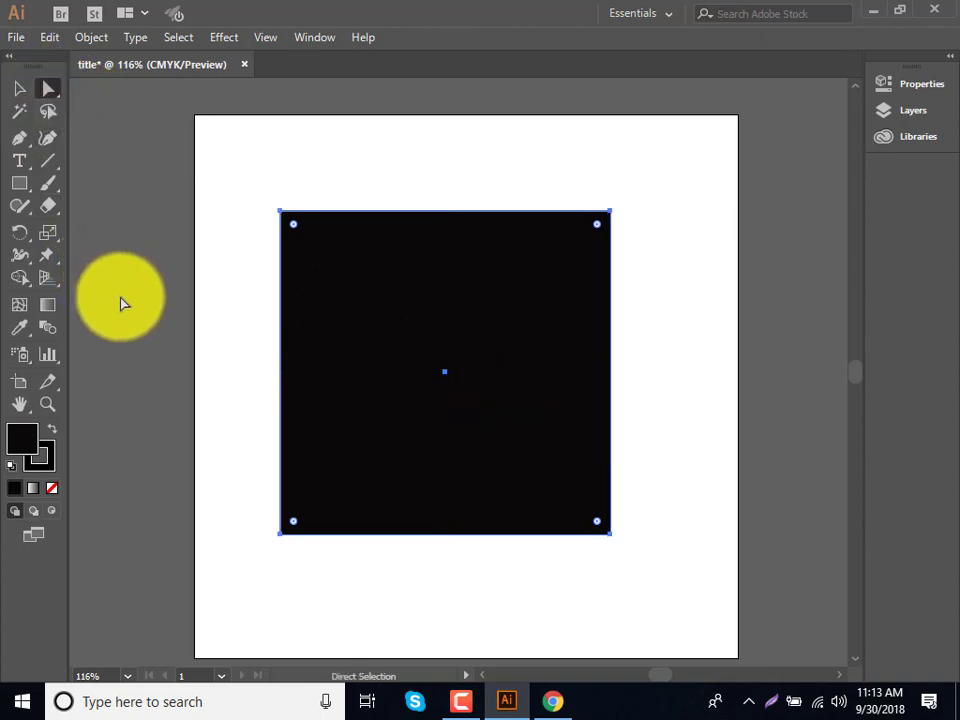
pyautogui.press('v')
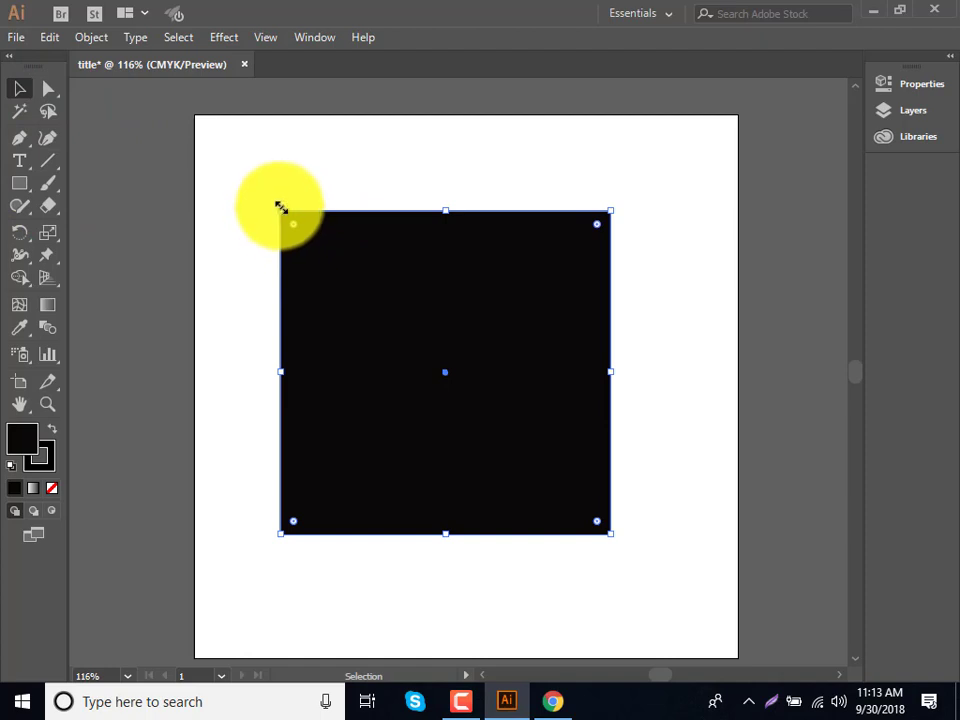
pyautogui.moveTo(280, 206); pyautogui.dragTo(336, 163)
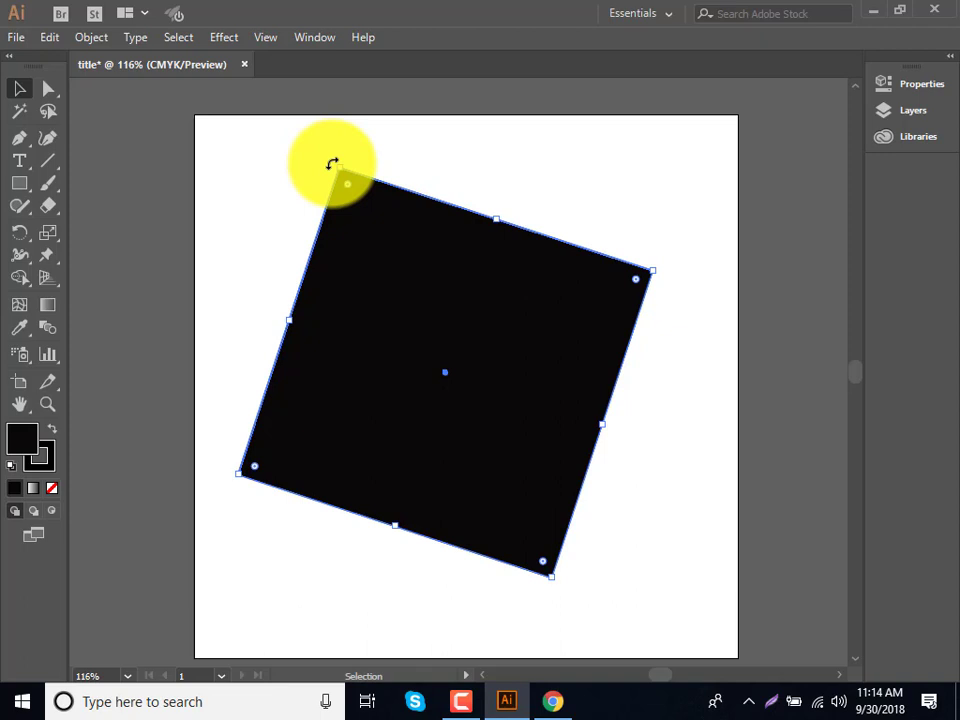
pyautogui.moveTo(332, 163); pyautogui.dragTo(287, 219)
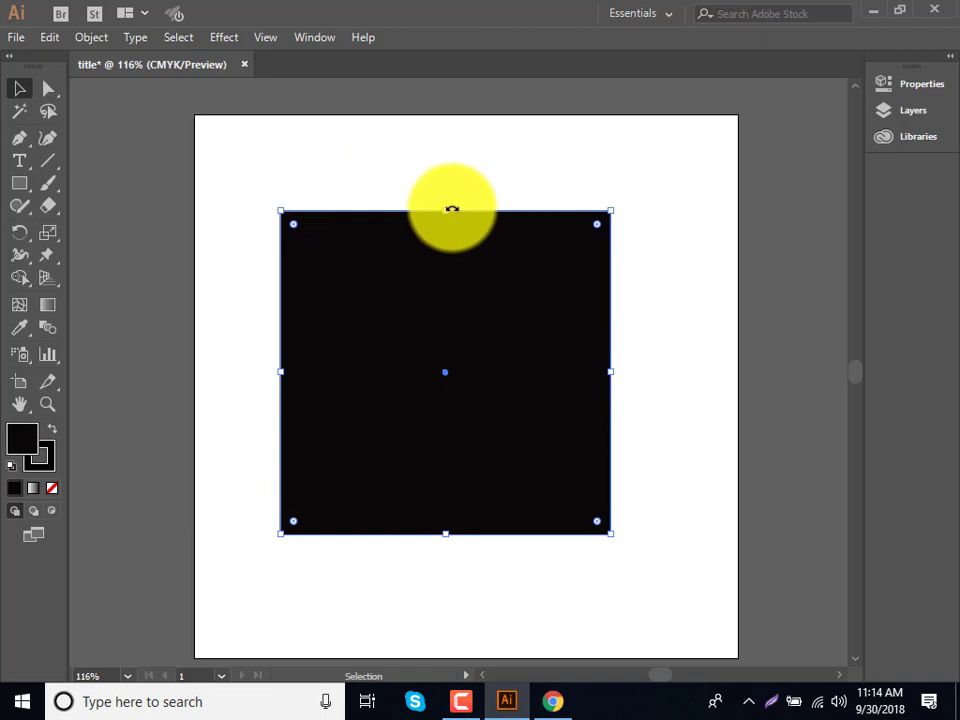
pyautogui.moveTo(448, 212); pyautogui.dragTo(445, 343)
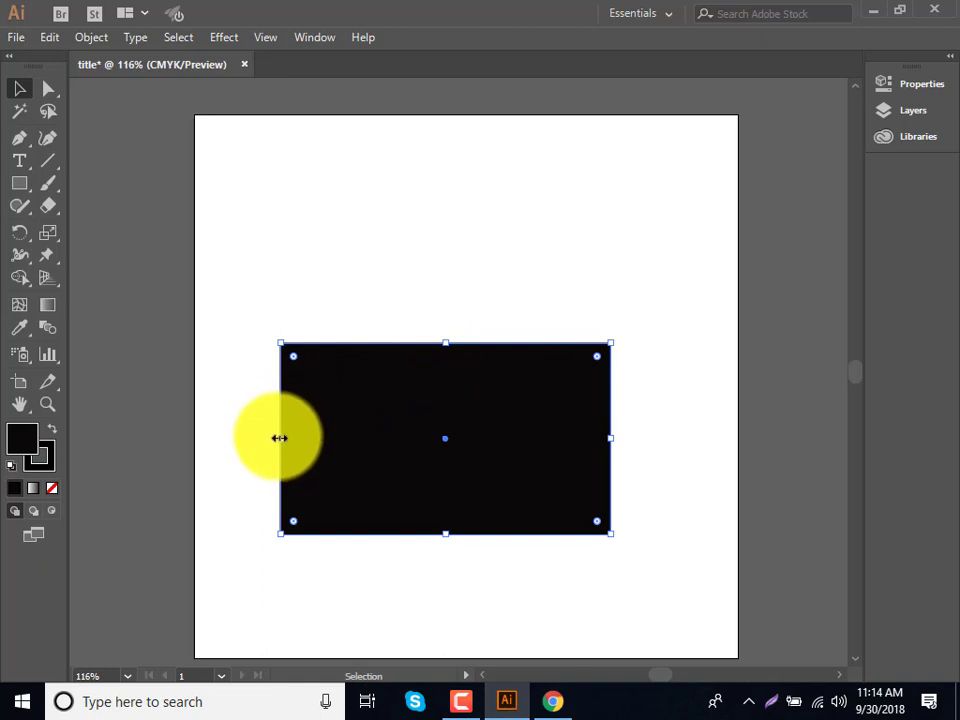
pyautogui.moveTo(281, 438); pyautogui.dragTo(396, 433)
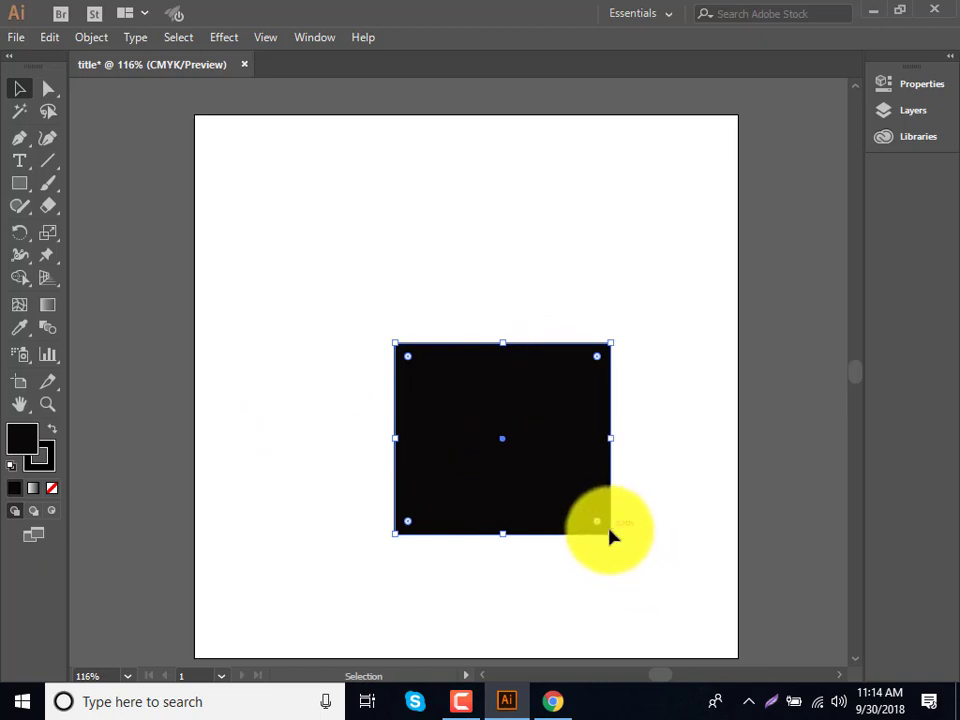
# Step: Adjust the rectangle's bottom-right corner handle until it settles near its previous size
pyautogui.moveTo(611, 534); pyautogui.dragTo(710, 632)
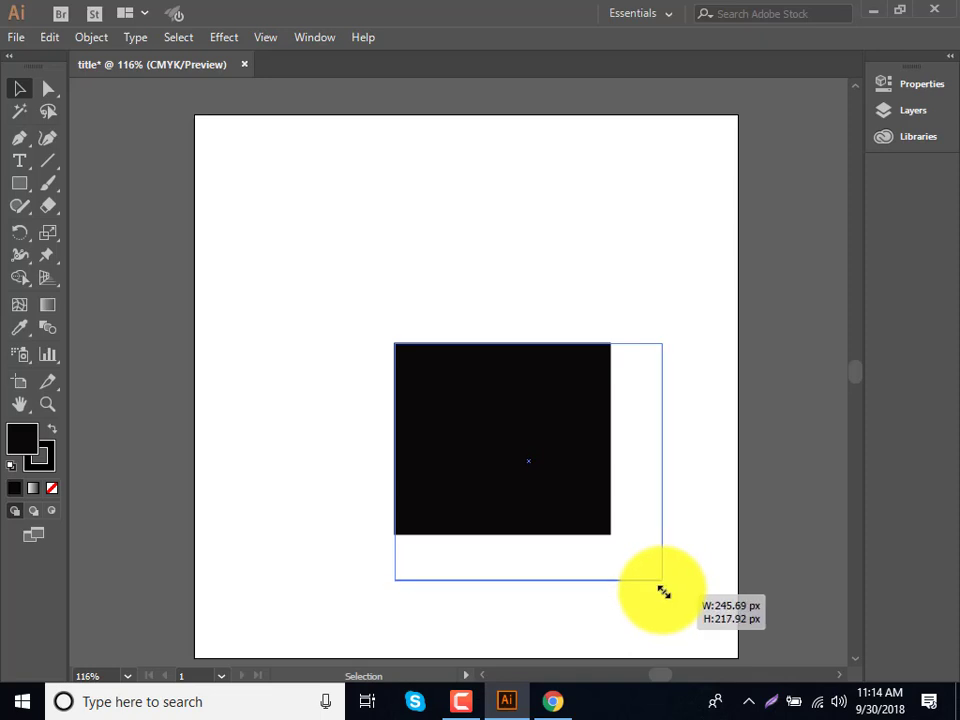
pyautogui.moveTo(673, 597); pyautogui.dragTo(667, 594)
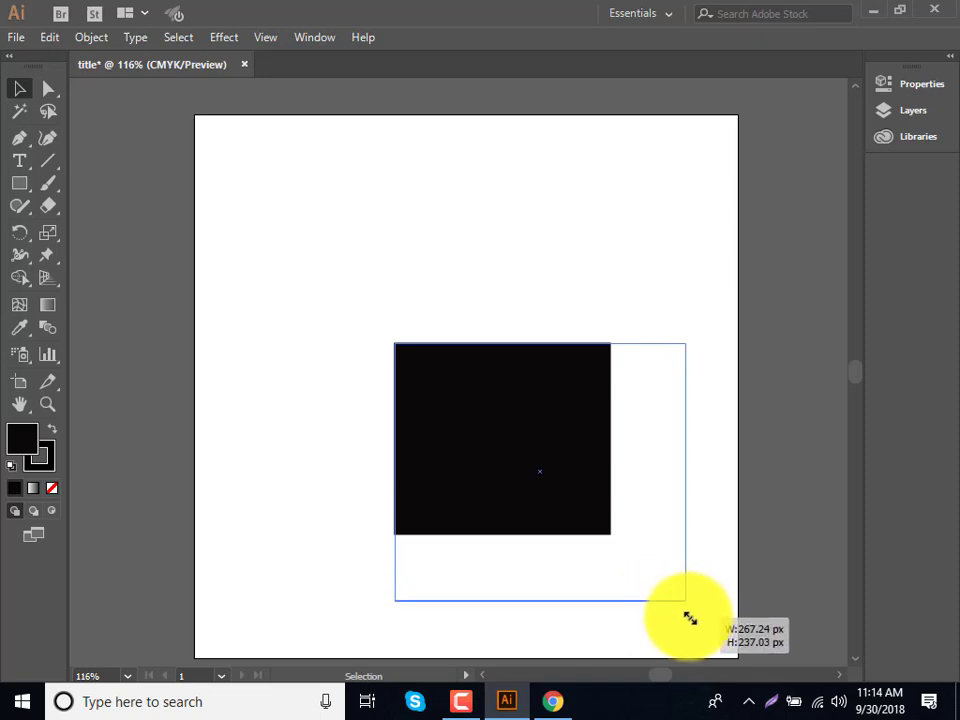
pyautogui.moveTo(667, 594)
pyautogui.mouseDown()
pyautogui.moveTo(697, 621)
pyautogui.moveTo(664, 581)
pyautogui.mouseUp()
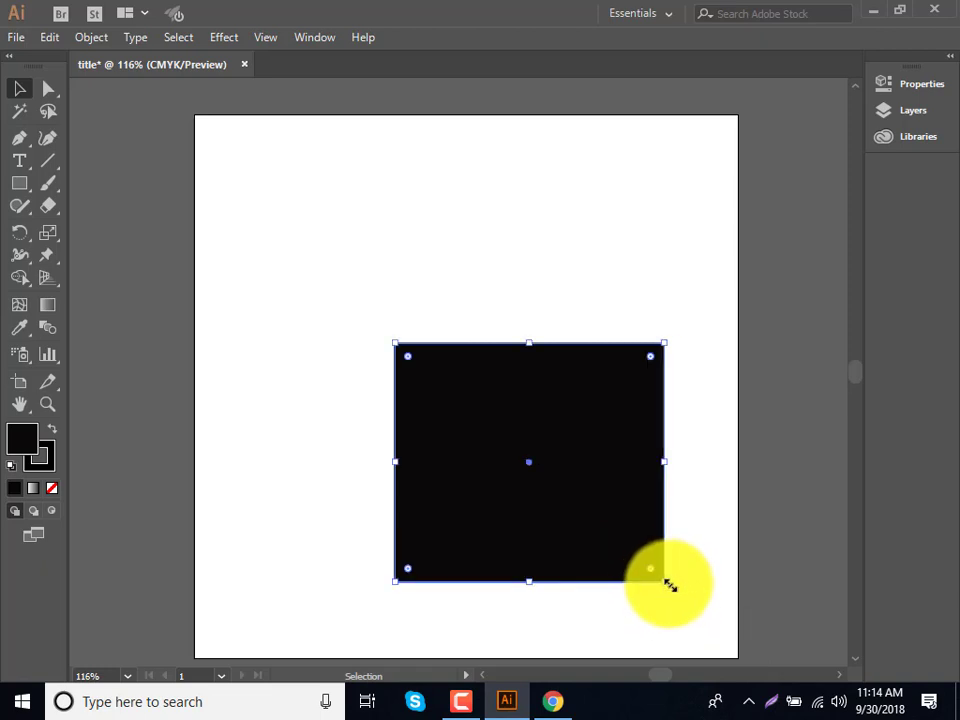
pyautogui.moveTo(669, 585)
pyautogui.mouseDown()
pyautogui.moveTo(725, 643)
pyautogui.moveTo(659, 567)
pyautogui.mouseUp()
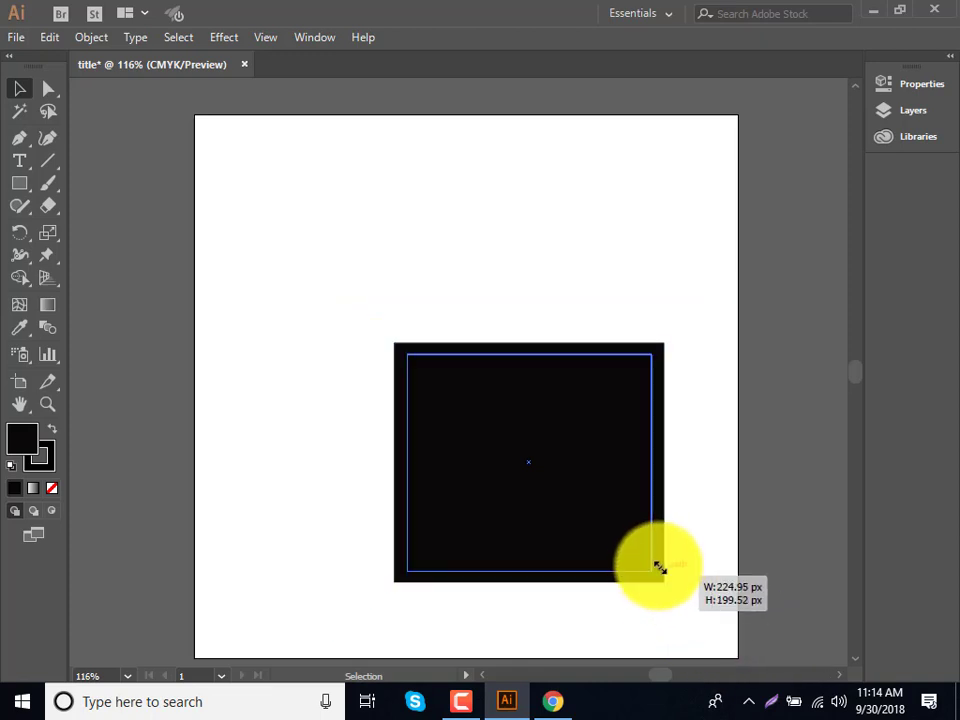
pyautogui.moveTo(659, 567); pyautogui.dragTo(642, 558)
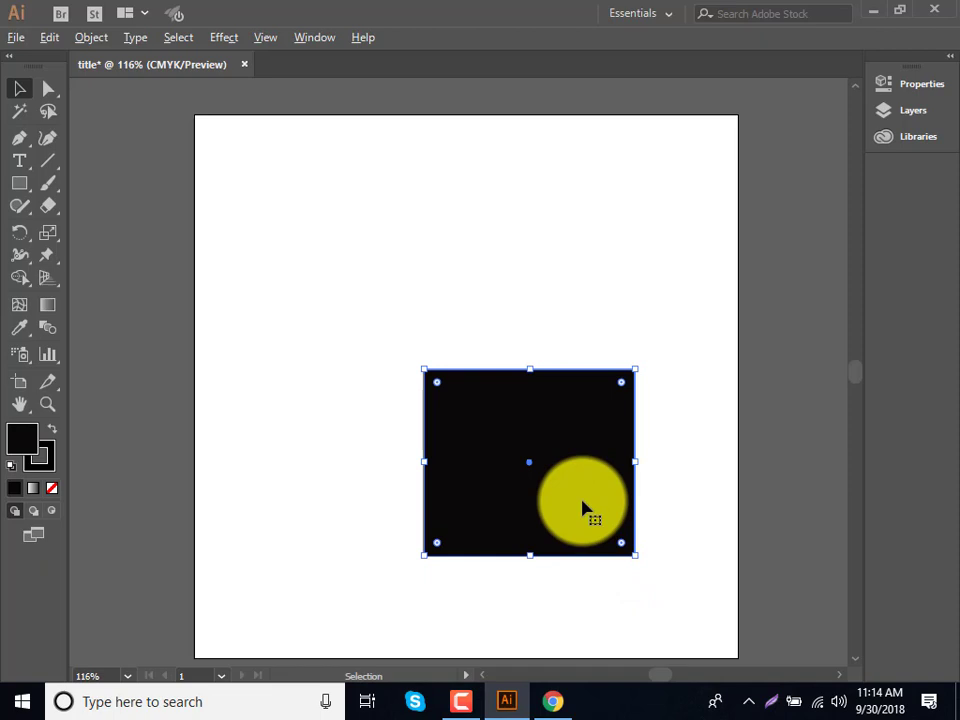
# Step: Alt-drag a copy of the black rectangle above the original and align their edges
pyautogui.moveTo(582, 502); pyautogui.dragTo(491, 294)
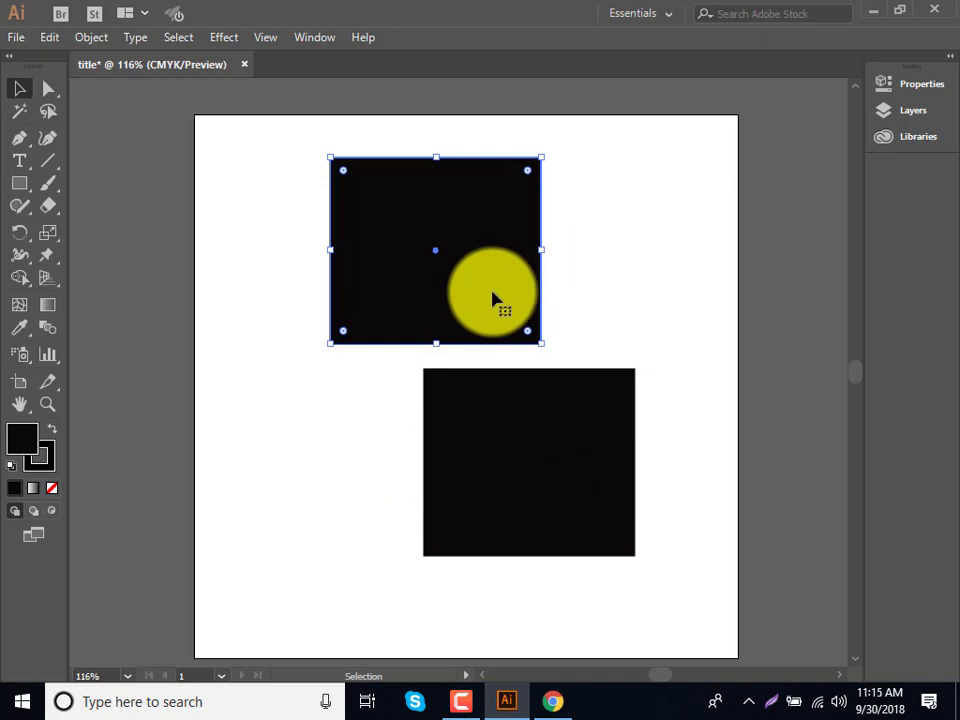
pyautogui.moveTo(495, 294)
pyautogui.mouseDown()
pyautogui.moveTo(543, 292)
pyautogui.moveTo(587, 309)
pyautogui.mouseUp()
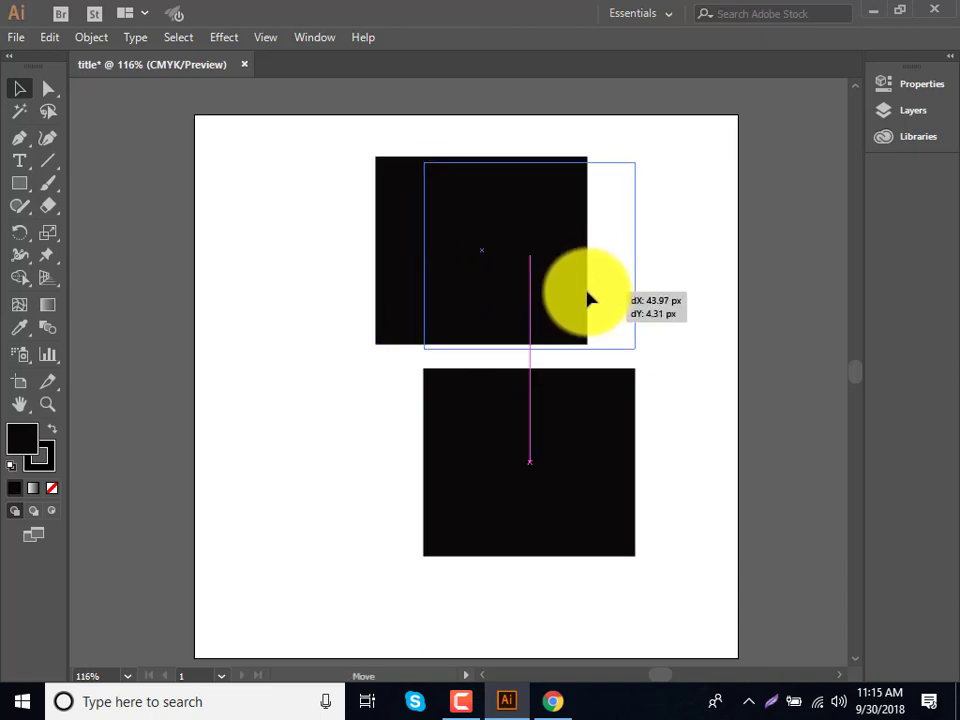
pyautogui.click(585, 460)
pyautogui.hotkey('ctrl', 'z')
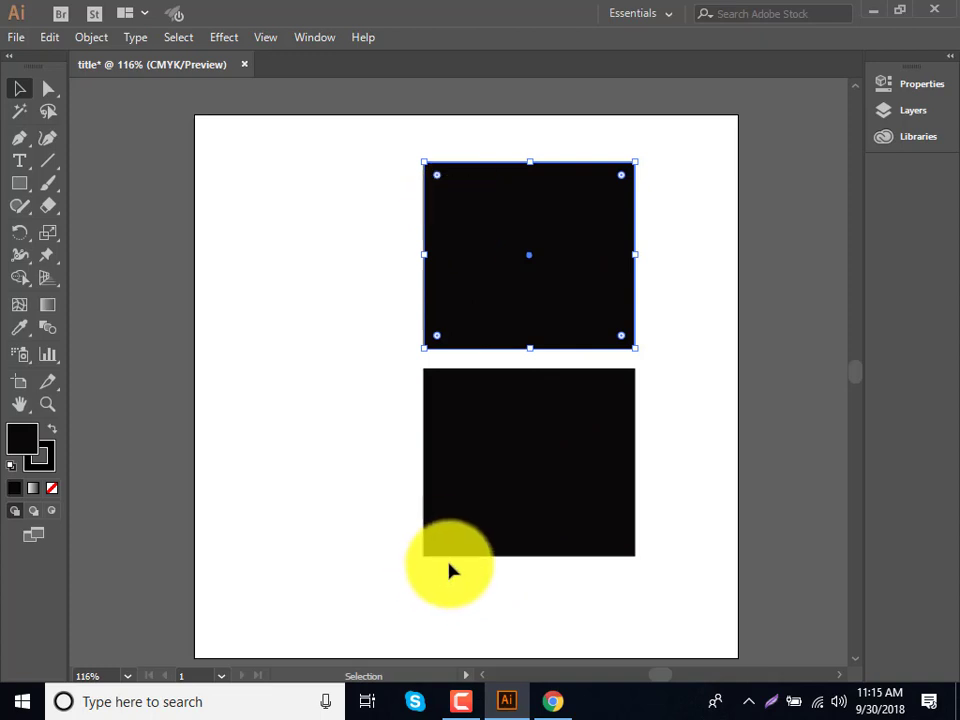
pyautogui.click(450, 490)
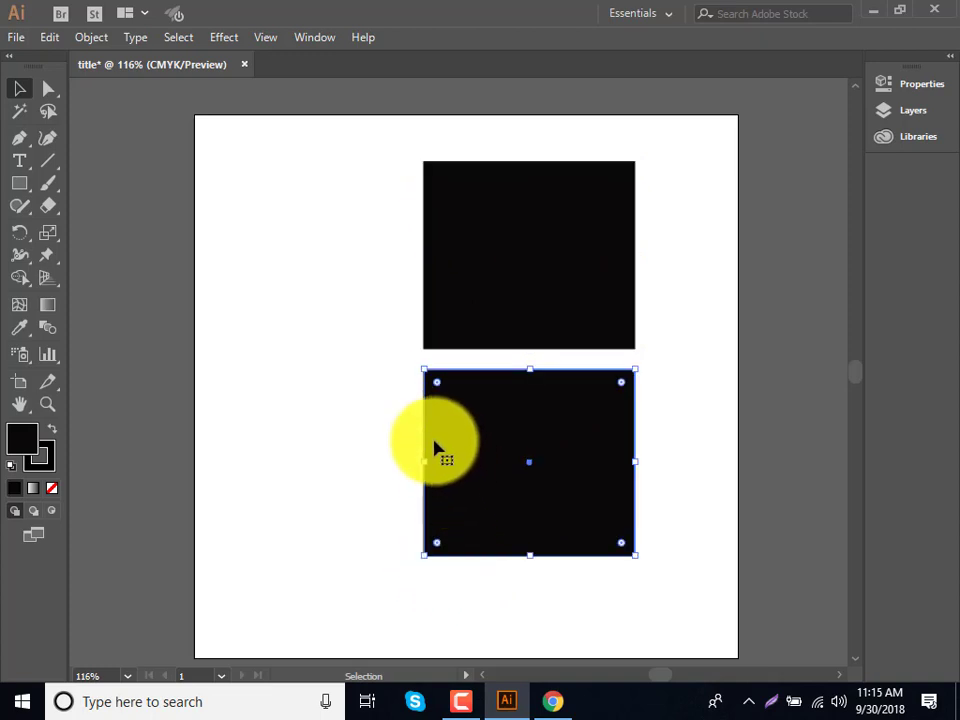
# Step: Round the bottom rectangle's corners by dragging its corner widget inward
pyautogui.moveTo(437, 383); pyautogui.dragTo(445, 389)
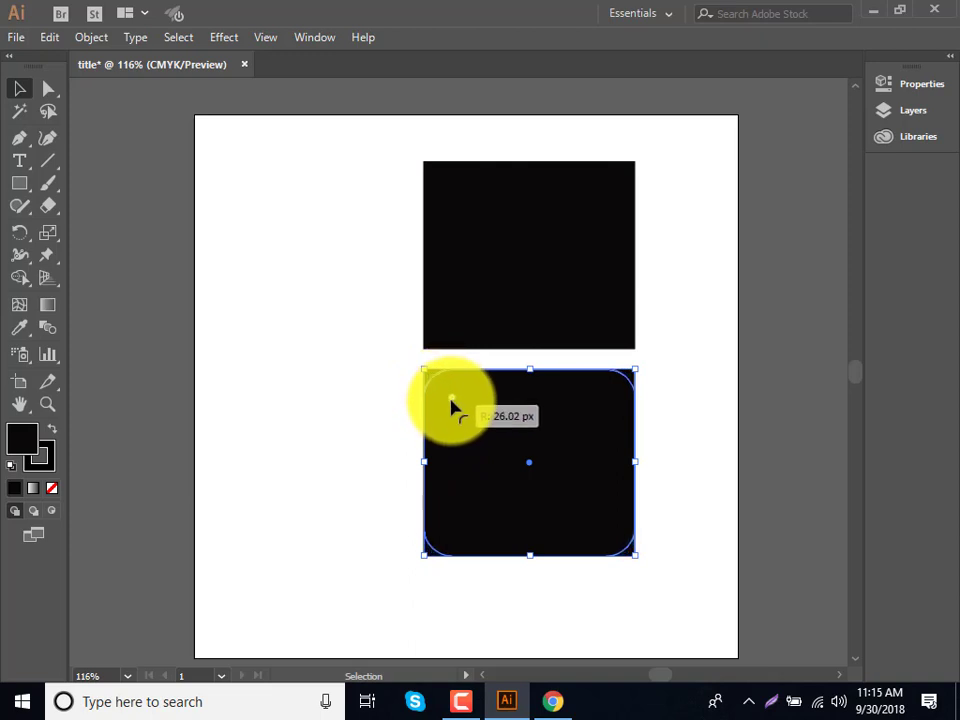
pyautogui.moveTo(445, 398); pyautogui.dragTo(456, 410)
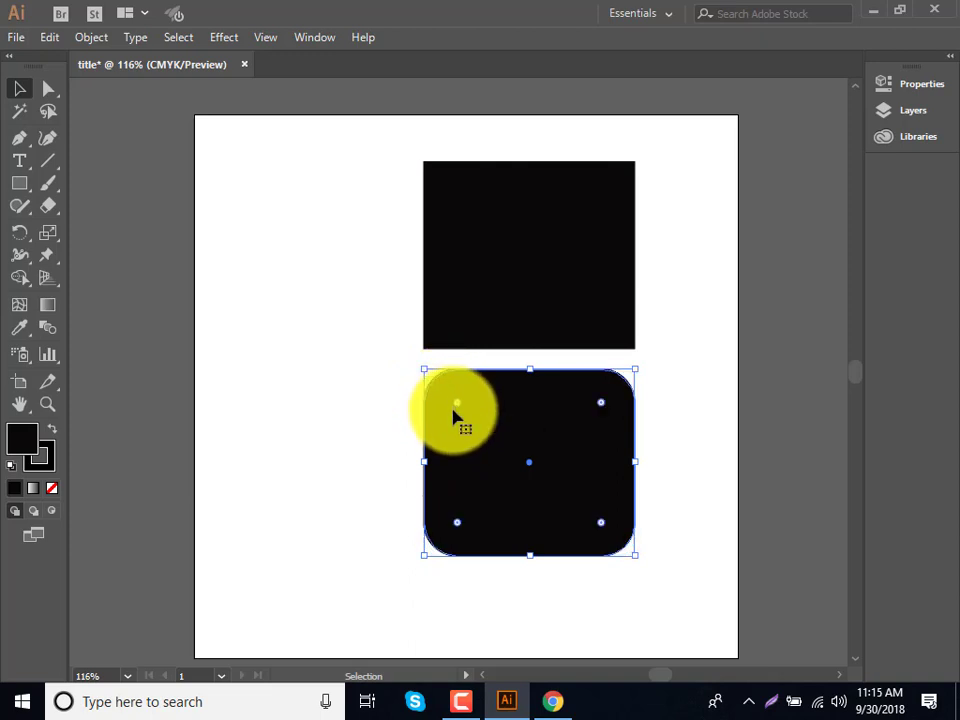
pyautogui.click(685, 486)
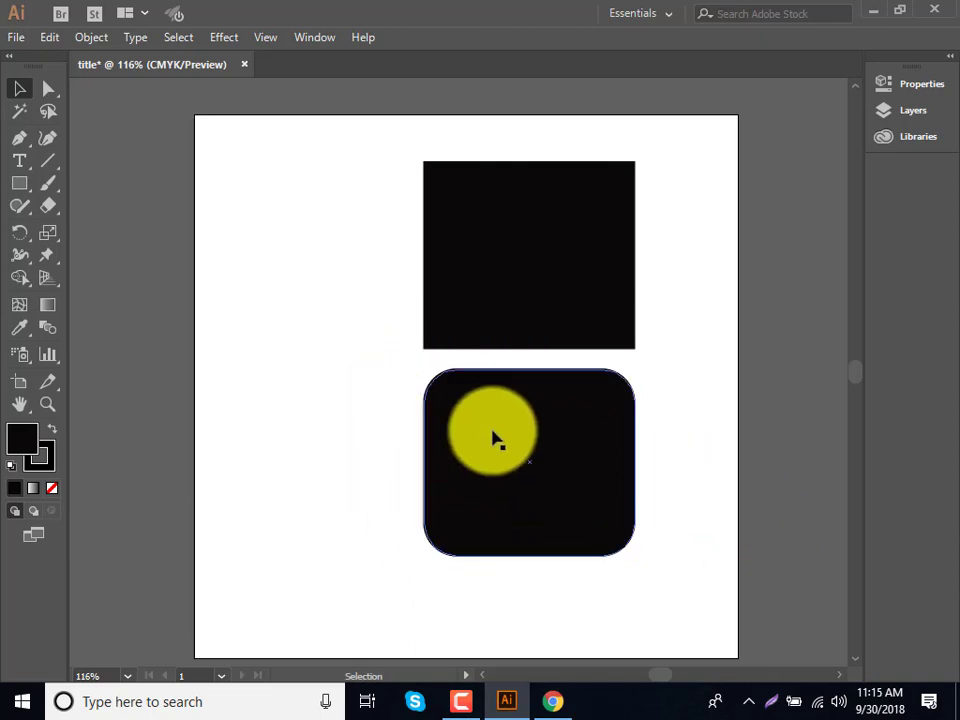
# Step: Round the top rectangle fully into an ellipse, then ease it back to a rounded rectangle
pyautogui.click(458, 193)
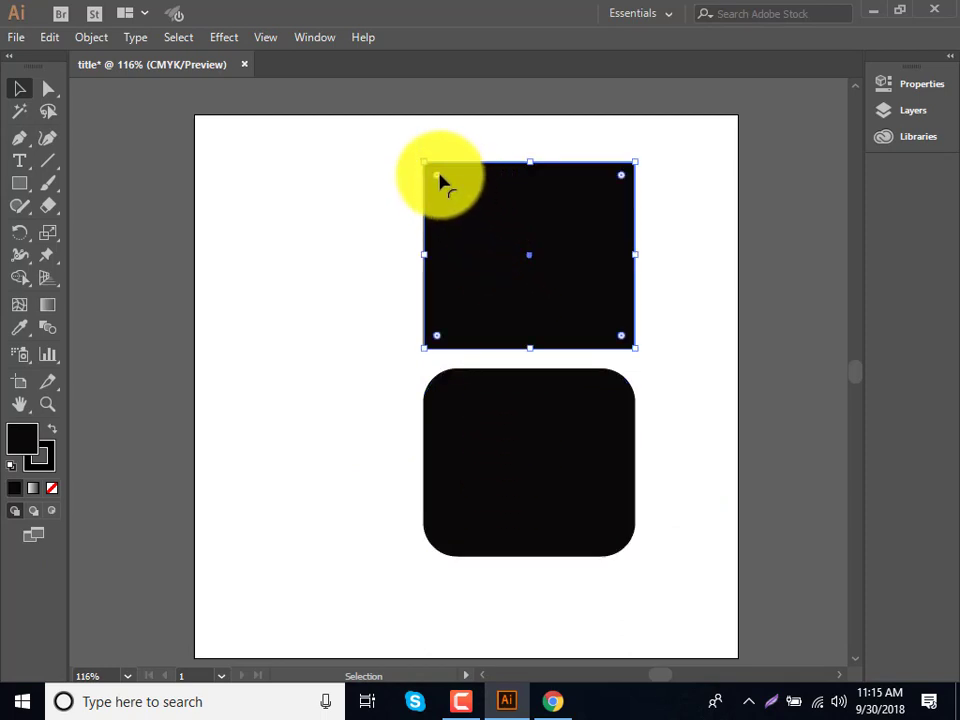
pyautogui.moveTo(438, 177); pyautogui.dragTo(531, 279)
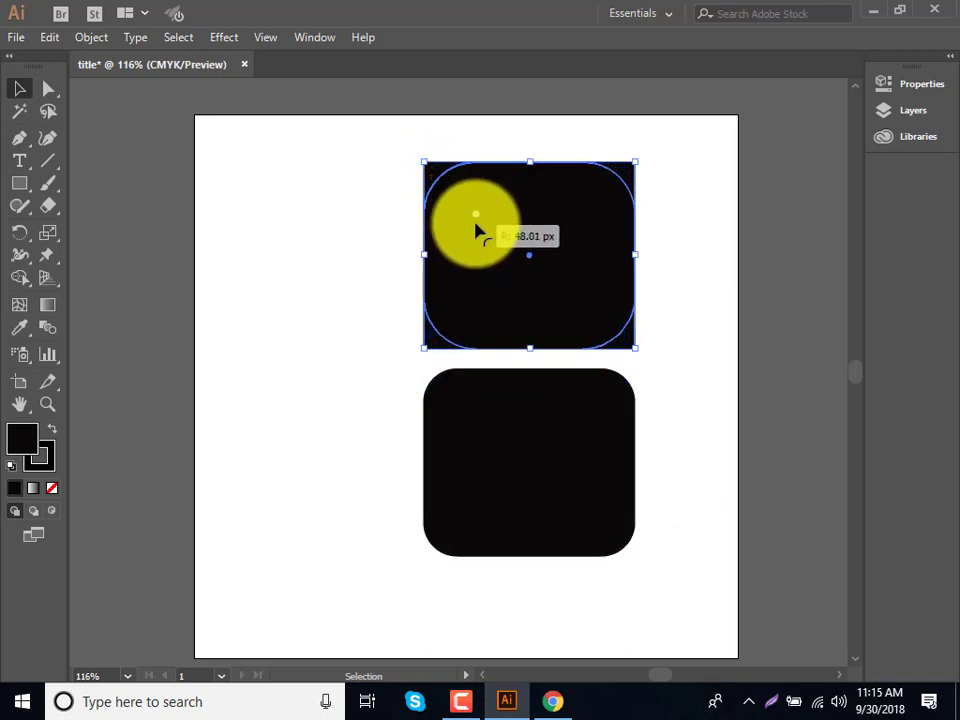
pyautogui.click(710, 385)
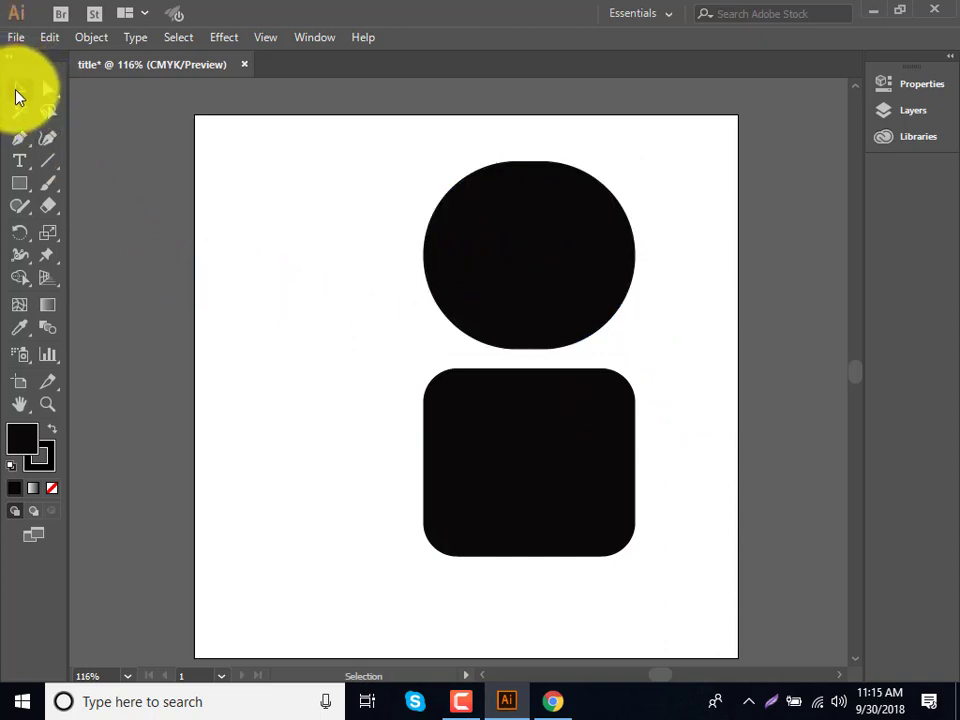
pyautogui.click(467, 240)
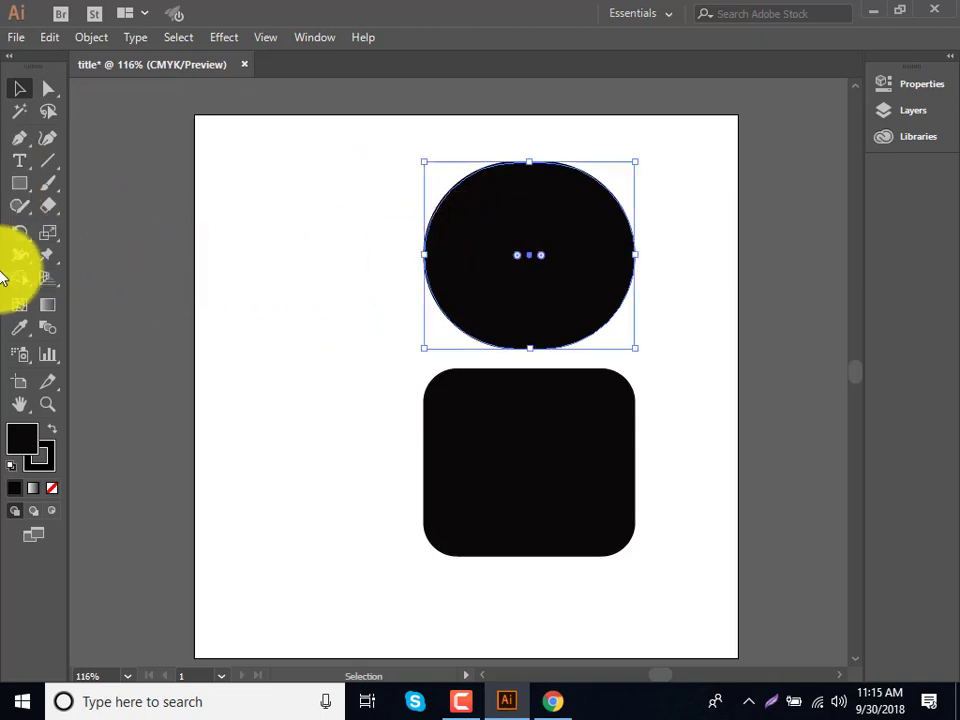
pyautogui.click(19, 185)
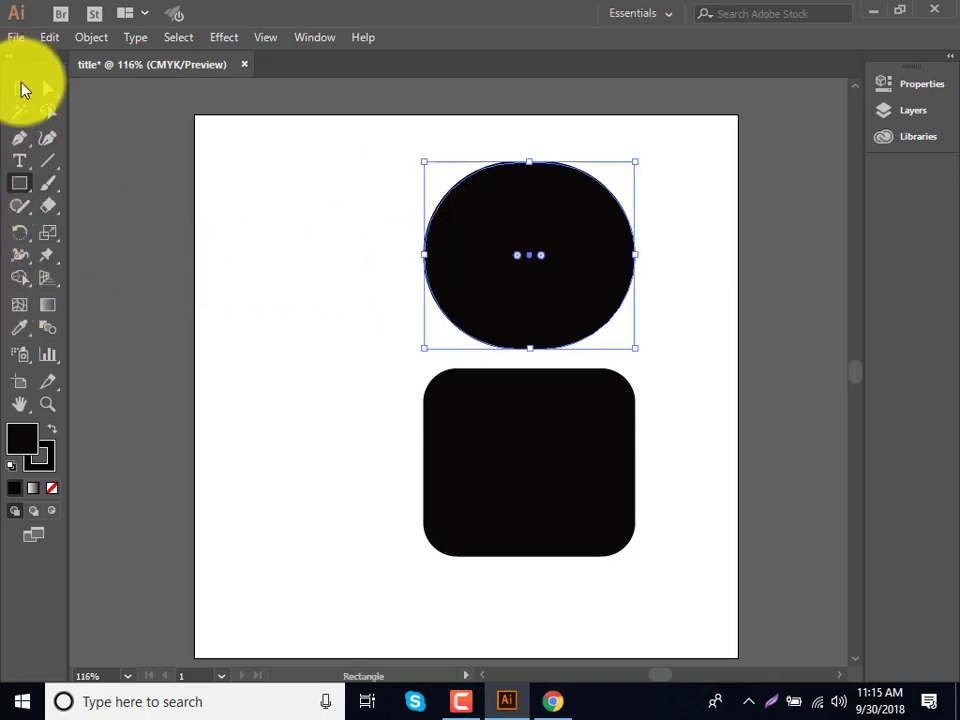
pyautogui.click(22, 89)
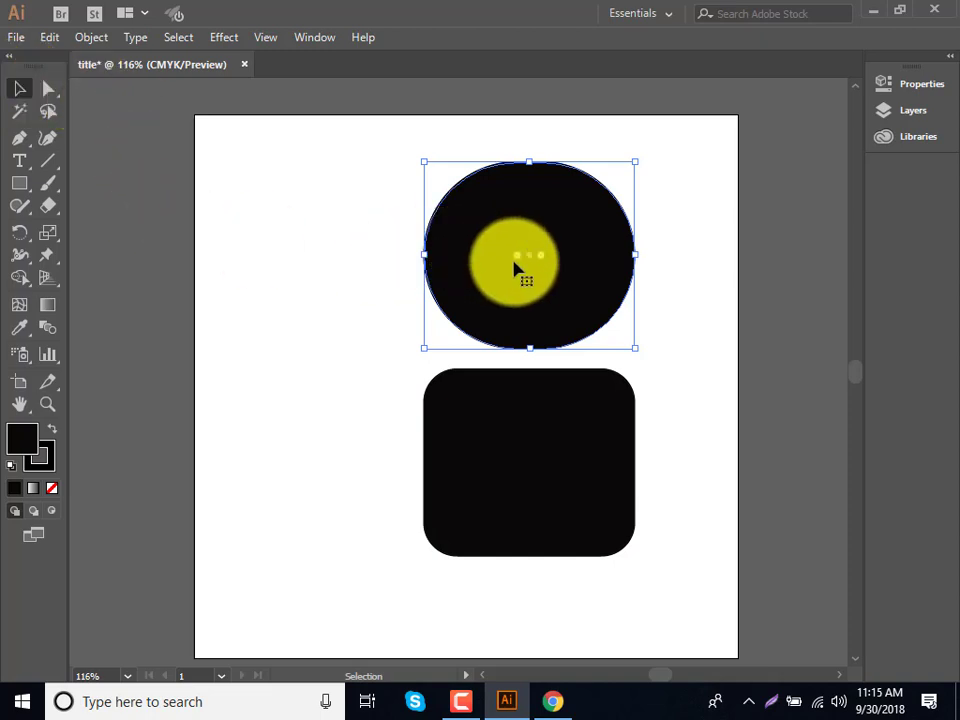
pyautogui.moveTo(519, 260); pyautogui.dragTo(476, 231)
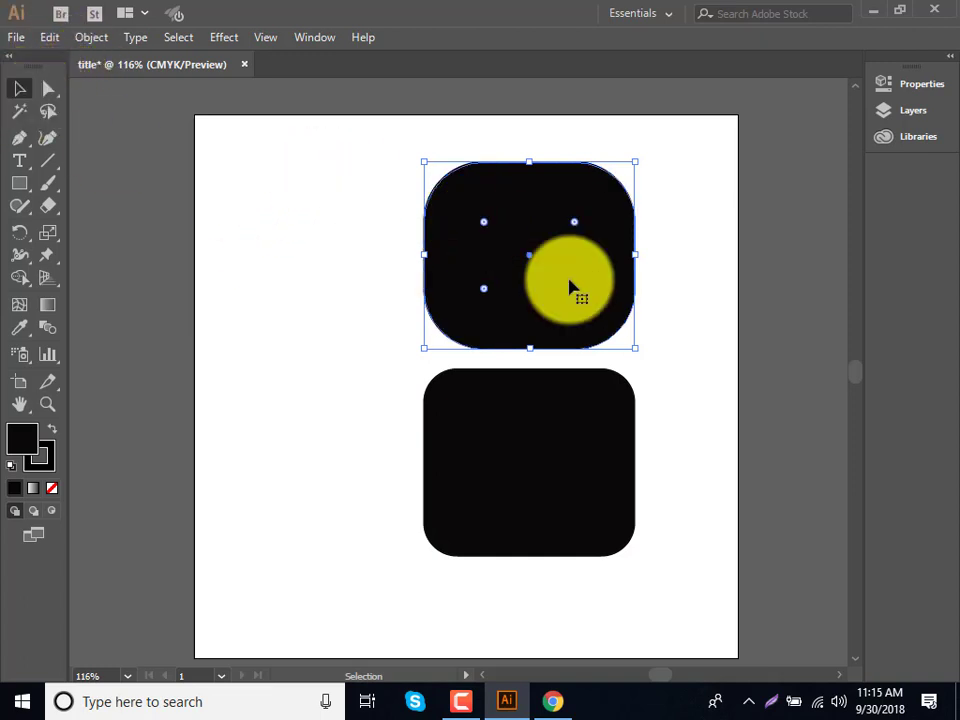
pyautogui.click(565, 432)
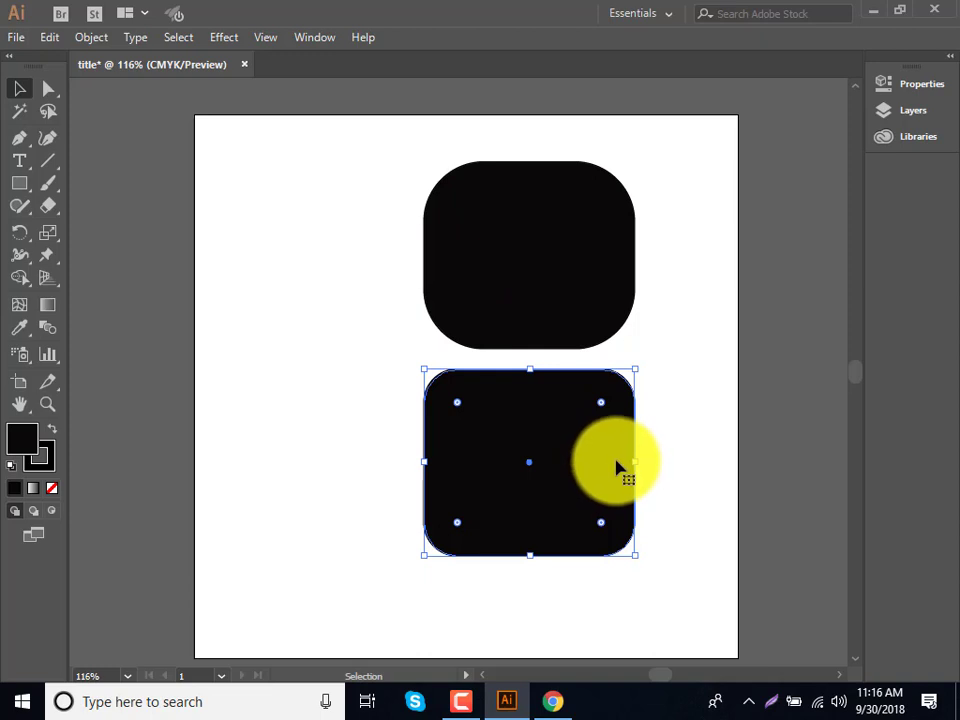
# Step: Delete the lower rounded rectangle and drag the top one down-left toward the artboard centre
pyautogui.press('Delete')
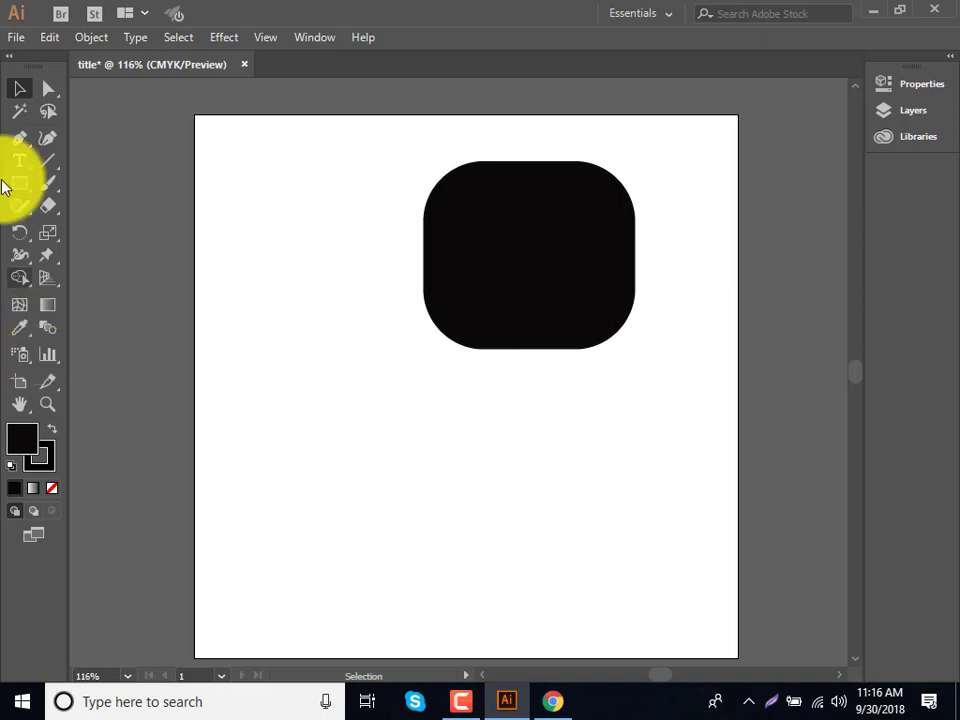
pyautogui.click(52, 97)
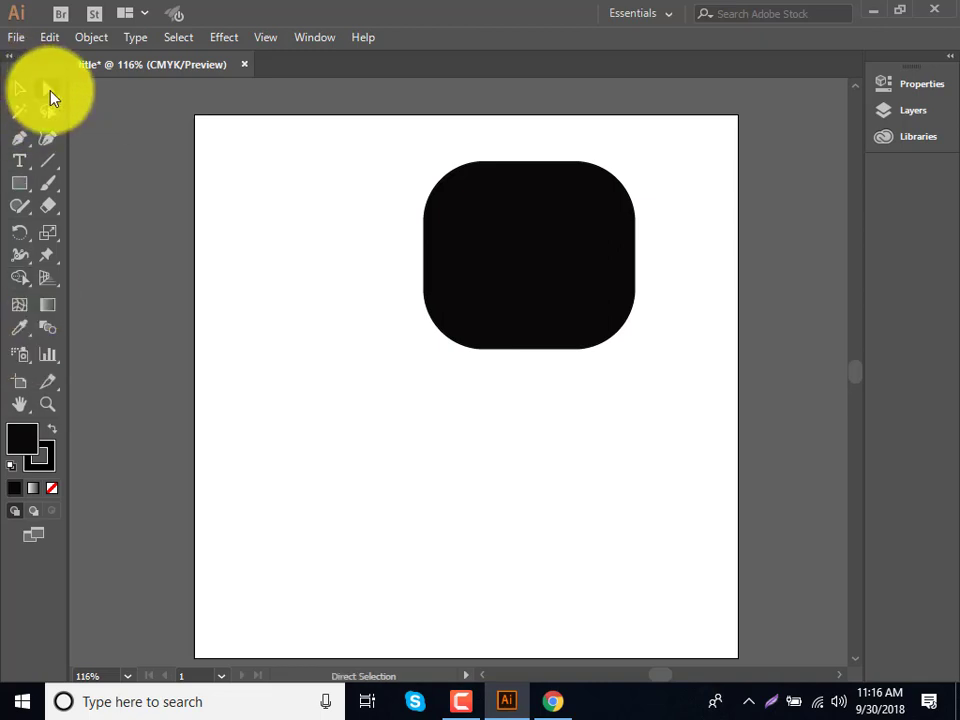
pyautogui.click(508, 307)
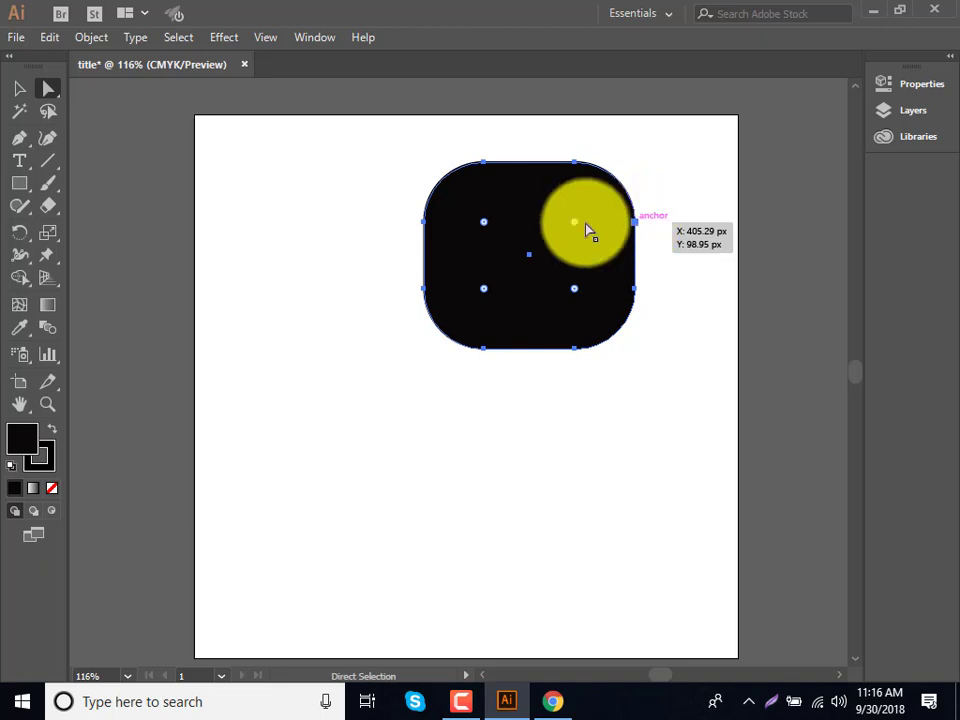
pyautogui.click(24, 93)
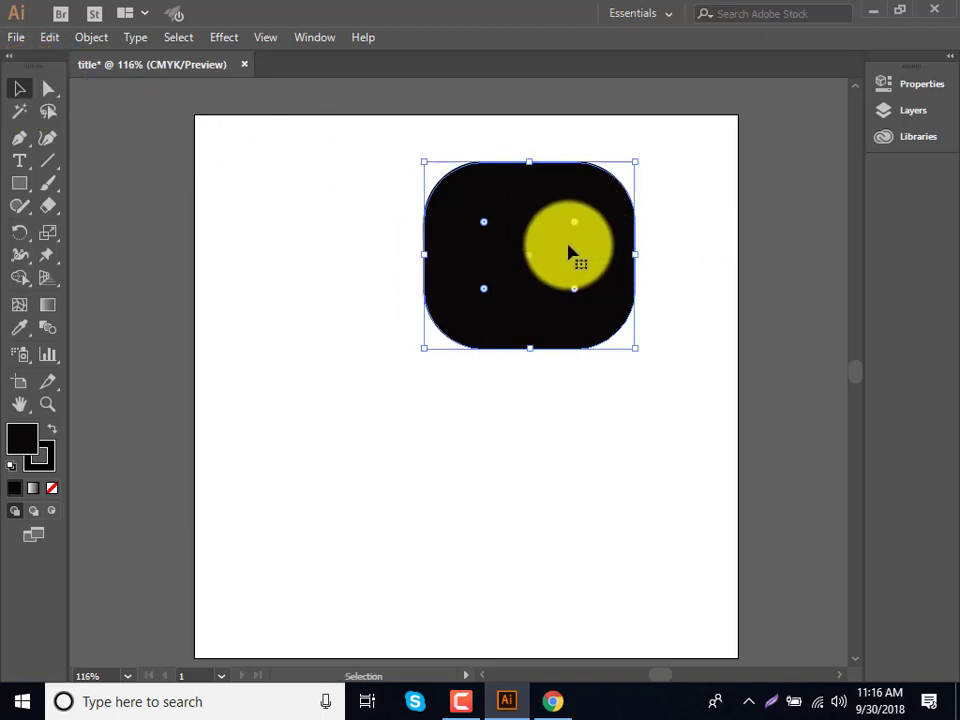
pyautogui.moveTo(568, 253); pyautogui.dragTo(497, 366)
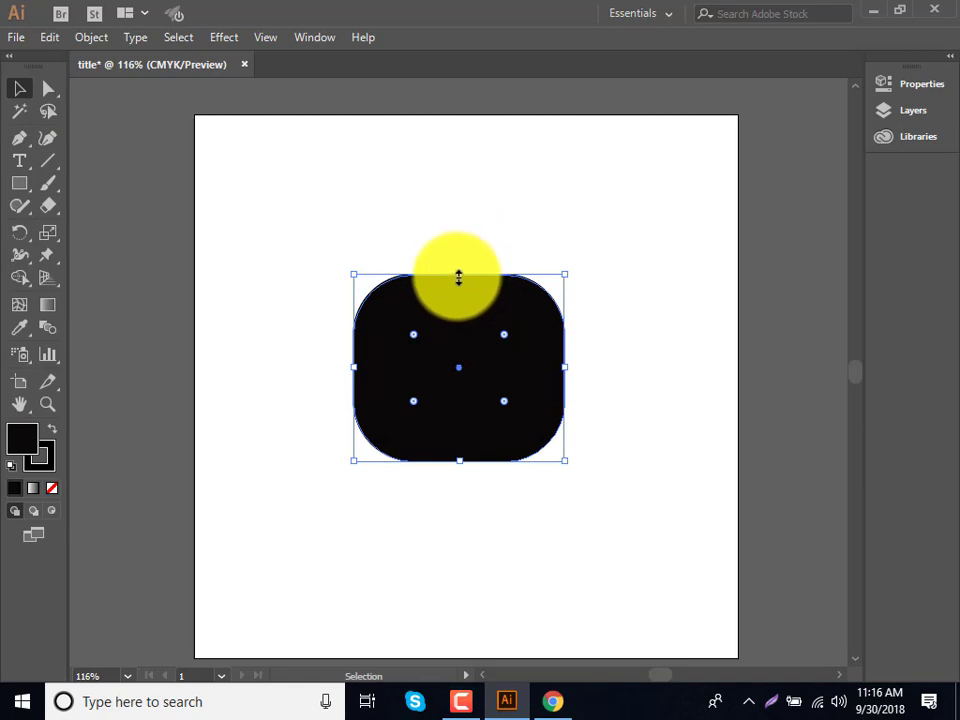
pyautogui.click(48, 88)
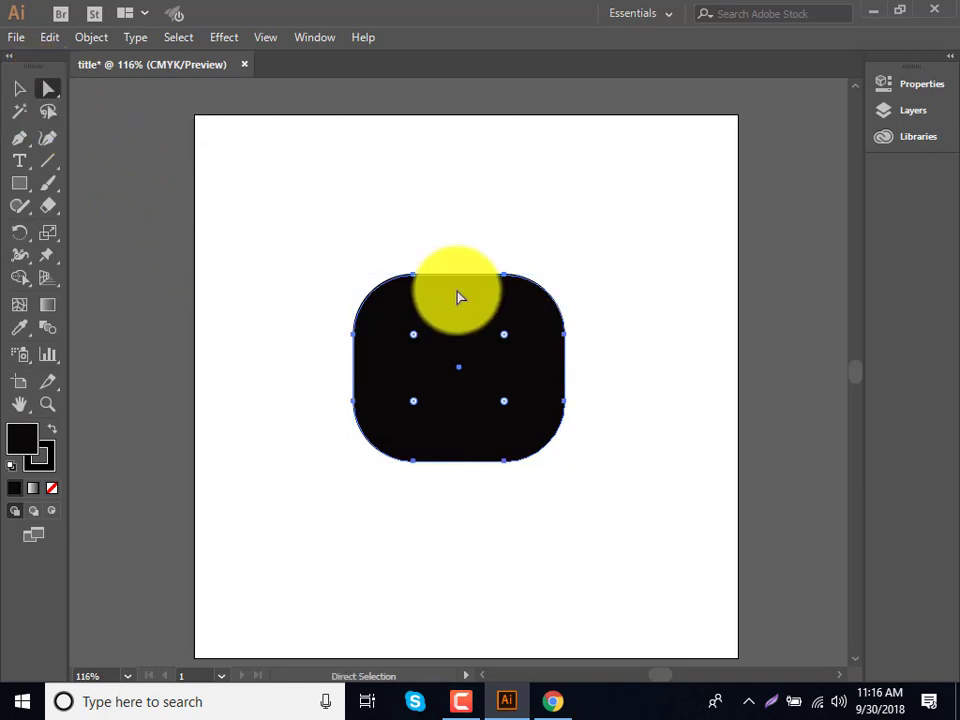
pyautogui.click(418, 284)
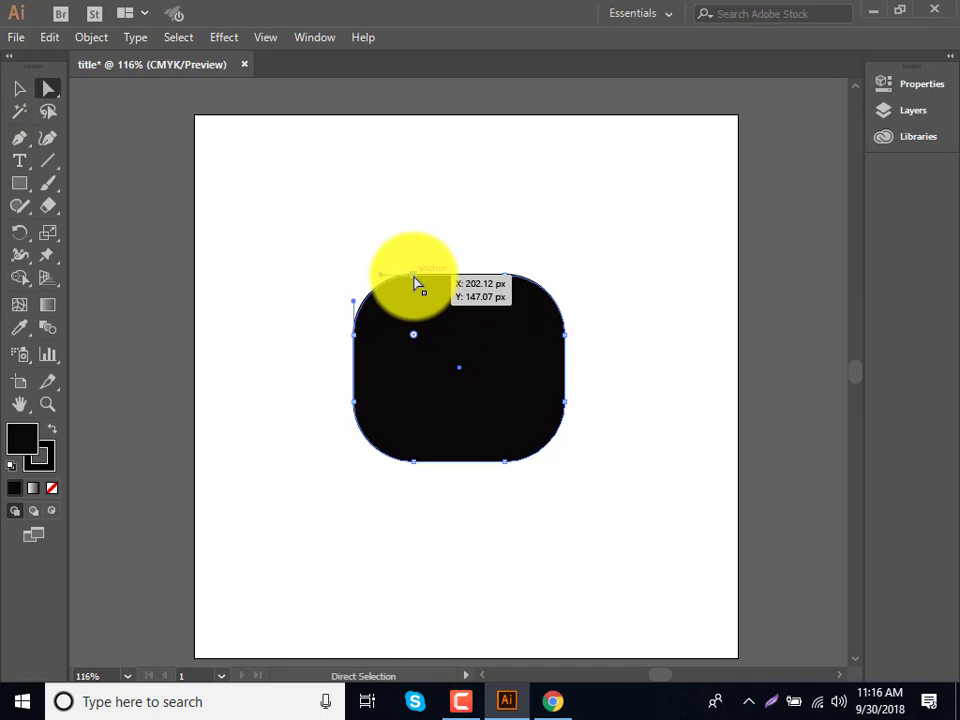
pyautogui.moveTo(418, 284); pyautogui.dragTo(508, 281)
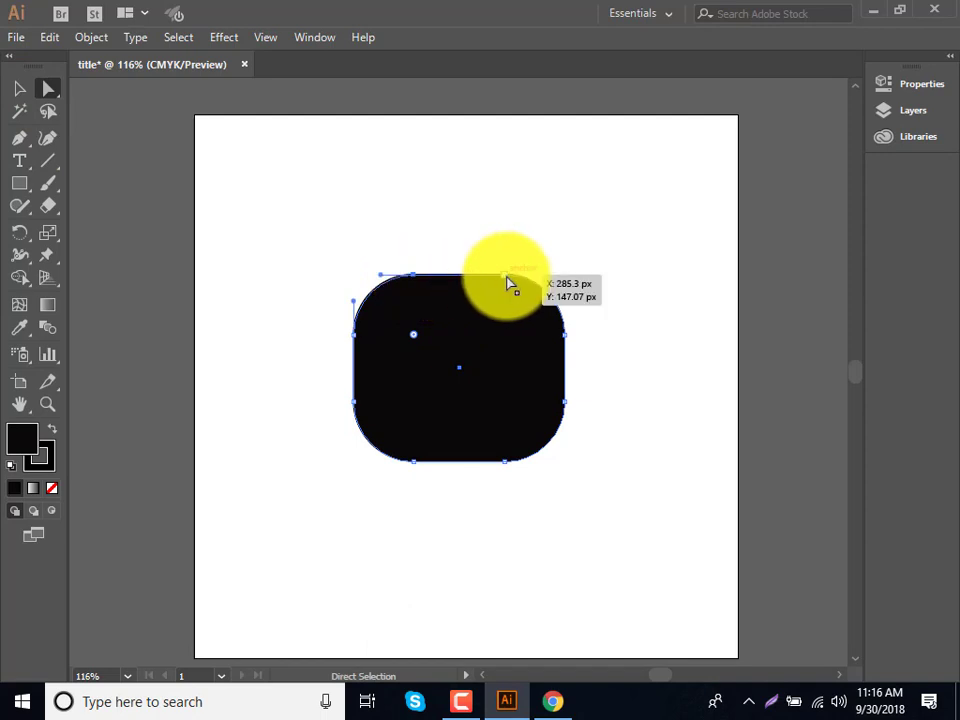
pyautogui.click(568, 311)
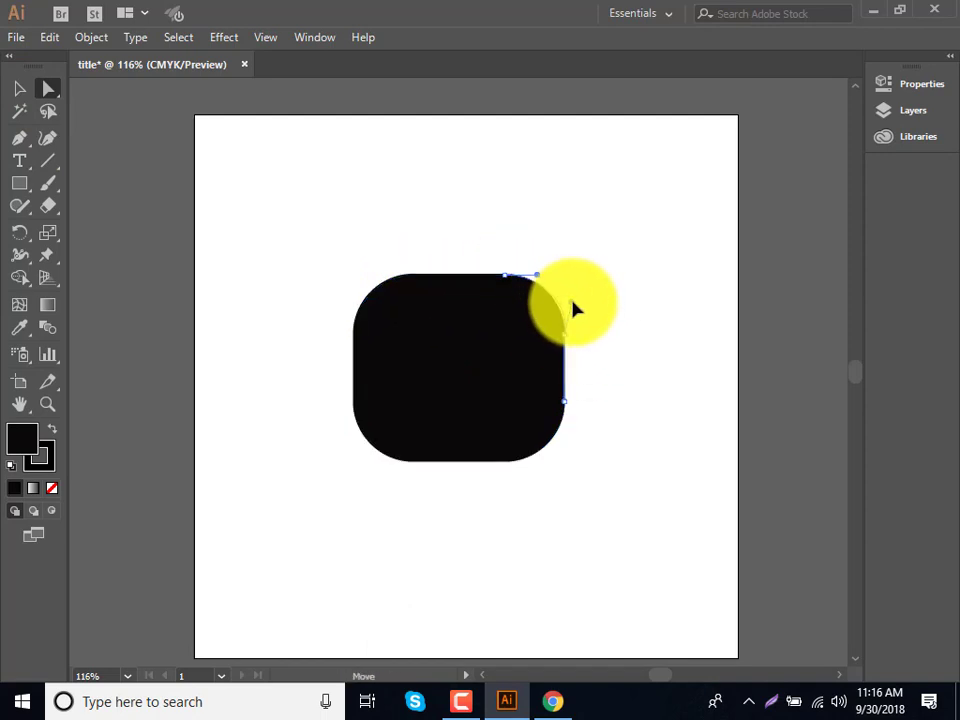
pyautogui.moveTo(582, 290)
pyautogui.mouseDown()
pyautogui.moveTo(582, 268)
pyautogui.moveTo(540, 273)
pyautogui.moveTo(540, 257)
pyautogui.mouseUp()
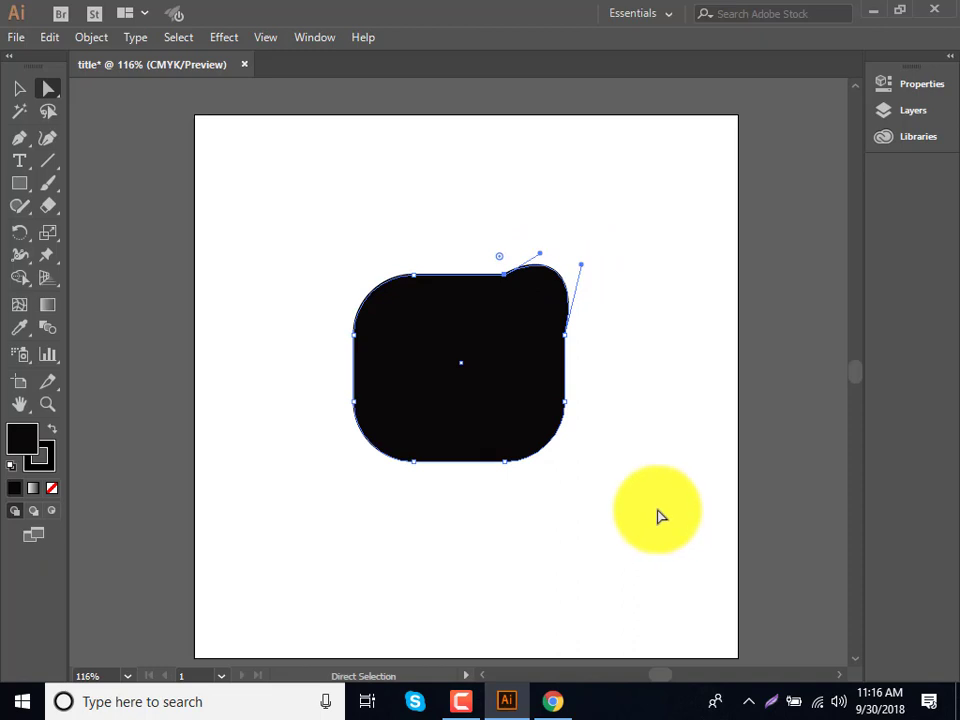
pyautogui.hotkey('ctrl', 'z')
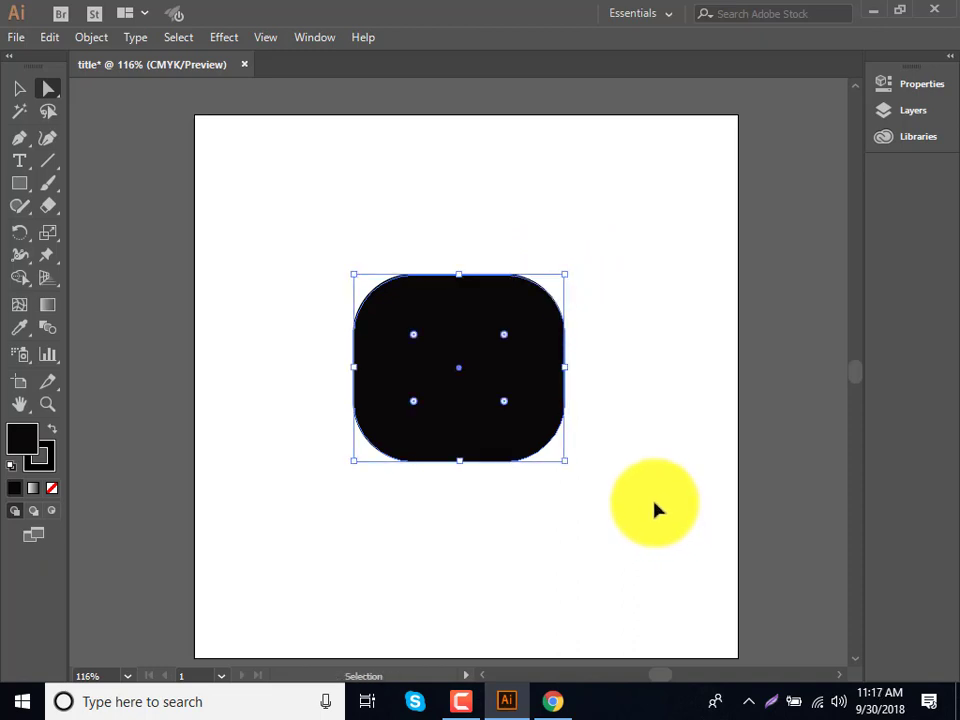
pyautogui.click(566, 341)
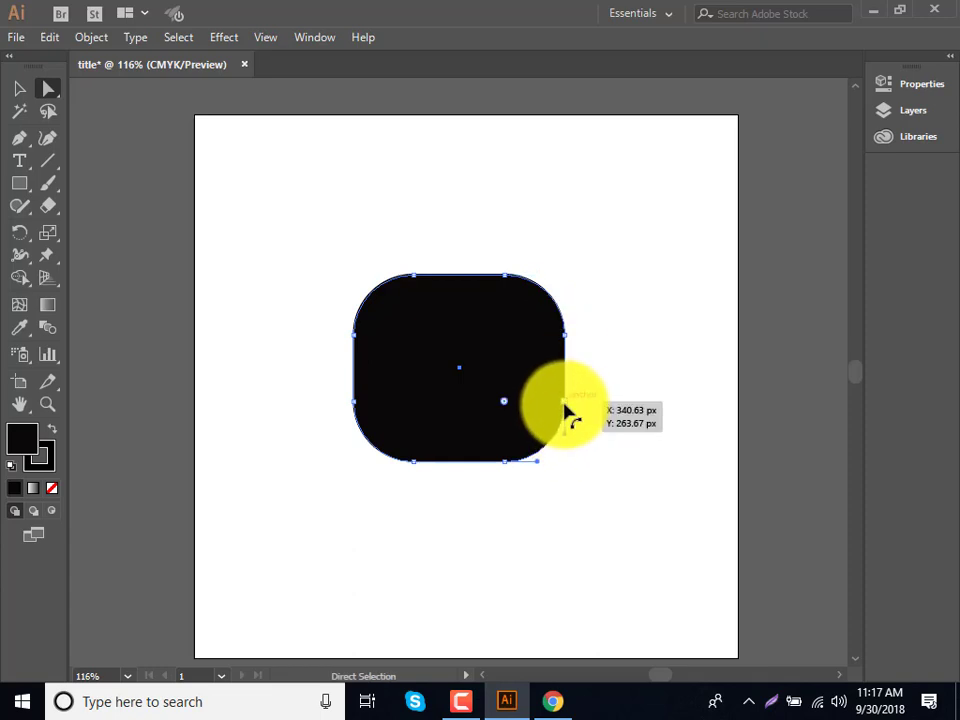
pyautogui.moveTo(565, 410); pyautogui.dragTo(624, 417)
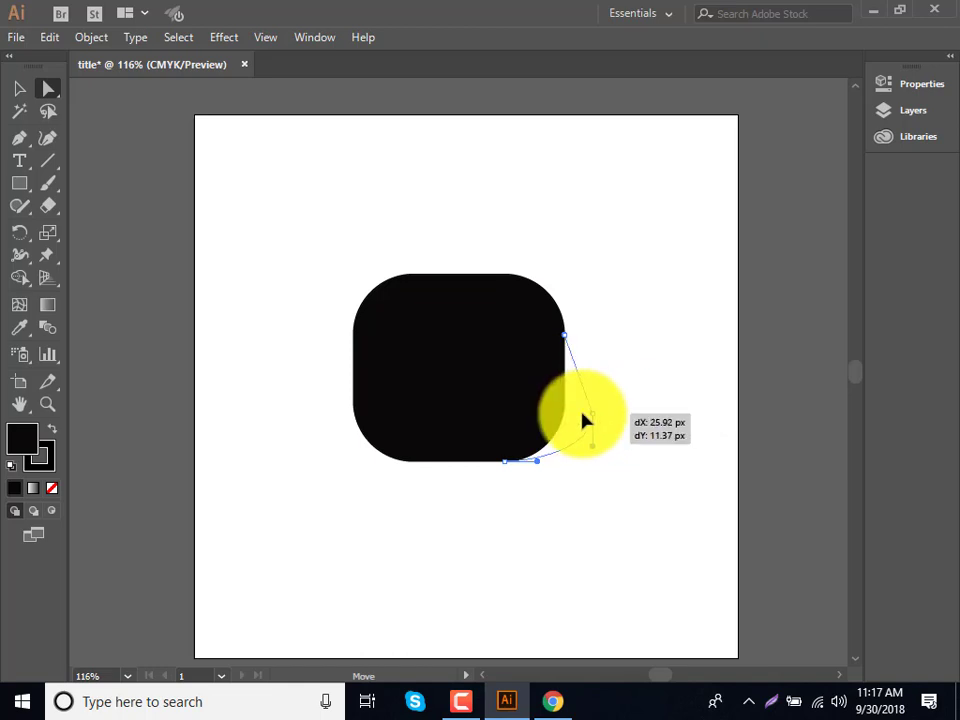
pyautogui.moveTo(624, 417); pyautogui.dragTo(566, 416)
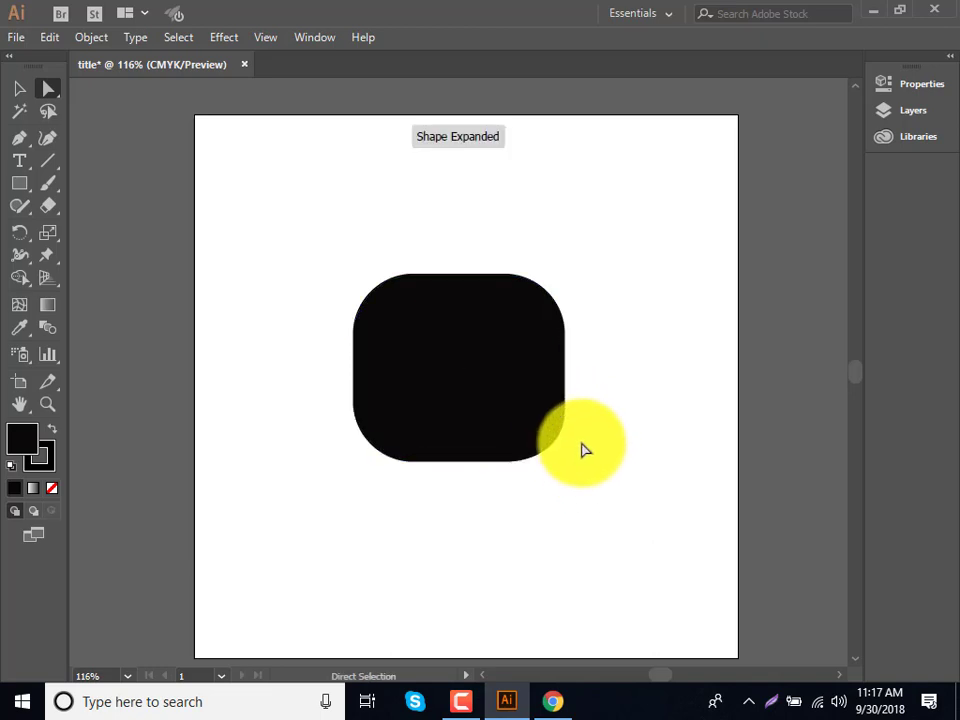
# Step: Adjust the rounded square's right edge segment and shift the shape to the right
pyautogui.click(565, 338)
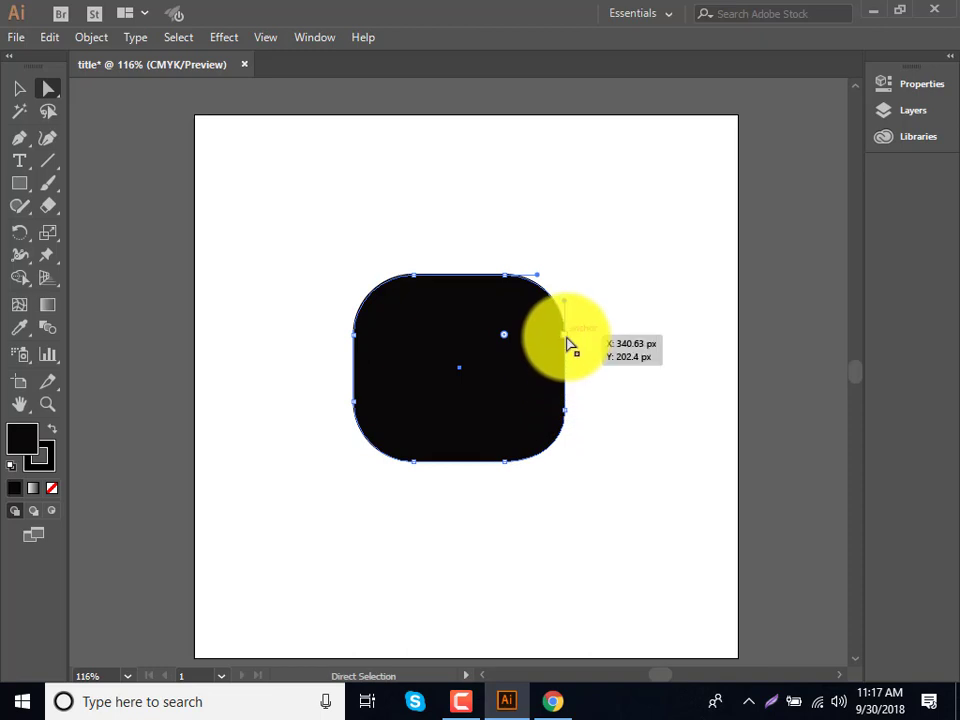
pyautogui.click(565, 408)
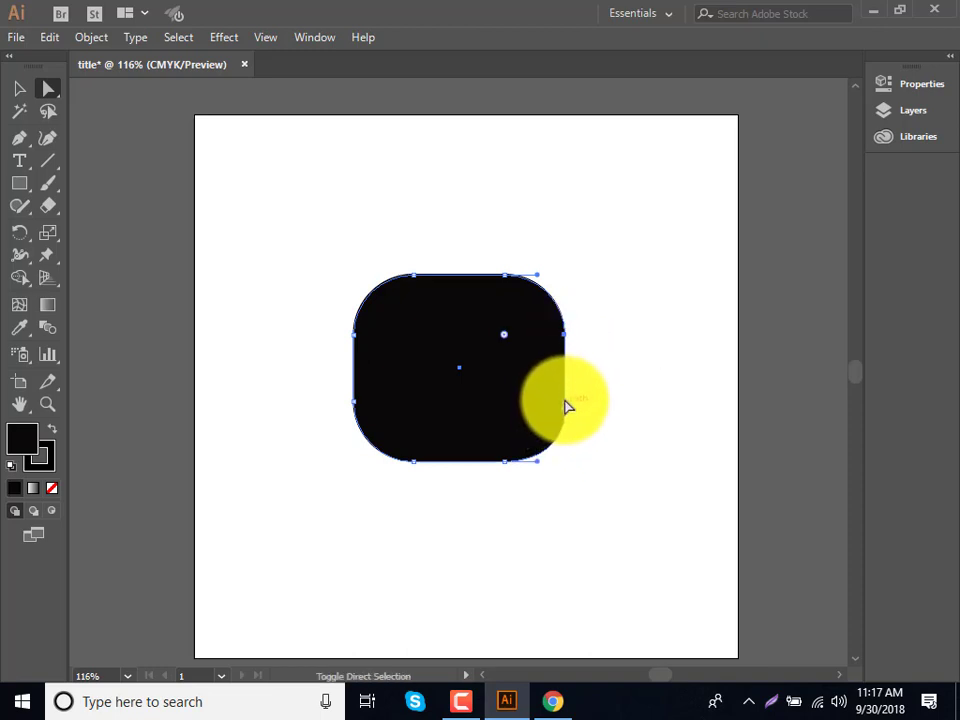
pyautogui.click(566, 419)
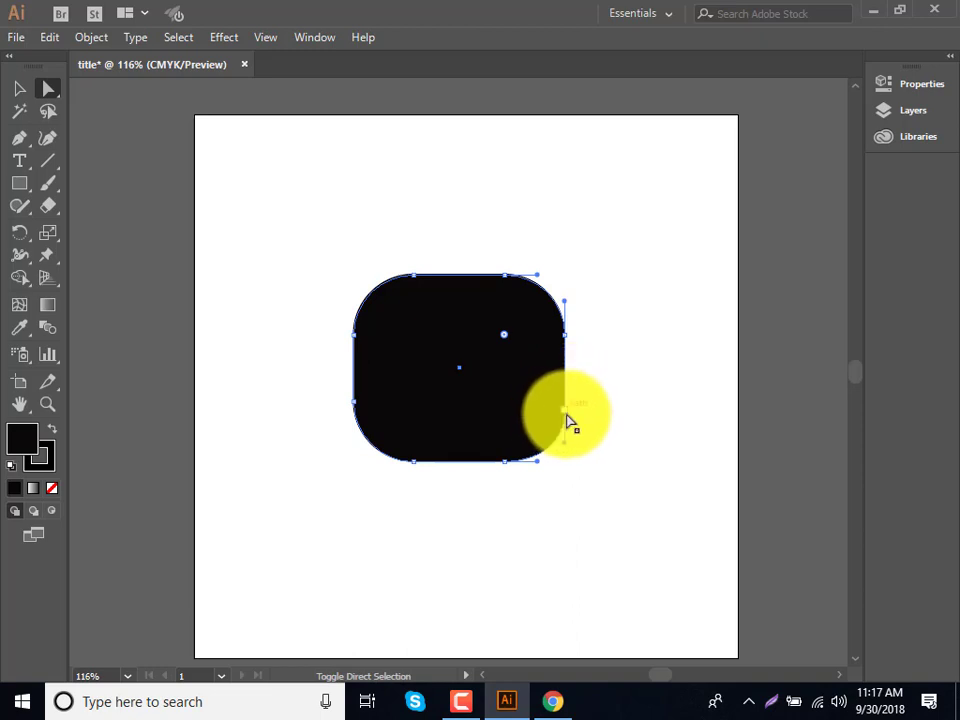
pyautogui.moveTo(566, 420); pyautogui.dragTo(566, 343)
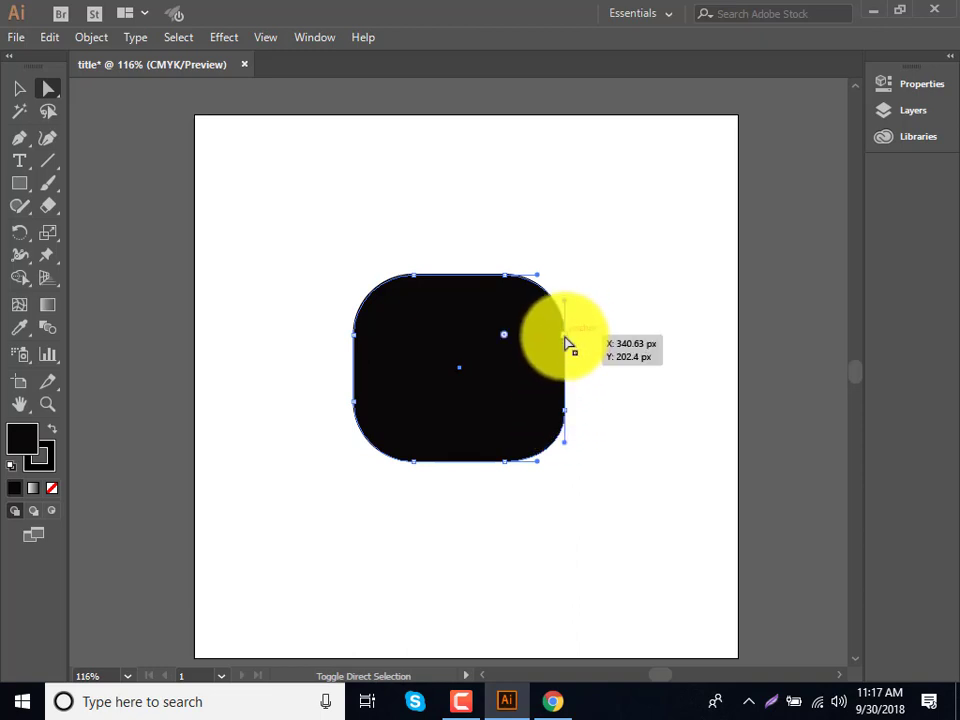
pyautogui.moveTo(565, 343); pyautogui.dragTo(566, 418)
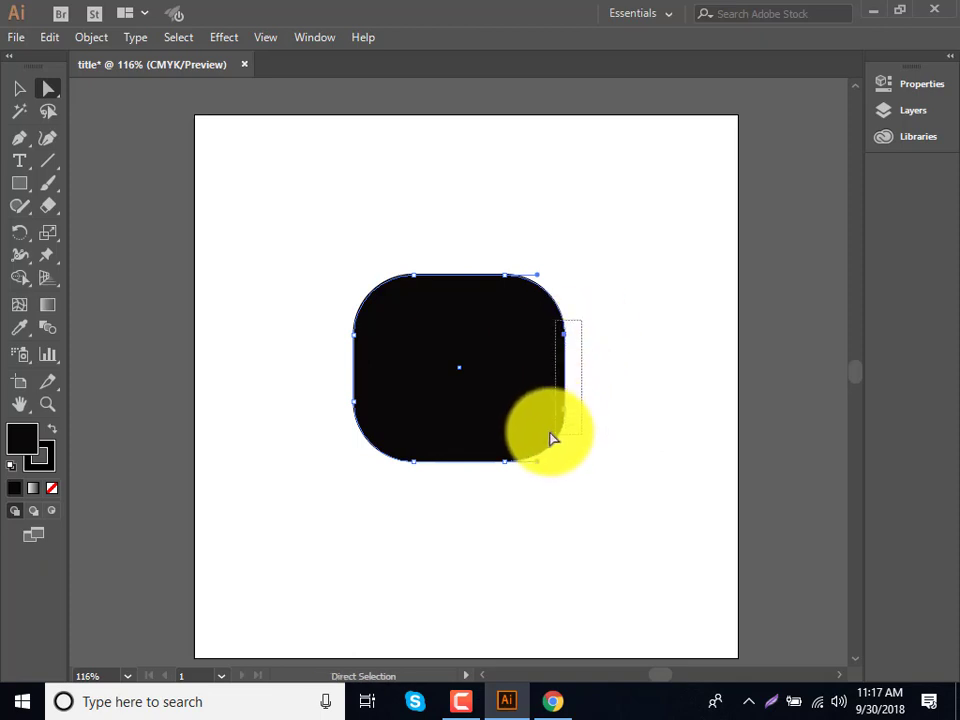
pyautogui.moveTo(566, 418)
pyautogui.mouseDown()
pyautogui.moveTo(556, 427)
pyautogui.moveTo(613, 398)
pyautogui.mouseUp()
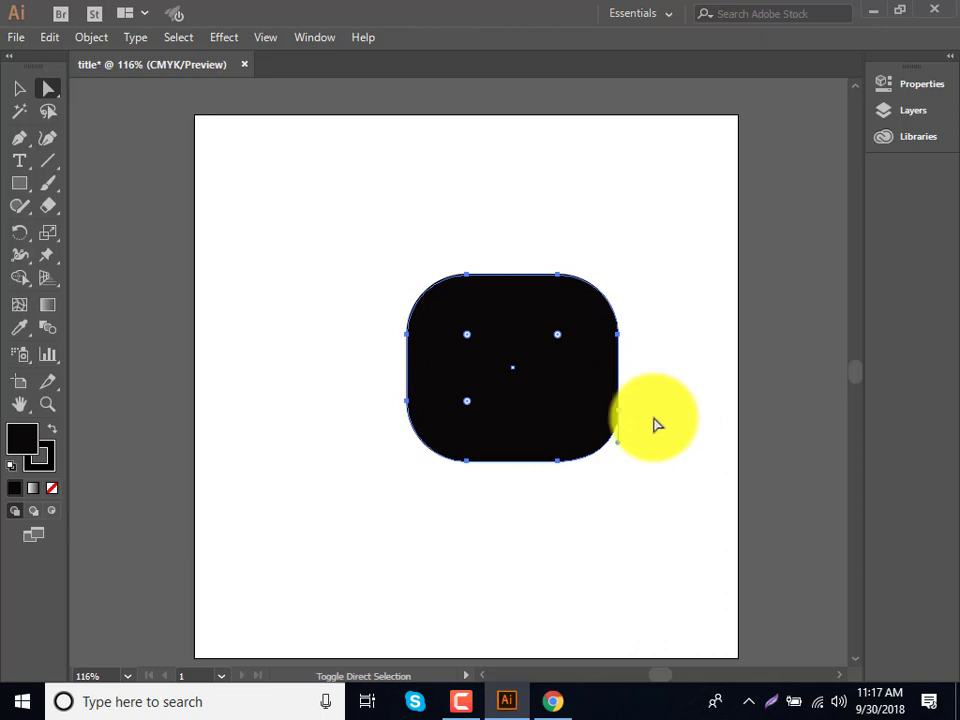
# Step: Marquee-select the top-left anchors and drag them up-left into a rounded bulge
pyautogui.click(620, 417)
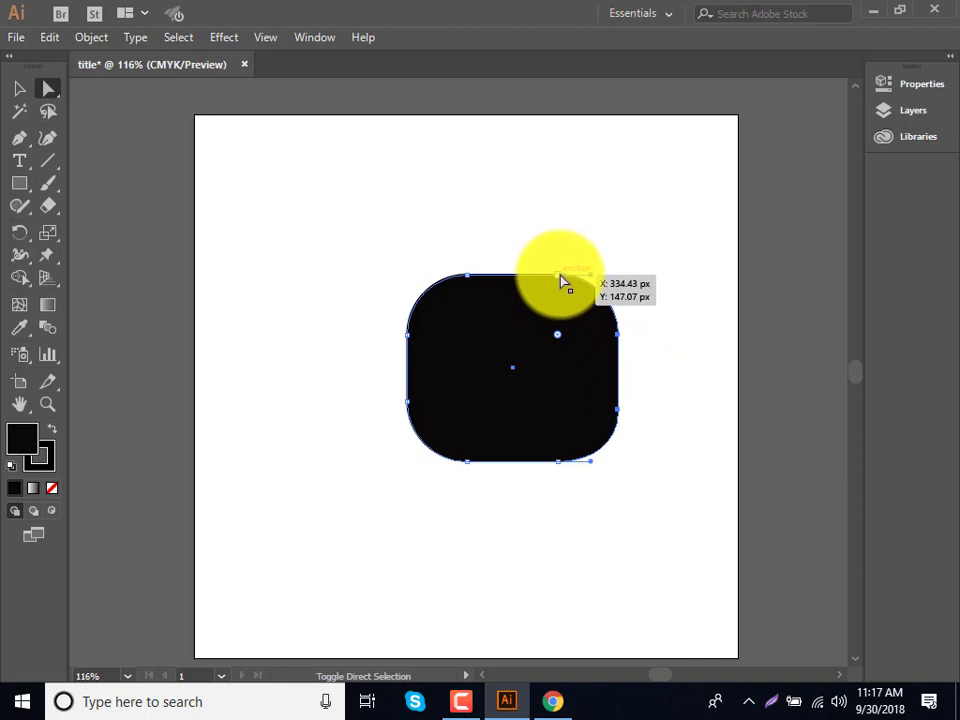
pyautogui.click(617, 339)
pyautogui.click(620, 341)
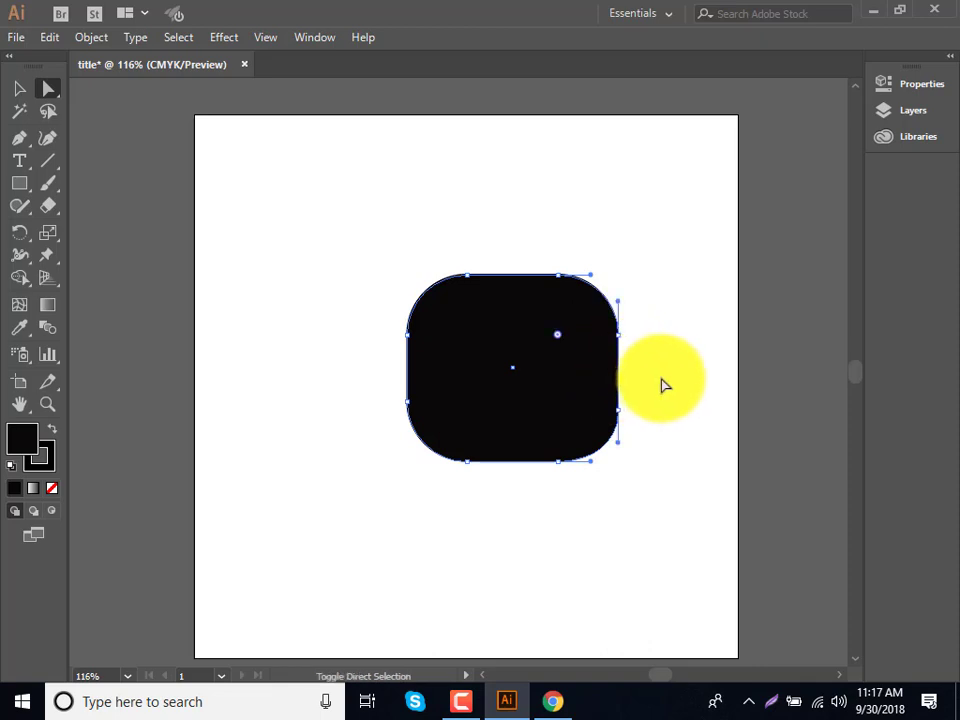
pyautogui.moveTo(638, 268); pyautogui.dragTo(591, 447)
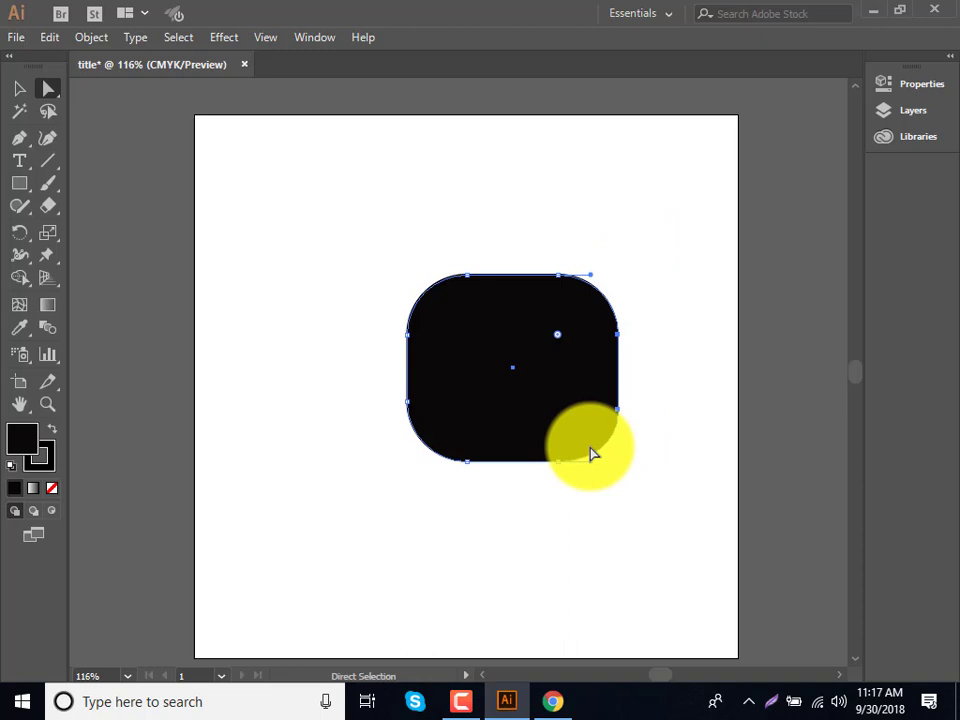
pyautogui.moveTo(409, 146); pyautogui.dragTo(525, 384)
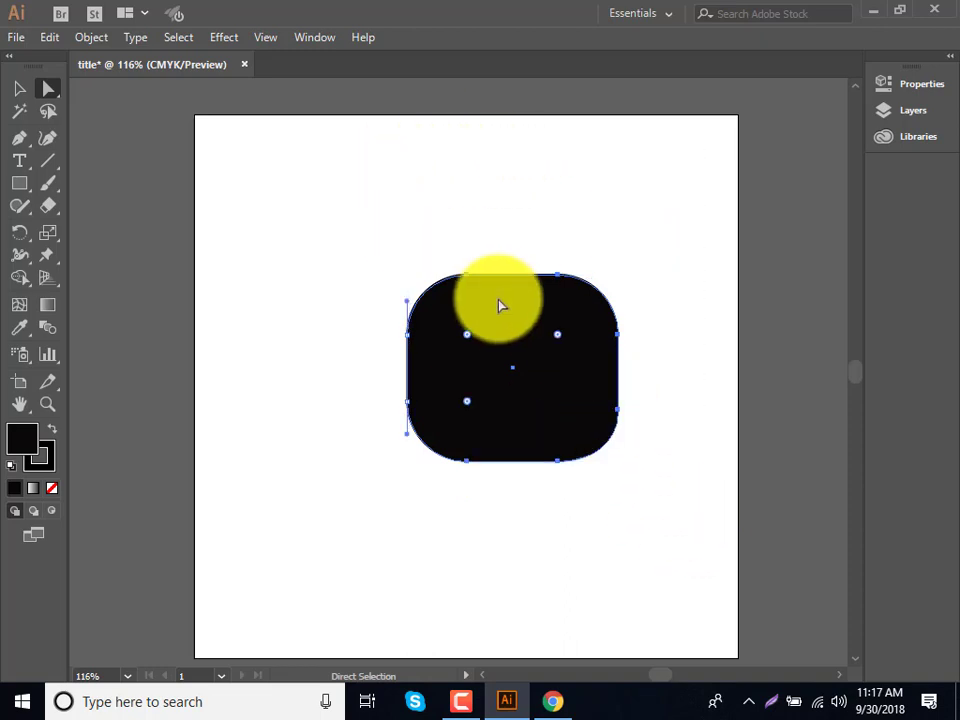
pyautogui.moveTo(469, 280); pyautogui.dragTo(436, 251)
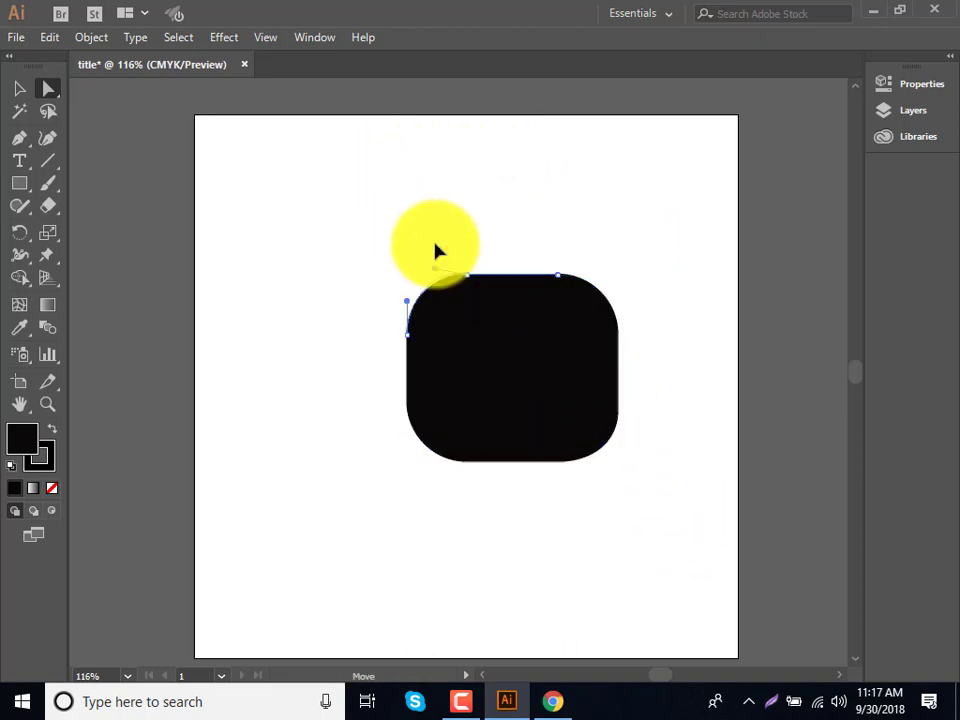
pyautogui.moveTo(407, 301)
pyautogui.mouseDown()
pyautogui.moveTo(407, 312)
pyautogui.moveTo(347, 313)
pyautogui.mouseUp()
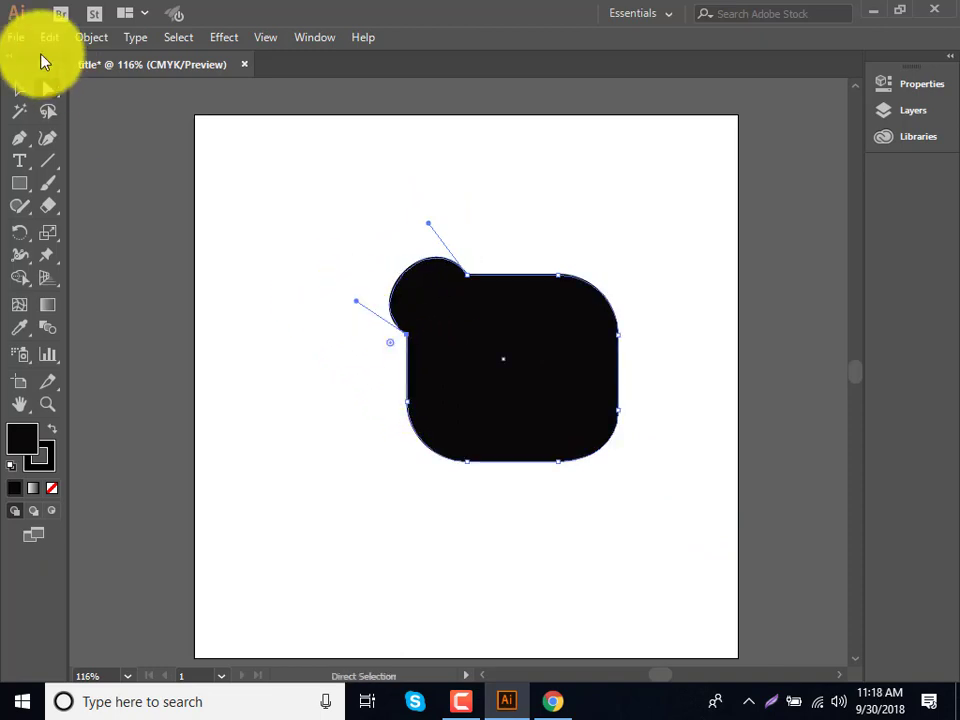
pyautogui.moveTo(325, 198); pyautogui.dragTo(749, 662)
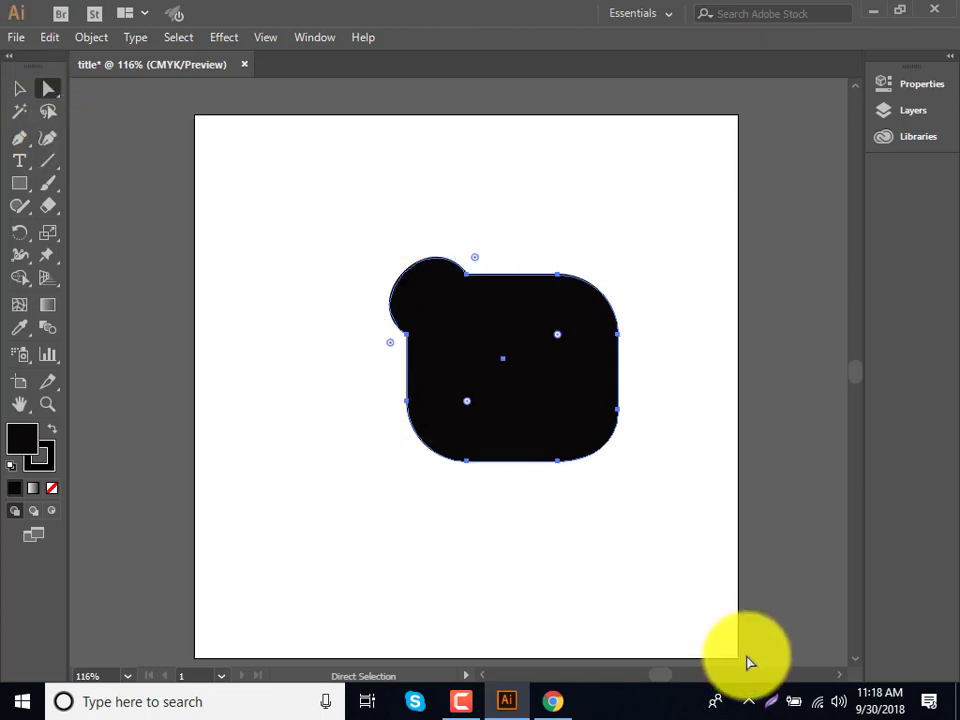
# Step: Delete the lobed shape and draw a horizontal line with the Line Segment Tool near the artboard top
pyautogui.press('Delete')
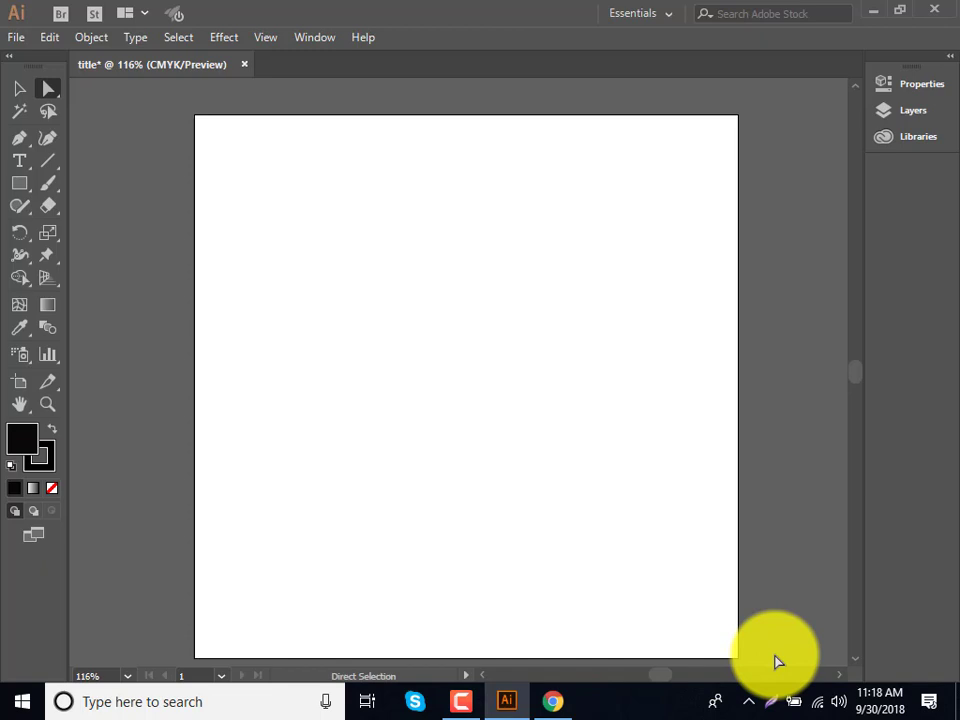
pyautogui.click(56, 161)
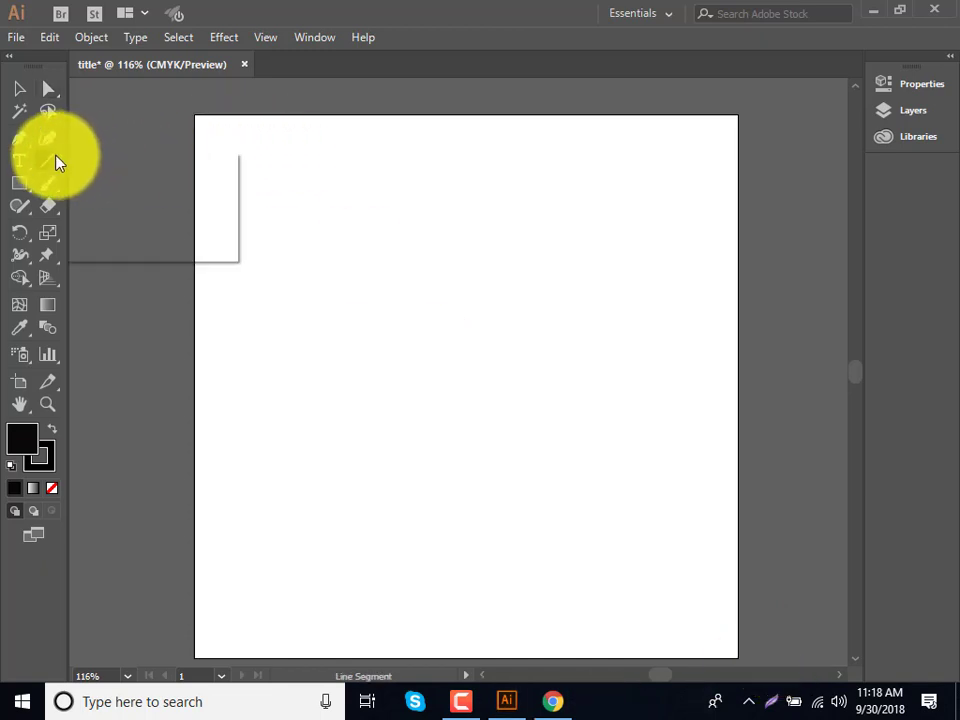
pyautogui.click(118, 162)
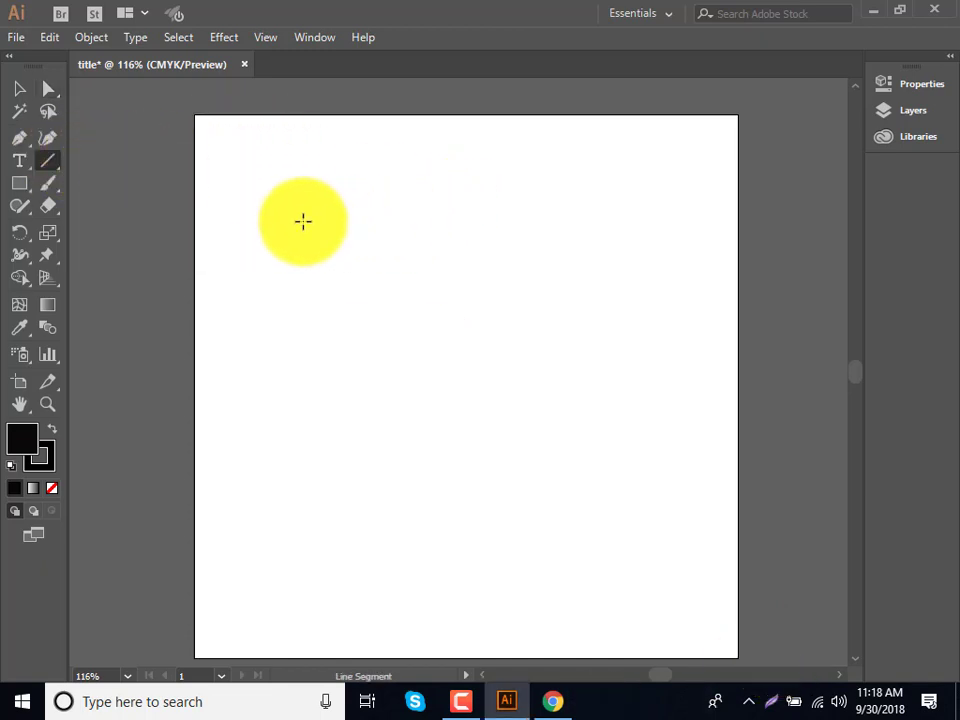
pyautogui.moveTo(272, 187); pyautogui.dragTo(635, 187)
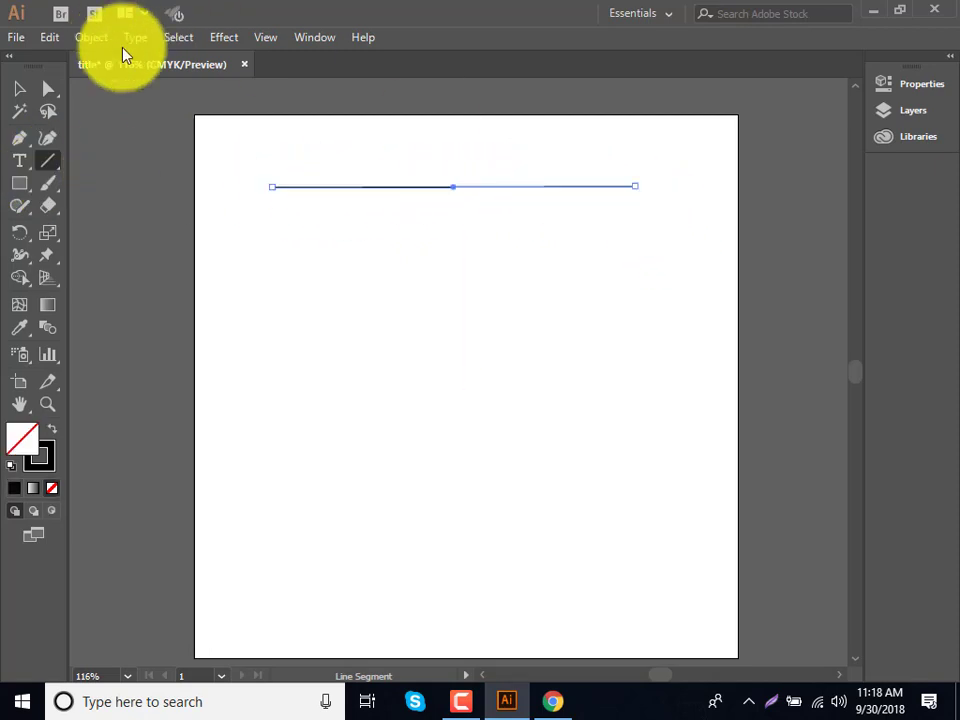
pyautogui.scroll(3, 313, 189)
pyautogui.click(630, 13)
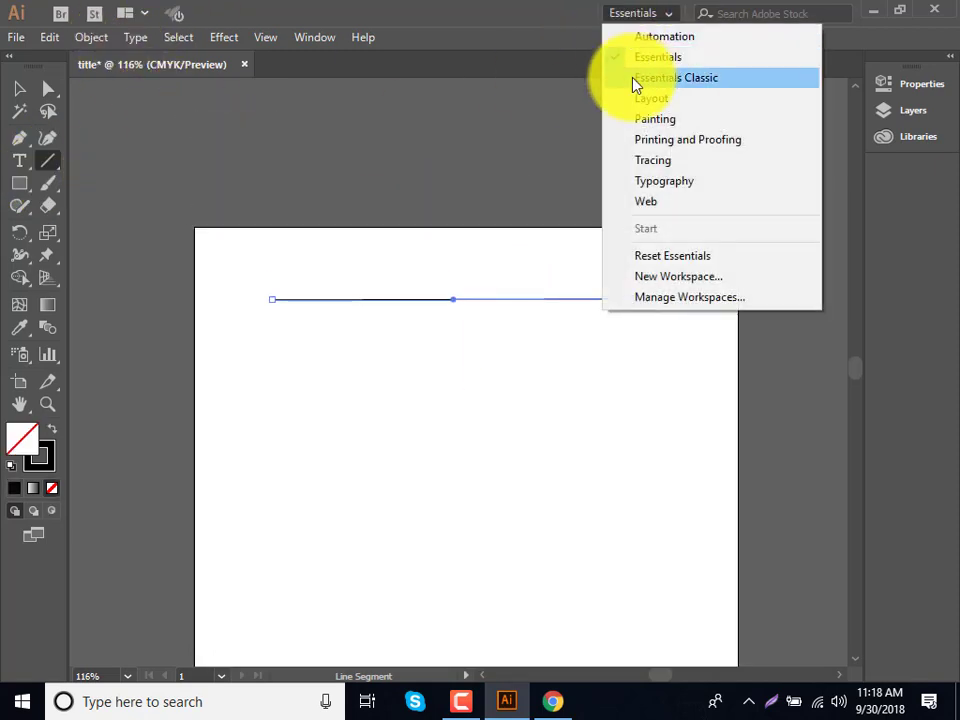
# Step: Switch to the Essentials Classic workspace and set a 16 pt dark blue stroke
pyautogui.click(592, 103)
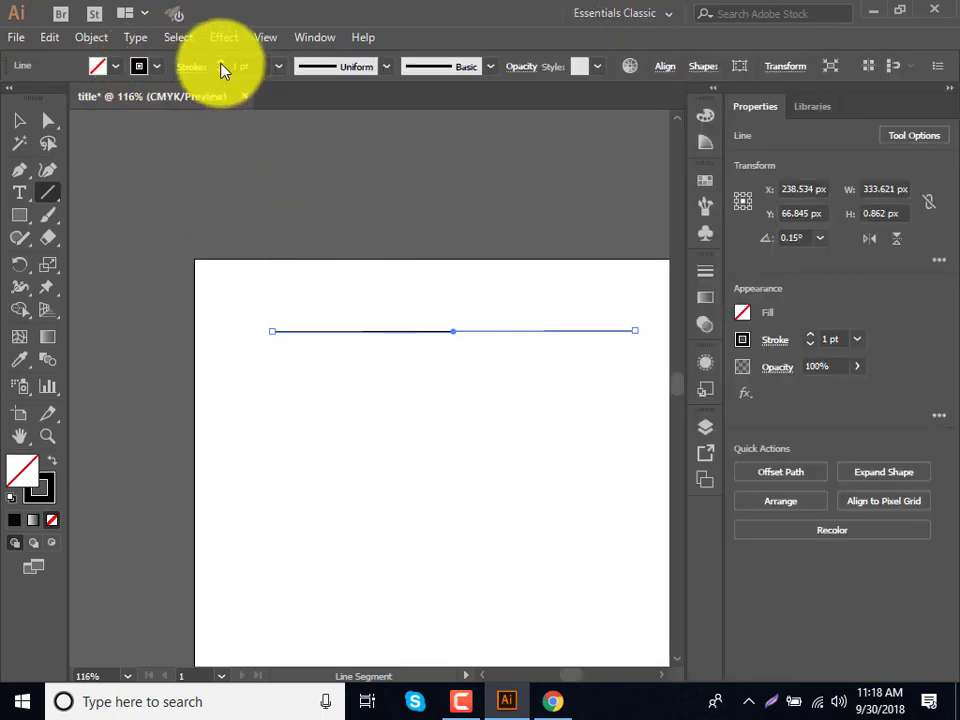
pyautogui.click(221, 62)
pyautogui.click(221, 62)
pyautogui.click(221, 62)
pyautogui.click(221, 62)
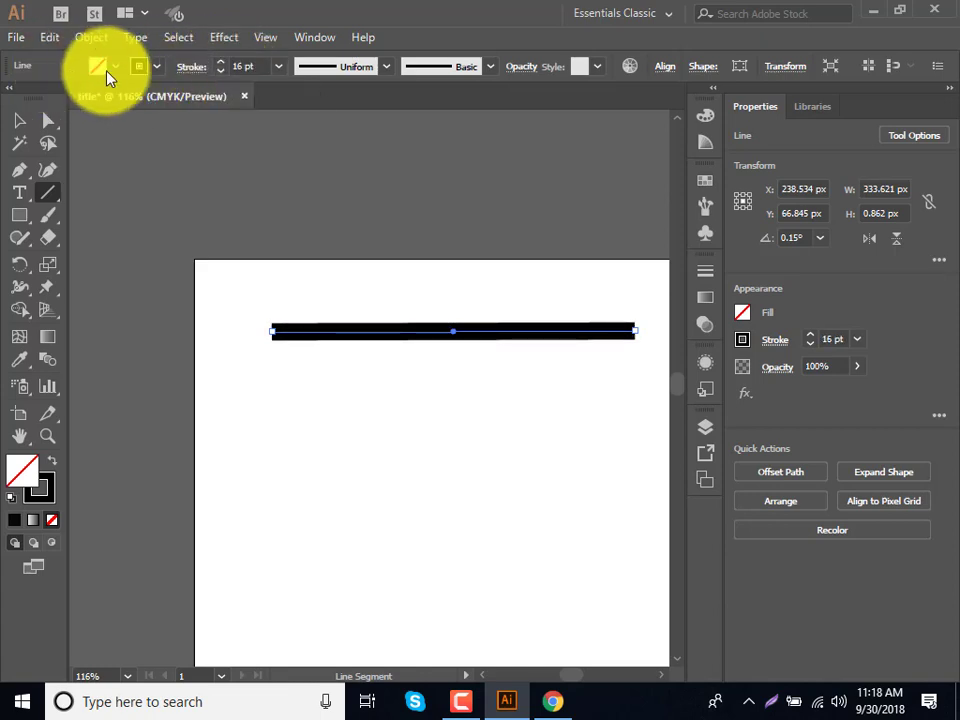
pyautogui.click(157, 66)
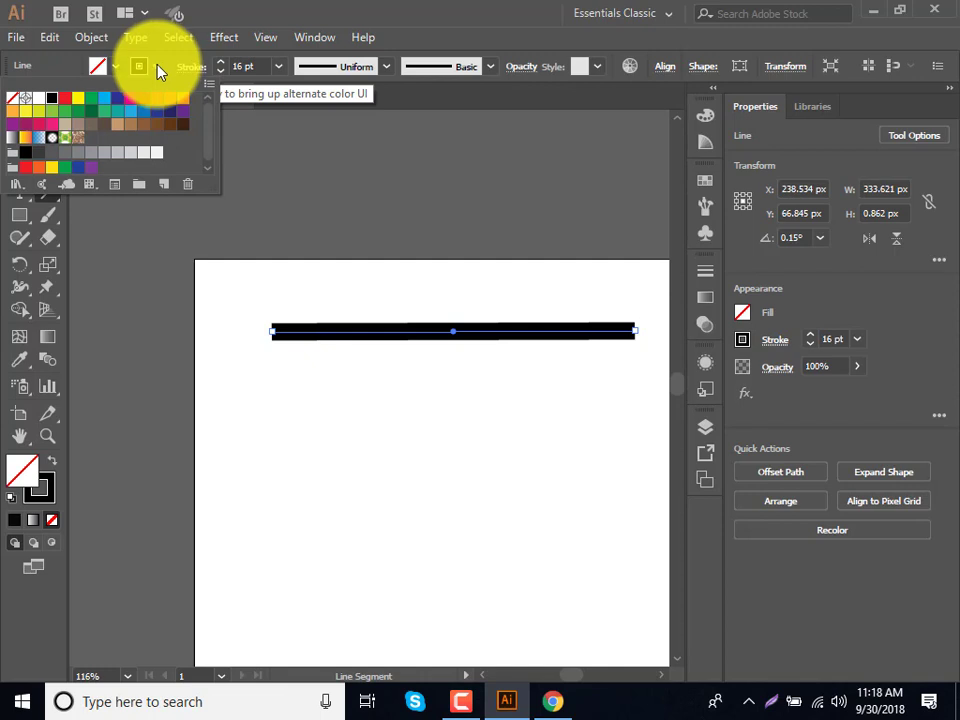
pyautogui.click(64, 97)
pyautogui.click(104, 97)
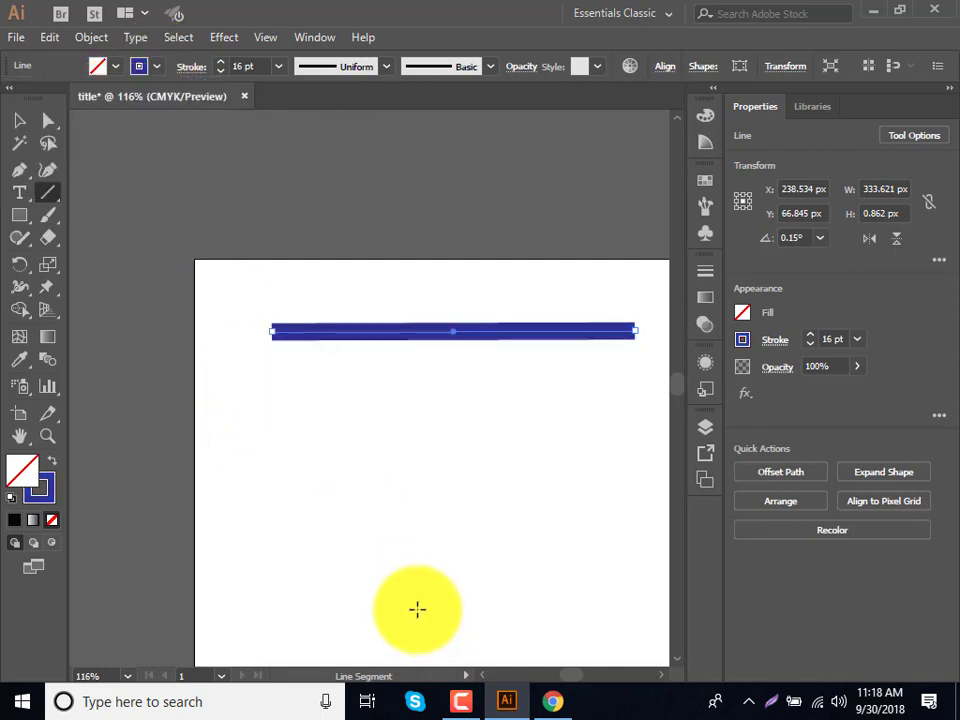
# Step: Draw three test blue lines, then select all and delete them
pyautogui.moveTo(417, 609); pyautogui.dragTo(304, 381)
pyautogui.moveTo(493, 411); pyautogui.dragTo(551, 628)
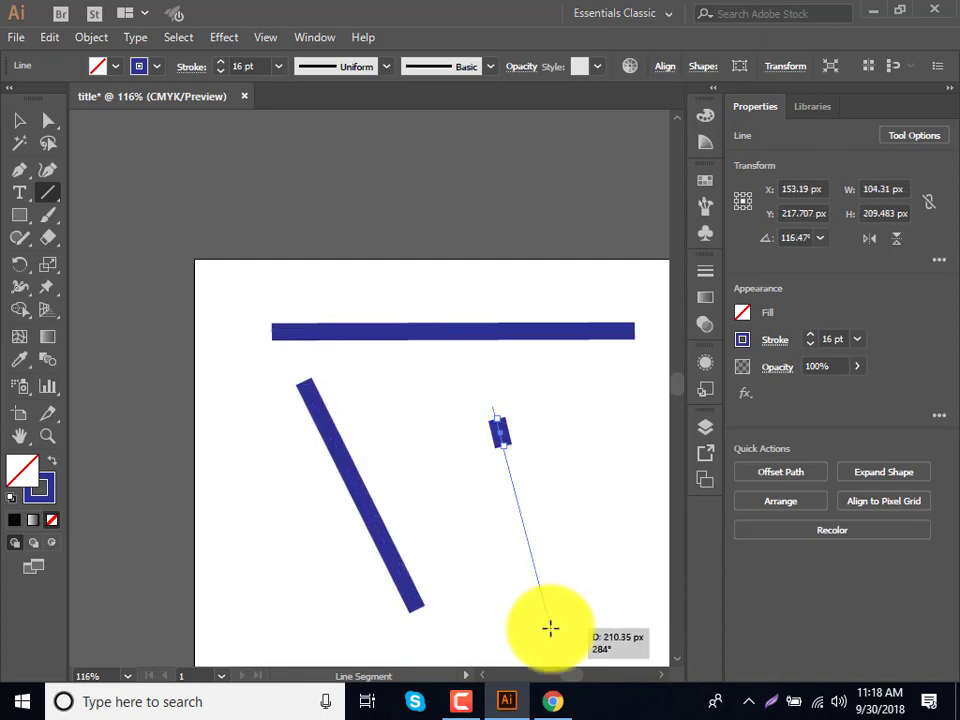
pyautogui.moveTo(424, 410); pyautogui.dragTo(452, 576)
pyautogui.scroll(-2, 396, 375)
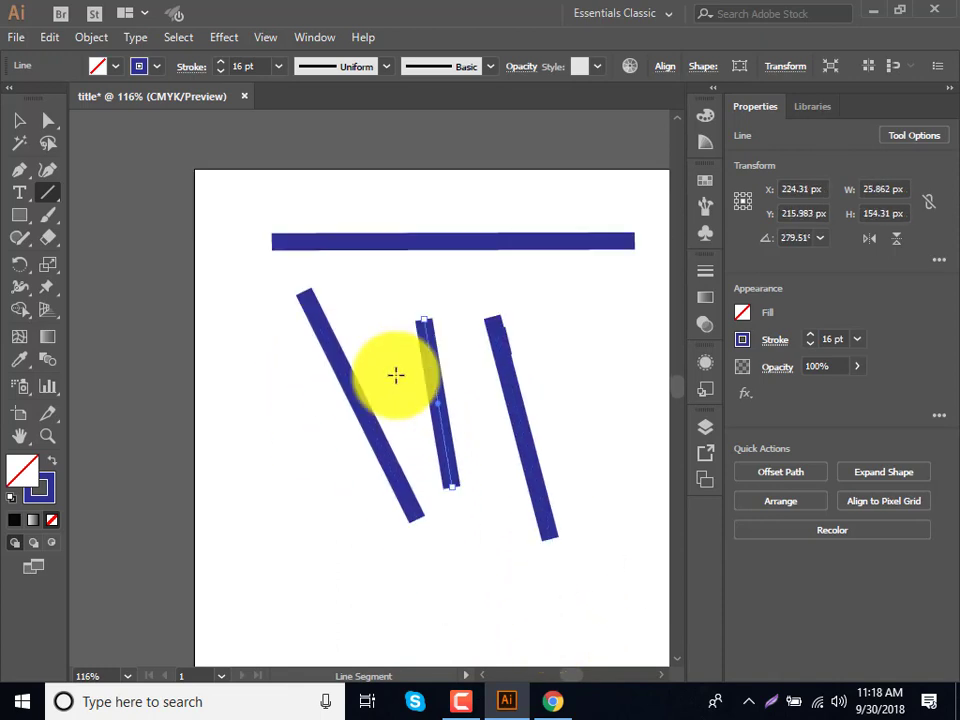
pyautogui.hotkey('ctrl', 'a')
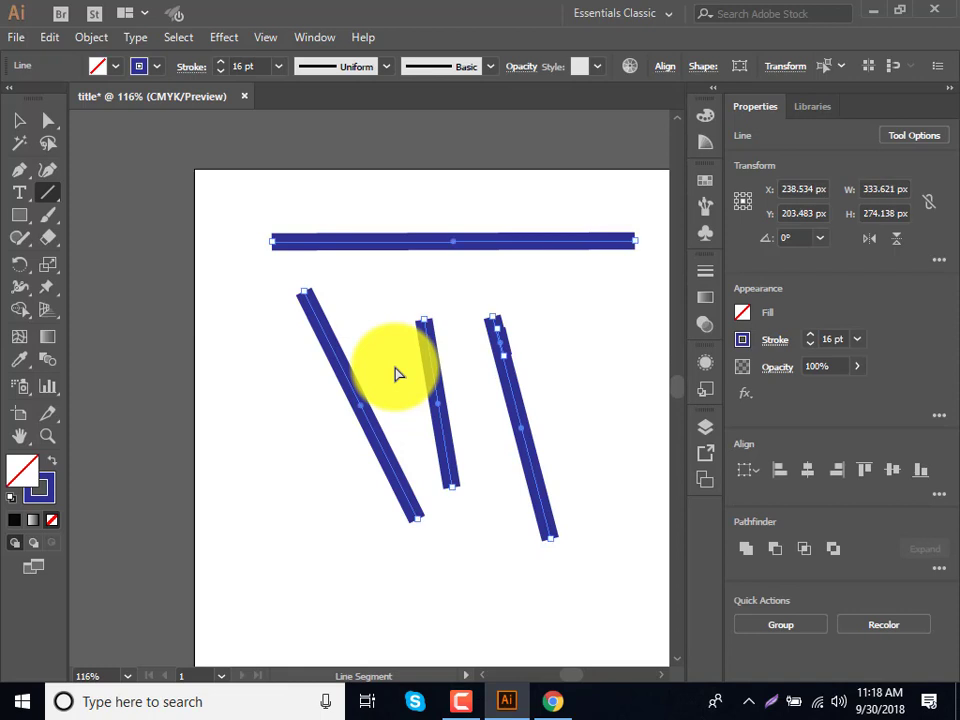
pyautogui.press('Delete')
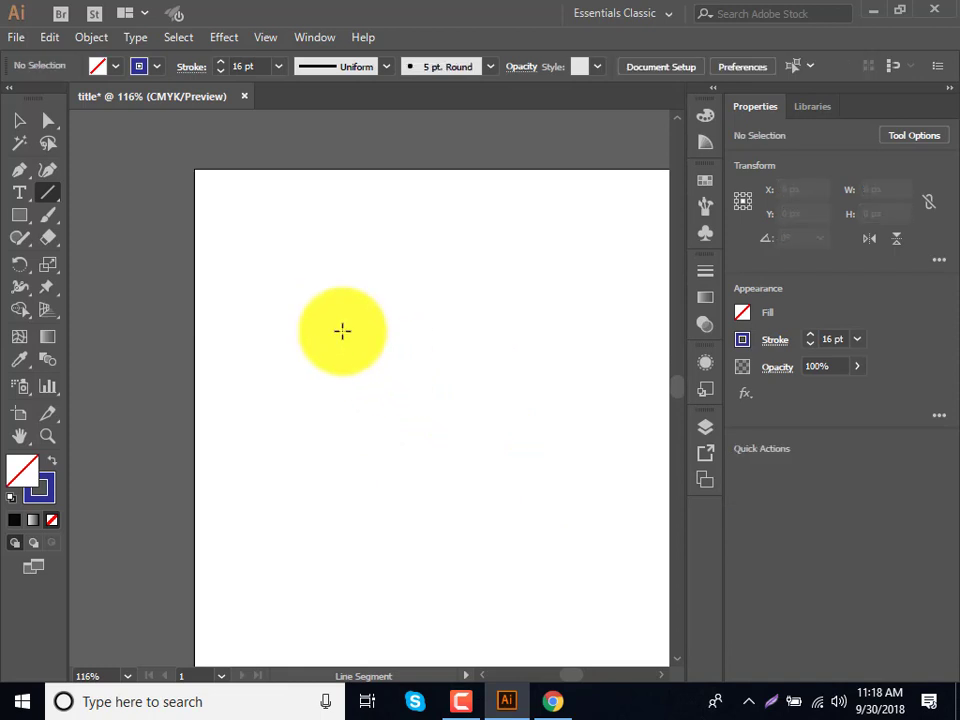
# Step: Draw a 300 px wide, 250 px tall frame of blue lines plus two corner-to-corner diagonals
pyautogui.moveTo(244, 243); pyautogui.dragTo(243, 586)
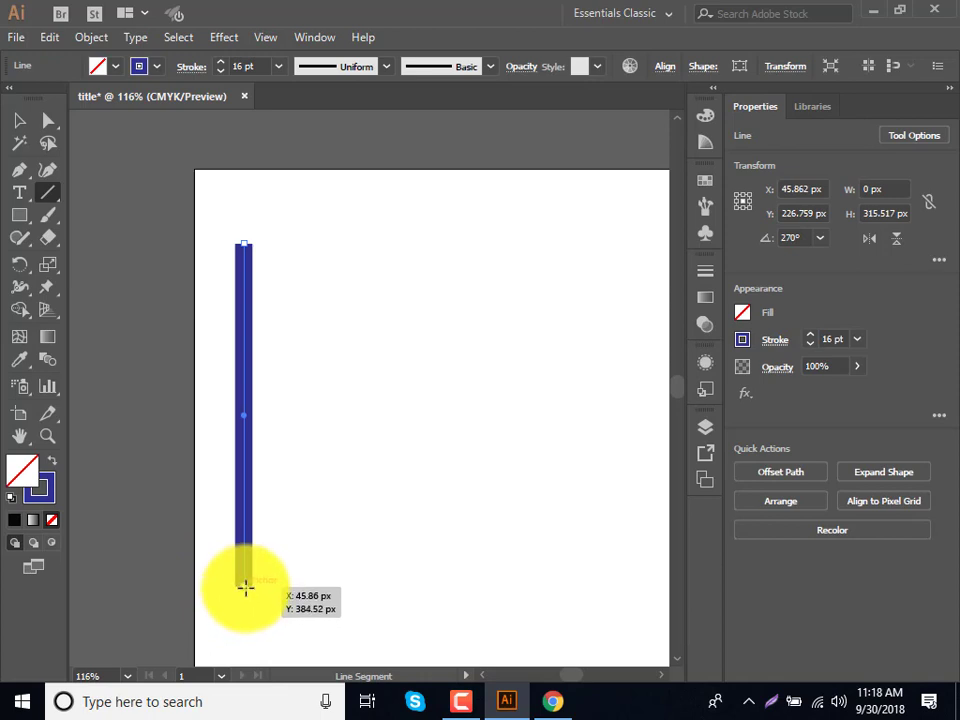
pyautogui.moveTo(244, 243)
pyautogui.mouseDown()
pyautogui.moveTo(480, 316)
pyautogui.moveTo(570, 244)
pyautogui.mouseUp()
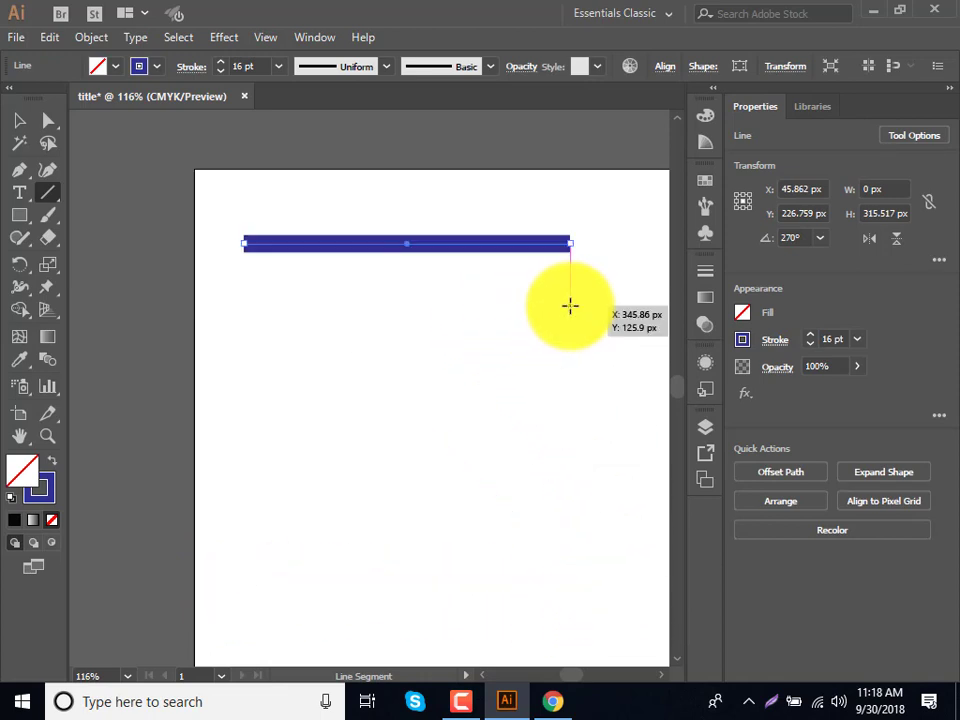
pyautogui.click(586, 258)
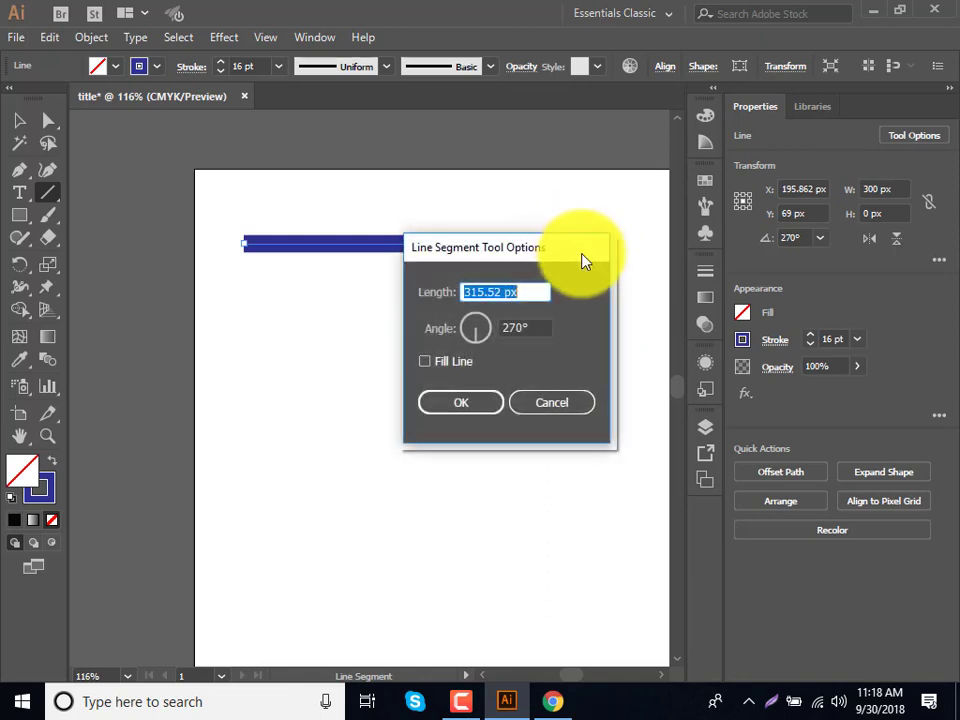
pyautogui.click(552, 403)
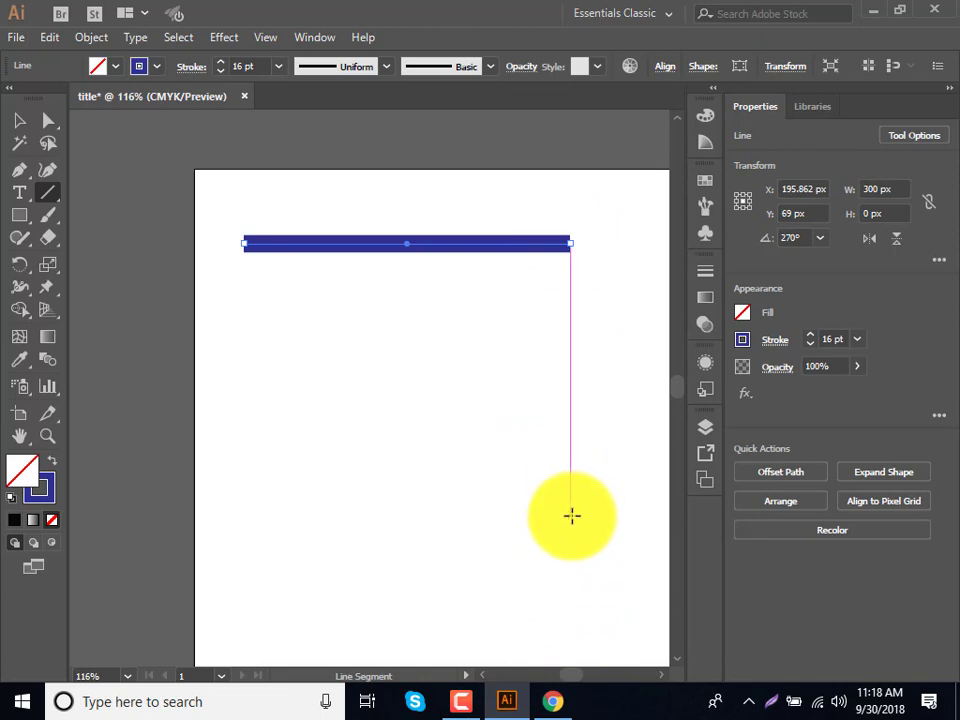
pyautogui.moveTo(571, 515); pyautogui.dragTo(571, 243)
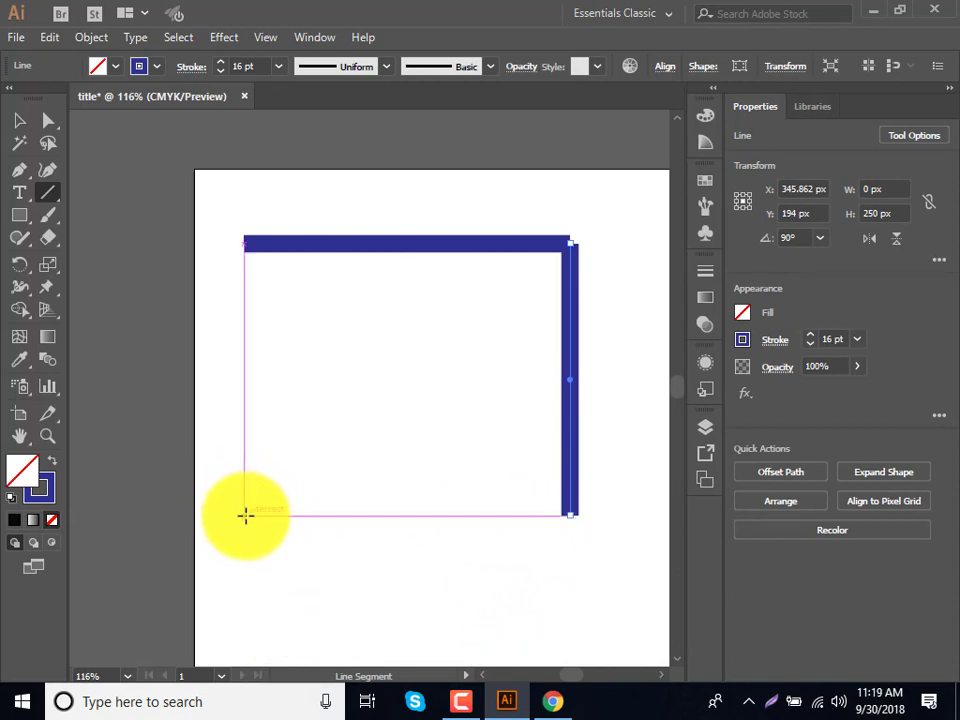
pyautogui.moveTo(245, 515); pyautogui.dragTo(570, 515)
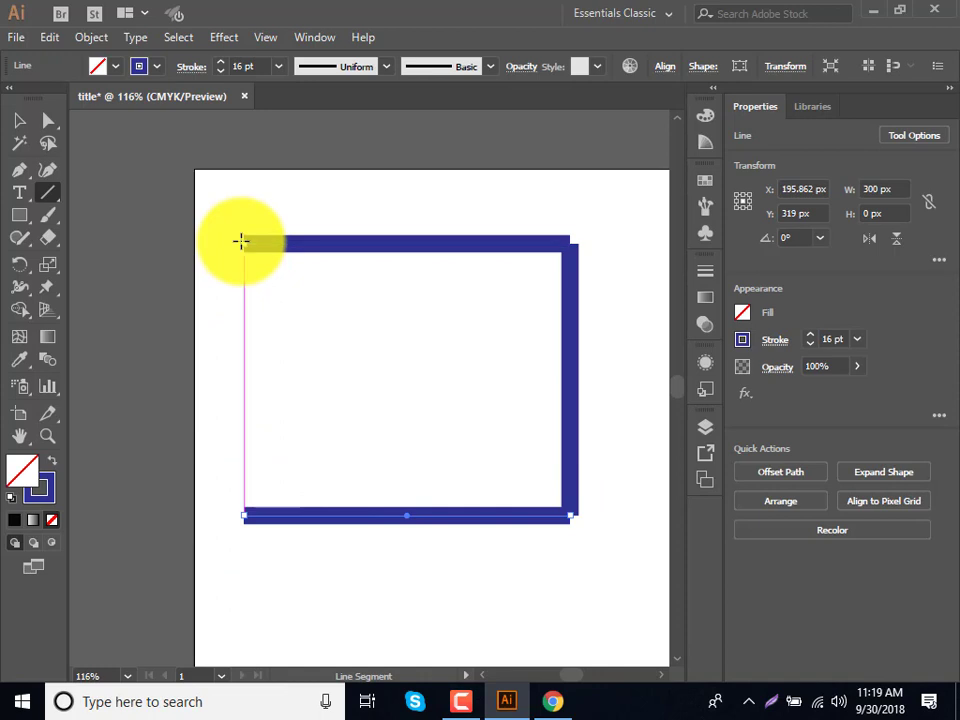
pyautogui.moveTo(243, 241); pyautogui.dragTo(243, 515)
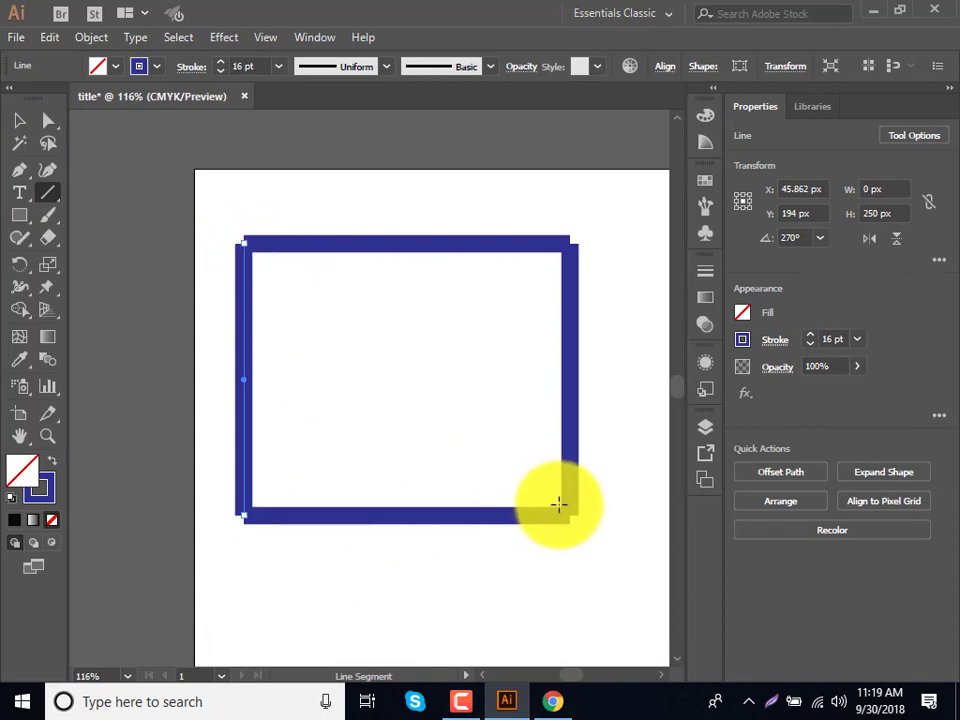
pyautogui.moveTo(558, 504); pyautogui.dragTo(247, 249)
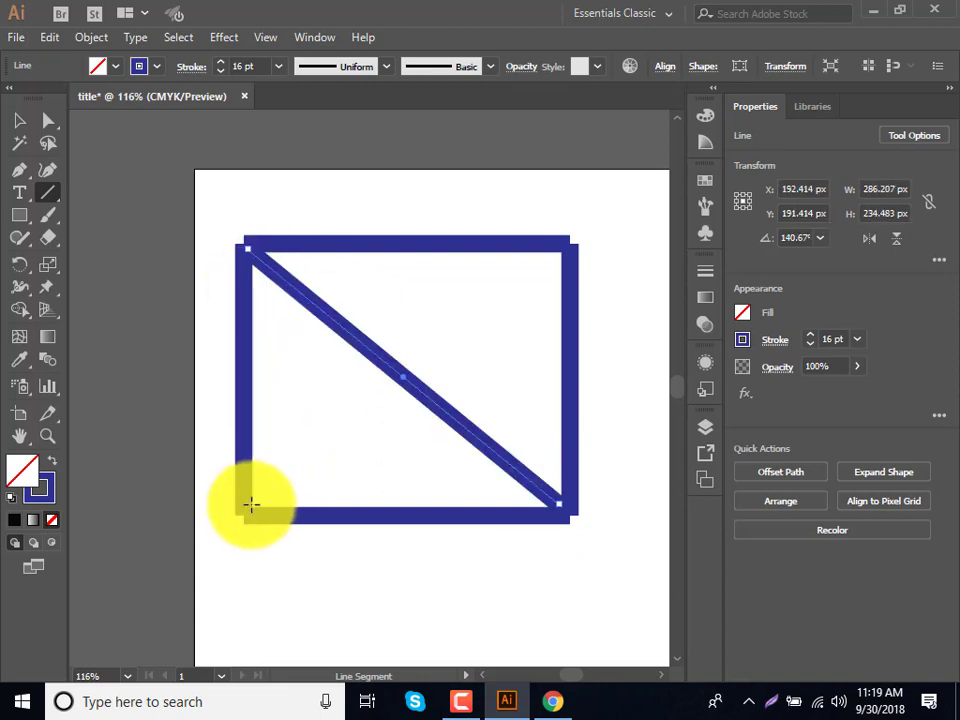
pyautogui.moveTo(250, 504); pyautogui.dragTo(566, 247)
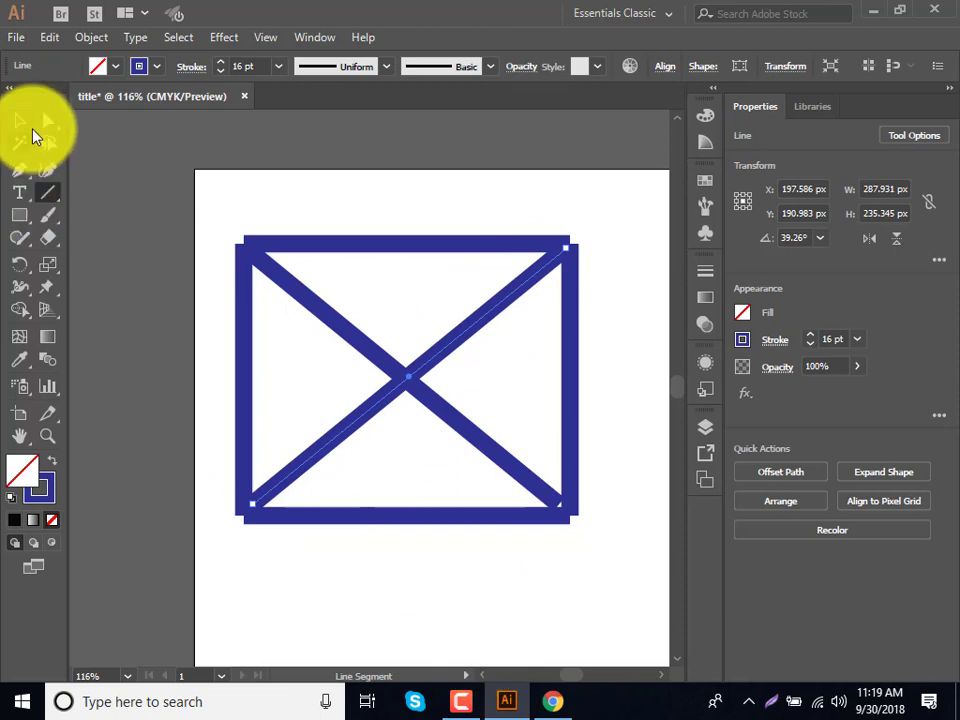
# Step: Select all the envelope lines and set their stroke weight to 19 pt
pyautogui.click(20, 120)
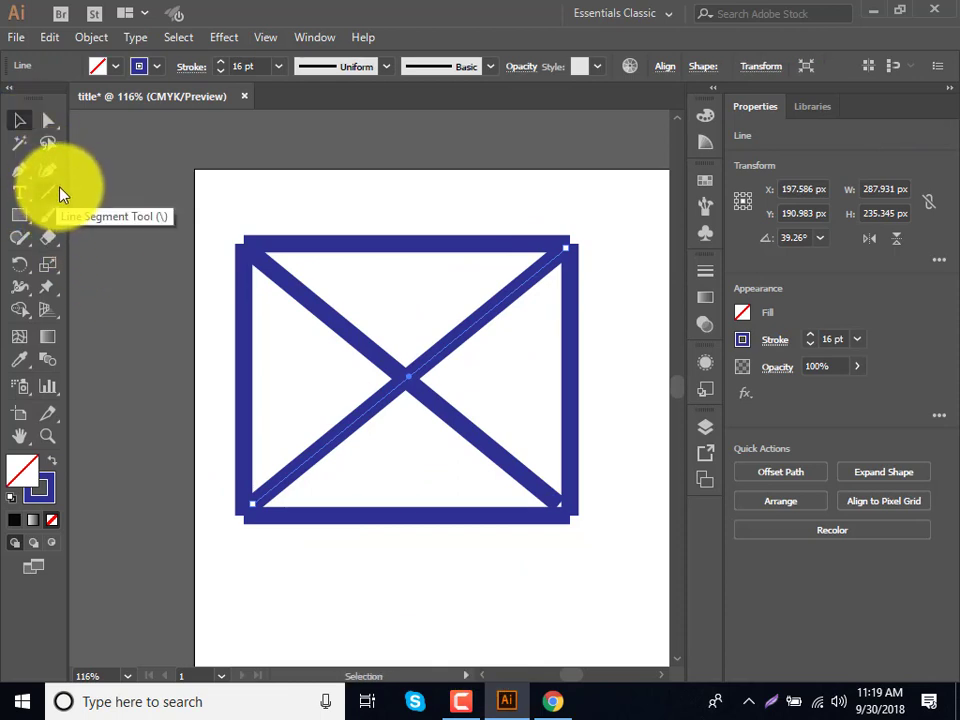
pyautogui.moveTo(220, 218)
pyautogui.mouseDown()
pyautogui.moveTo(603, 637)
pyautogui.moveTo(600, 576)
pyautogui.mouseUp()
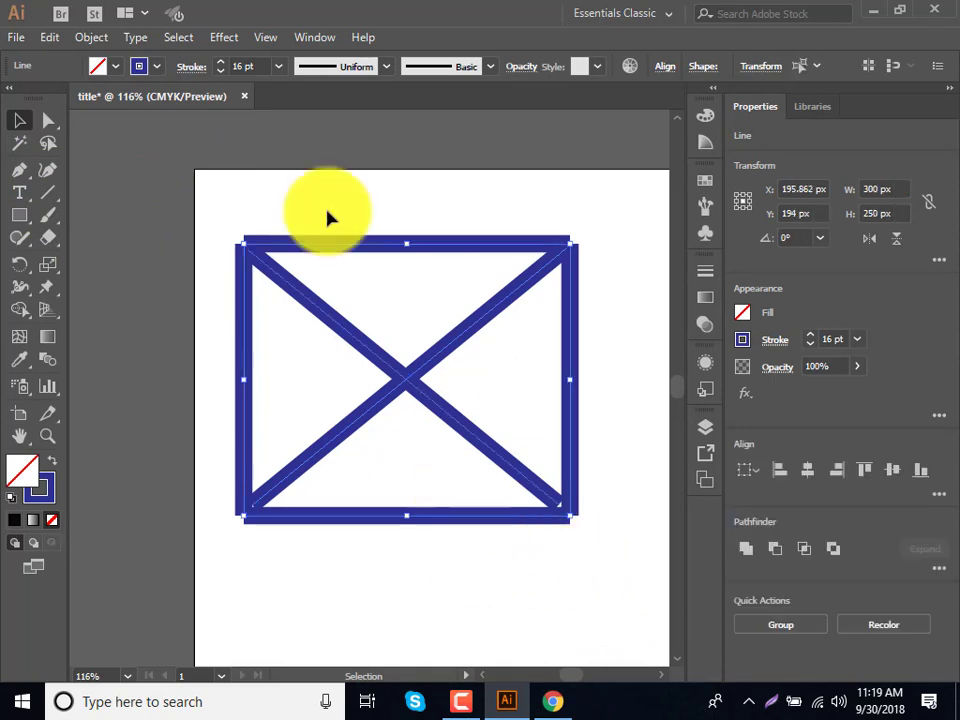
pyautogui.click(224, 71)
pyautogui.click(224, 71)
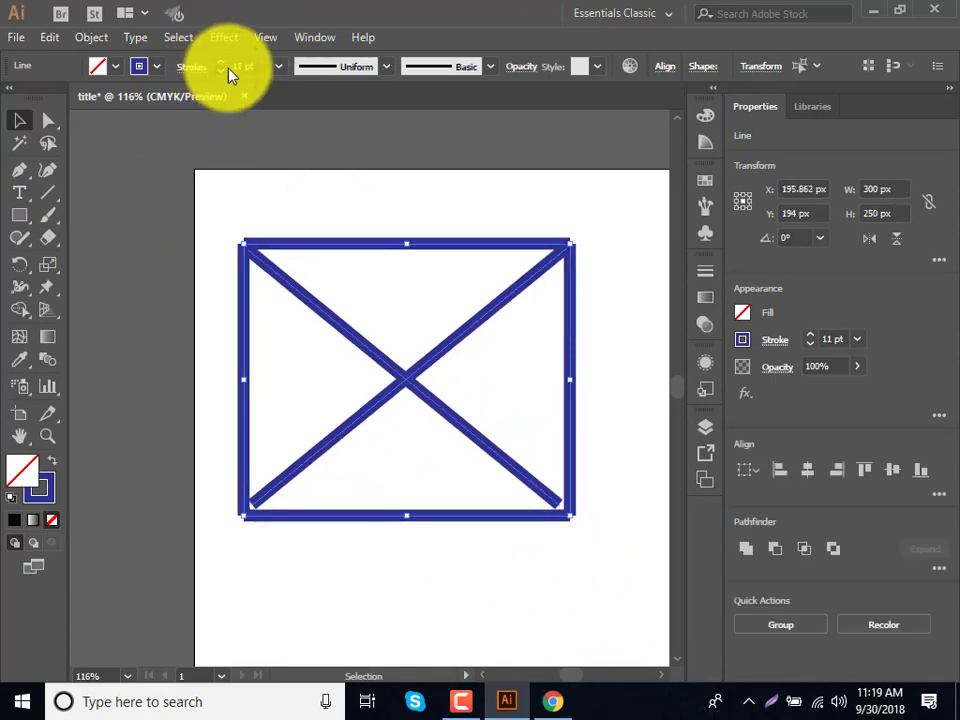
pyautogui.click(224, 71)
pyautogui.click(224, 71)
pyautogui.click(224, 71)
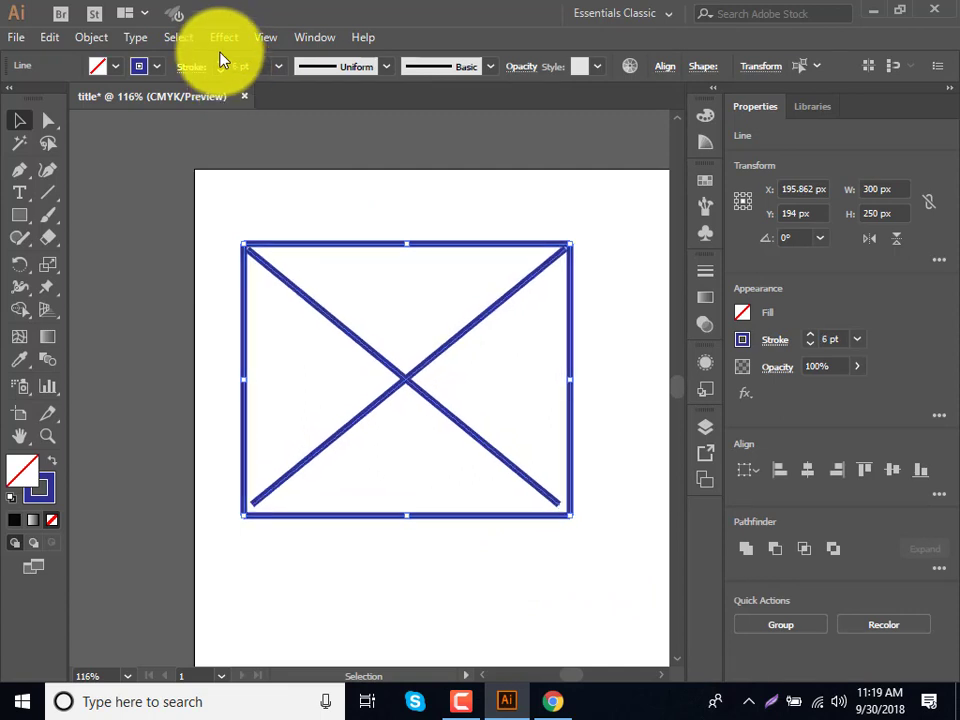
pyautogui.click(221, 62)
pyautogui.click(221, 62)
pyautogui.click(221, 62)
pyautogui.click(222, 62)
pyautogui.click(222, 62)
pyautogui.click(222, 62)
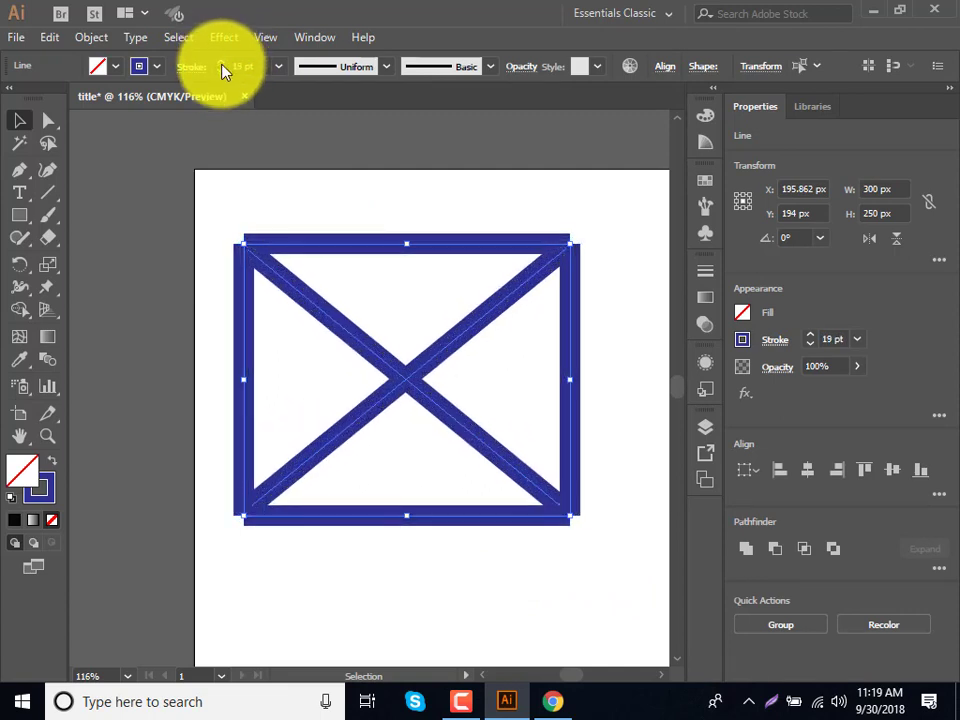
# Step: Give the lines Round Join and Round Cap in the Stroke panel
pyautogui.click(190, 67)
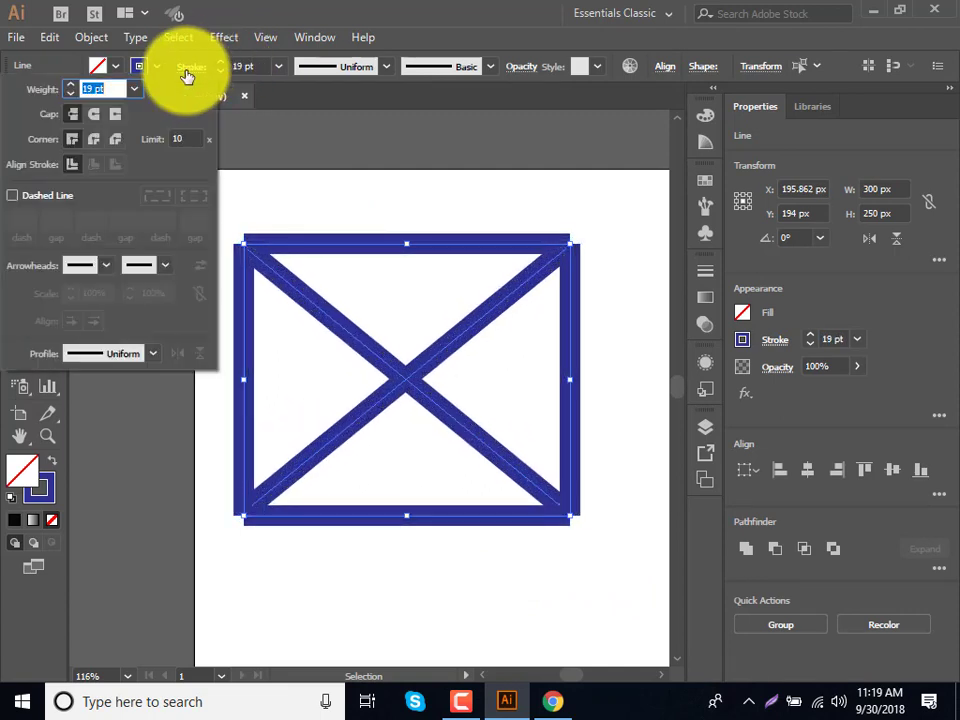
pyautogui.click(96, 140)
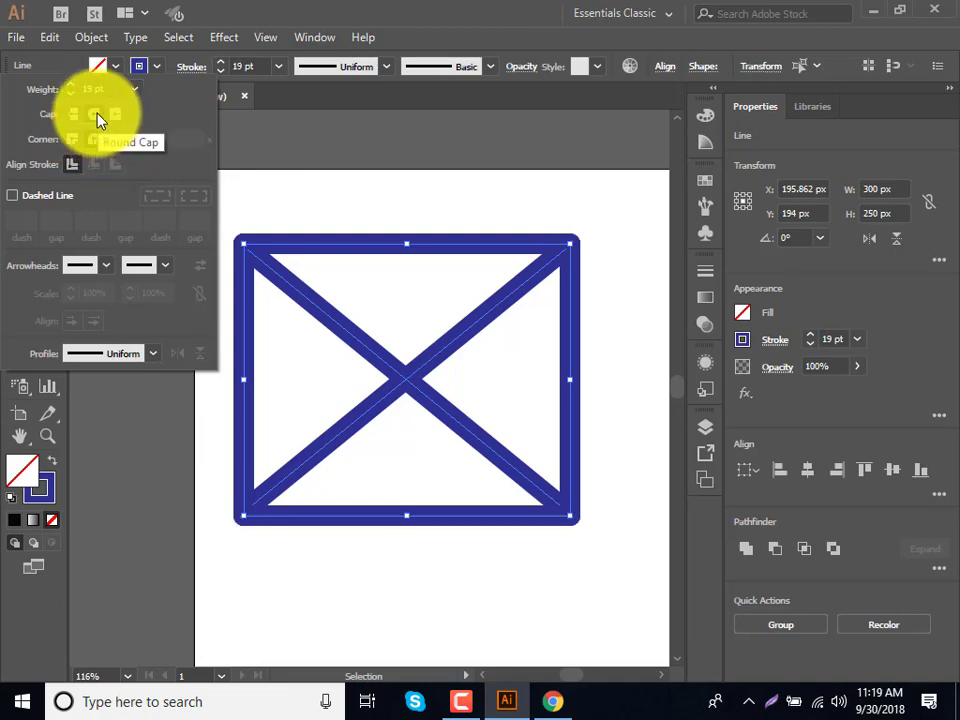
pyautogui.click(97, 116)
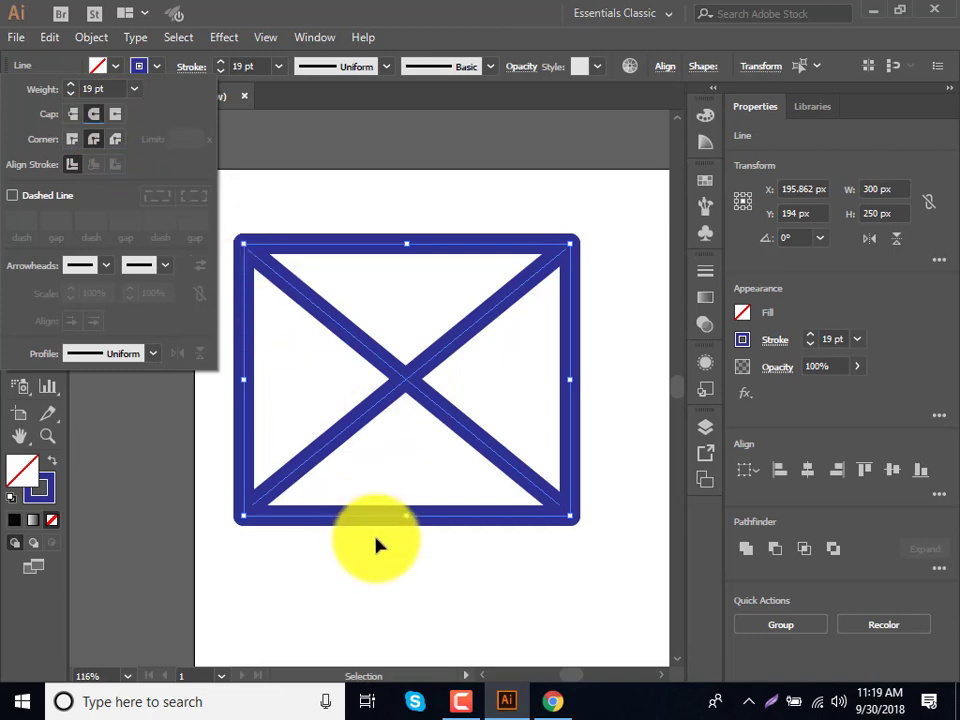
pyautogui.click(380, 570)
# Step: Nudge the envelope's right edge line slightly right, then undo the move
pyautogui.click(422, 568)
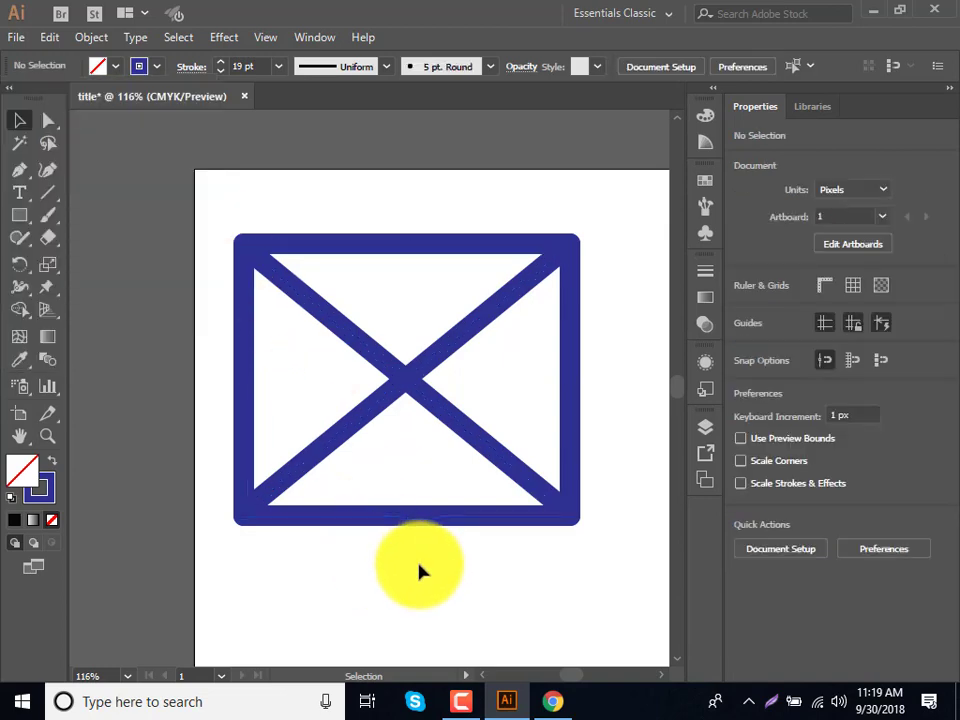
pyautogui.click(22, 121)
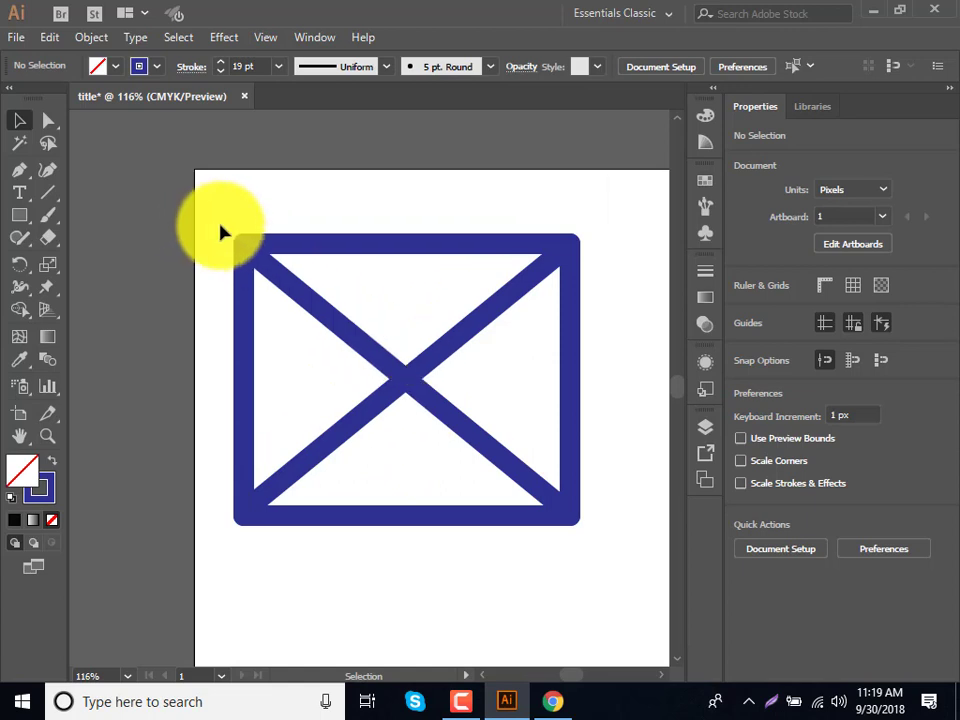
pyautogui.moveTo(216, 228)
pyautogui.mouseDown()
pyautogui.moveTo(487, 492)
pyautogui.moveTo(572, 446)
pyautogui.mouseUp()
pyautogui.click(598, 444)
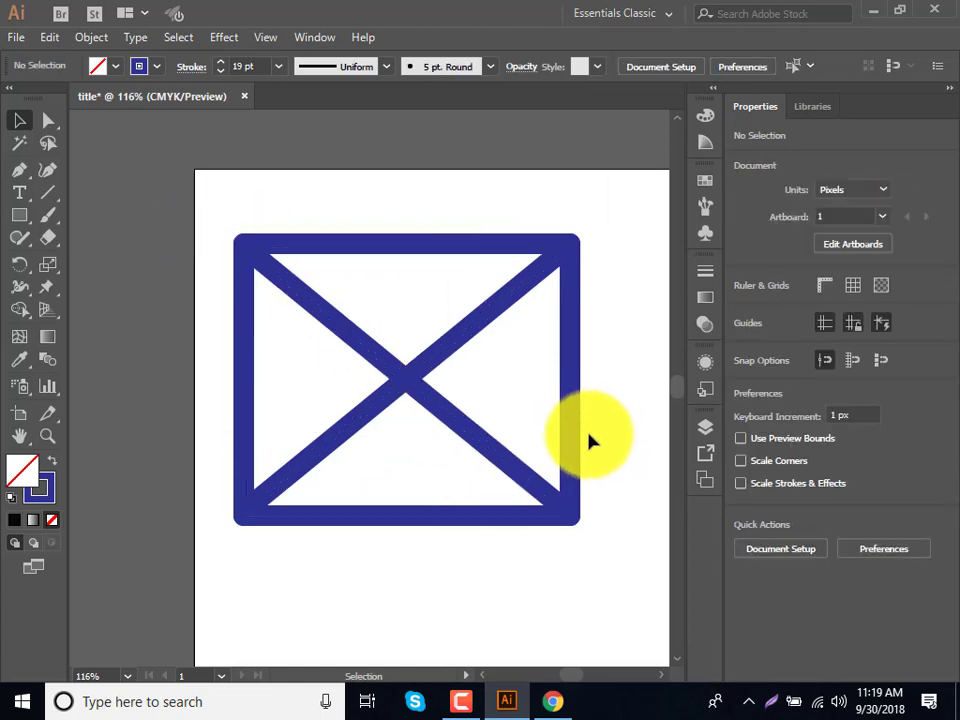
pyautogui.moveTo(574, 439); pyautogui.dragTo(590, 447)
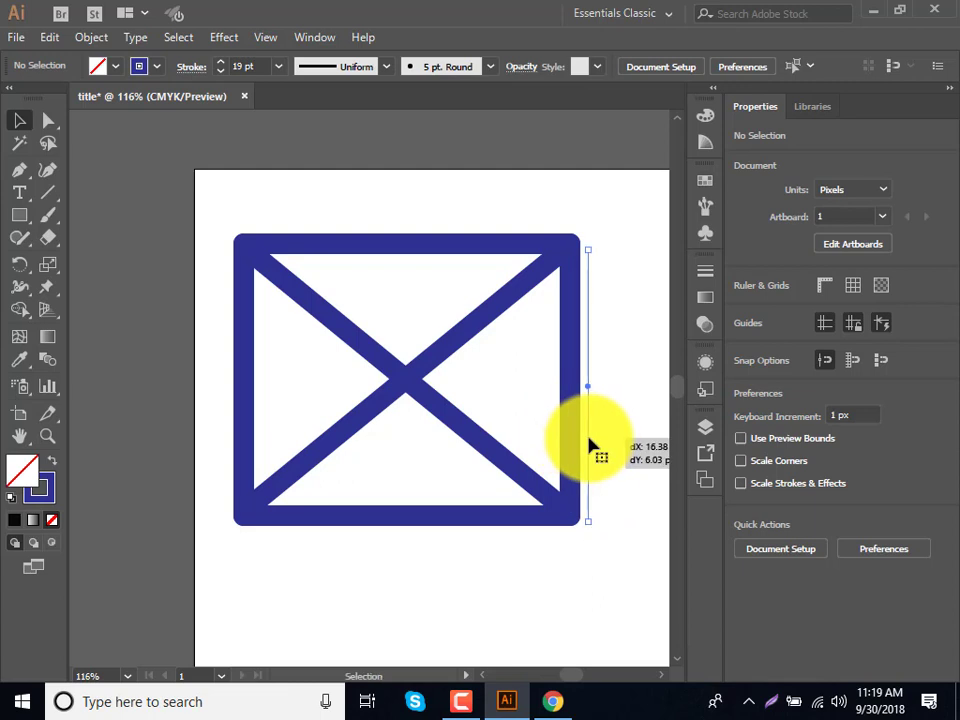
pyautogui.hotkey('ctrl', 'z')
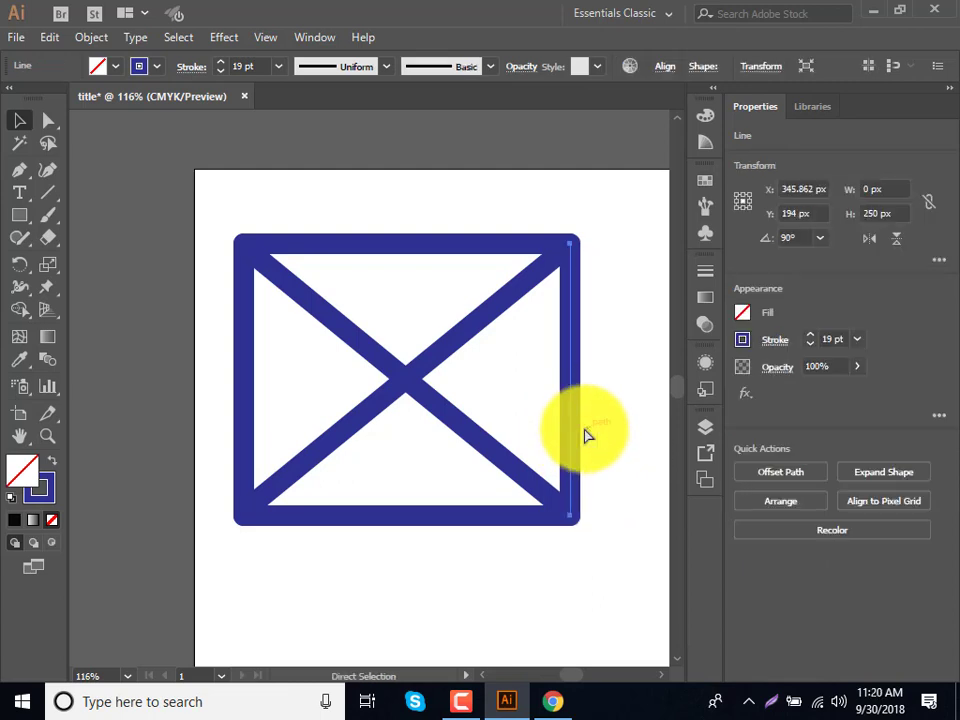
# Step: Group all the envelope lines with Ctrl+G and drag the group lower
pyautogui.moveTo(219, 206); pyautogui.dragTo(622, 549)
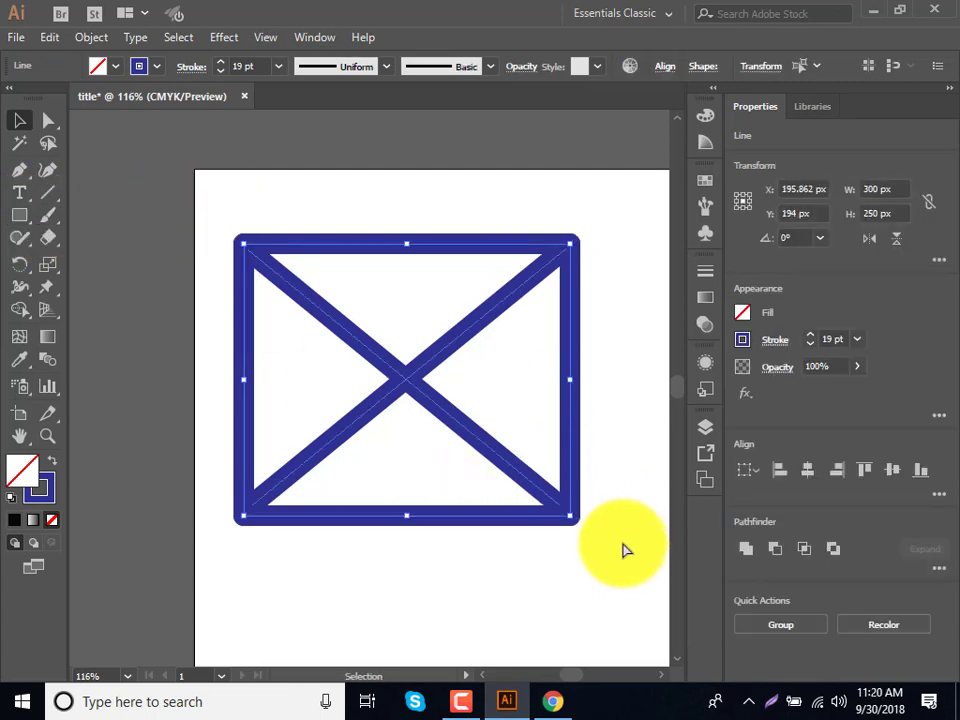
pyautogui.hotkey('ctrl', 'g')
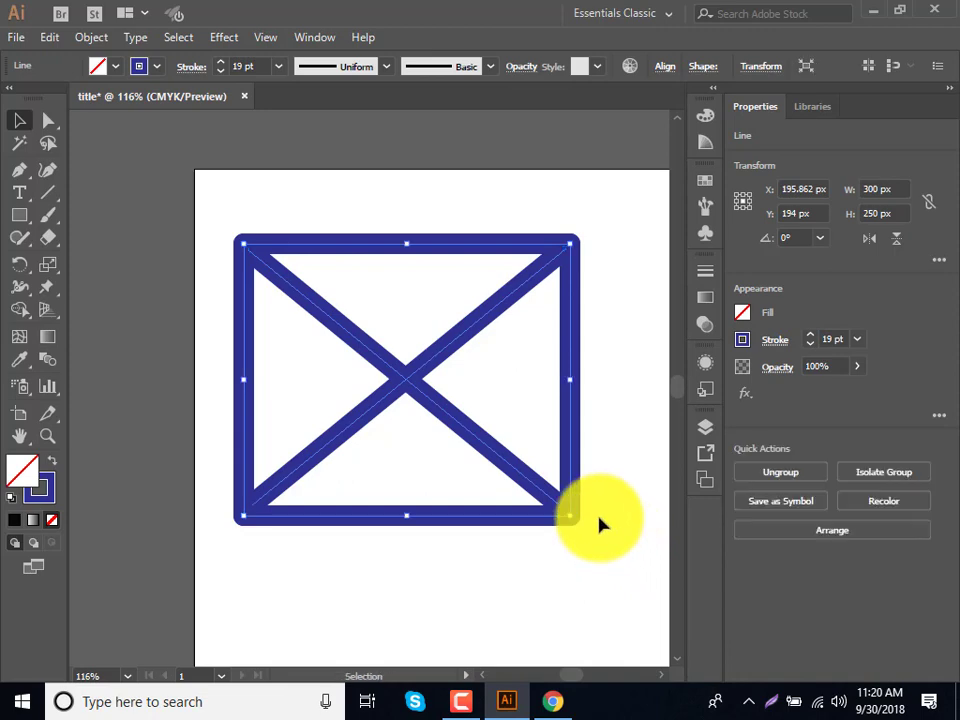
pyautogui.moveTo(399, 381)
pyautogui.mouseDown()
pyautogui.moveTo(430, 482)
pyautogui.moveTo(405, 386)
pyautogui.moveTo(440, 447)
pyautogui.moveTo(390, 321)
pyautogui.moveTo(401, 519)
pyautogui.mouseUp()
pyautogui.click(403, 526)
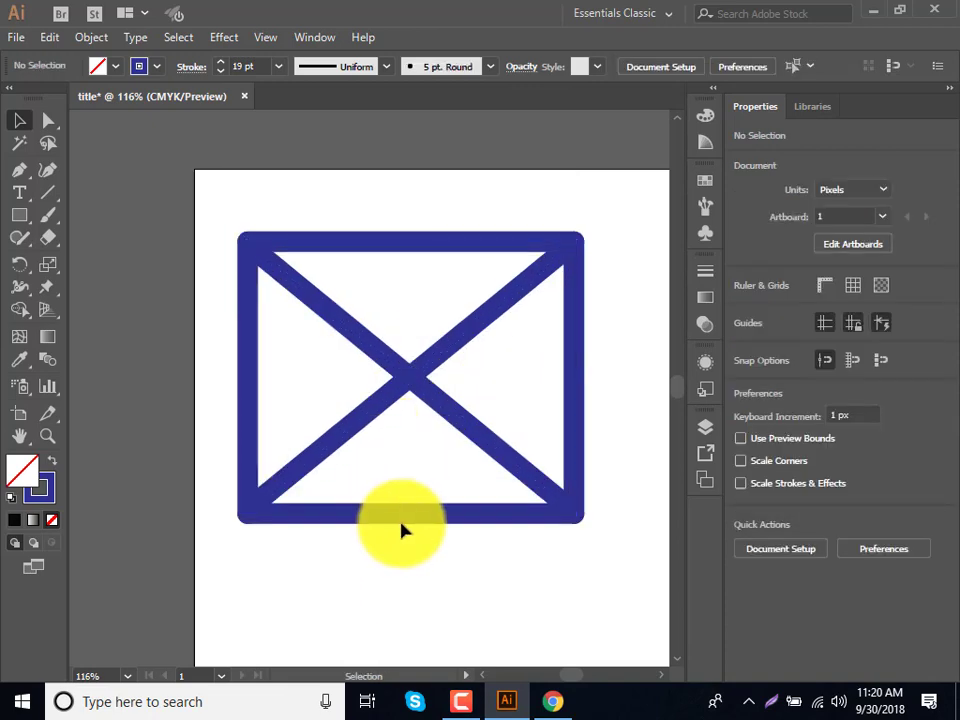
pyautogui.click(405, 522)
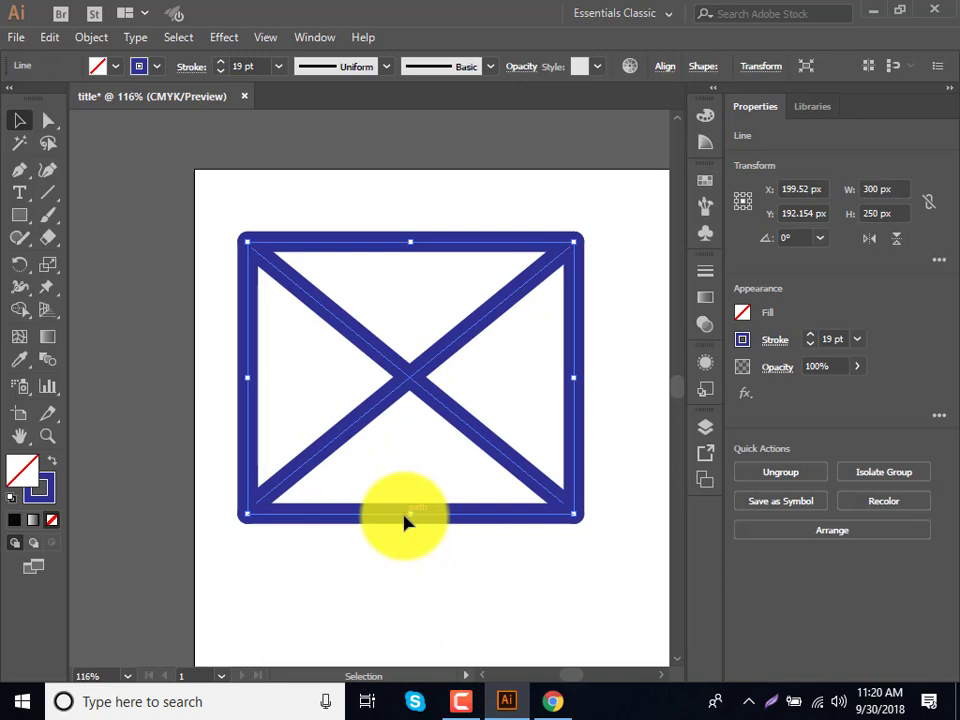
# Step: Undo and redo the changes until the envelope is back to ungrouped lines
pyautogui.hotkey('ctrl', 'z')
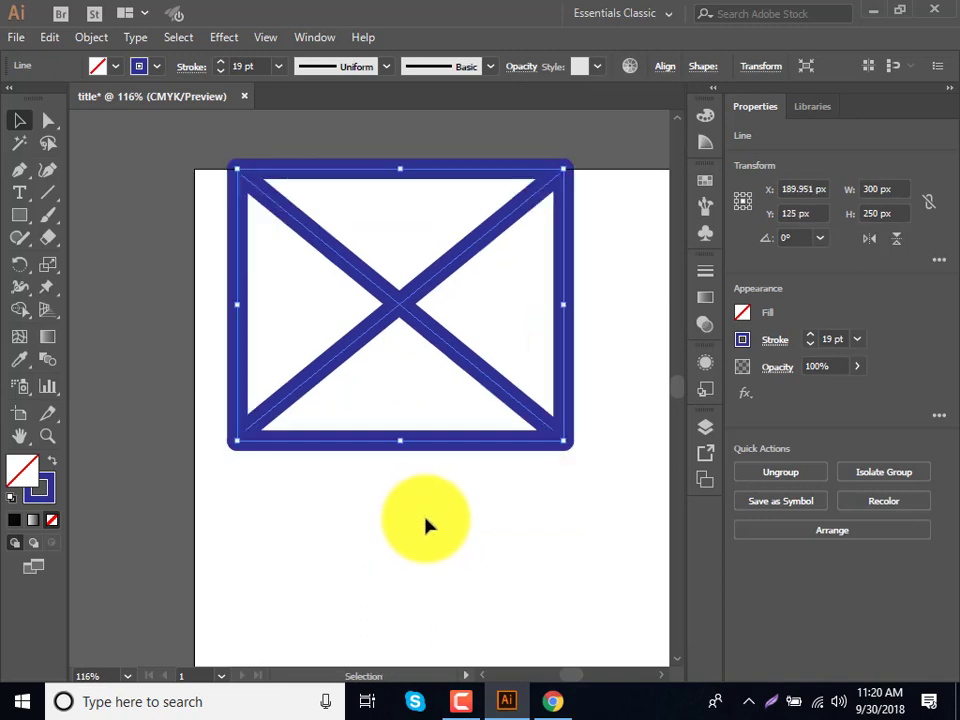
pyautogui.click(428, 525)
pyautogui.click(410, 445)
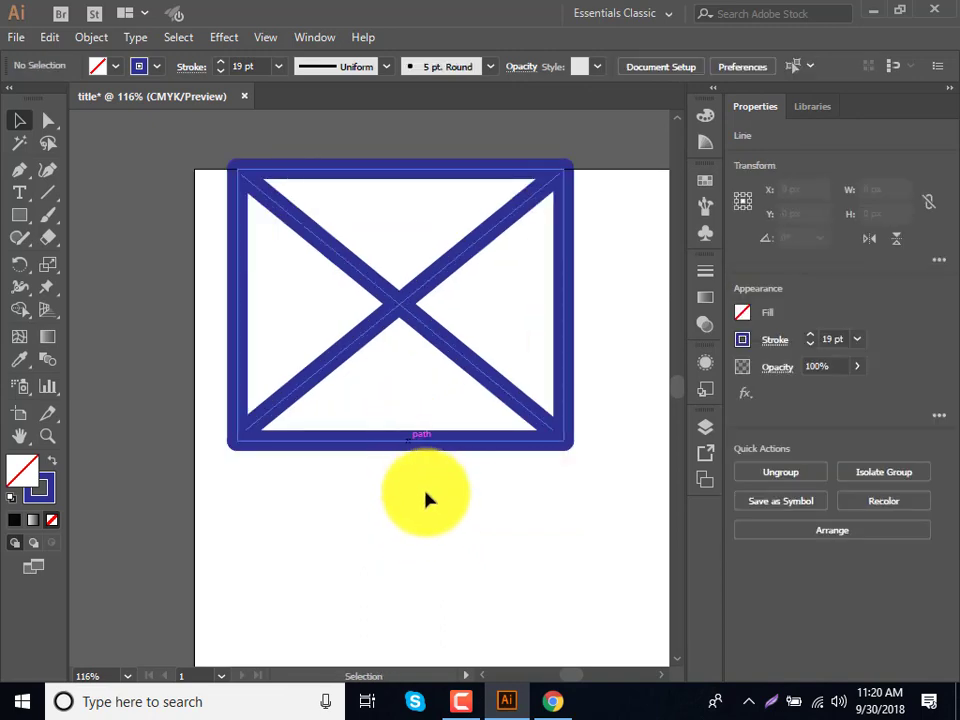
pyautogui.hotkey('ctrl', 'shift', 'z')
pyautogui.hotkey('ctrl', 'z')
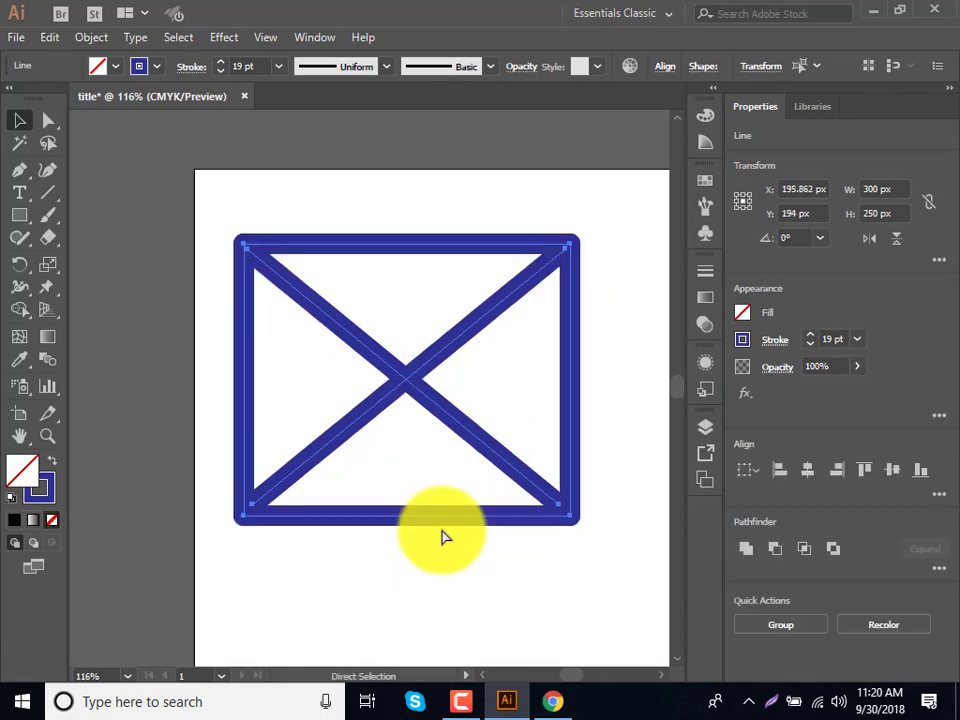
pyautogui.press('v')
pyautogui.click(450, 552)
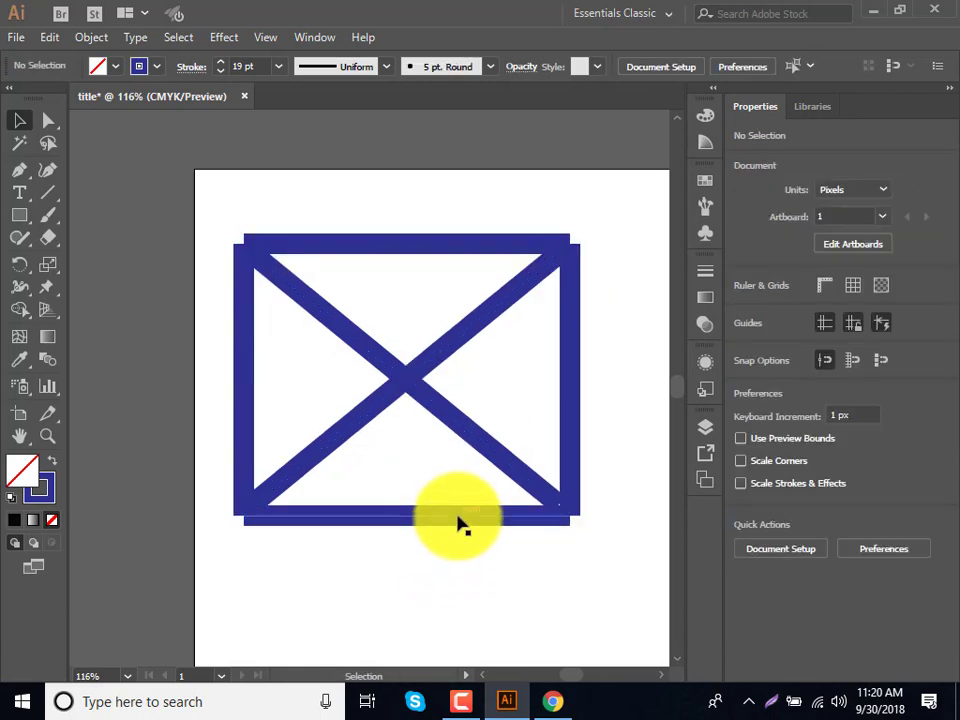
pyautogui.click(458, 522)
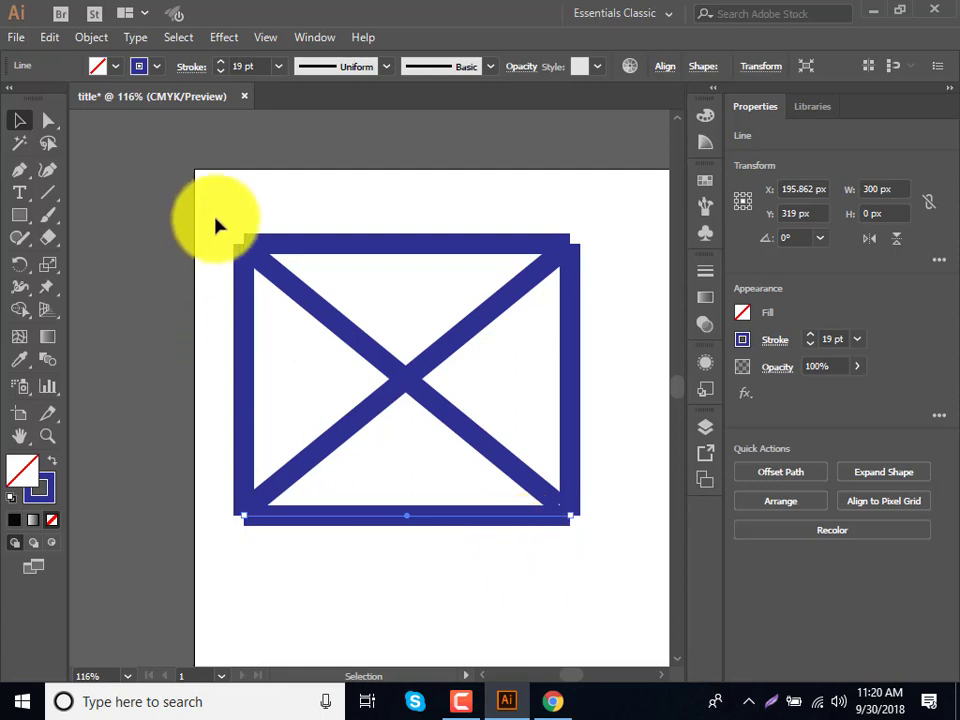
# Step: Select all the envelope lines and give their strokes round caps
pyautogui.moveTo(213, 216)
pyautogui.mouseDown()
pyautogui.moveTo(597, 548)
pyautogui.moveTo(575, 495)
pyautogui.mouseUp()
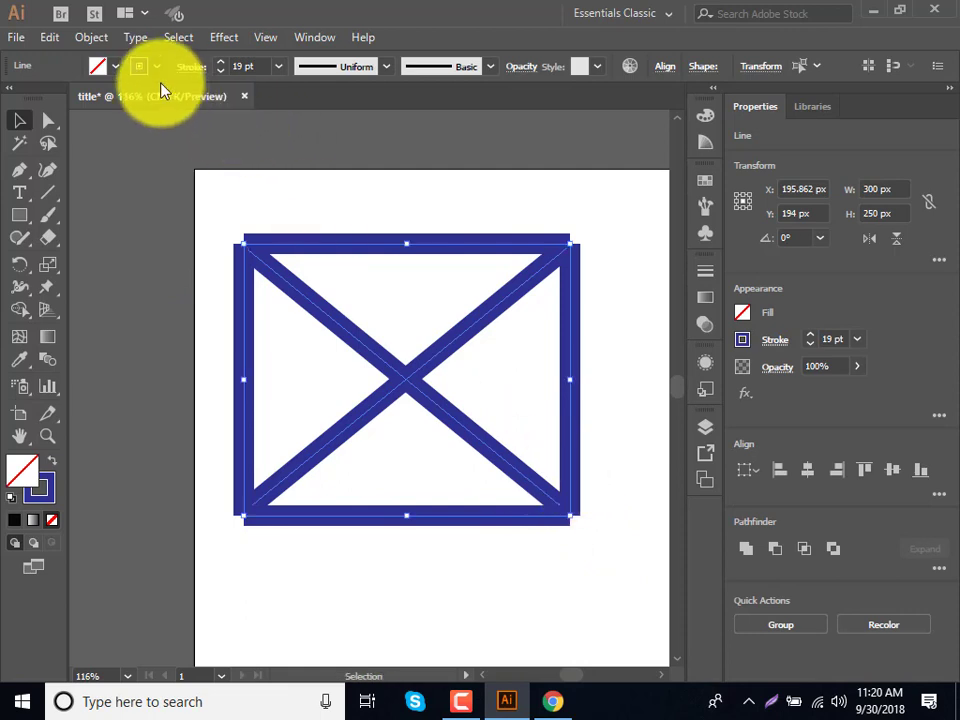
pyautogui.click(188, 68)
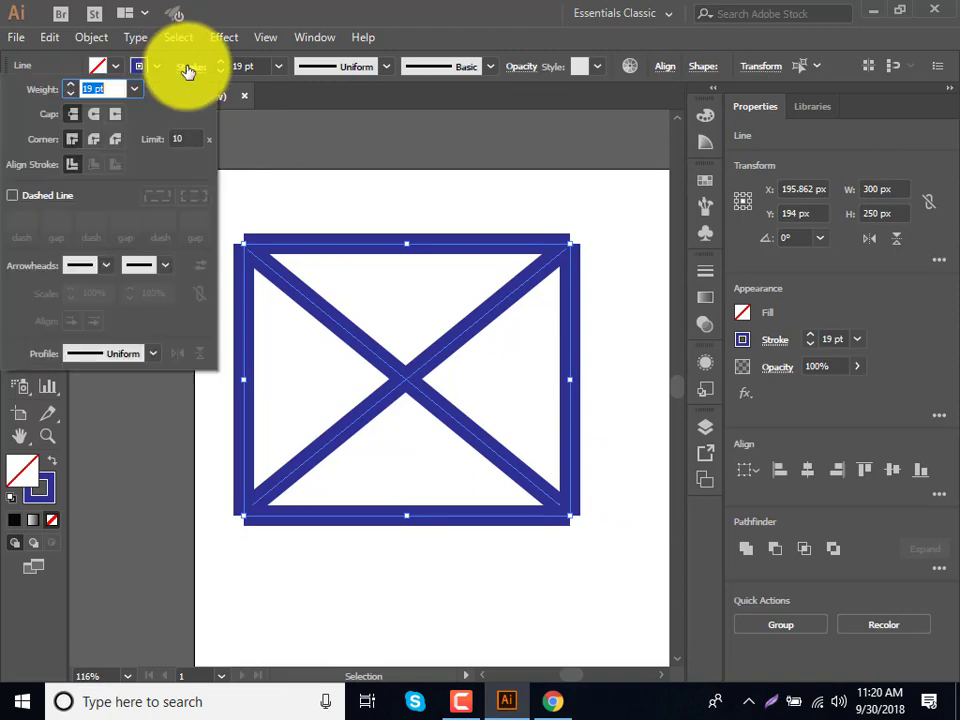
pyautogui.click(99, 116)
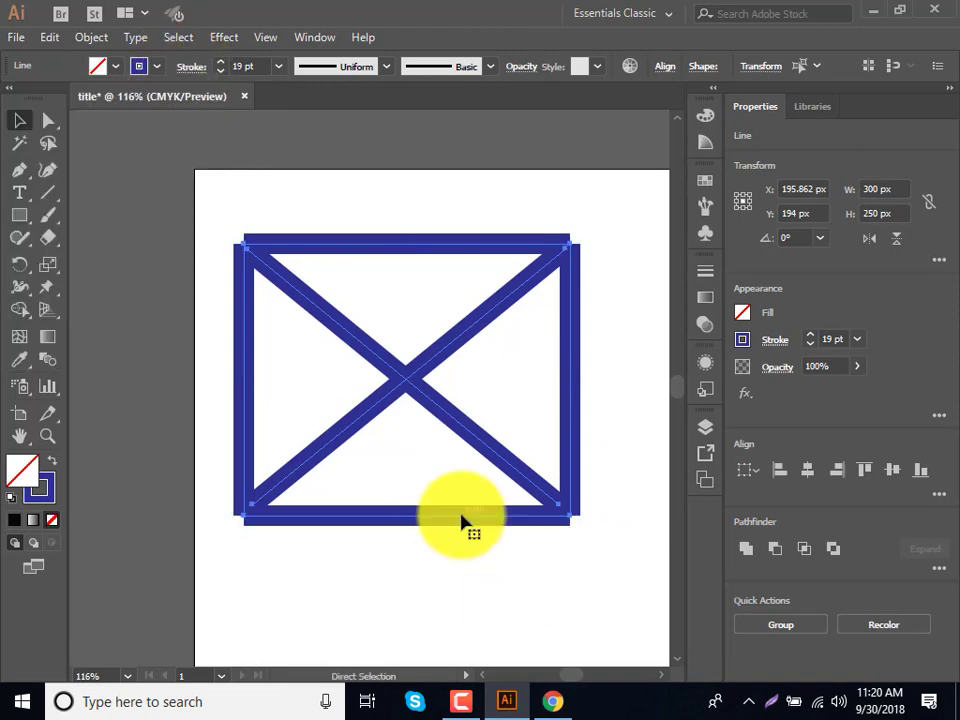
pyautogui.press('v')
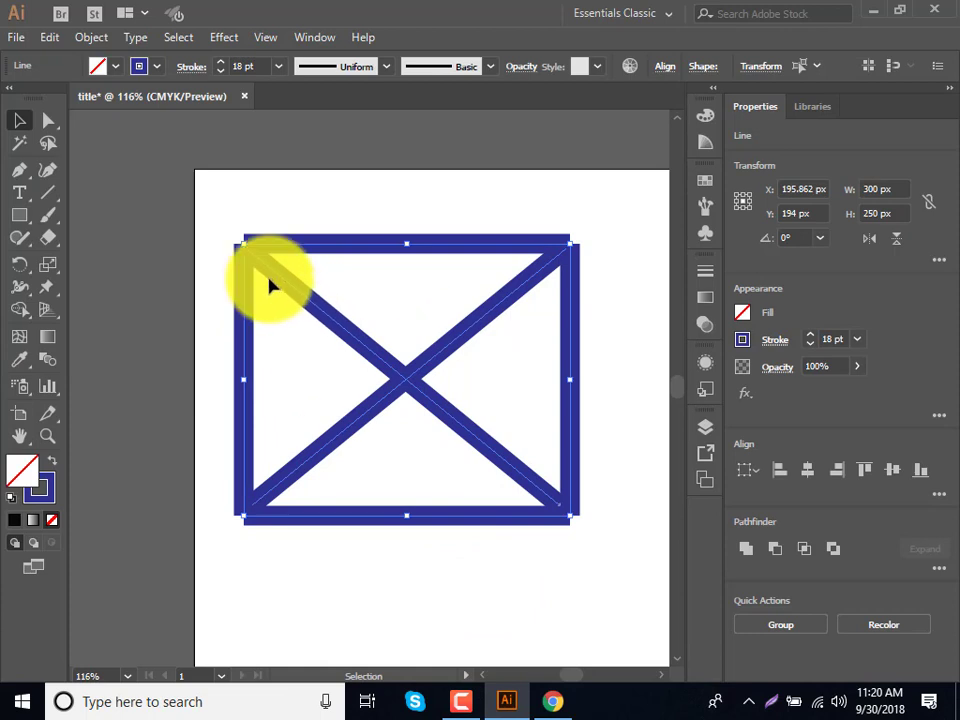
pyautogui.click(188, 67)
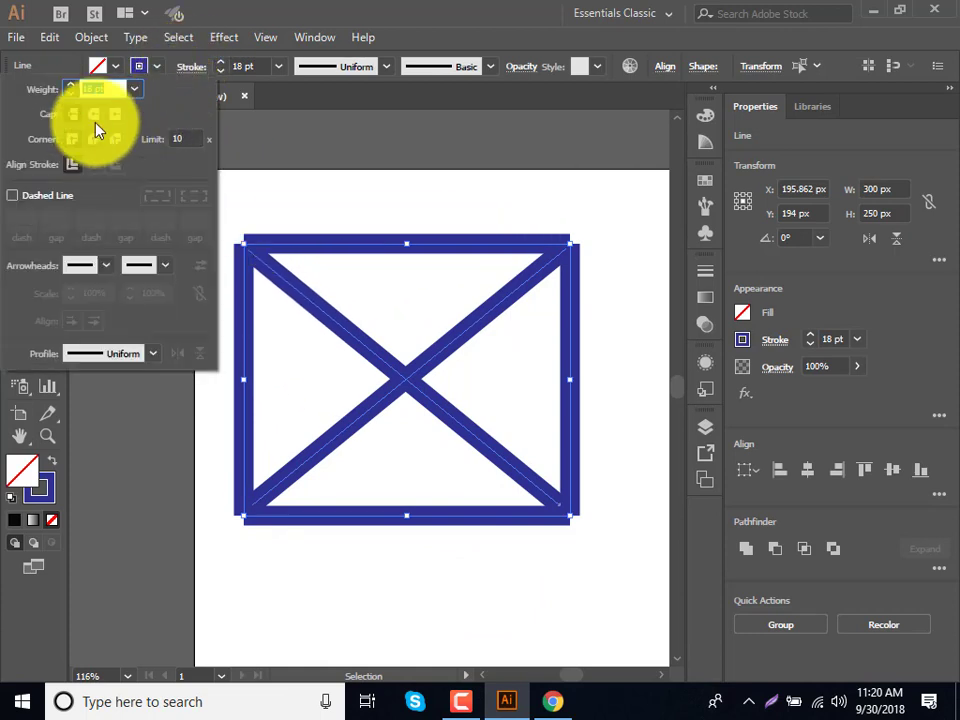
pyautogui.click(92, 113)
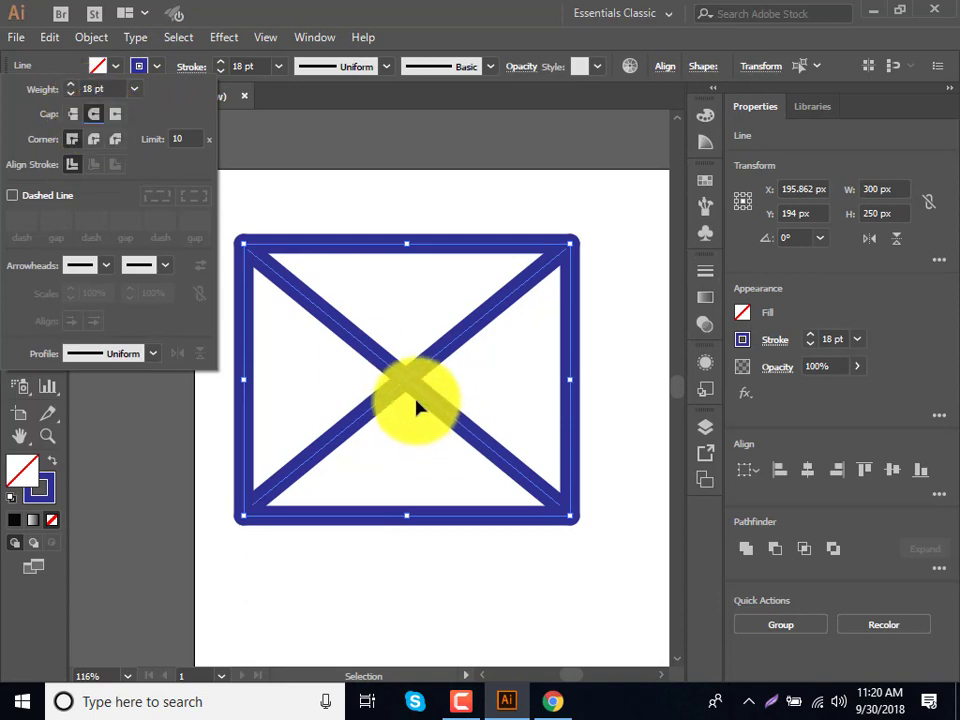
pyautogui.press('a')
pyautogui.press('Escape')
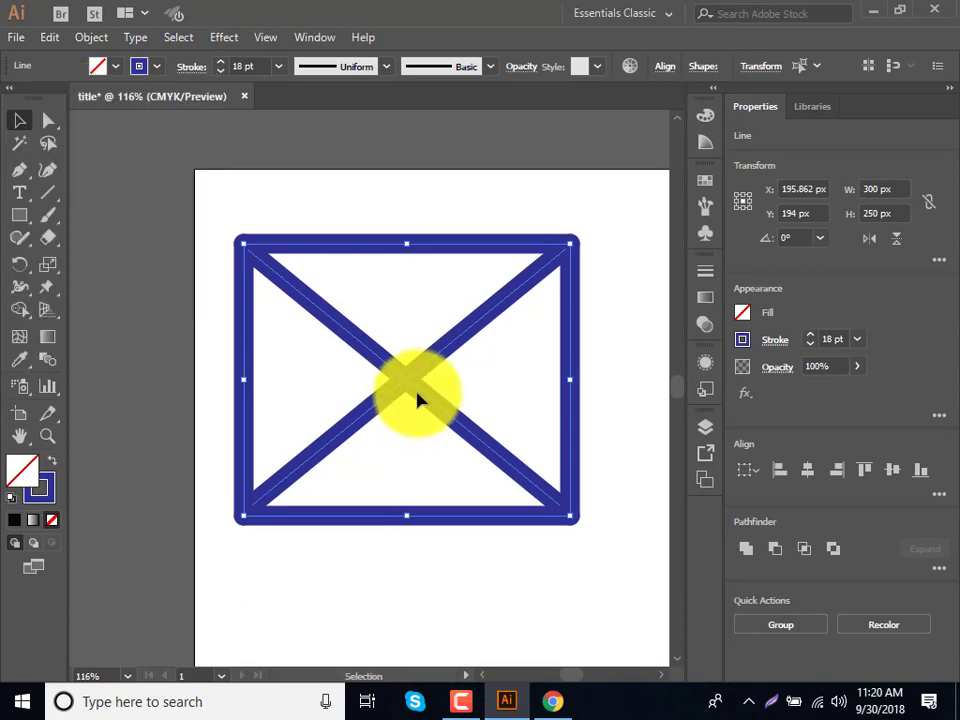
# Step: Delete the envelope artwork, undo once, then delete it again
pyautogui.press('Delete')
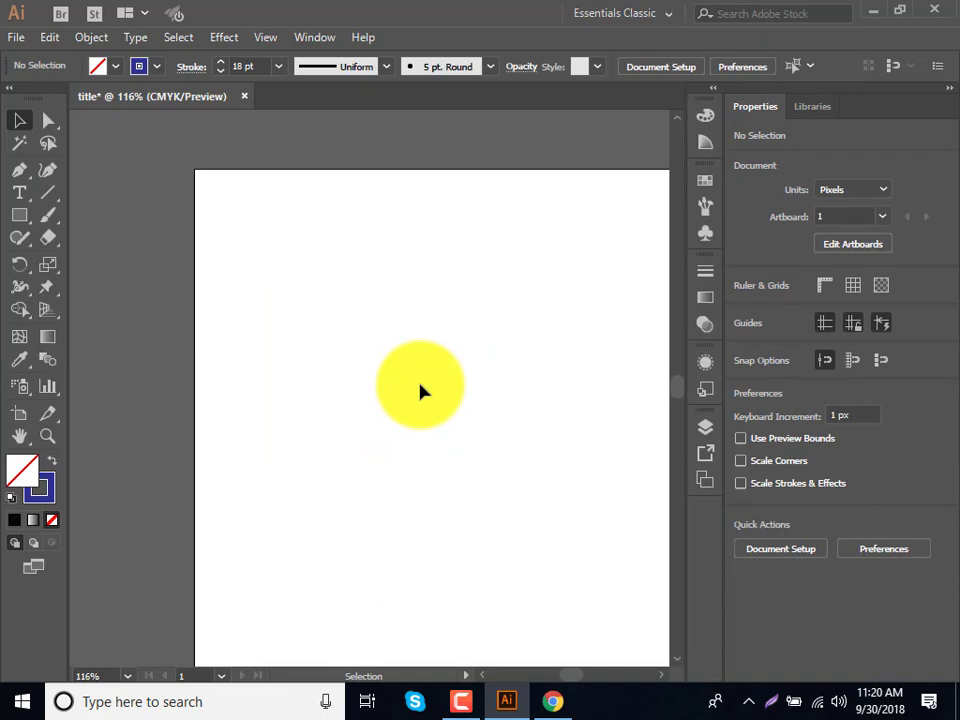
pyautogui.hotkey('ctrl', 'z')
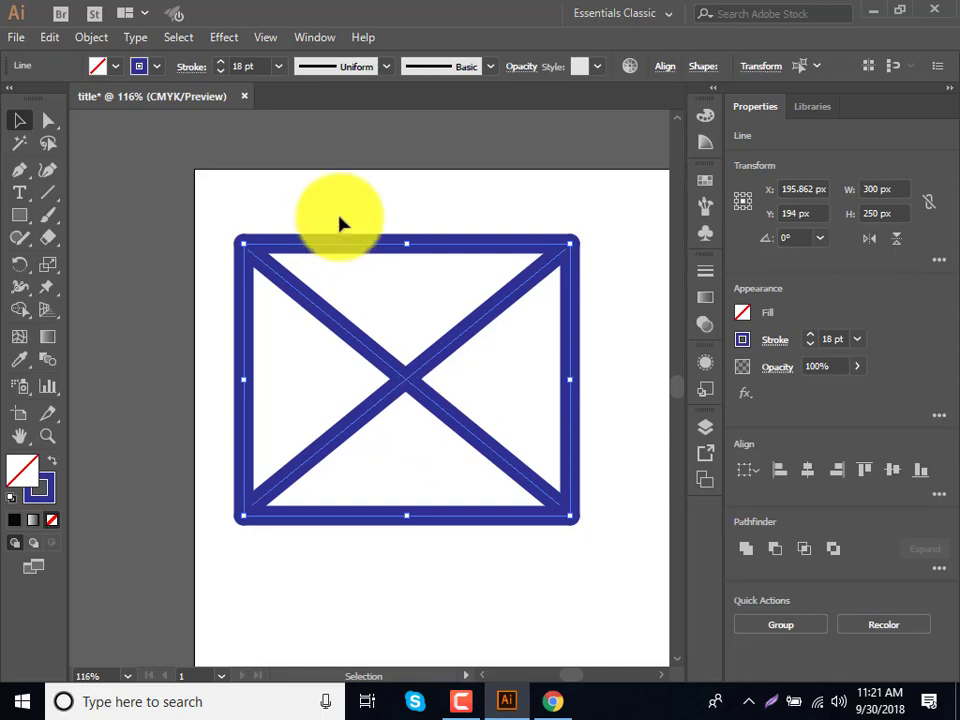
pyautogui.press('Delete')
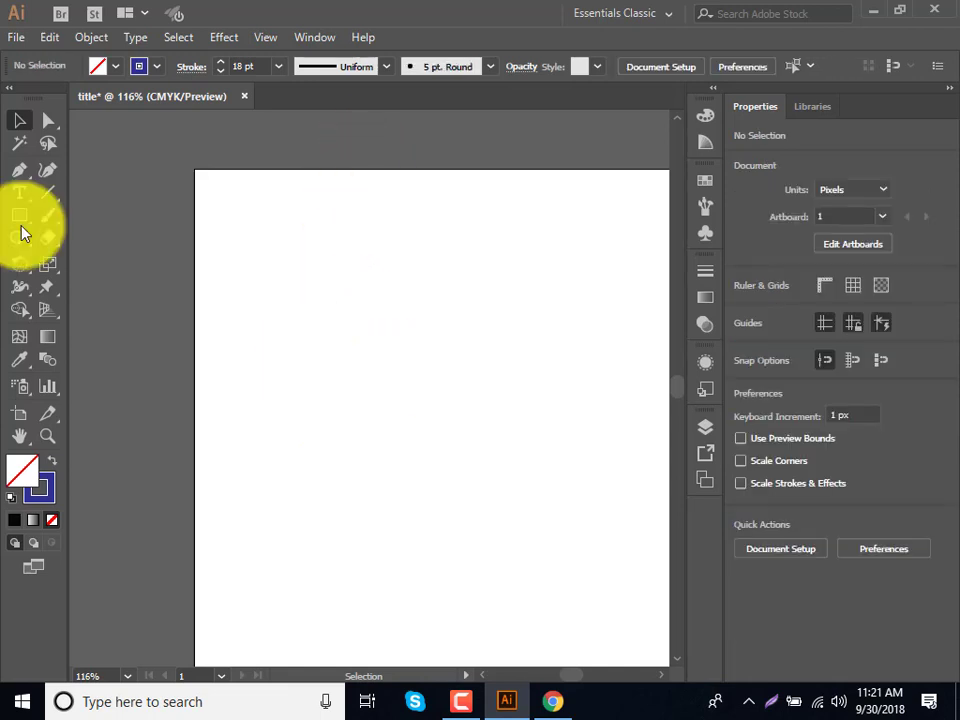
# Step: Draw a 200 px vertical line at 90° with Fill Line enabled using the Line Segment tool
pyautogui.click(47, 192)
pyautogui.click(386, 358)
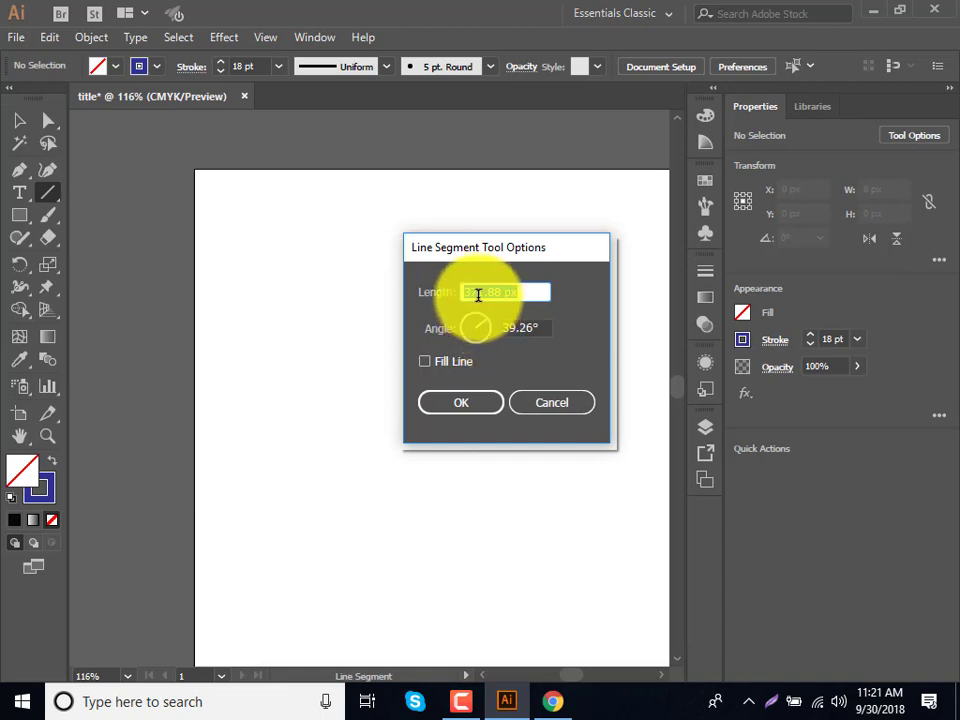
pyautogui.write('00')
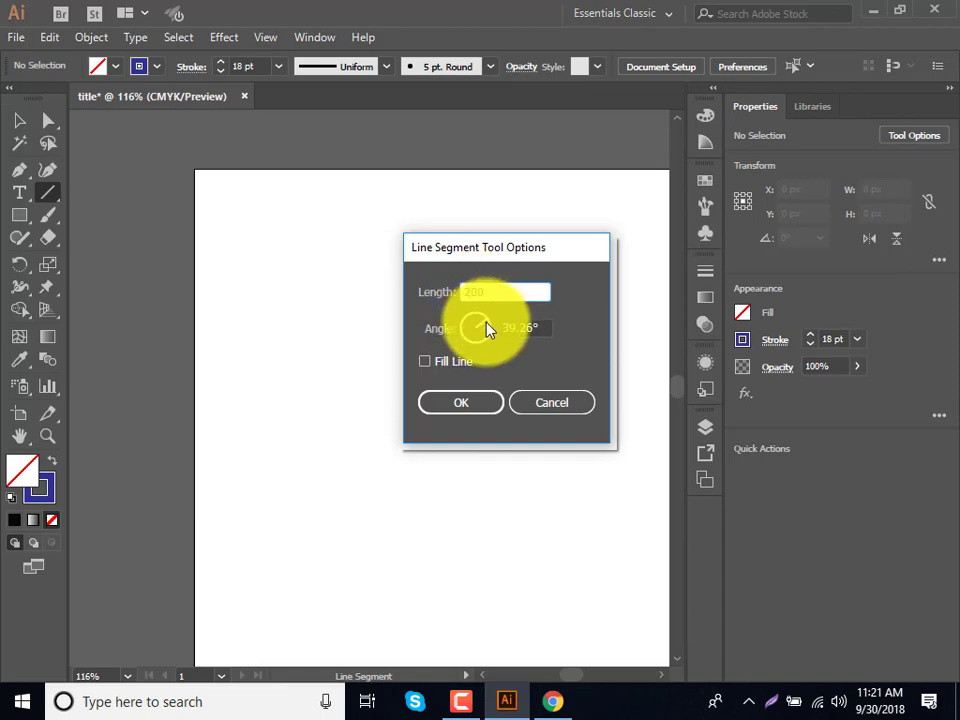
pyautogui.press('Tab')
pyautogui.click(449, 365)
pyautogui.click(486, 330)
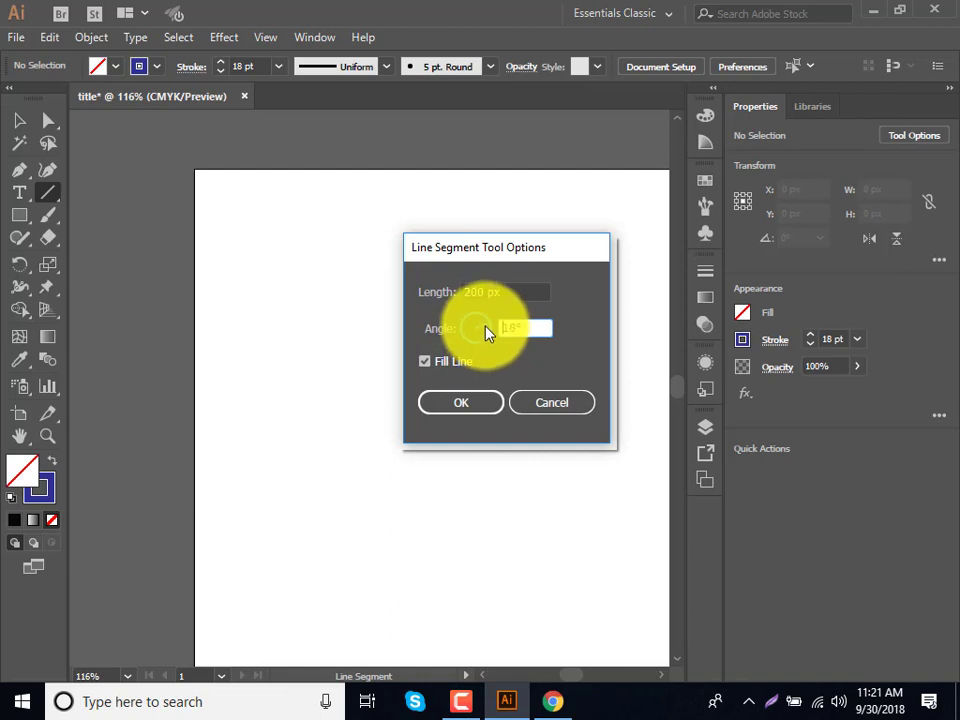
pyautogui.click(486, 328)
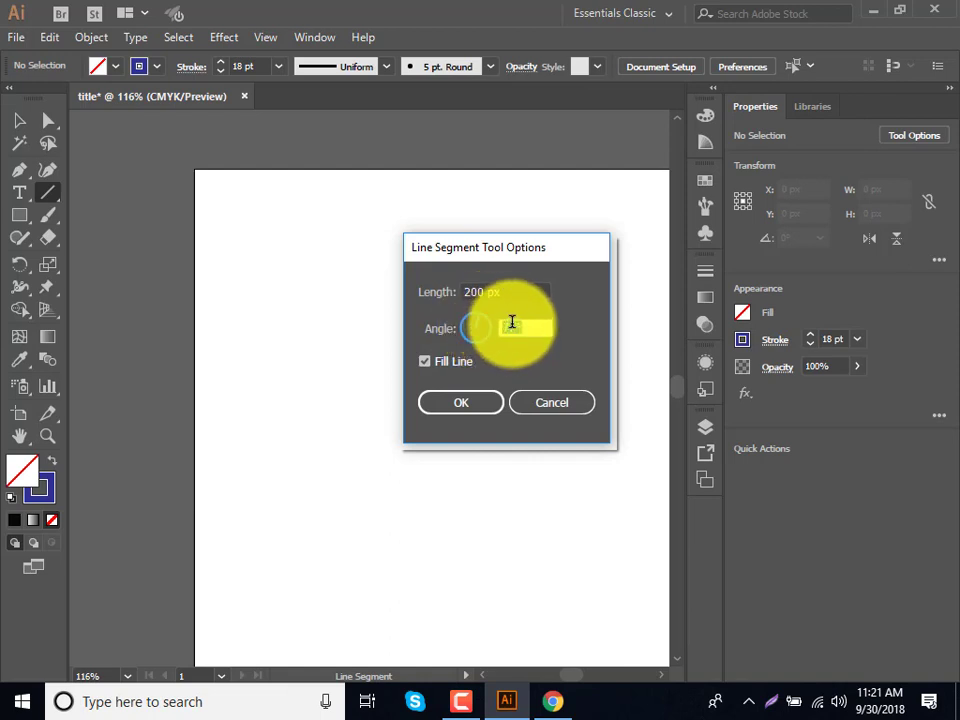
pyautogui.write('90')
pyautogui.click(474, 405)
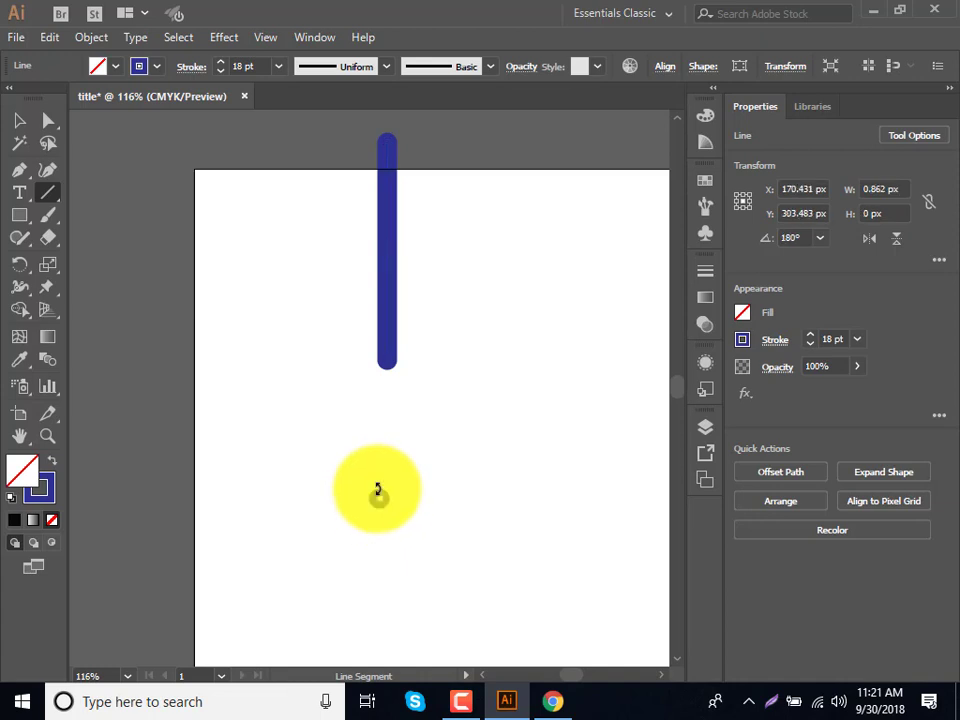
# Step: Draw a 500 px line at a 286° angle
pyautogui.click(292, 356)
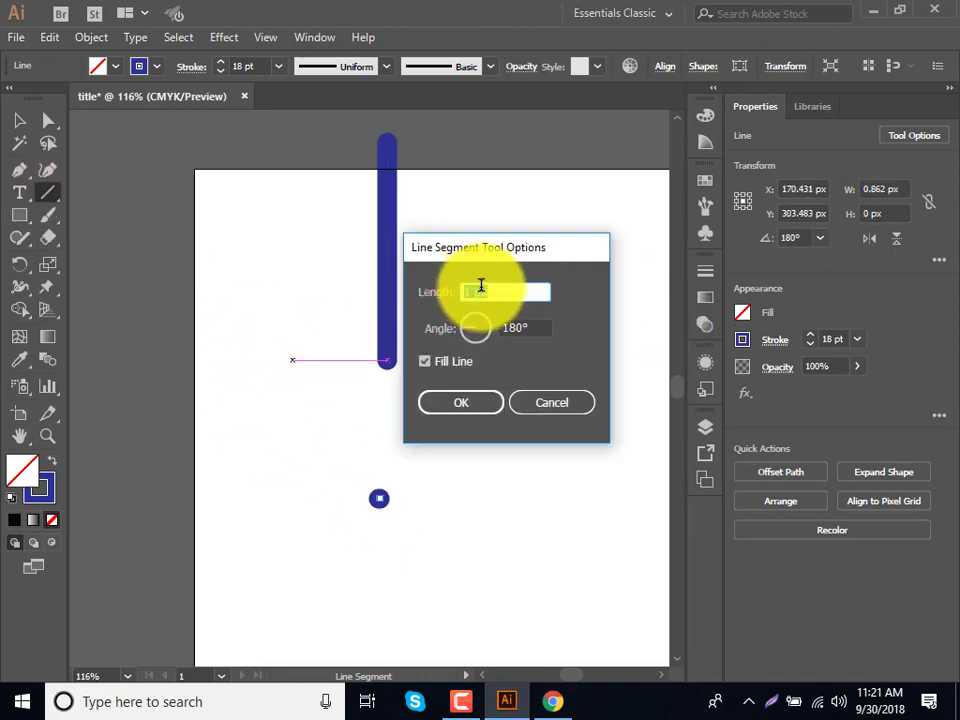
pyautogui.write('500')
pyautogui.click(481, 343)
pyautogui.click(491, 410)
pyautogui.scroll(-2, 490, 407)
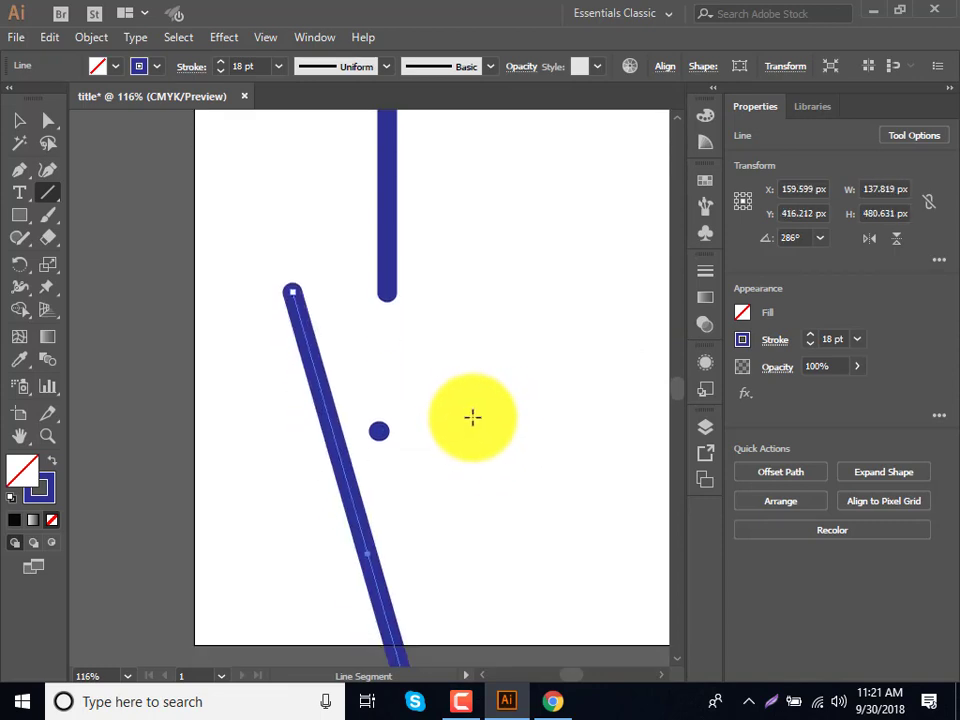
pyautogui.scroll(-2, 471, 415)
pyautogui.scroll(-4, 475, 432)
# Step: Collapse the Properties panel and select all artwork on the artboard
pyautogui.scroll(2, 483, 440)
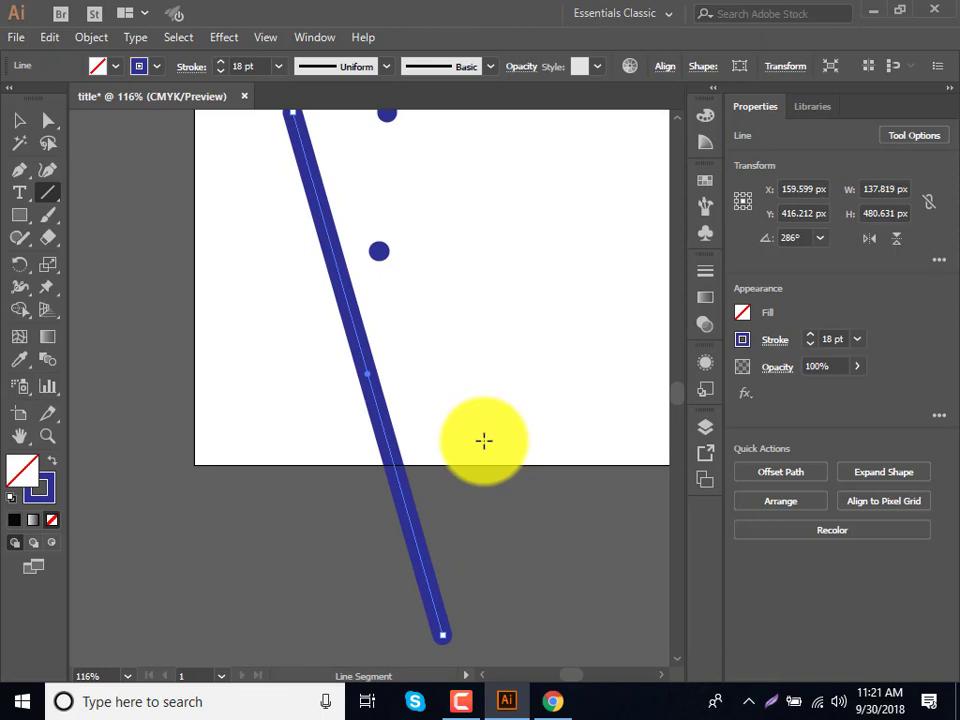
pyautogui.scroll(1, 483, 440)
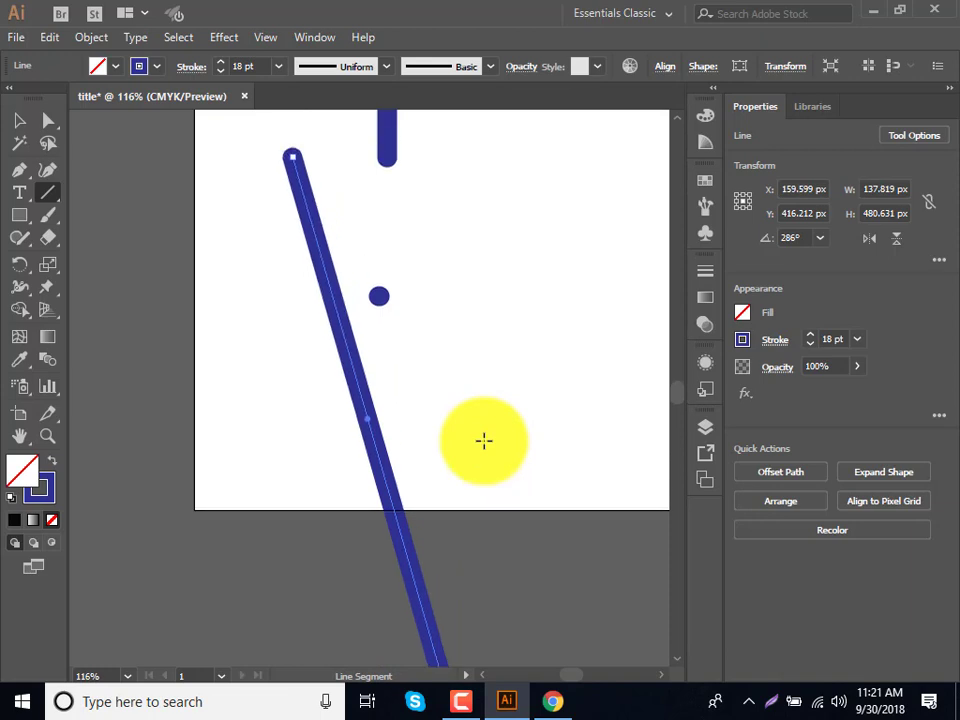
pyautogui.click(950, 90)
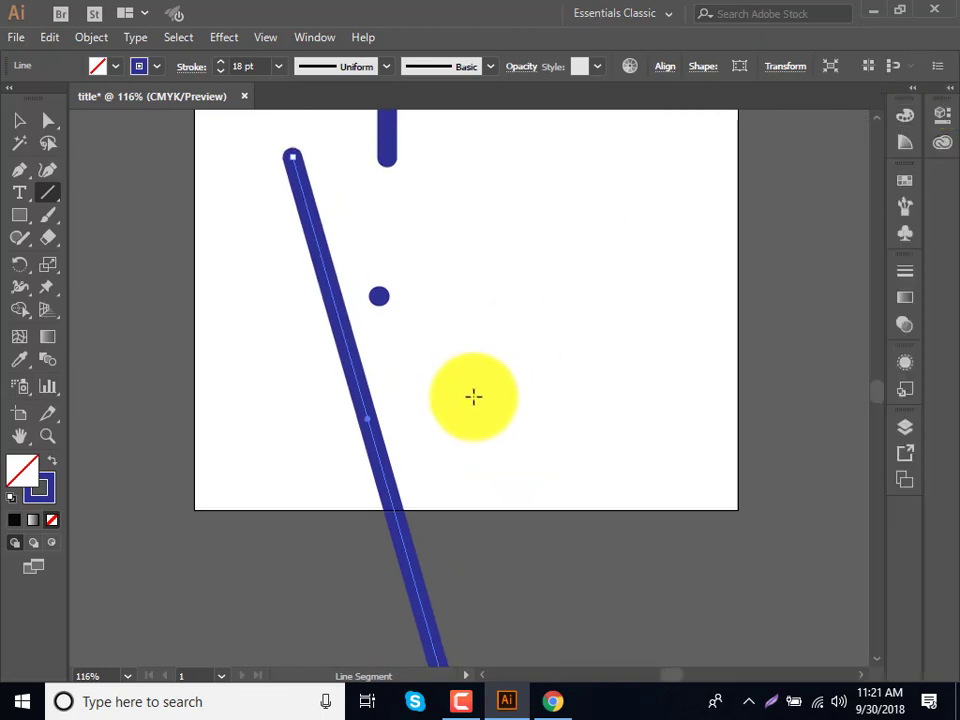
pyautogui.scroll(2, 474, 397)
pyautogui.hotkey('ctrl', 'a')
# Step: Delete the lines and sketch several trial arcs with the Arc tool
pyautogui.press('Delete')
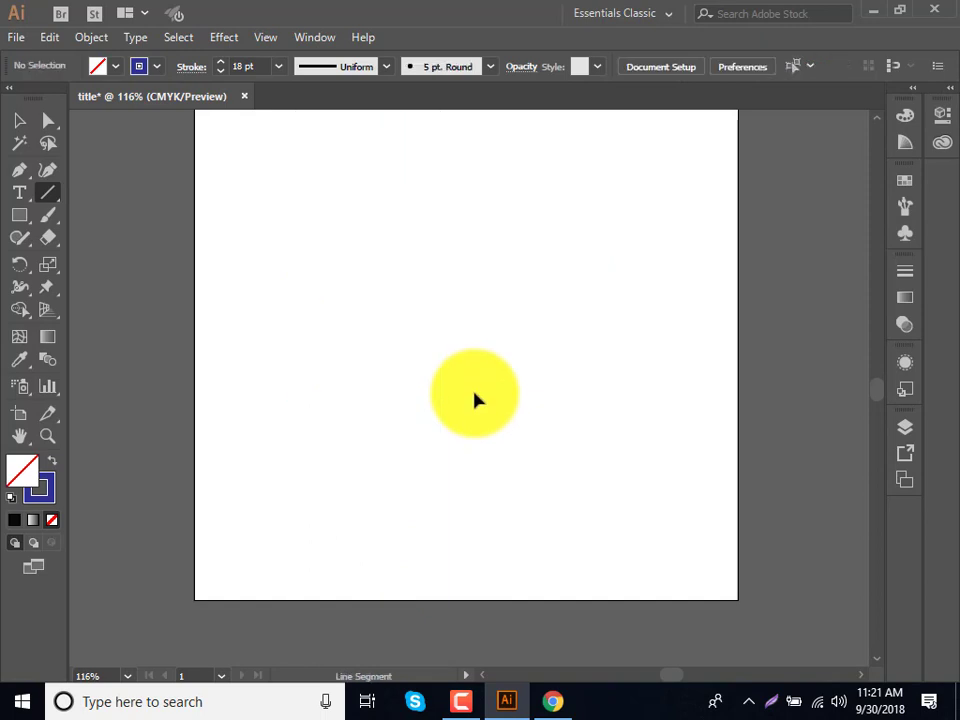
pyautogui.scroll(1, 474, 400)
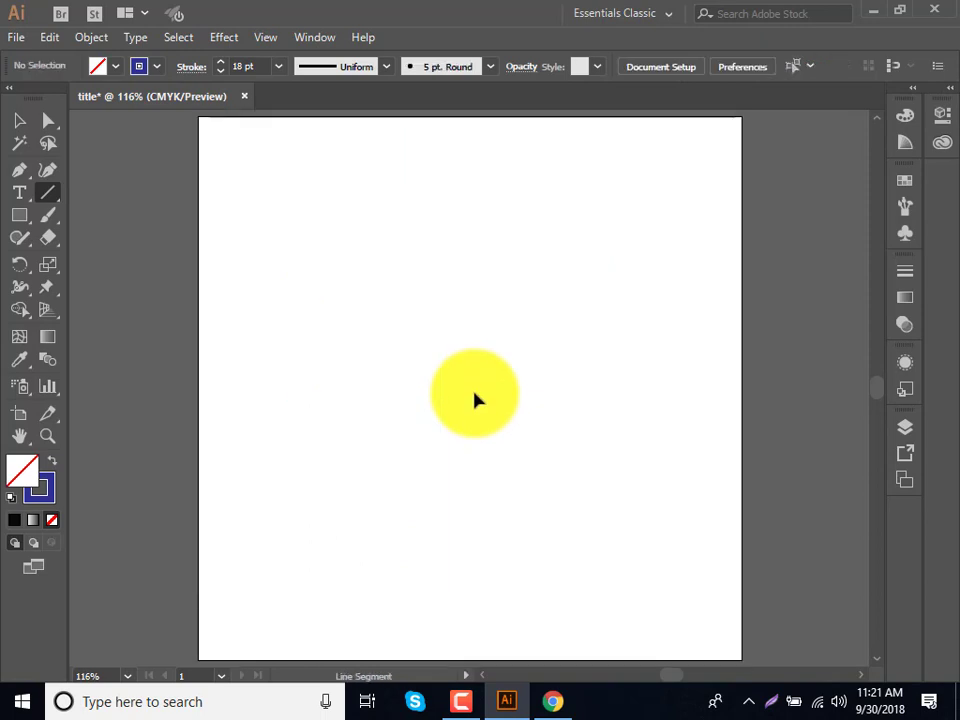
pyautogui.click(47, 193)
pyautogui.click(88, 222)
pyautogui.moveTo(291, 229)
pyautogui.mouseDown()
pyautogui.moveTo(453, 419)
pyautogui.moveTo(457, 409)
pyautogui.mouseUp()
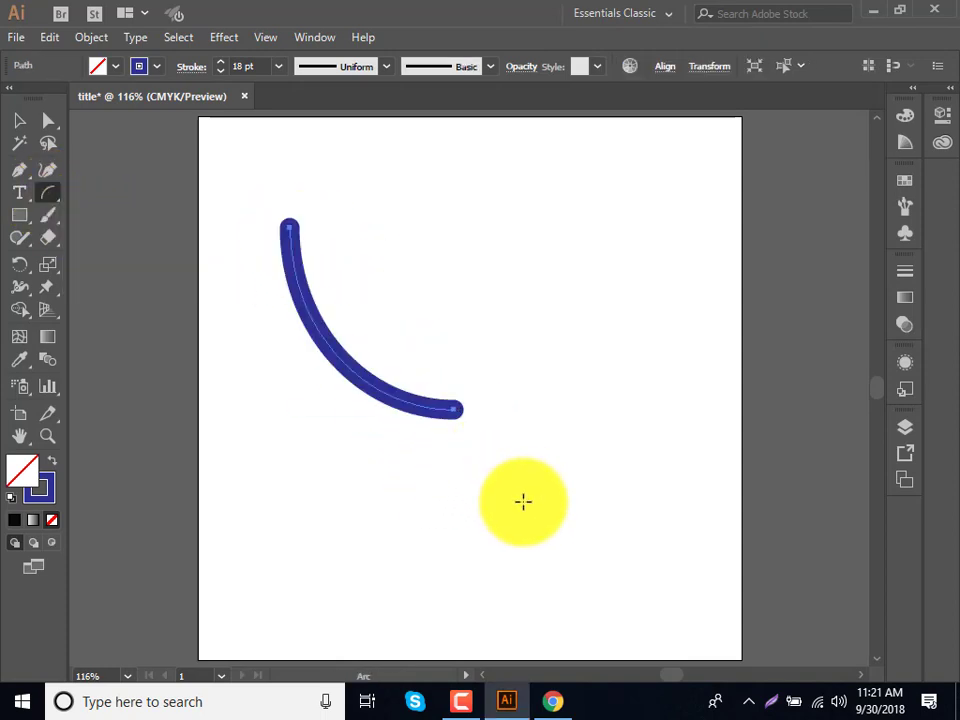
pyautogui.moveTo(501, 246)
pyautogui.mouseDown()
pyautogui.moveTo(591, 377)
pyautogui.moveTo(512, 385)
pyautogui.moveTo(506, 321)
pyautogui.moveTo(433, 296)
pyautogui.moveTo(414, 270)
pyautogui.moveTo(398, 162)
pyautogui.moveTo(328, 133)
pyautogui.moveTo(281, 253)
pyautogui.moveTo(339, 519)
pyautogui.moveTo(634, 612)
pyautogui.moveTo(701, 369)
pyautogui.moveTo(686, 434)
pyautogui.mouseUp()
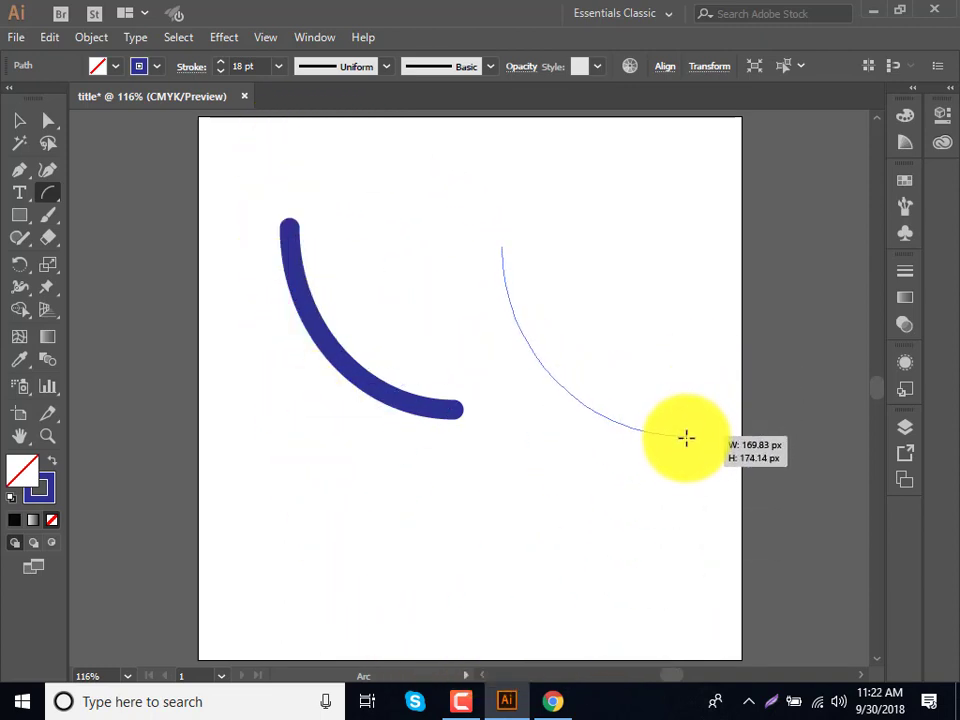
pyautogui.moveTo(686, 437); pyautogui.dragTo(686, 478)
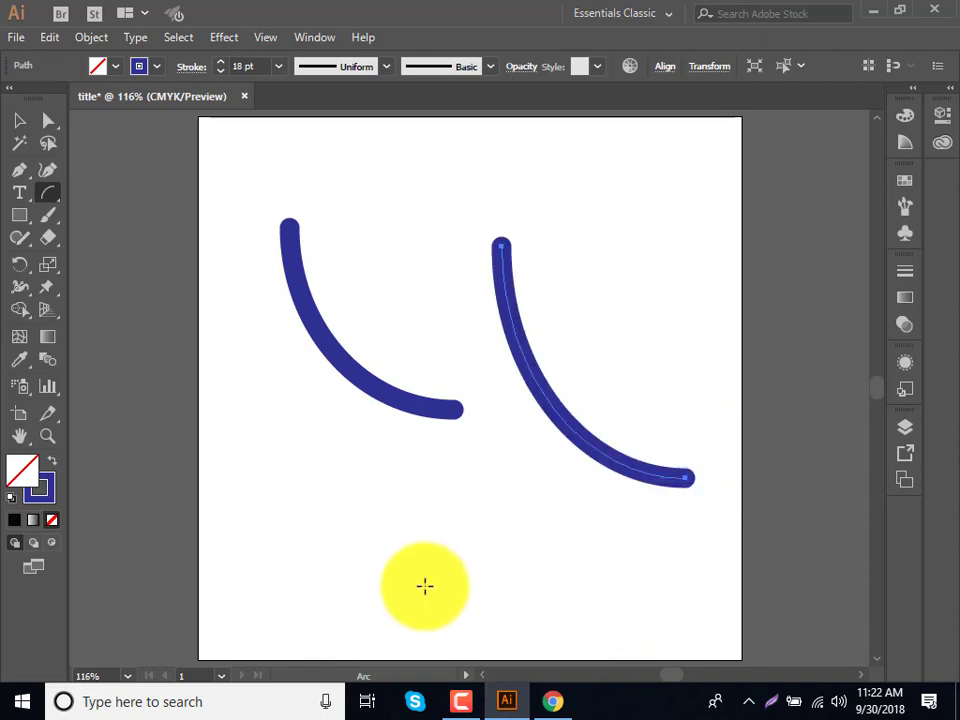
pyautogui.moveTo(425, 586)
pyautogui.mouseDown()
pyautogui.moveTo(399, 251)
pyautogui.moveTo(244, 266)
pyautogui.moveTo(222, 347)
pyautogui.mouseUp()
pyautogui.moveTo(334, 226)
pyautogui.mouseDown()
pyautogui.moveTo(476, 319)
pyautogui.moveTo(499, 398)
pyautogui.moveTo(484, 150)
pyautogui.moveTo(416, 144)
pyautogui.moveTo(426, 332)
pyautogui.moveTo(418, 332)
pyautogui.mouseUp()
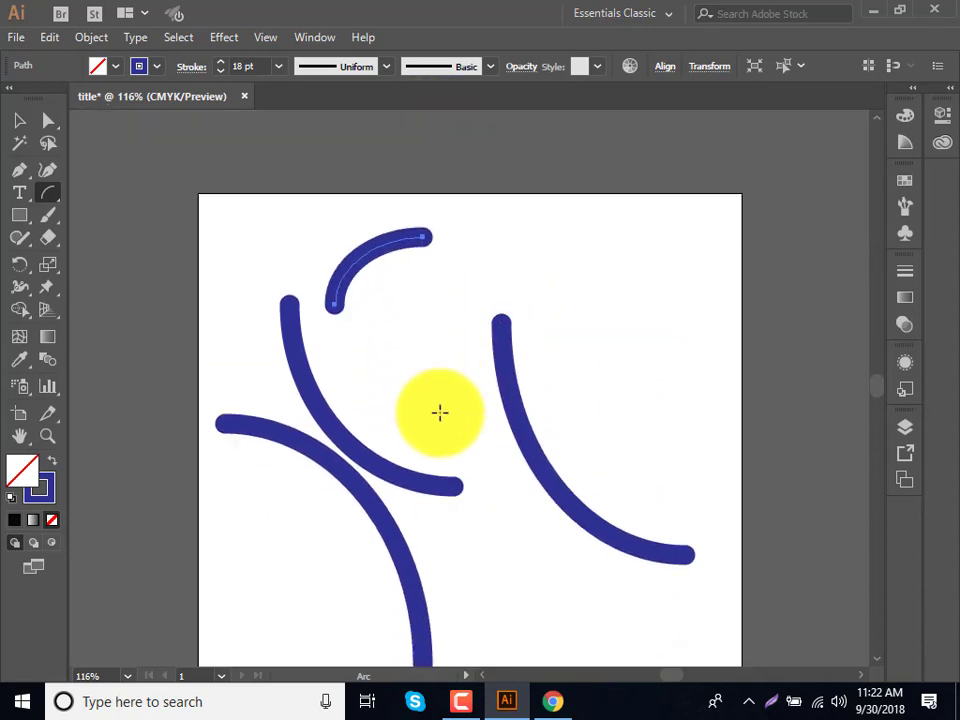
# Step: Clear the trial arcs and draw one arc from upper left down to the right
pyautogui.scroll(-2, 435, 413)
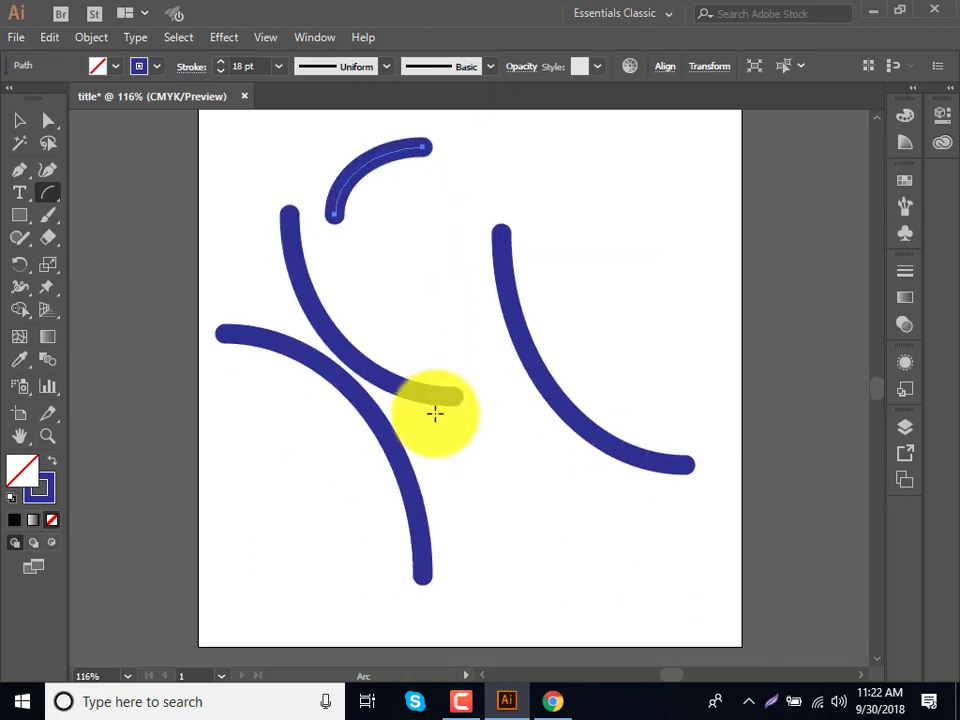
pyautogui.hotkey('ctrl', 'a')
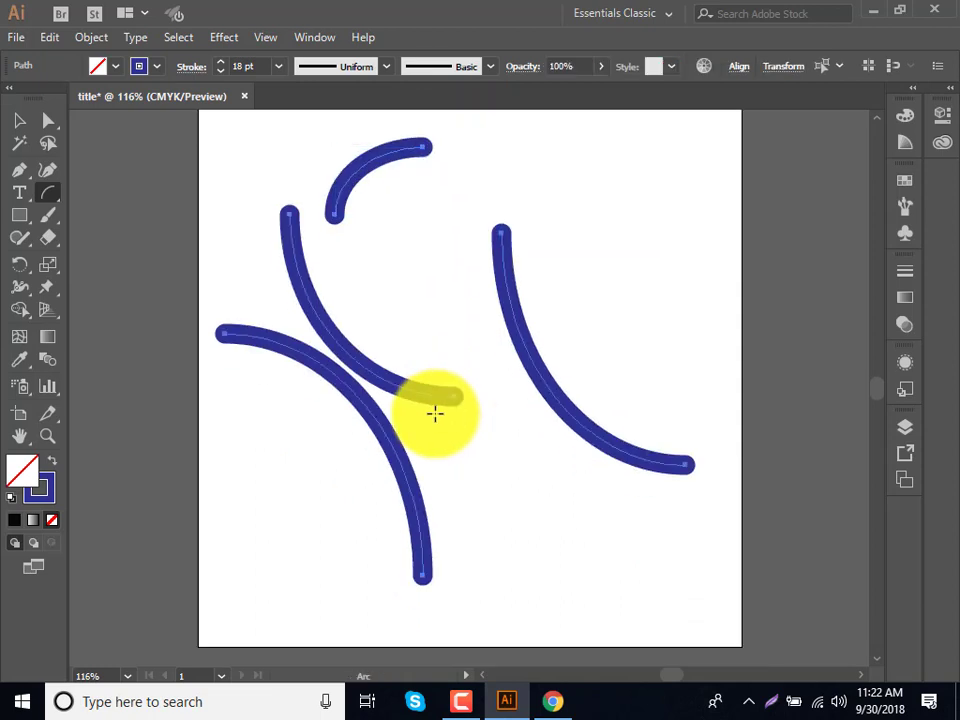
pyautogui.press('Delete')
pyautogui.moveTo(313, 190)
pyautogui.mouseDown()
pyautogui.moveTo(571, 455)
pyautogui.moveTo(581, 453)
pyautogui.mouseUp()
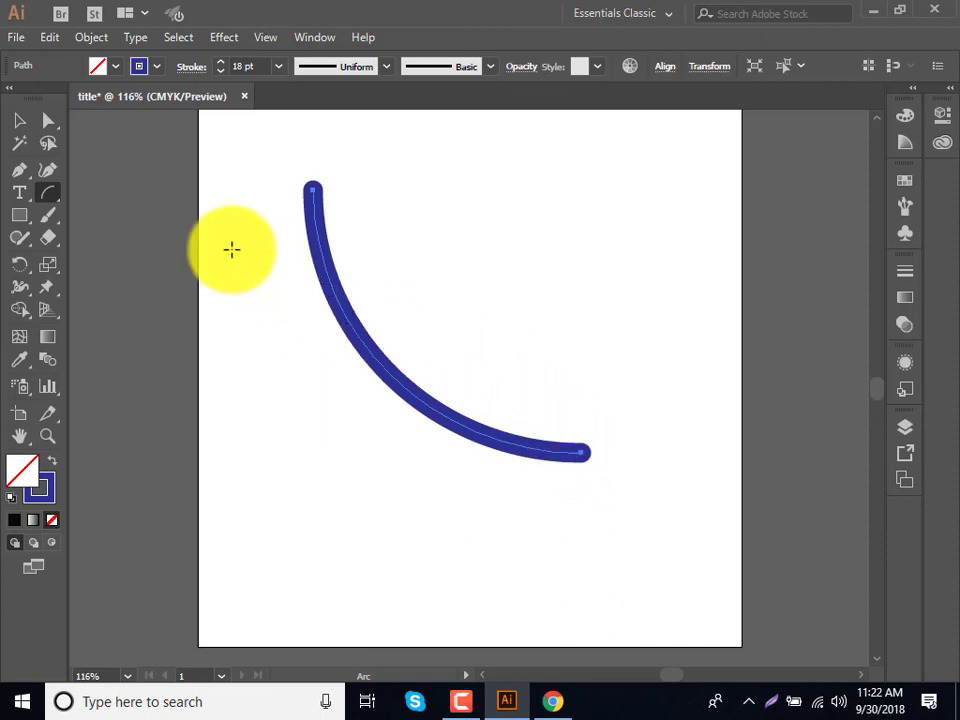
# Step: Set the Arc Segment options to 300 × 300 px, Open, X Axis, slope 77, with Fill Arc
pyautogui.click(498, 302)
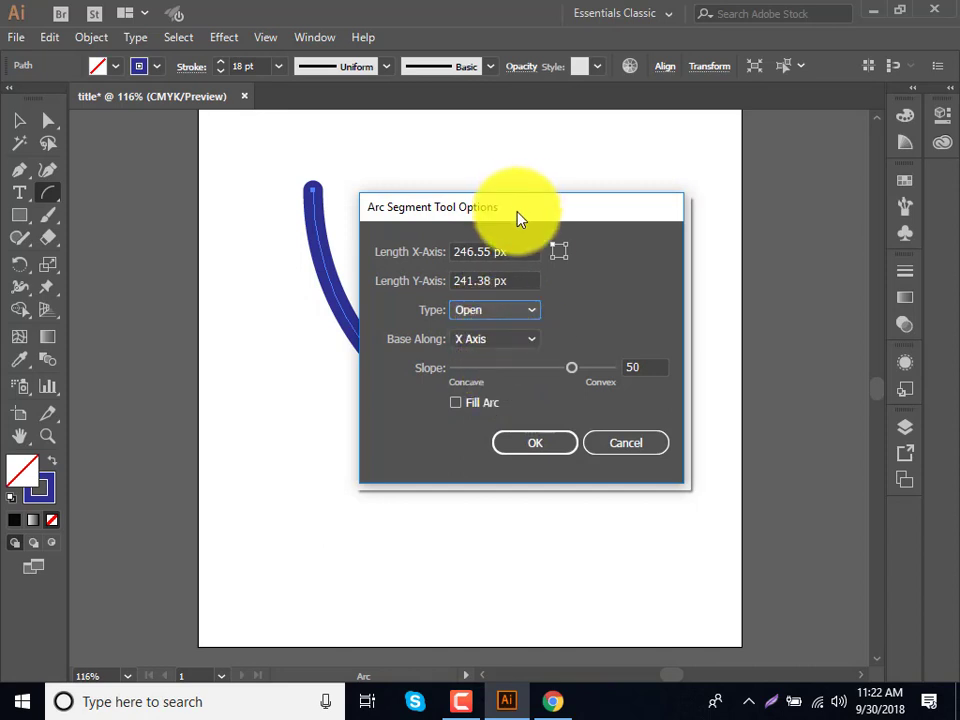
pyautogui.moveTo(518, 219)
pyautogui.mouseDown()
pyautogui.moveTo(771, 261)
pyautogui.moveTo(700, 249)
pyautogui.mouseUp()
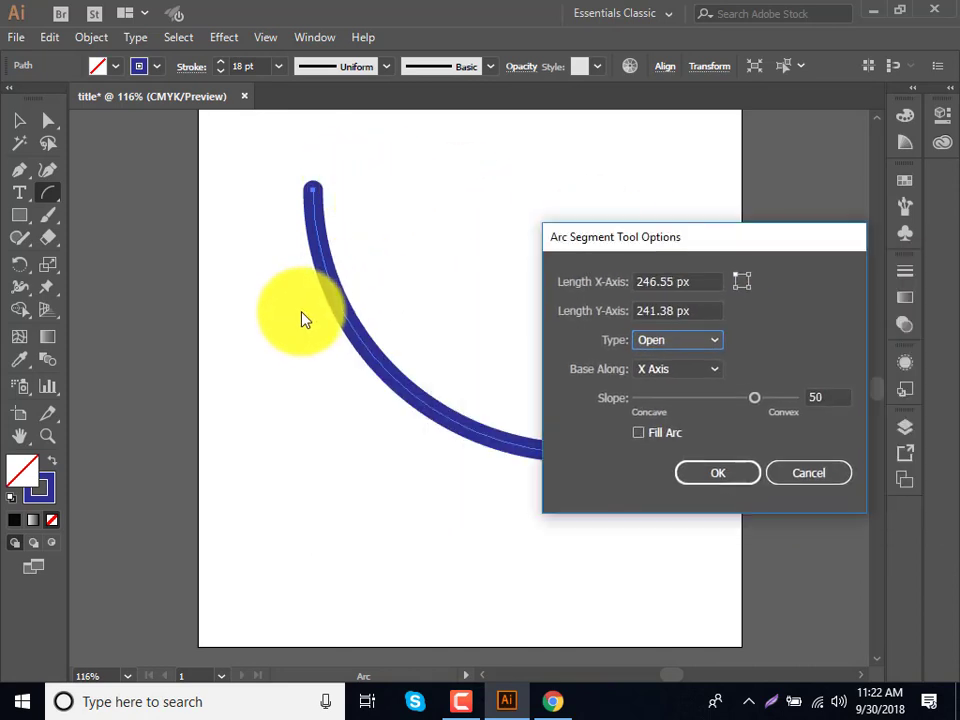
pyautogui.doubleClick(660, 281)
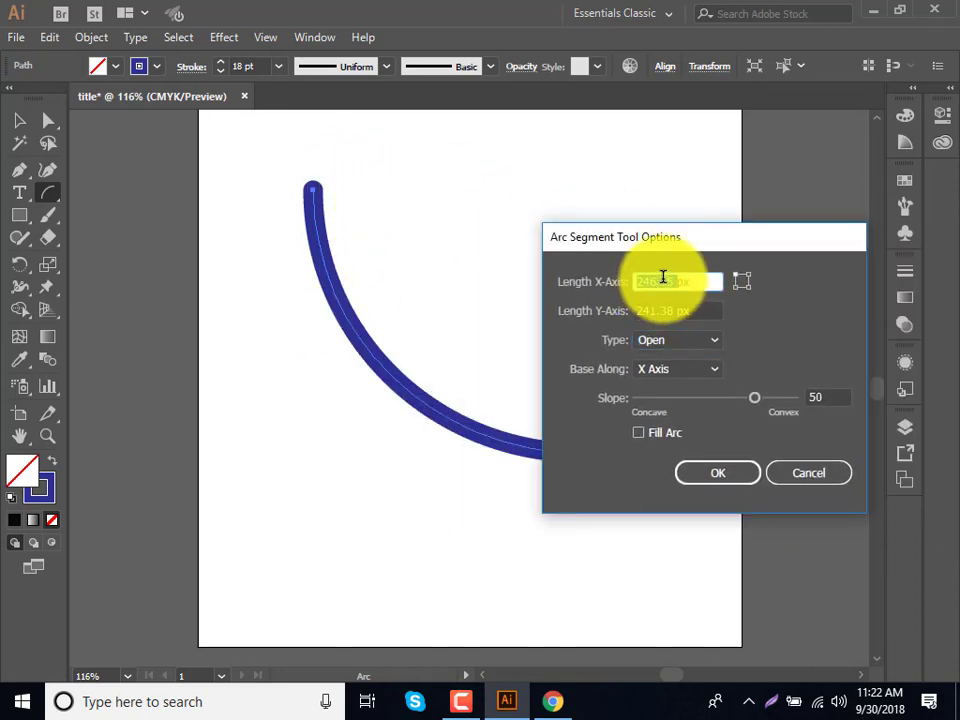
pyautogui.write('300')
pyautogui.doubleClick(670, 308)
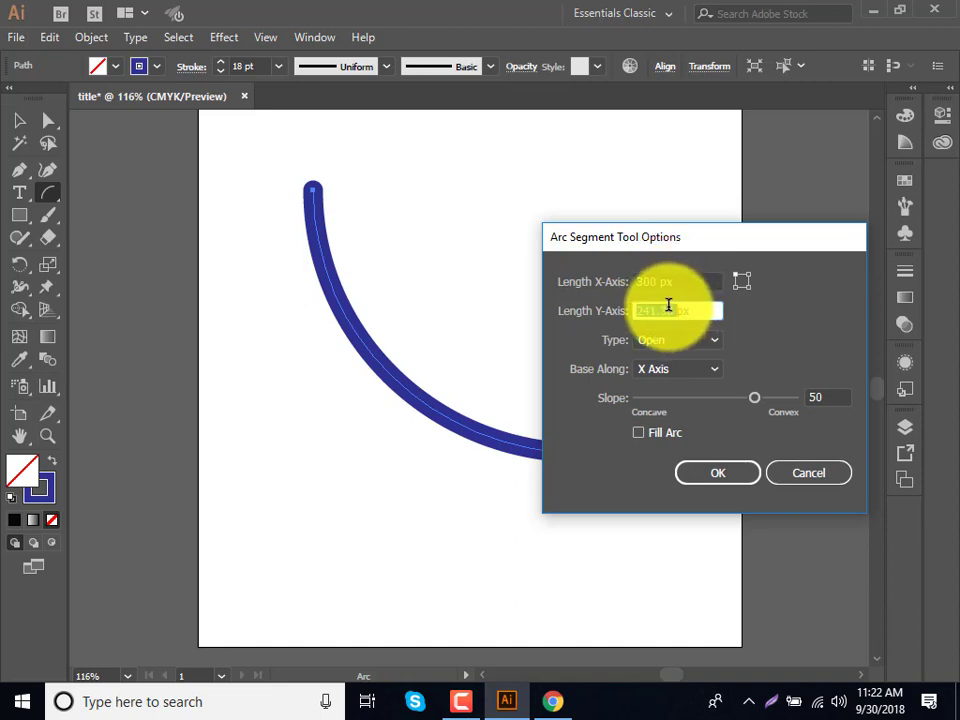
pyautogui.write('300')
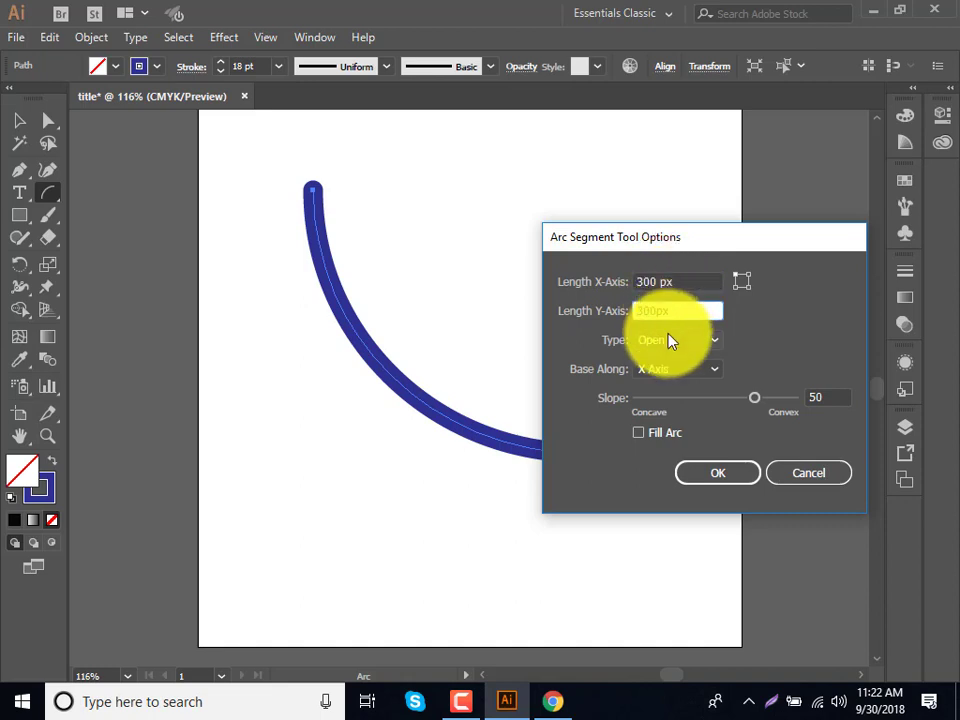
pyautogui.click(668, 341)
pyautogui.click(668, 360)
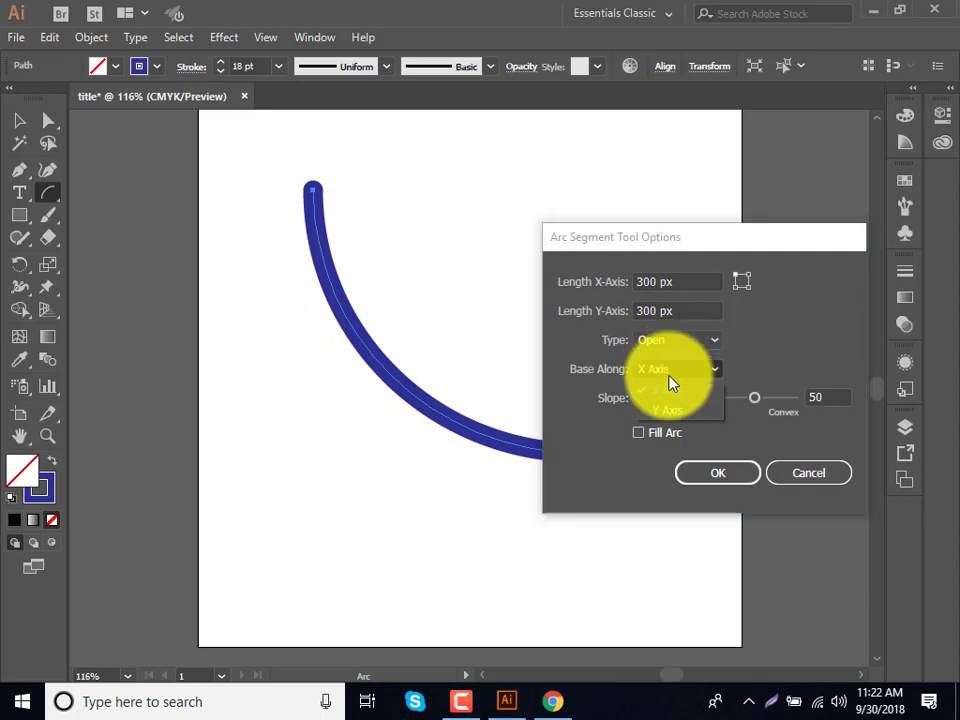
pyautogui.click(667, 392)
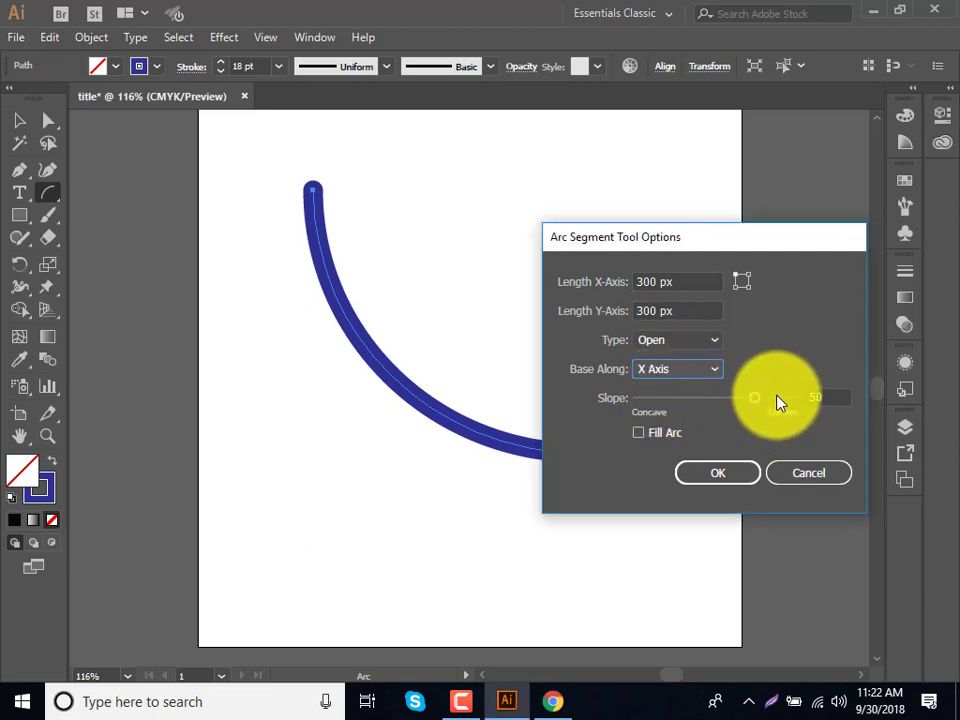
pyautogui.moveTo(771, 398); pyautogui.dragTo(780, 398)
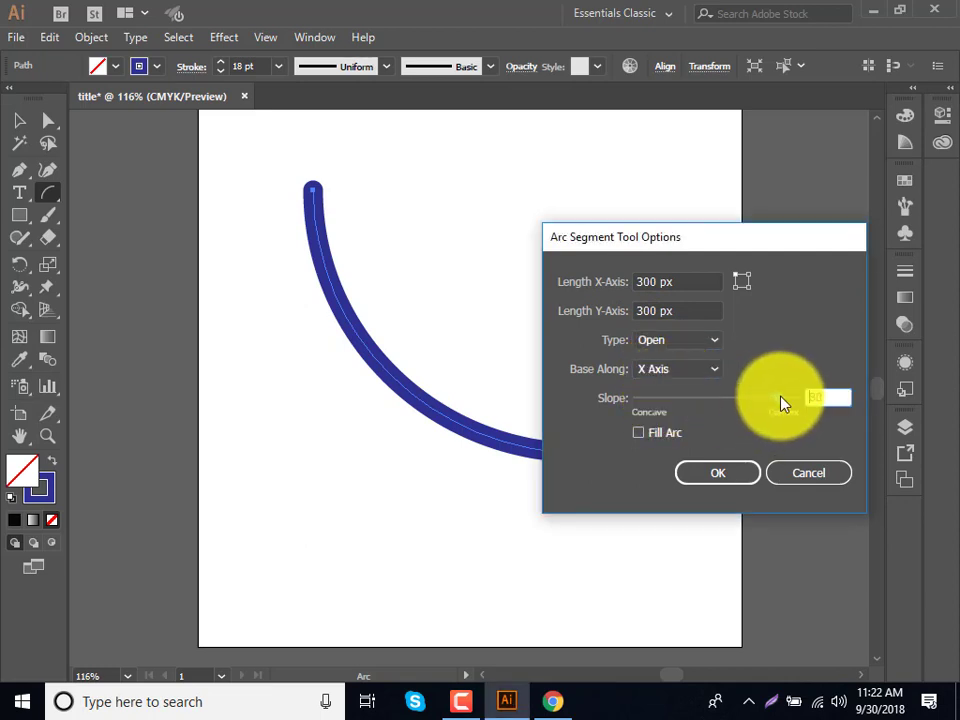
pyautogui.click(659, 438)
pyautogui.click(715, 475)
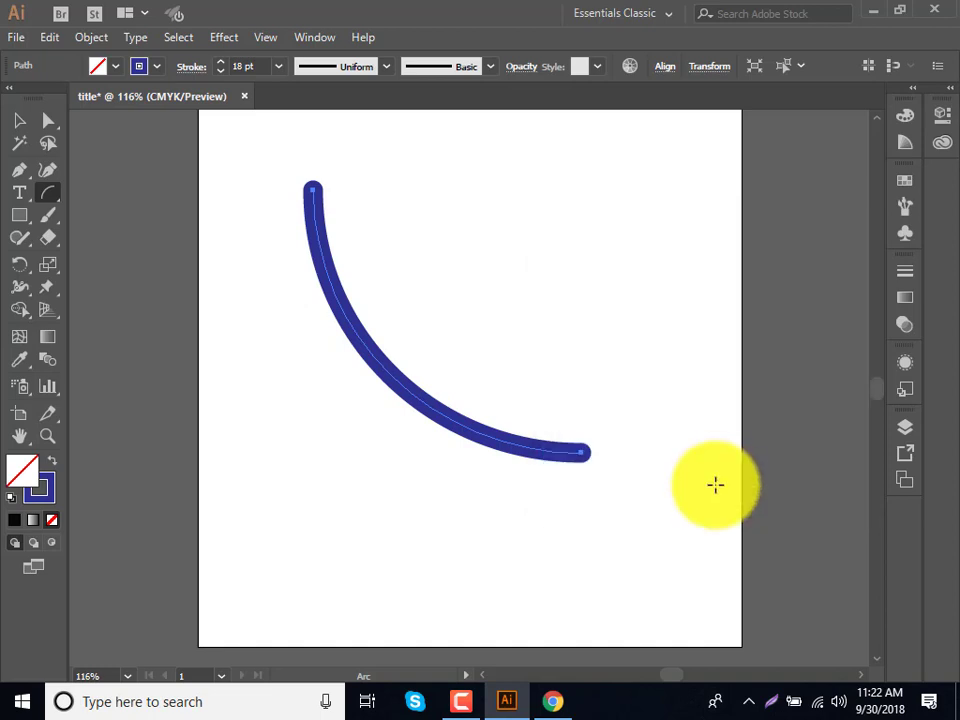
# Step: Add an arc based along the Y axis extending past the artboard's right edge
pyautogui.scroll(-2, 593, 483)
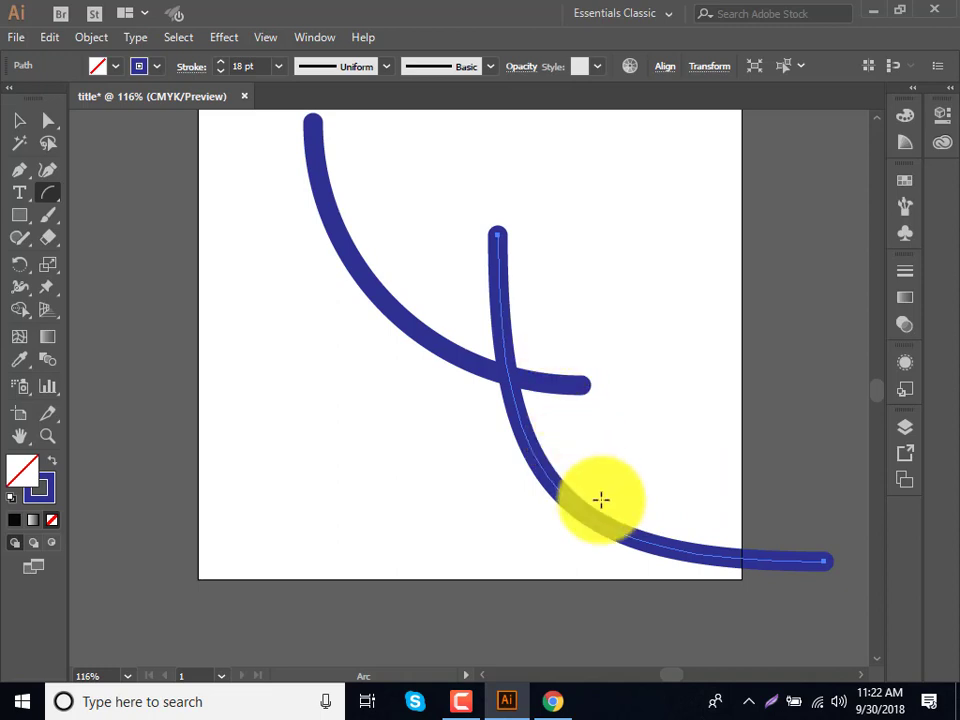
pyautogui.click(658, 470)
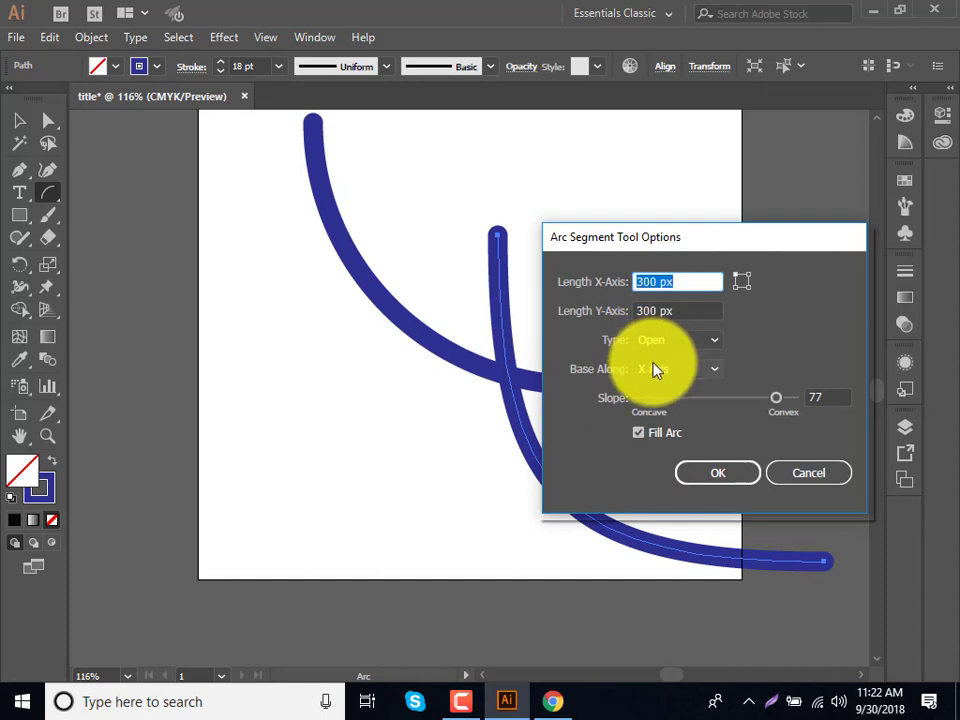
pyautogui.click(655, 370)
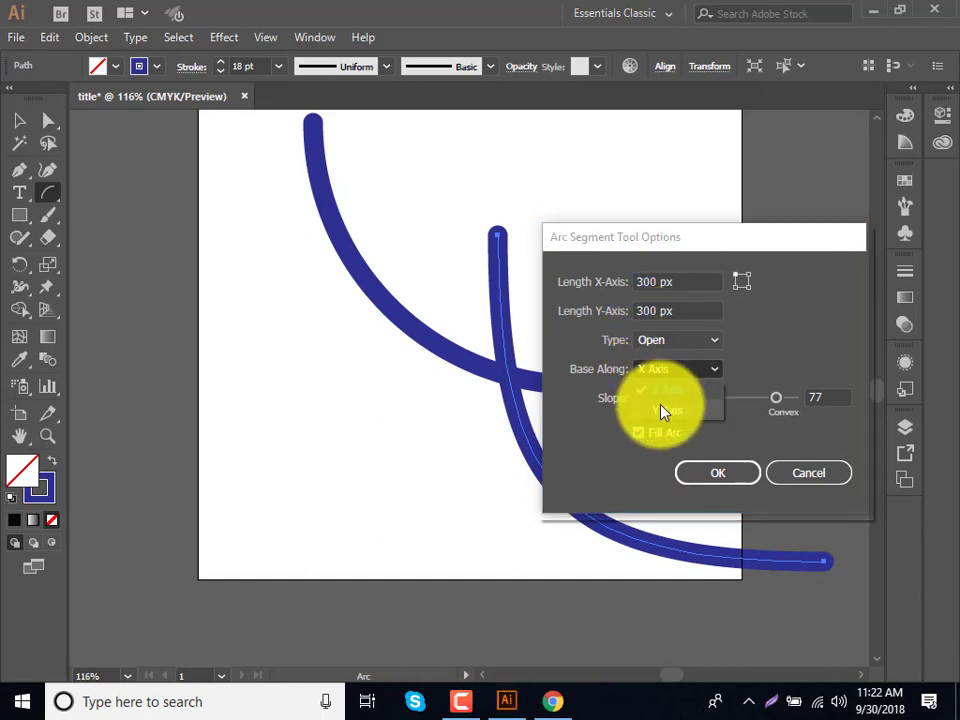
pyautogui.click(660, 410)
pyautogui.click(716, 474)
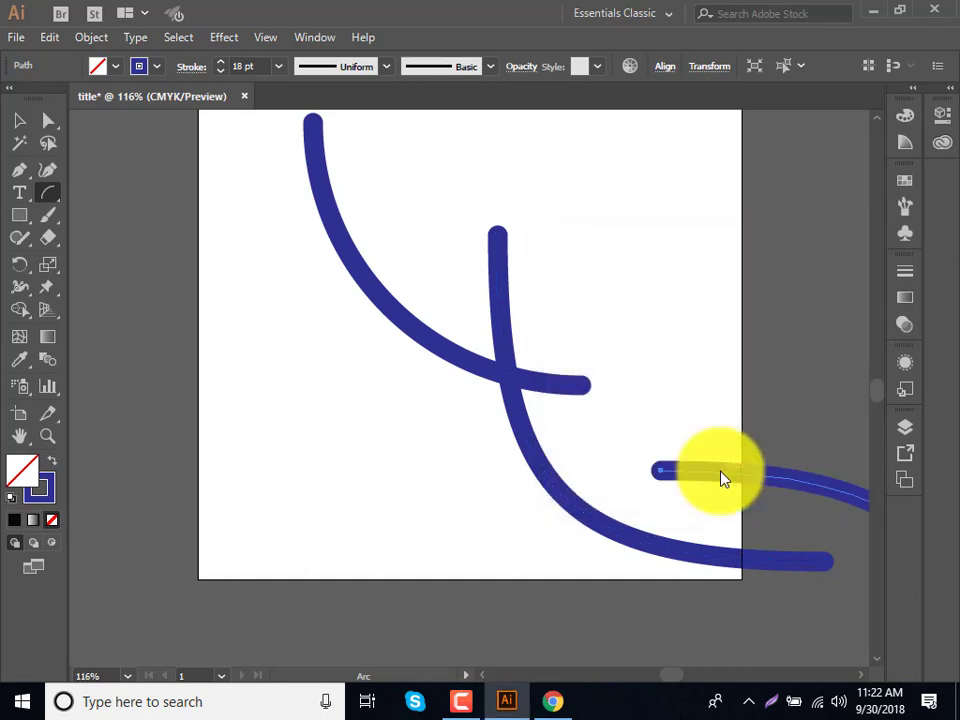
pyautogui.scroll(-2, 724, 474)
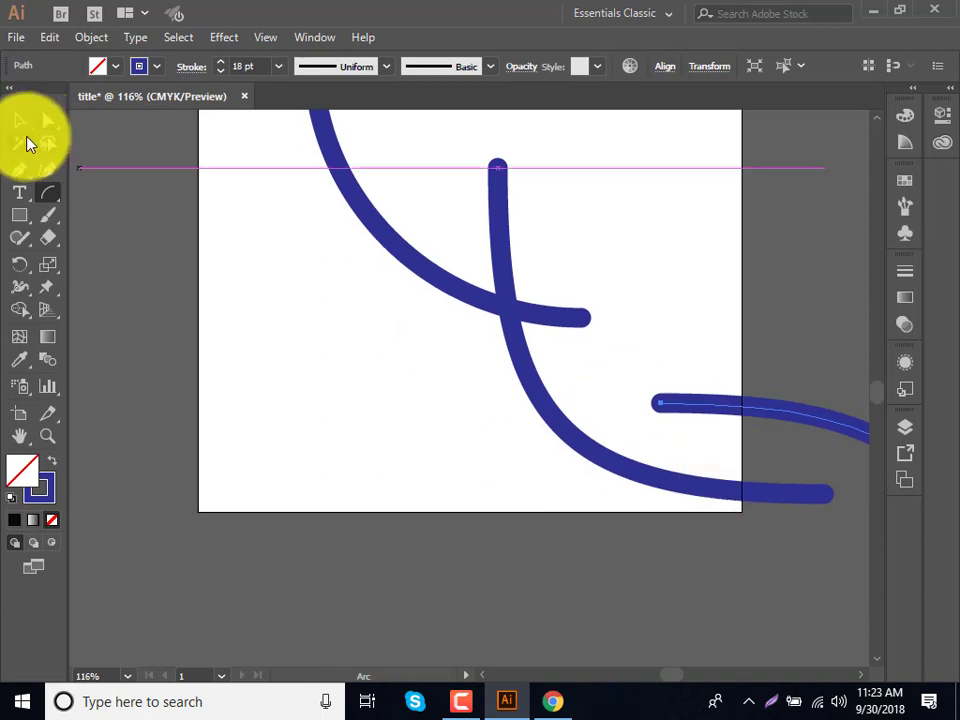
pyautogui.click(19, 120)
# Step: Move the new arc up to form a leaf and delete the stray first arc
pyautogui.moveTo(815, 424)
pyautogui.mouseDown()
pyautogui.moveTo(645, 188)
pyautogui.moveTo(652, 183)
pyautogui.mouseUp()
pyautogui.scroll(2, 390, 275)
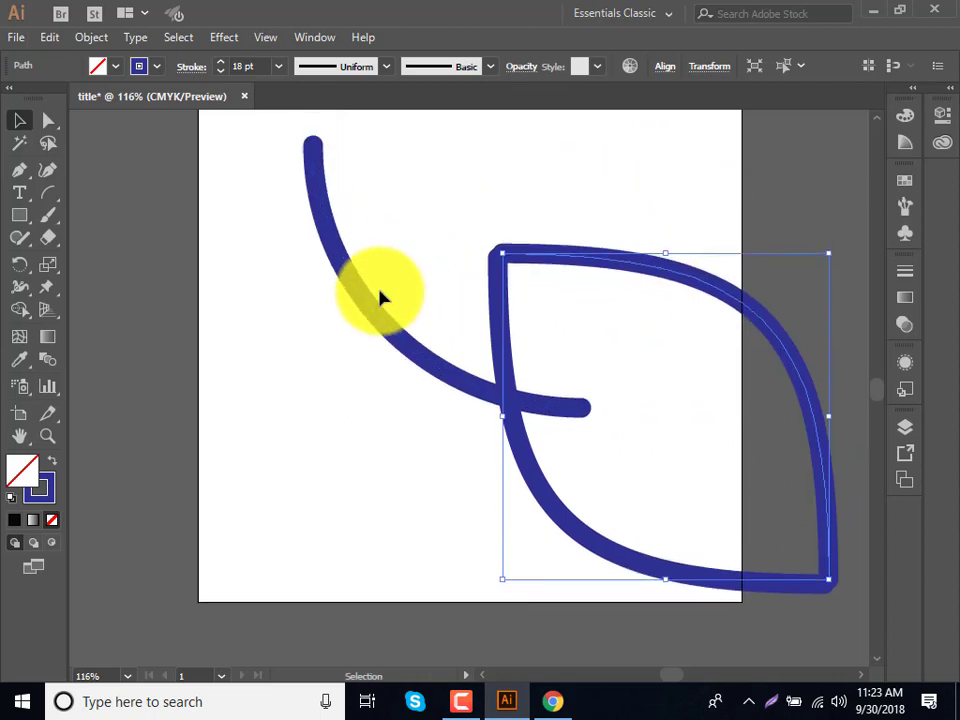
pyautogui.moveTo(402, 259)
pyautogui.mouseDown()
pyautogui.moveTo(352, 403)
pyautogui.moveTo(345, 396)
pyautogui.mouseUp()
pyautogui.press('Delete')
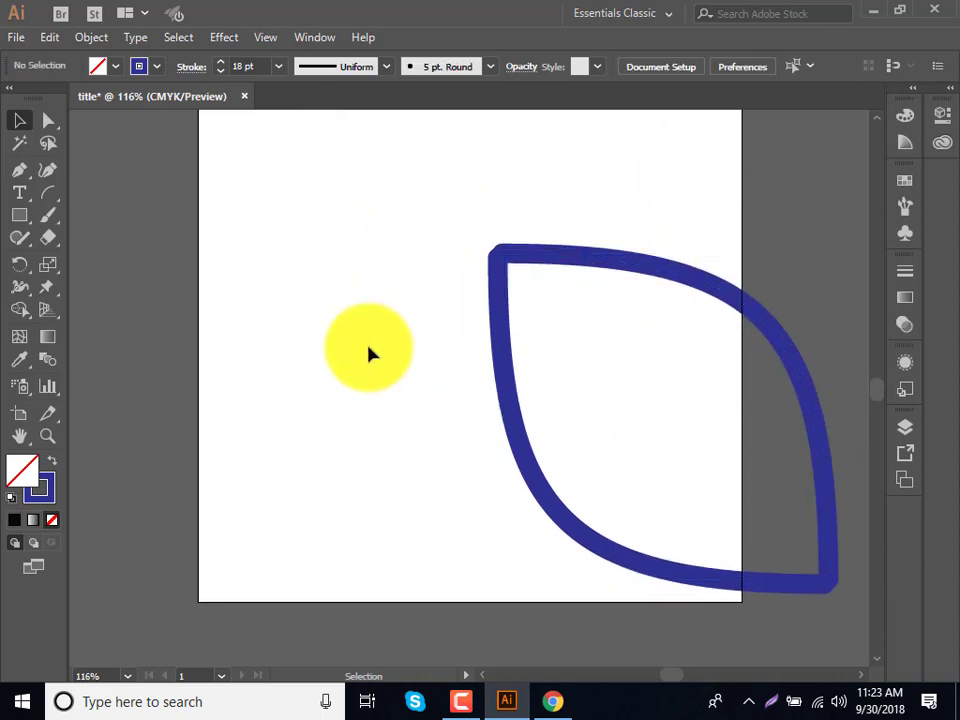
# Step: Scale the leaf down to about 214 × 239 px to fit the artboard
pyautogui.moveTo(398, 186)
pyautogui.mouseDown()
pyautogui.moveTo(703, 528)
pyautogui.moveTo(700, 520)
pyautogui.mouseUp()
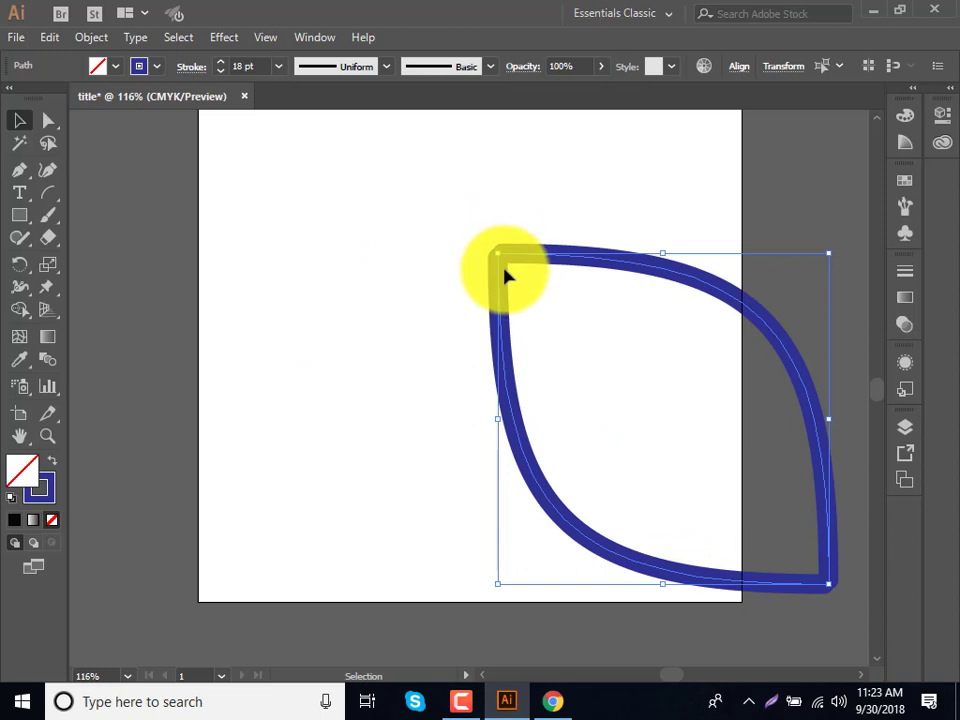
pyautogui.moveTo(505, 272); pyautogui.dragTo(328, 208)
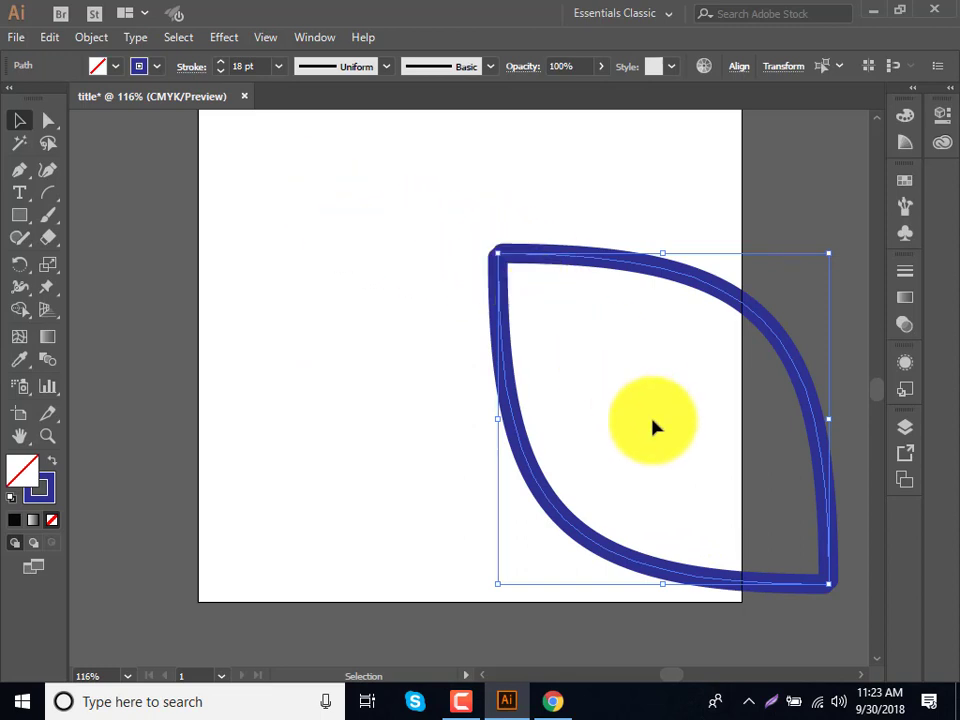
pyautogui.moveTo(672, 444); pyautogui.dragTo(563, 383)
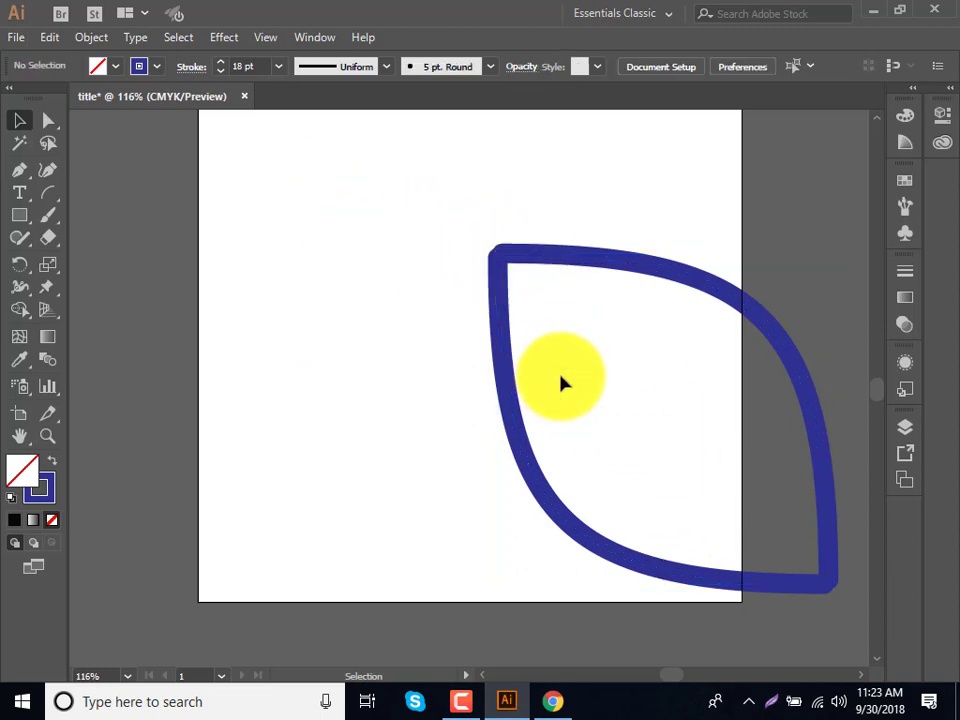
pyautogui.moveTo(392, 204)
pyautogui.mouseDown()
pyautogui.moveTo(834, 577)
pyautogui.moveTo(711, 503)
pyautogui.mouseUp()
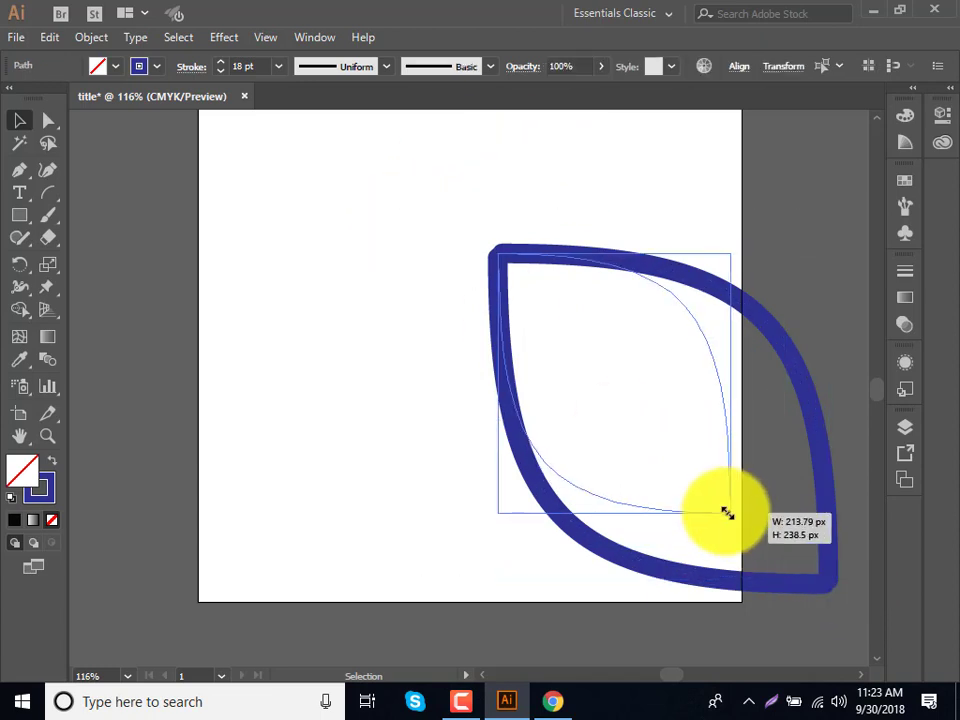
pyautogui.click(703, 560)
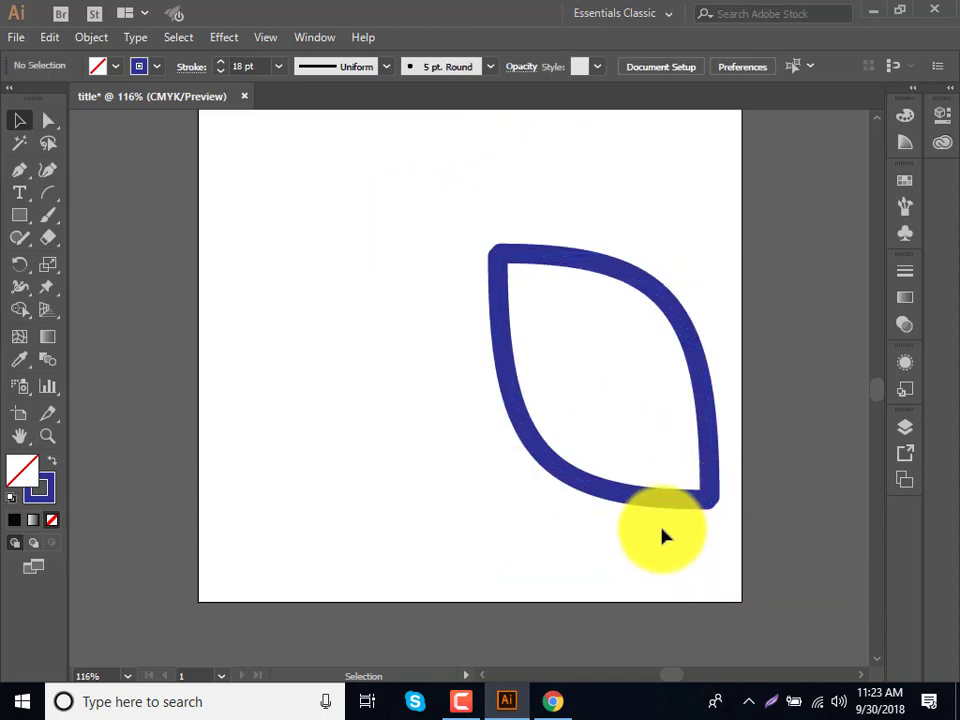
# Step: Draw a Closed-type arc beside the leaf
pyautogui.click(52, 193)
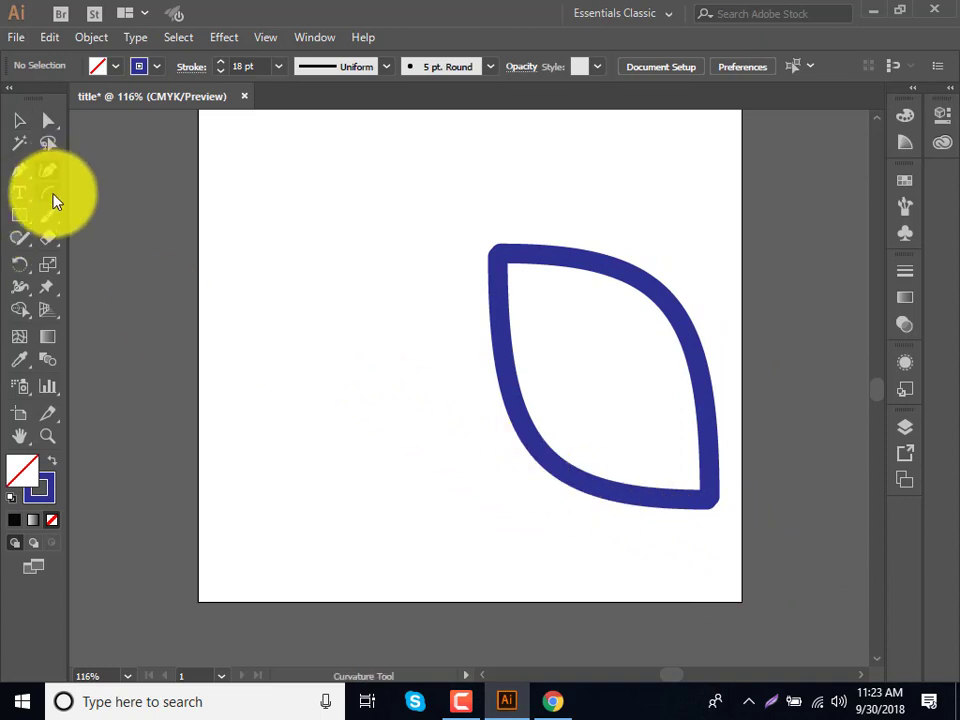
pyautogui.click(270, 241)
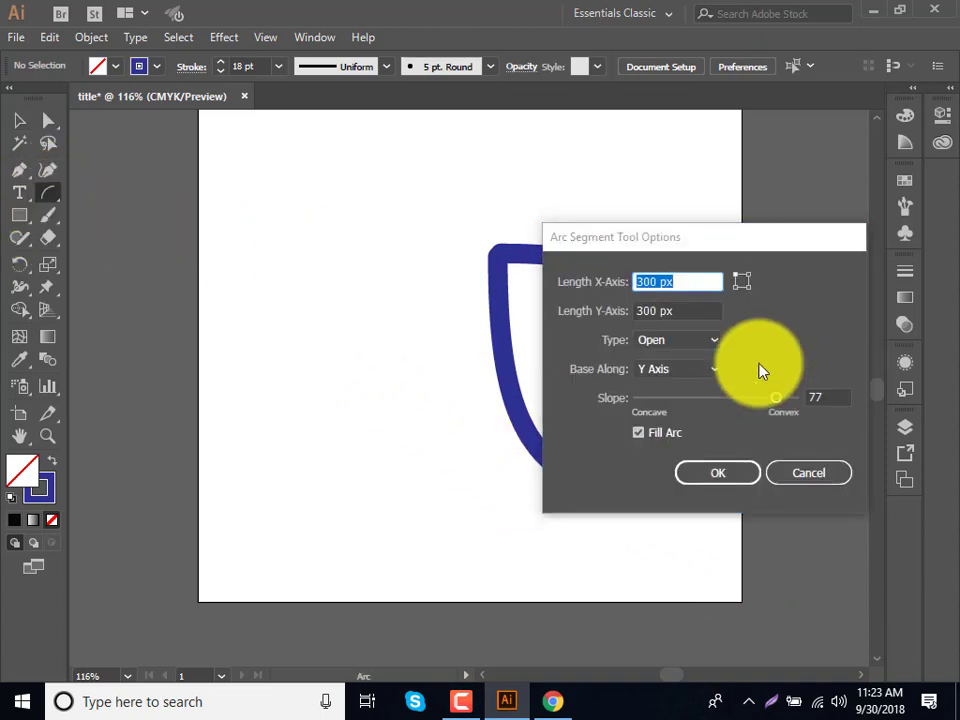
pyautogui.click(677, 340)
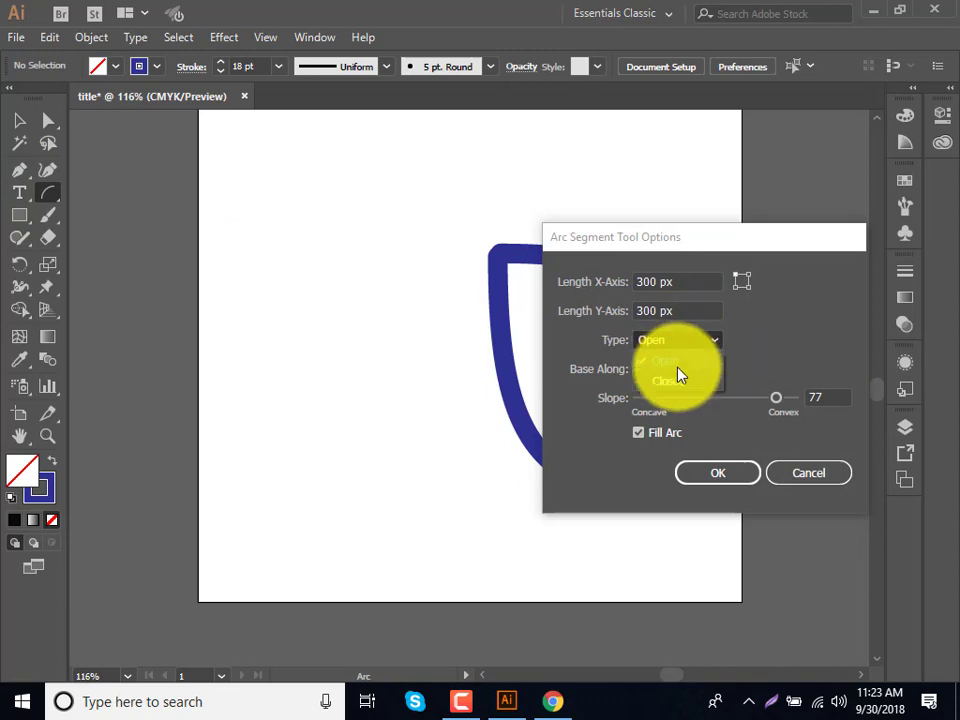
pyautogui.click(677, 376)
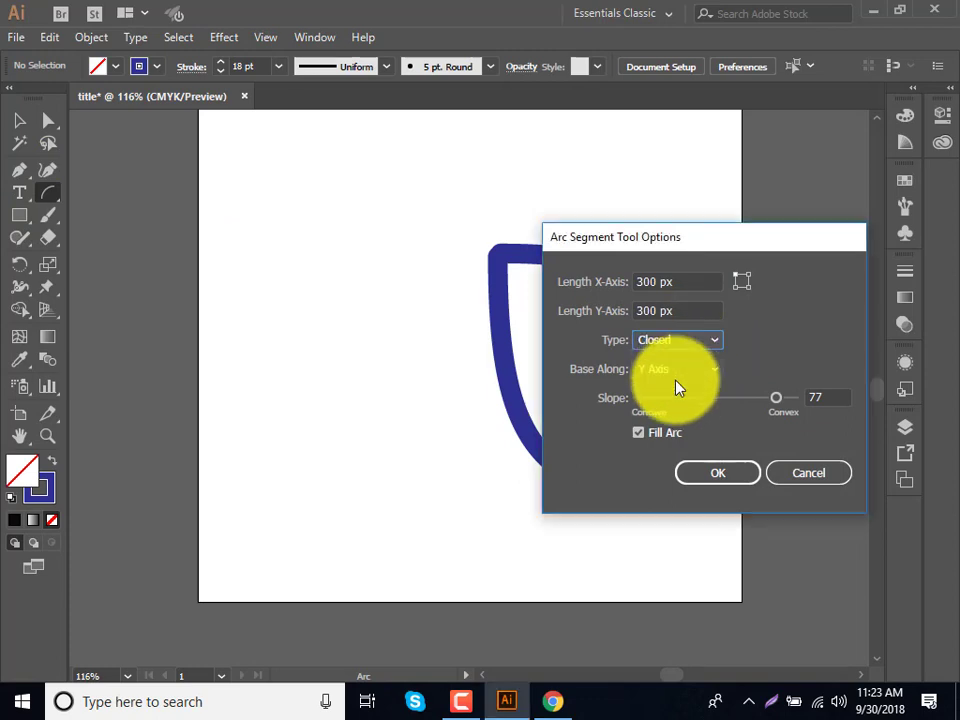
pyautogui.click(723, 478)
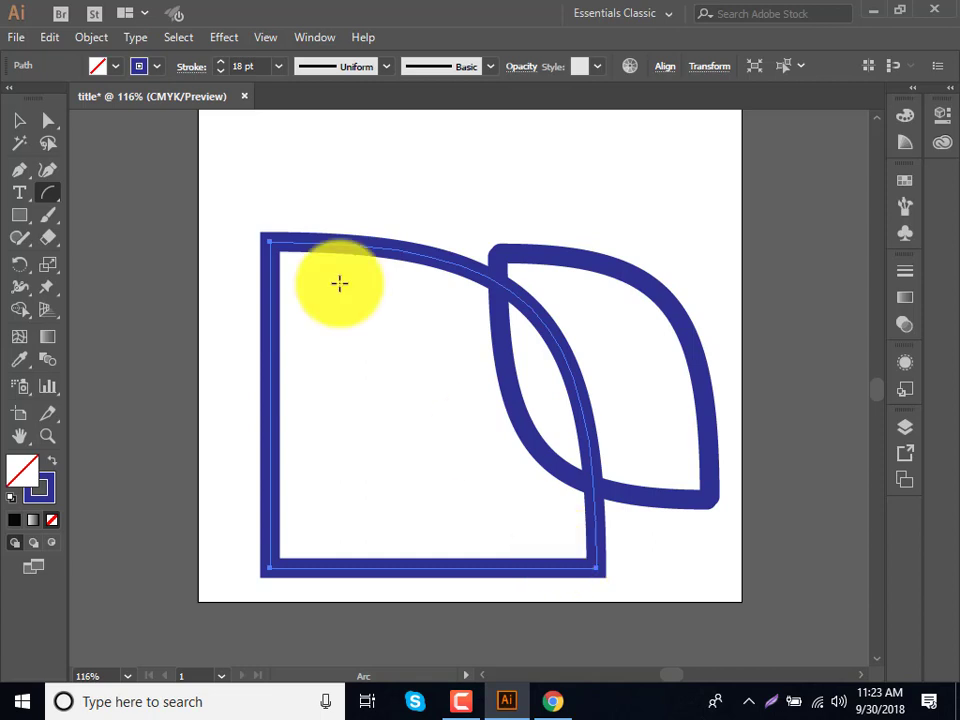
# Step: Select and delete all artwork on the artboard
pyautogui.click(19, 121)
pyautogui.moveTo(278, 207); pyautogui.dragTo(643, 553)
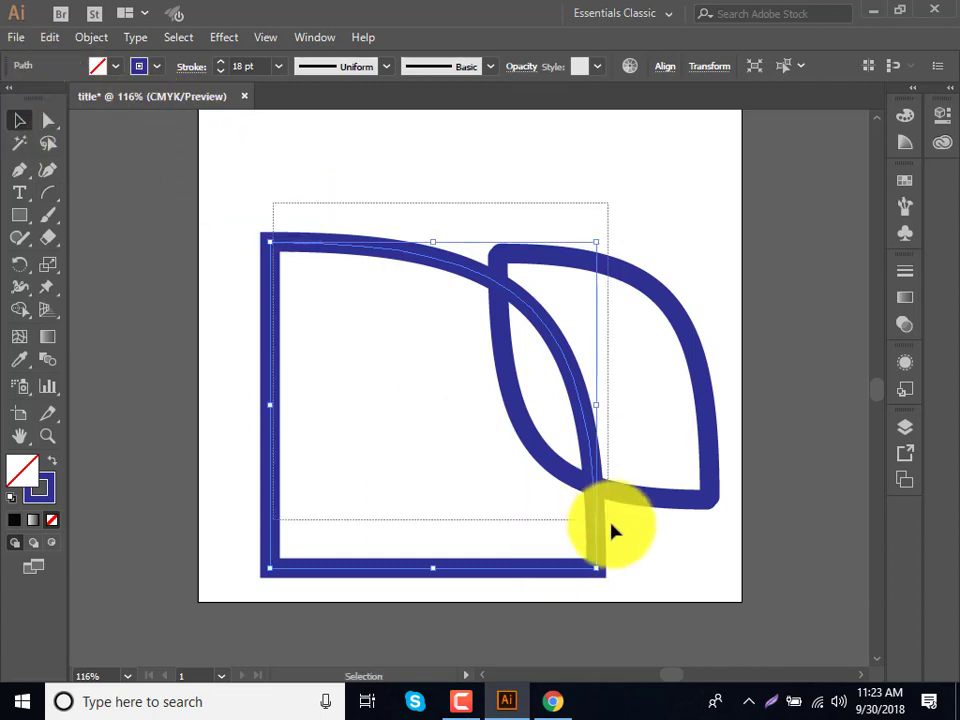
pyautogui.press('Delete')
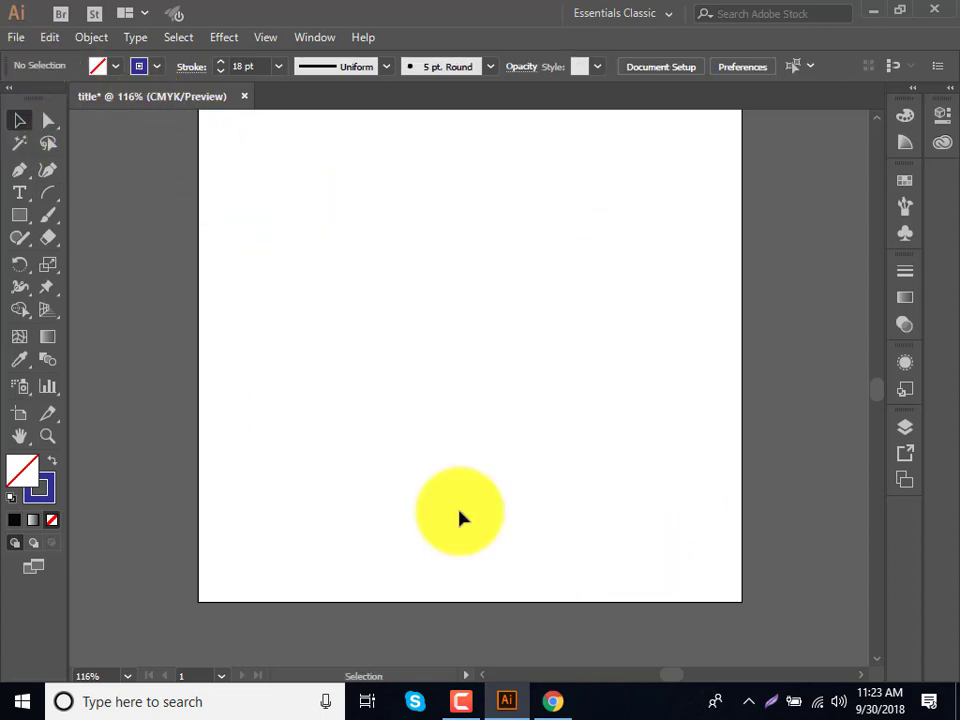
# Step: Tear off the Rectangle tool group into a floating panel and choose the Ellipse tool
pyautogui.click(49, 192)
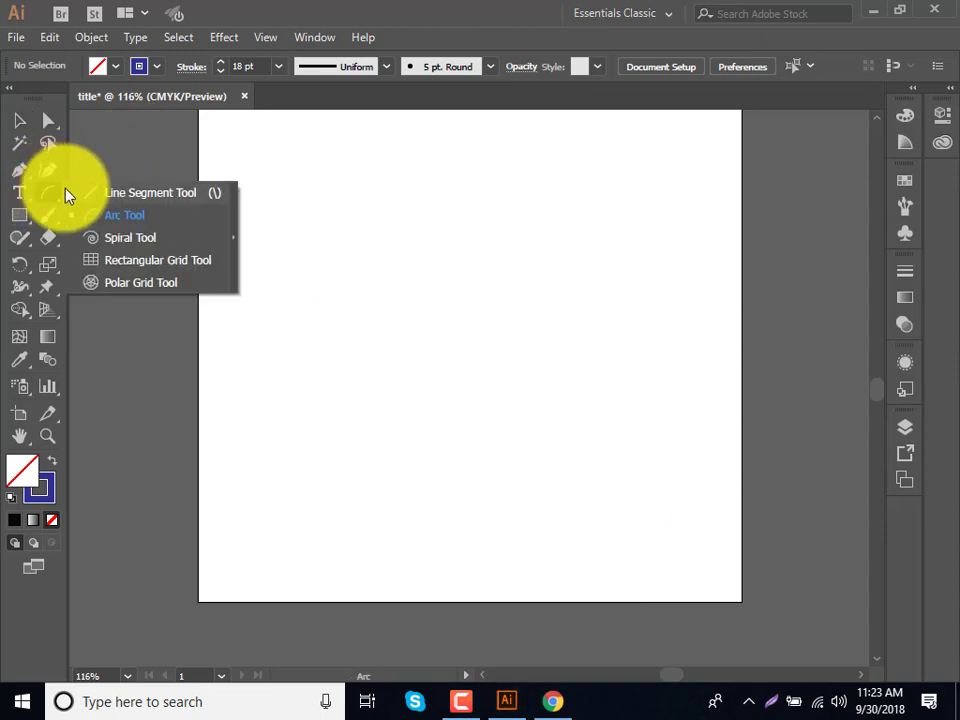
pyautogui.click(46, 193)
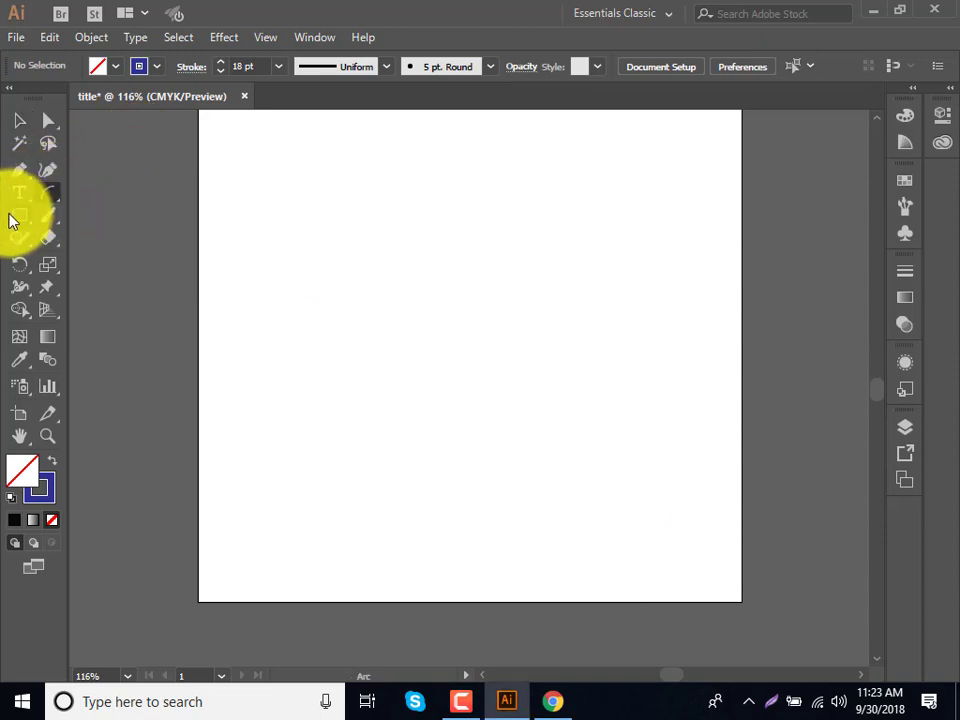
pyautogui.click(17, 214)
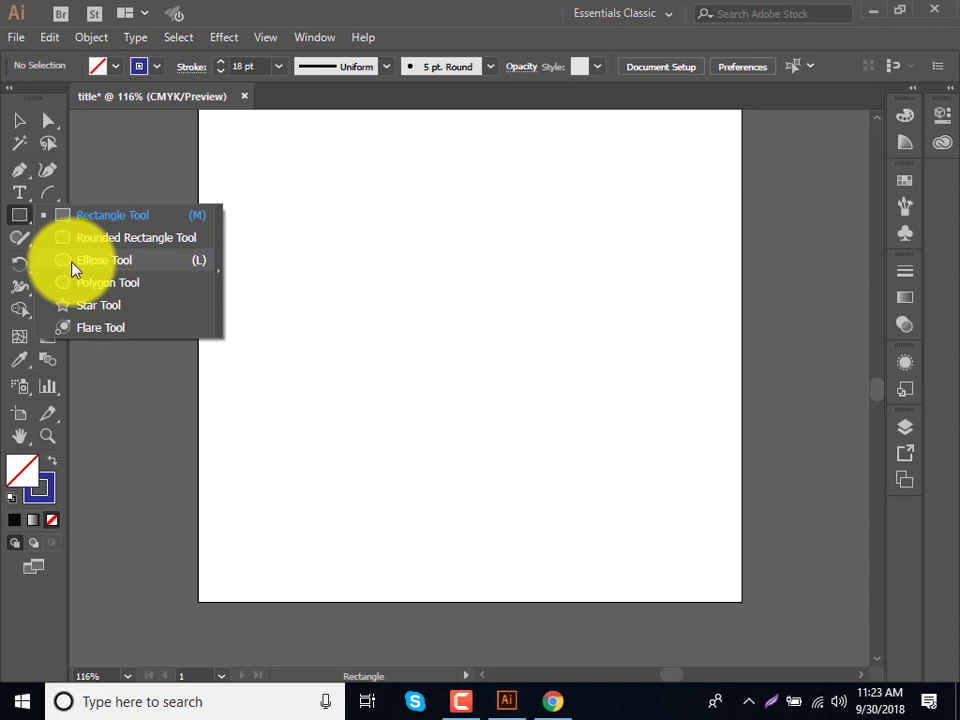
pyautogui.click(25, 220)
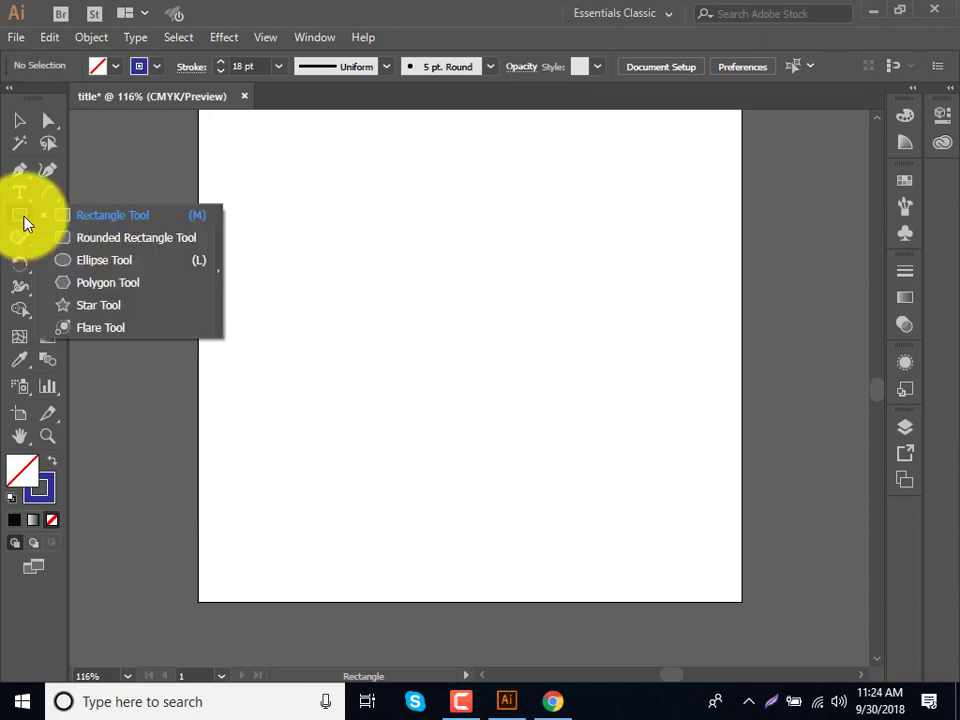
pyautogui.click(218, 271)
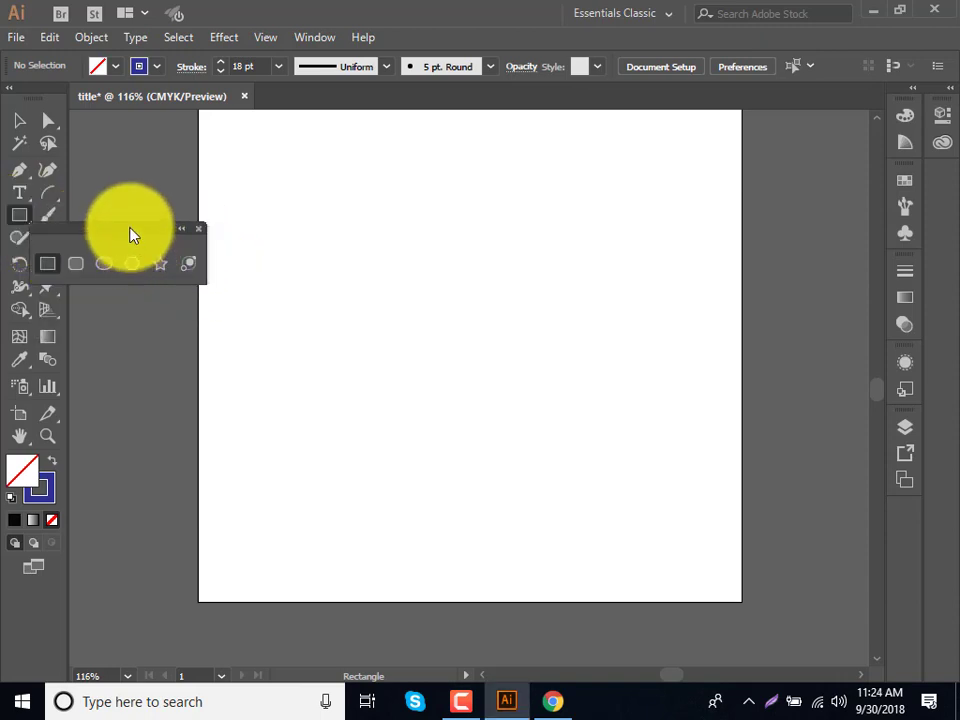
pyautogui.moveTo(130, 233); pyautogui.dragTo(228, 139)
pyautogui.click(203, 171)
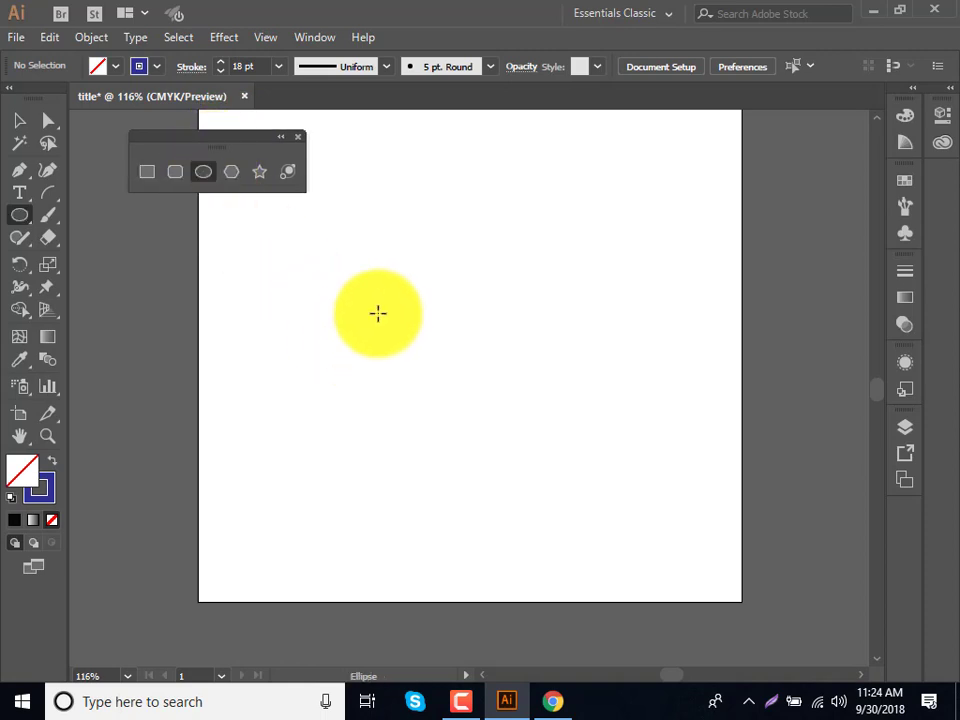
# Step: Draw a circle near the artboard centre and a smaller circle above it
pyautogui.moveTo(378, 313)
pyautogui.mouseDown()
pyautogui.moveTo(517, 455)
pyautogui.moveTo(553, 471)
pyautogui.moveTo(541, 479)
pyautogui.mouseUp()
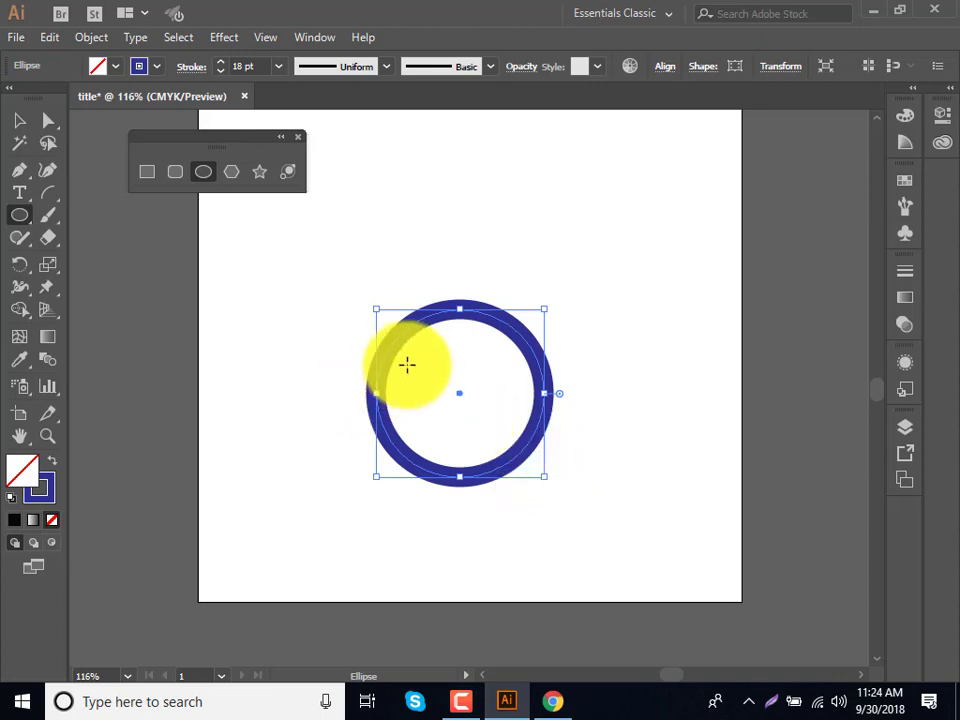
pyautogui.scroll(1, 410, 354)
pyautogui.scroll(2, 418, 319)
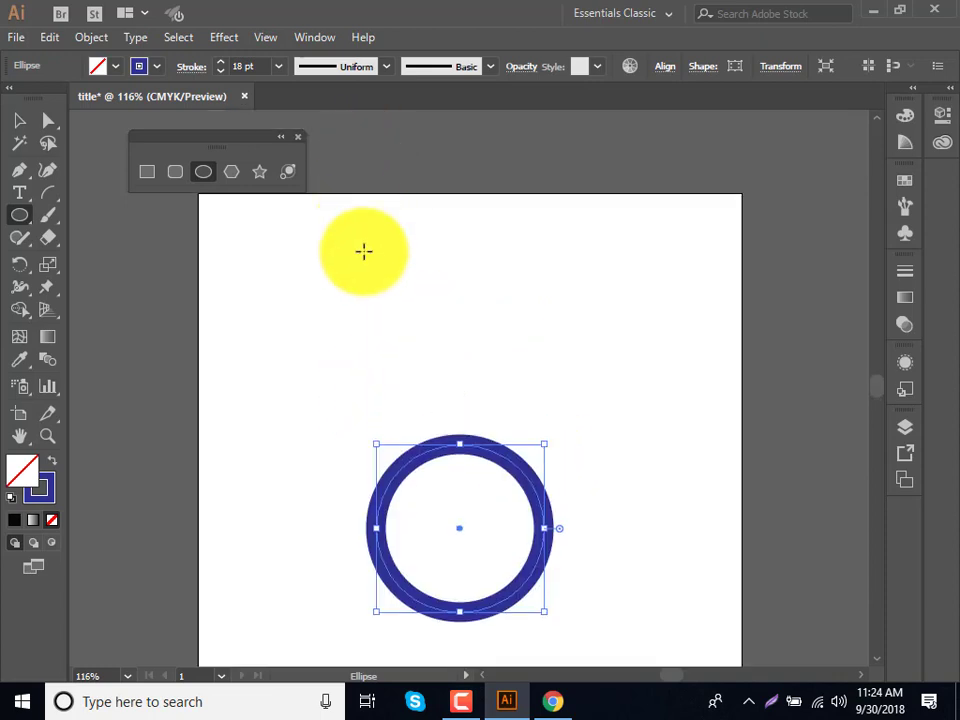
pyautogui.moveTo(364, 251); pyautogui.dragTo(506, 395)
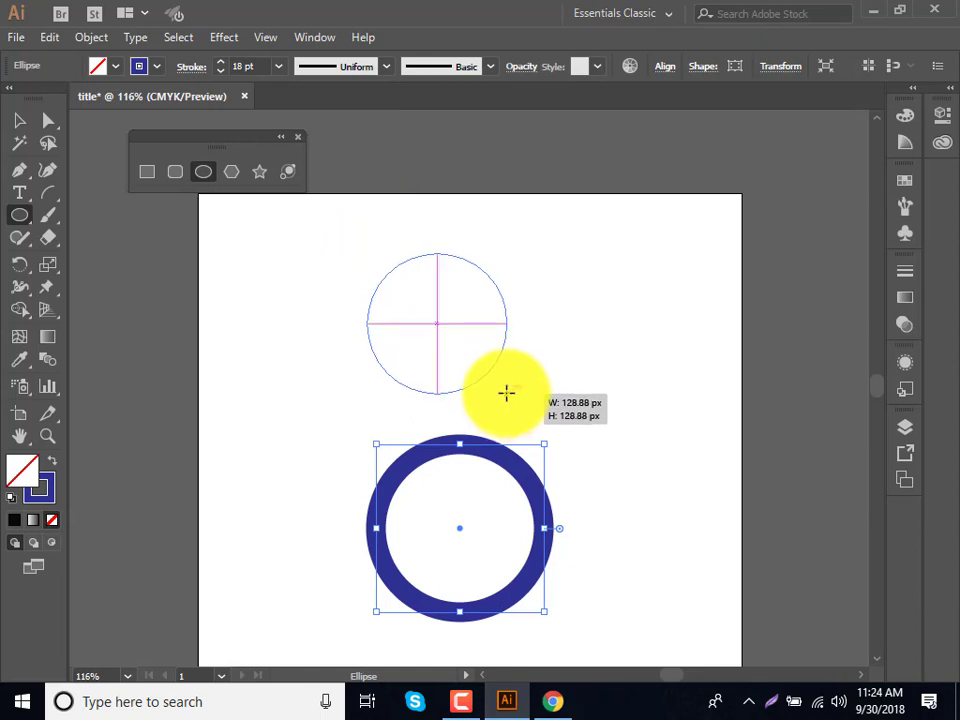
pyautogui.moveTo(506, 392)
pyautogui.mouseDown()
pyautogui.moveTo(433, 373)
pyautogui.moveTo(477, 379)
pyautogui.mouseUp()
pyautogui.moveTo(489, 382); pyautogui.dragTo(500, 385)
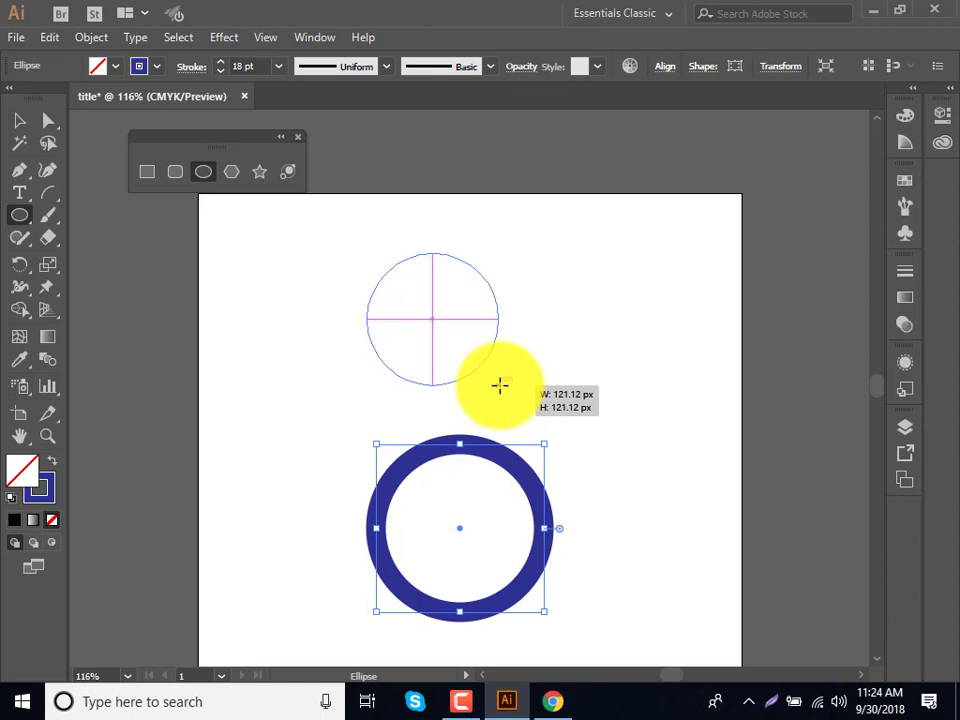
pyautogui.moveTo(500, 385); pyautogui.dragTo(504, 385)
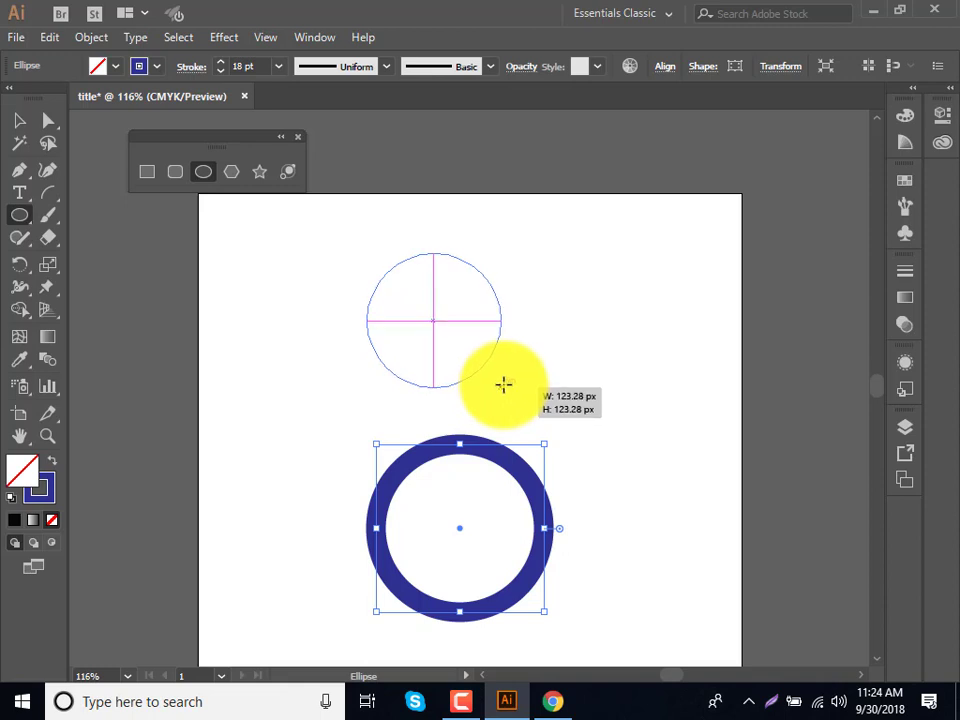
pyautogui.moveTo(504, 385); pyautogui.dragTo(503, 384)
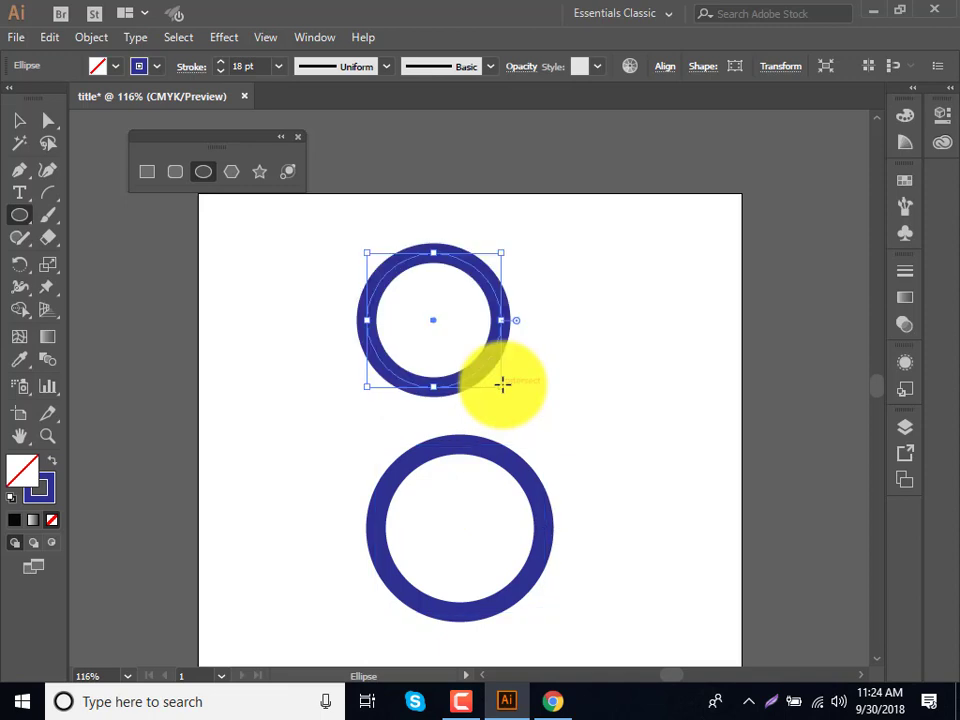
# Step: Add a larger circle at the right and marquee-select all three circles
pyautogui.click(647, 392)
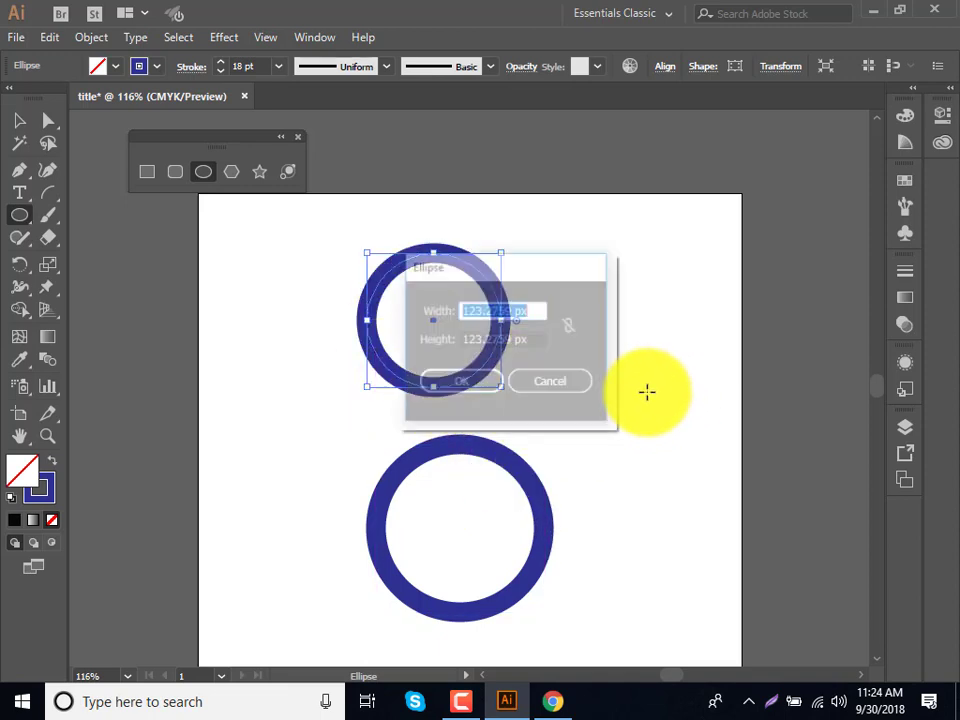
pyautogui.click(568, 388)
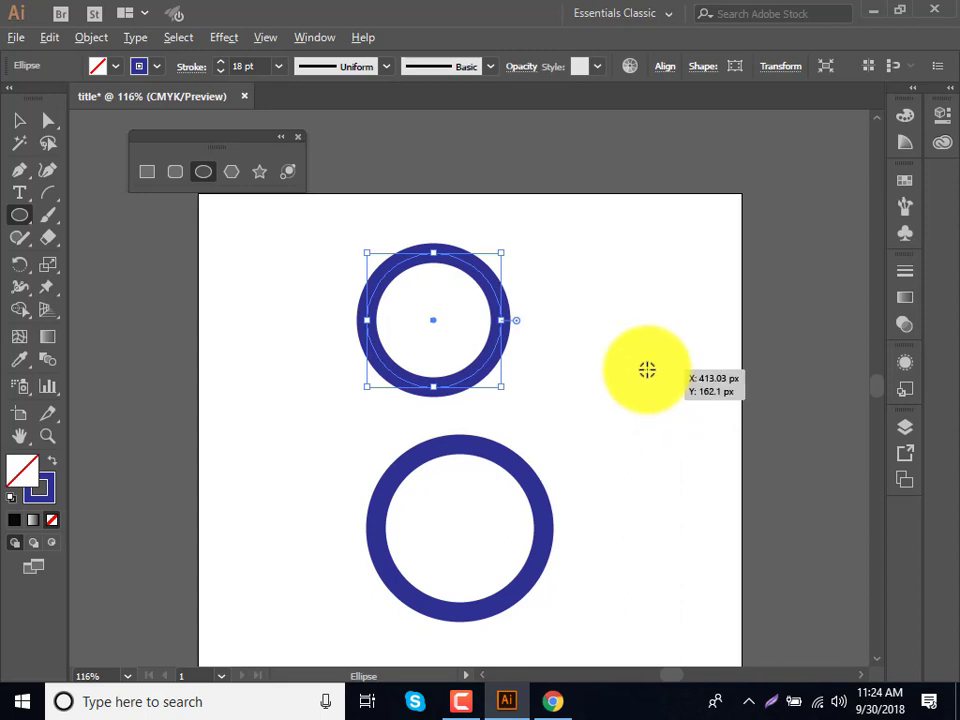
pyautogui.moveTo(647, 370); pyautogui.dragTo(686, 478)
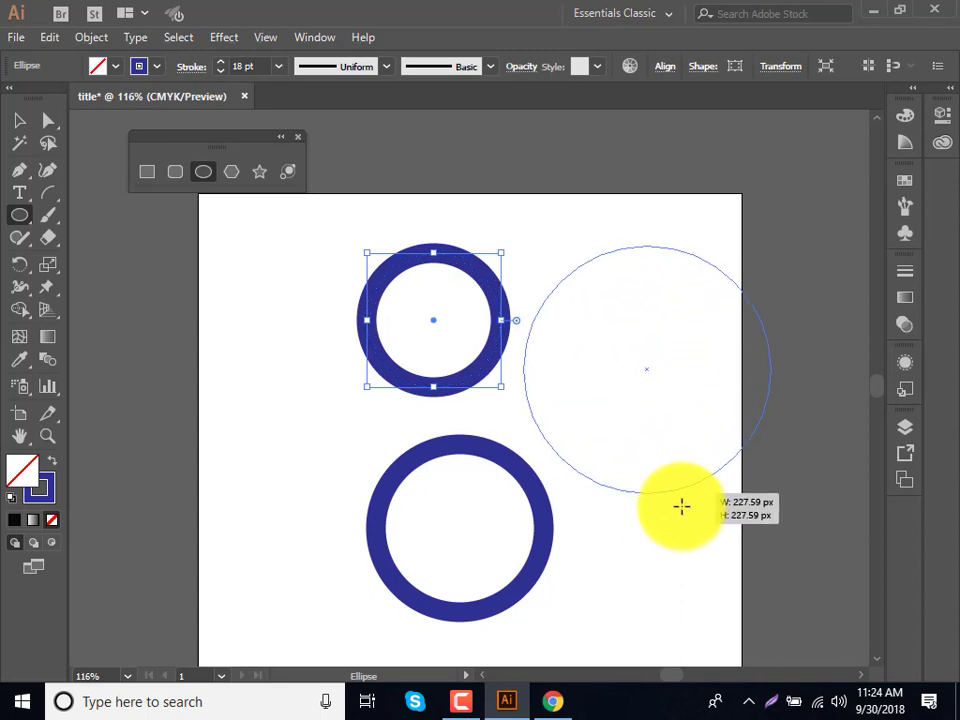
pyautogui.moveTo(686, 478)
pyautogui.mouseDown()
pyautogui.moveTo(697, 549)
pyautogui.moveTo(695, 408)
pyautogui.moveTo(707, 563)
pyautogui.moveTo(690, 453)
pyautogui.mouseUp()
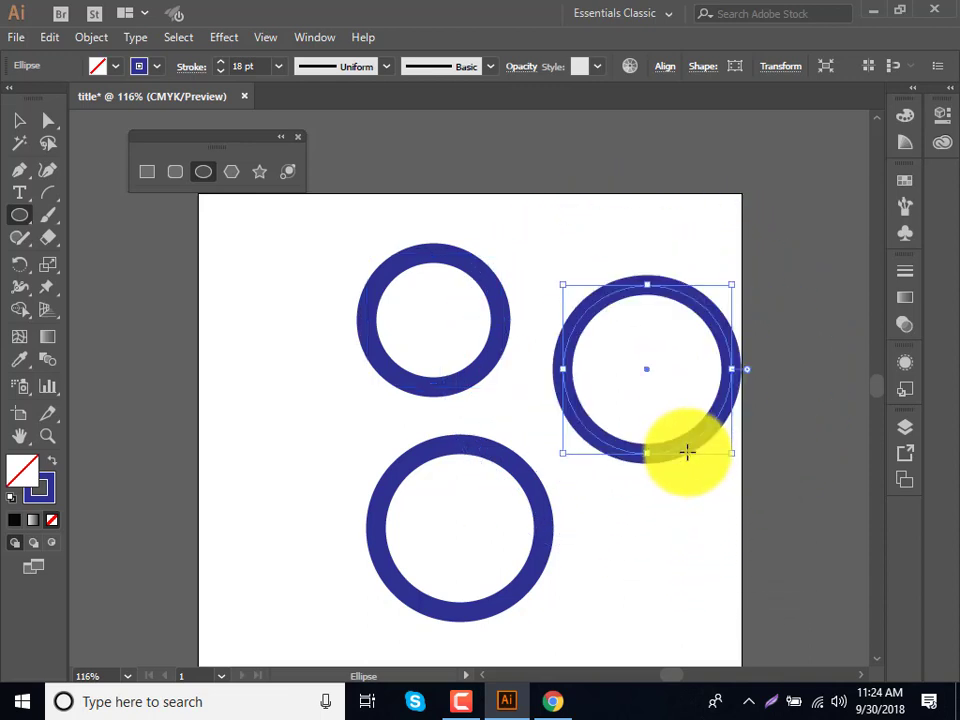
pyautogui.click(19, 120)
pyautogui.moveTo(281, 239)
pyautogui.mouseDown()
pyautogui.moveTo(590, 453)
pyautogui.moveTo(668, 589)
pyautogui.mouseUp()
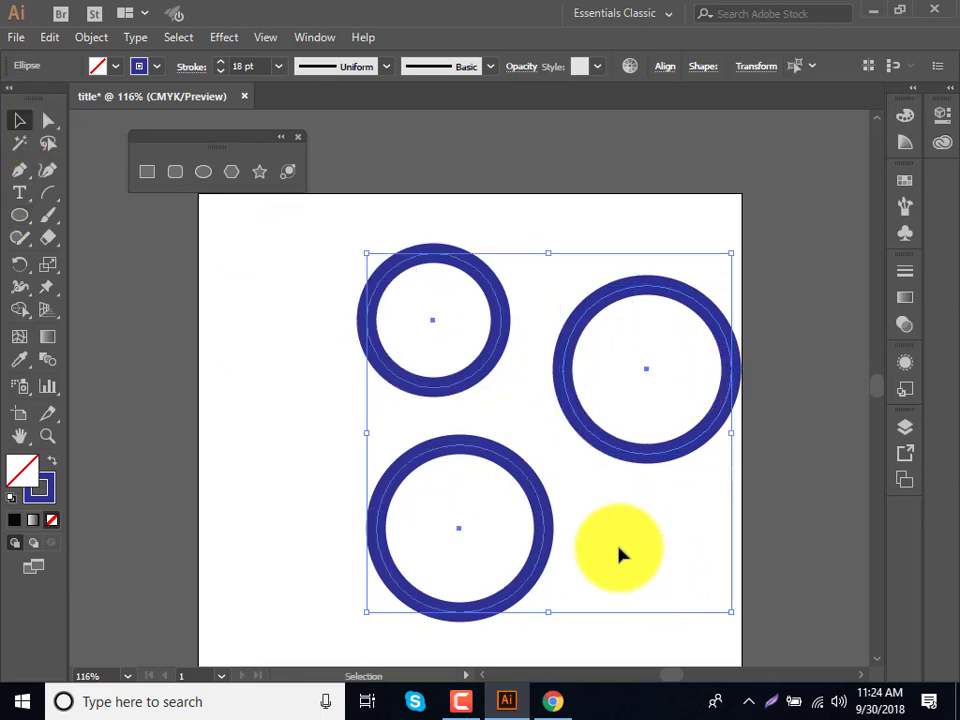
# Step: Delete the circles and create an exact 200 × 200 px circle
pyautogui.press('Delete')
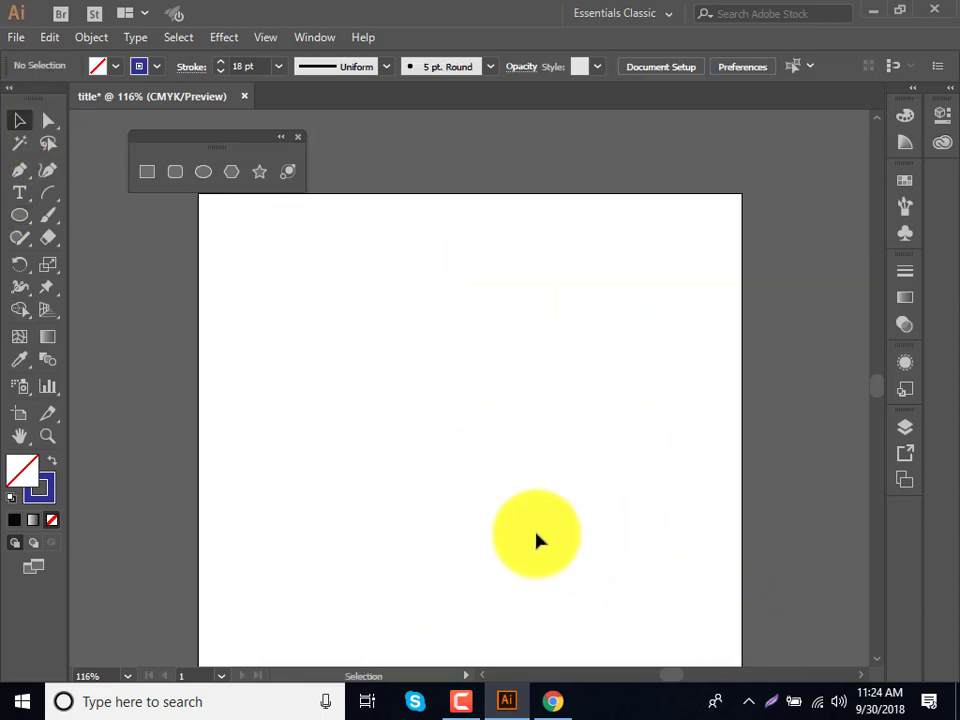
pyautogui.click(19, 214)
pyautogui.click(338, 344)
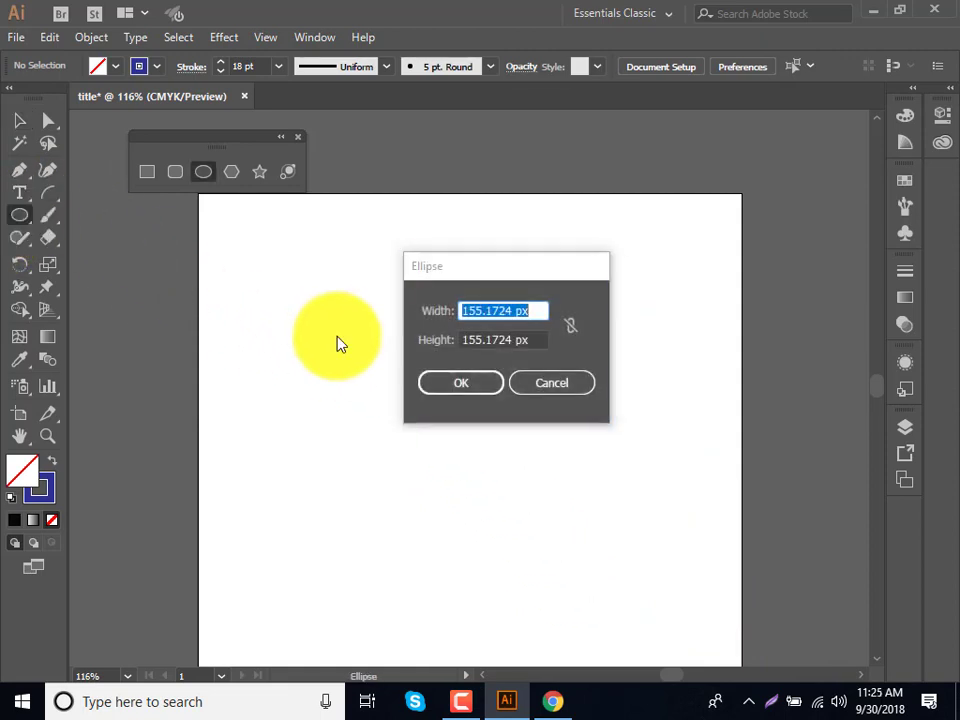
pyautogui.write('200')
pyautogui.click(518, 339)
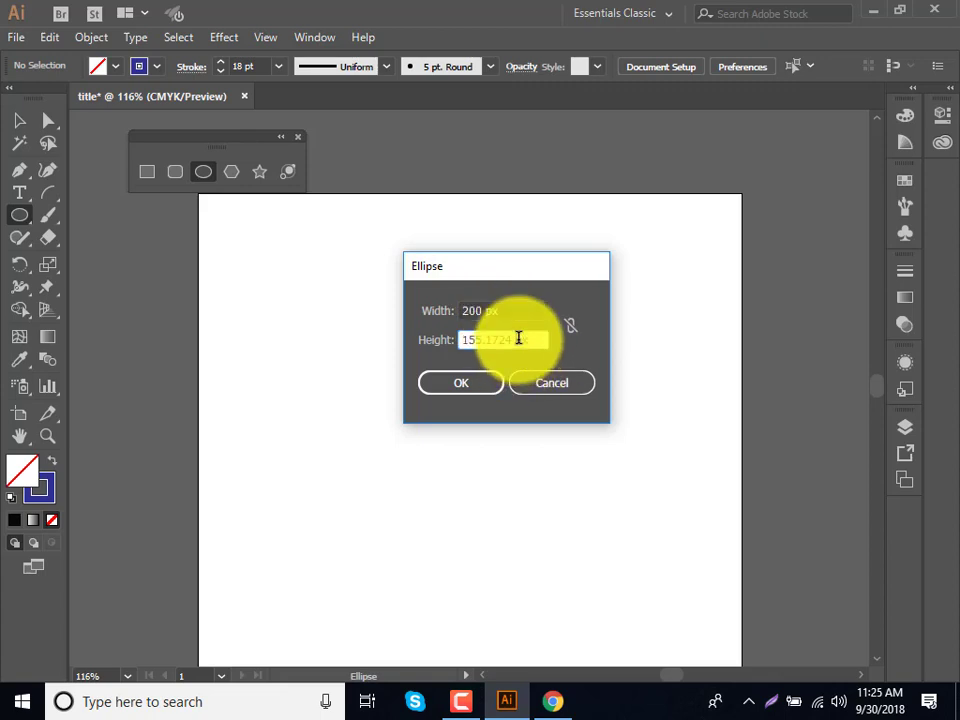
pyautogui.doubleClick(515, 340)
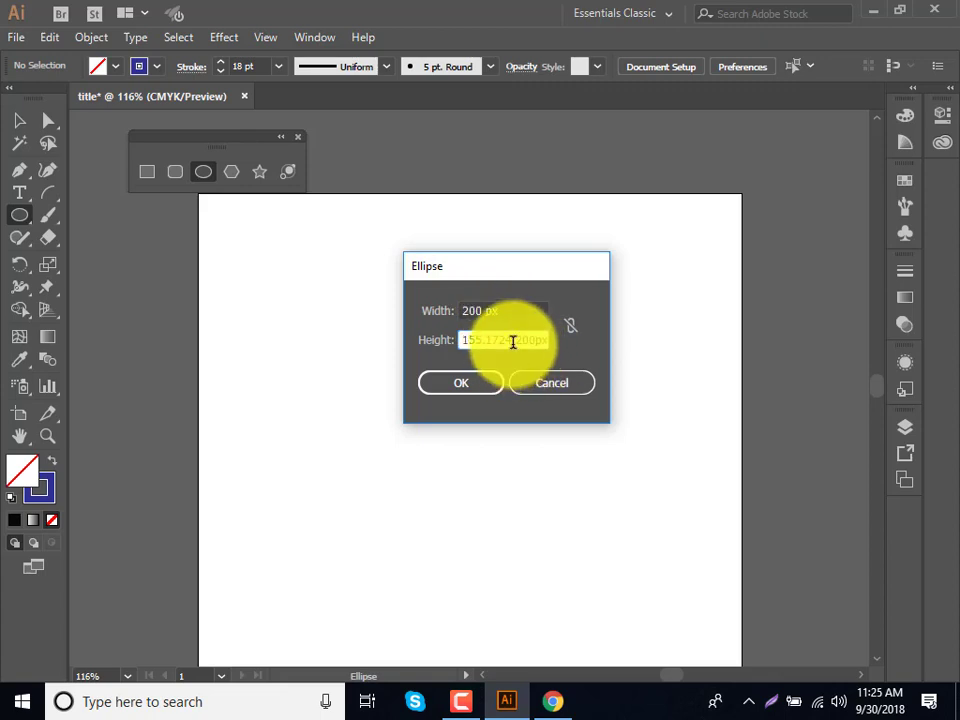
pyautogui.write('200')
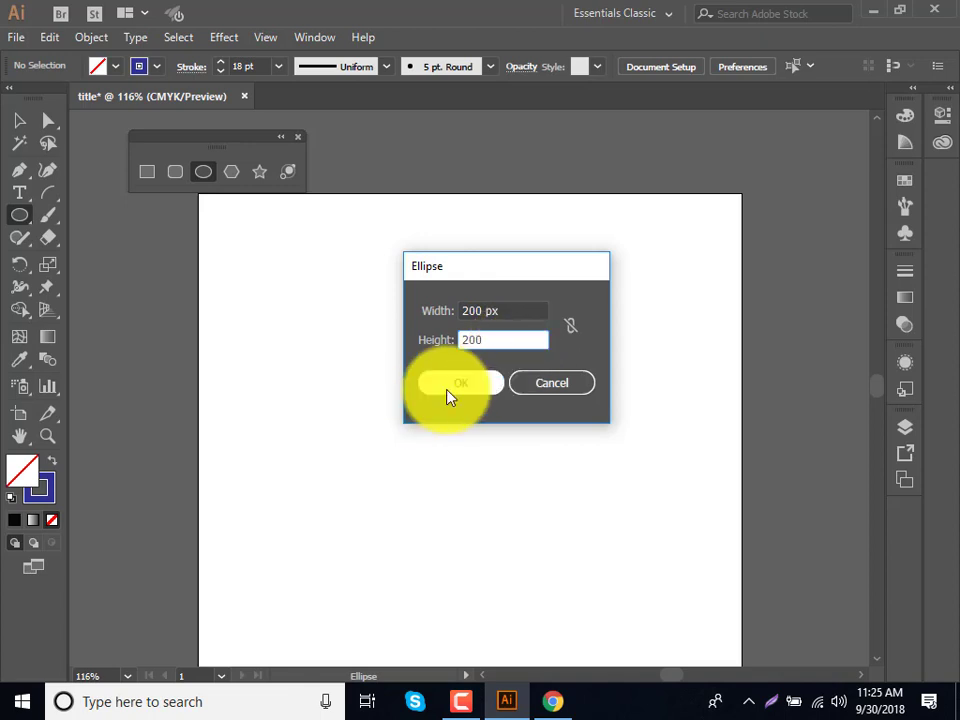
pyautogui.click(448, 390)
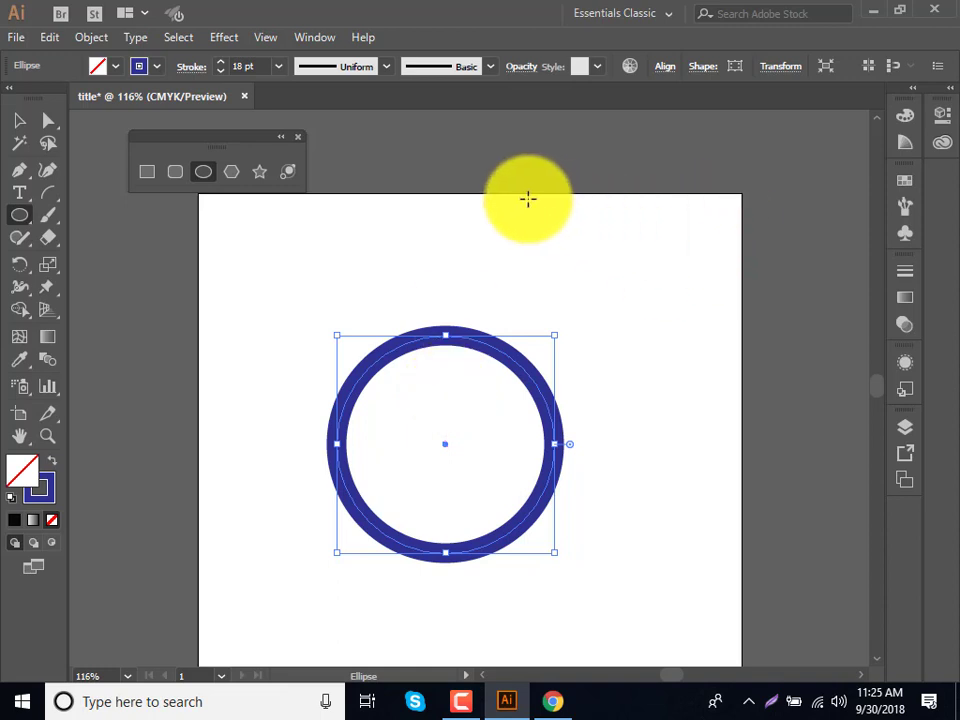
# Step: Draw three more circles at the upper right, upper left and lower right
pyautogui.moveTo(527, 198); pyautogui.dragTo(715, 380)
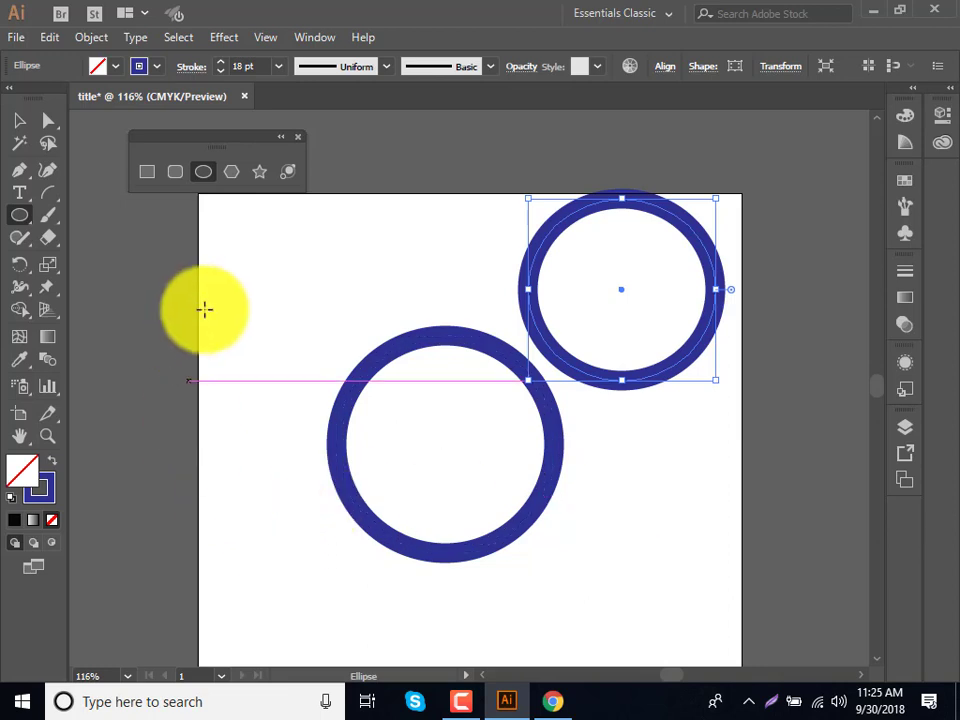
pyautogui.moveTo(268, 232)
pyautogui.mouseDown()
pyautogui.moveTo(404, 328)
pyautogui.moveTo(404, 368)
pyautogui.mouseUp()
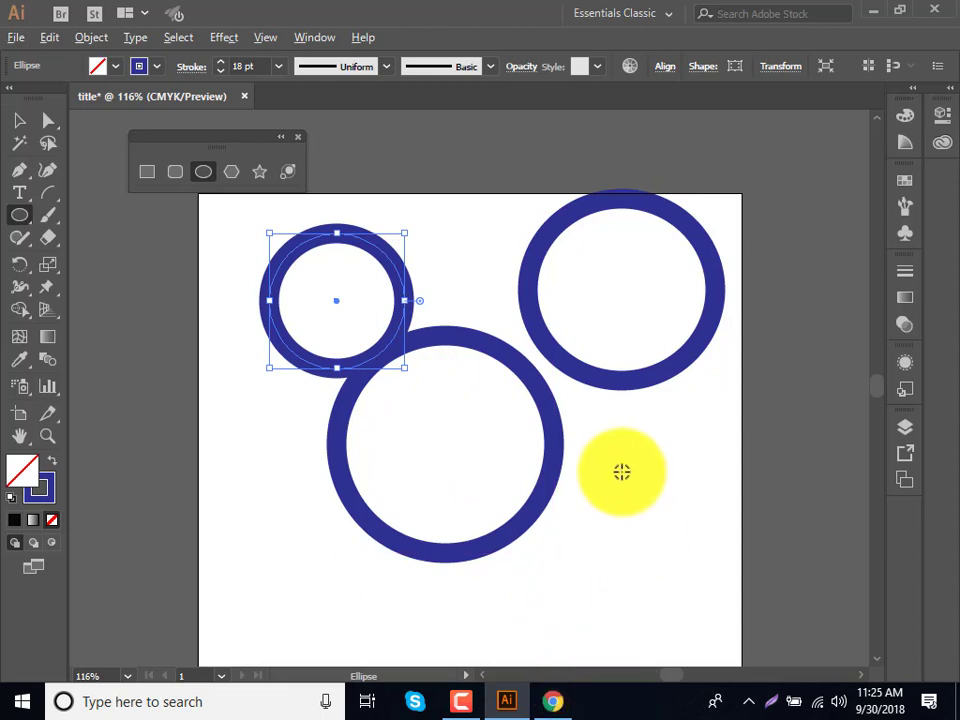
pyautogui.moveTo(621, 470); pyautogui.dragTo(708, 620)
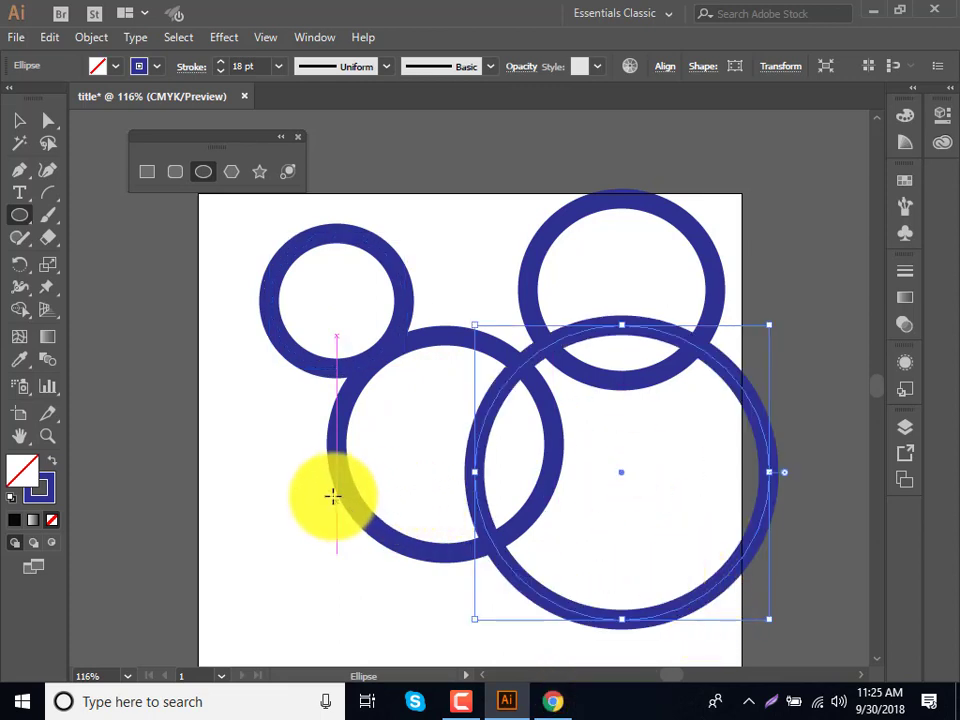
# Step: Add an exact 300 × 300 px circle and select every circle
pyautogui.click(275, 506)
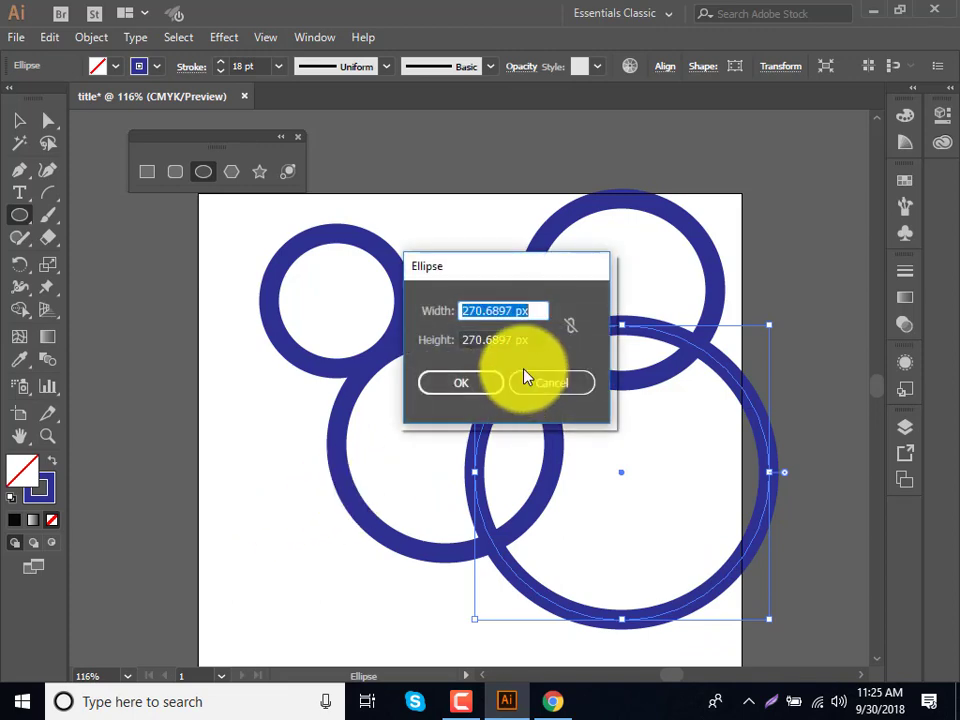
pyautogui.write('300')
pyautogui.press('Tab')
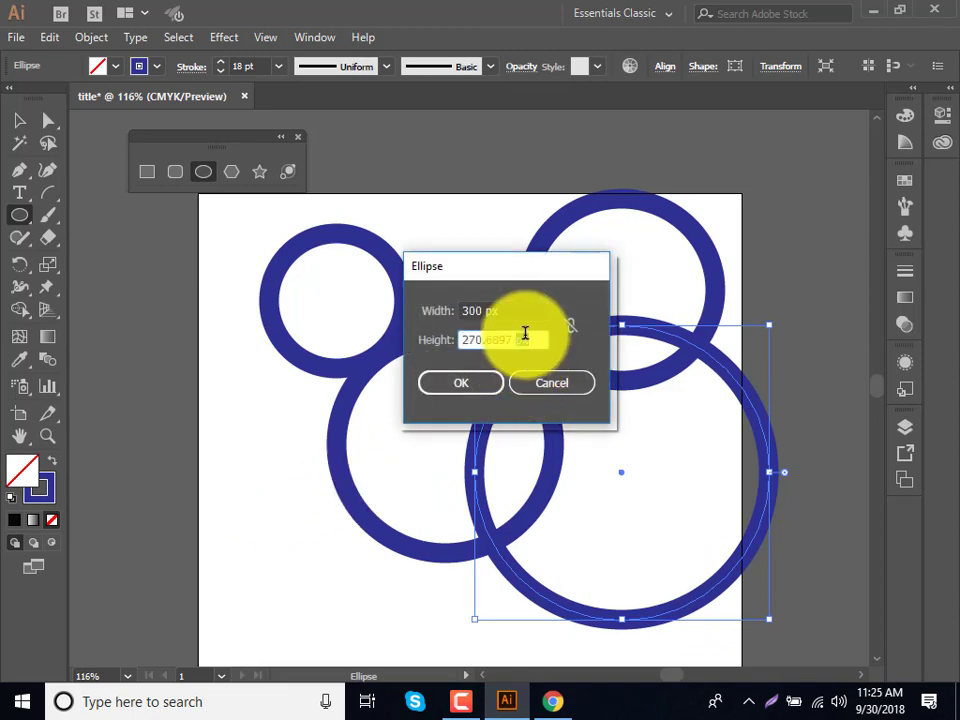
pyautogui.write('00')
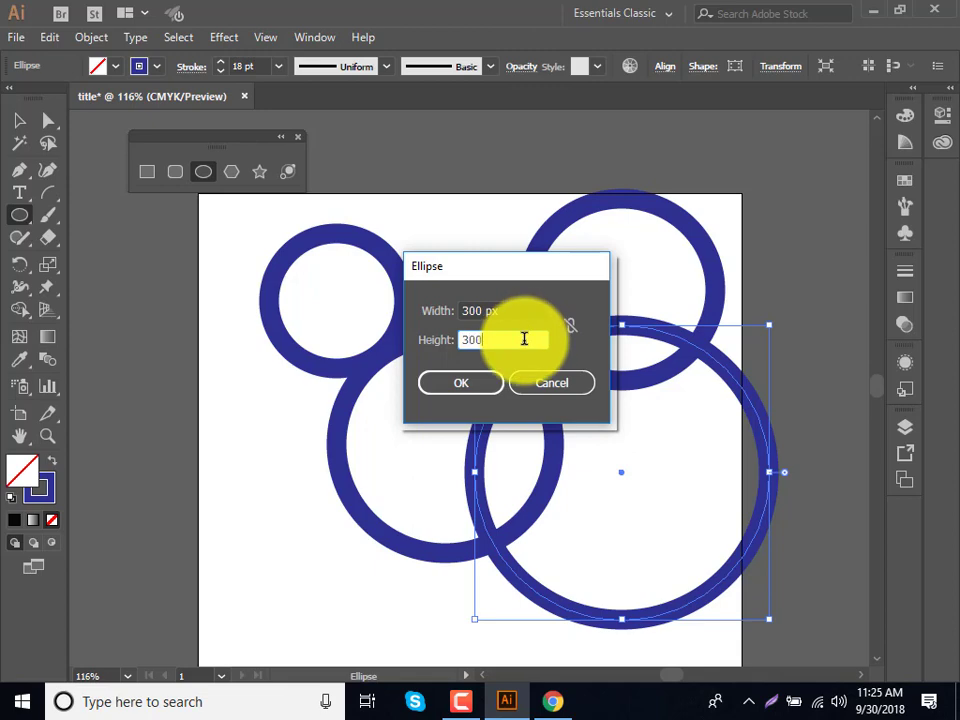
pyautogui.click(477, 387)
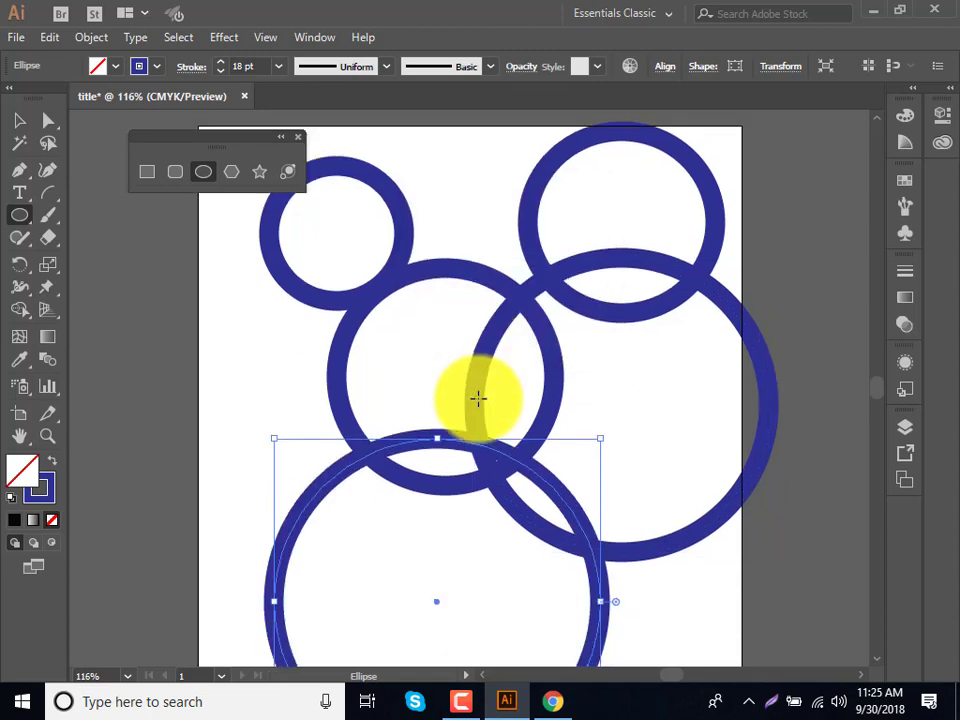
pyautogui.click(20, 120)
pyautogui.moveTo(230, 286); pyautogui.dragTo(819, 671)
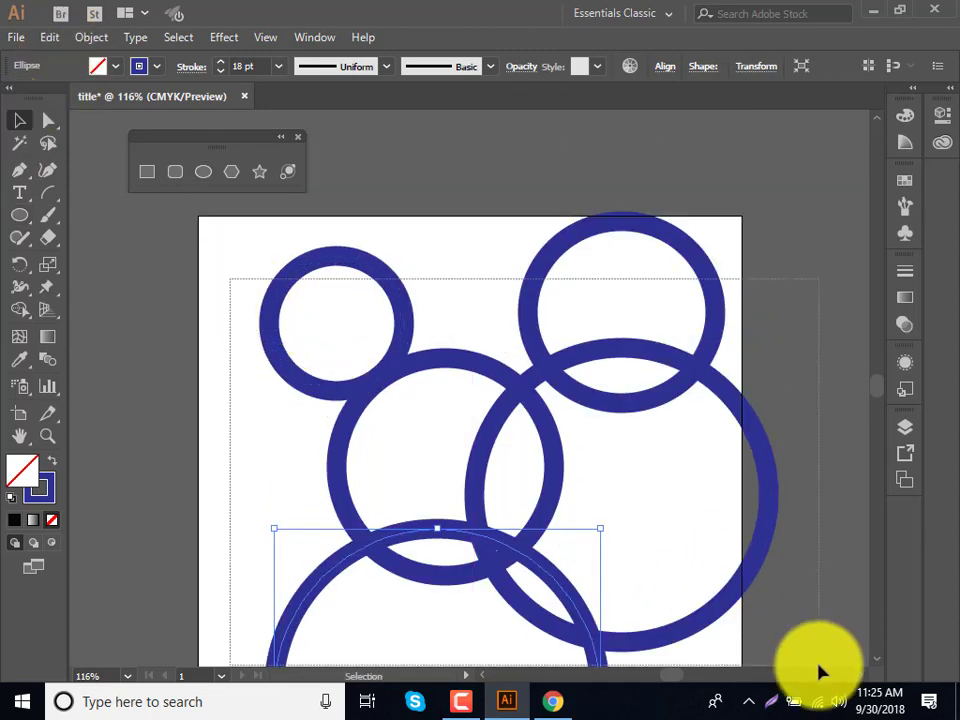
# Step: Delete the selected rings, then draw one thick blue circle of about 306 × 306 px with the Ellipse tool
pyautogui.press('Delete')
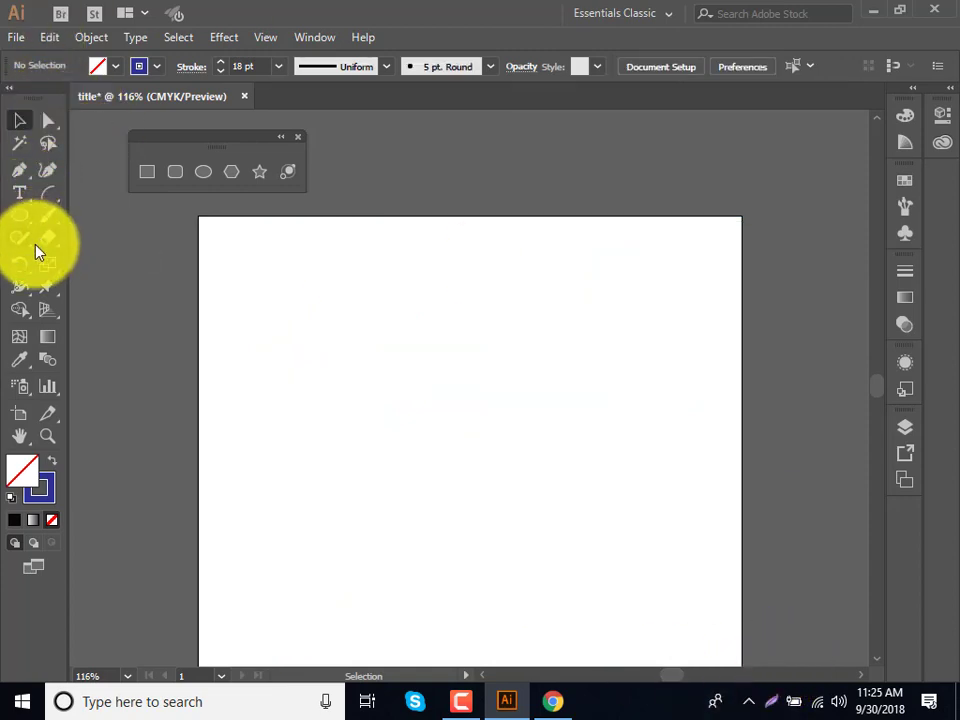
pyautogui.moveTo(20, 214); pyautogui.dragTo(86, 262)
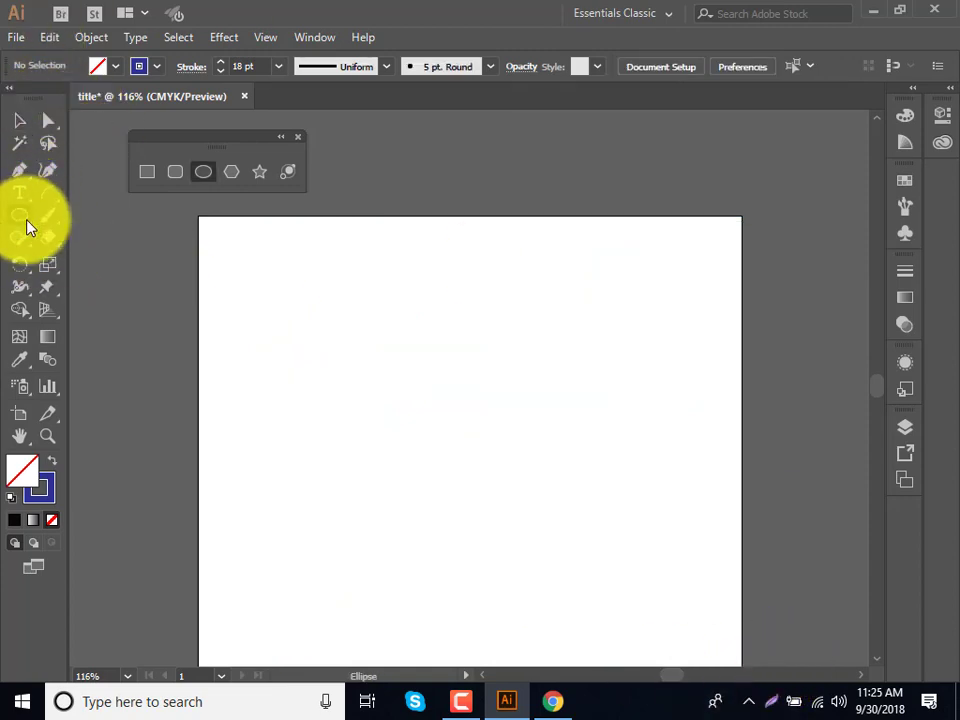
pyautogui.moveTo(232, 294); pyautogui.dragTo(362, 386)
pyautogui.moveTo(540, 519); pyautogui.dragTo(565, 627)
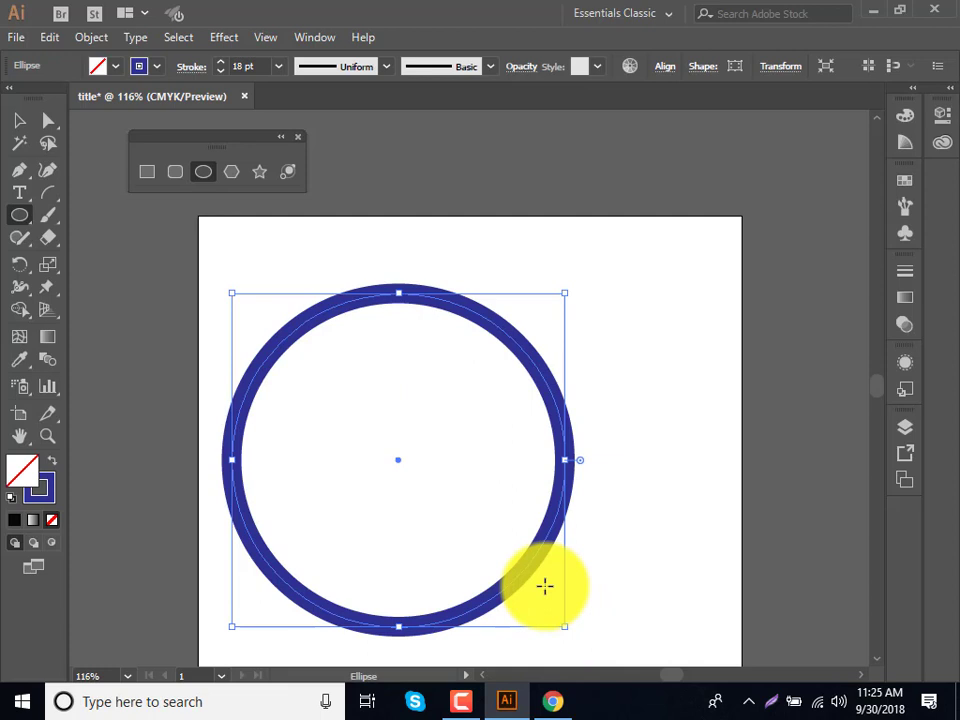
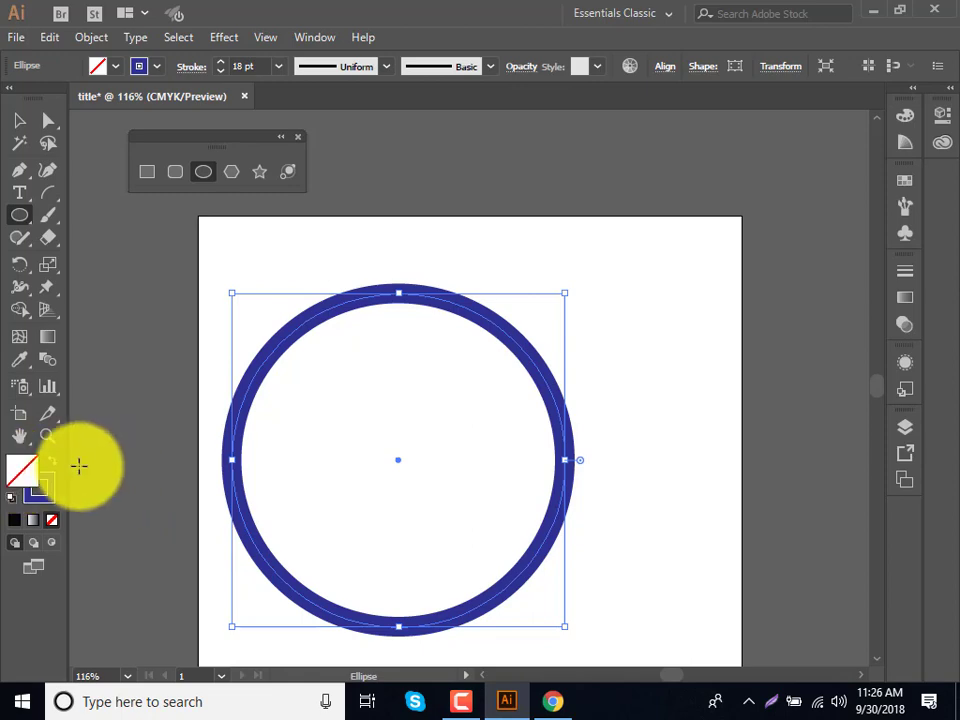
# Step: Try a black fill for the circle in the Color Picker
pyautogui.doubleClick(21, 471)
pyautogui.click(404, 460)
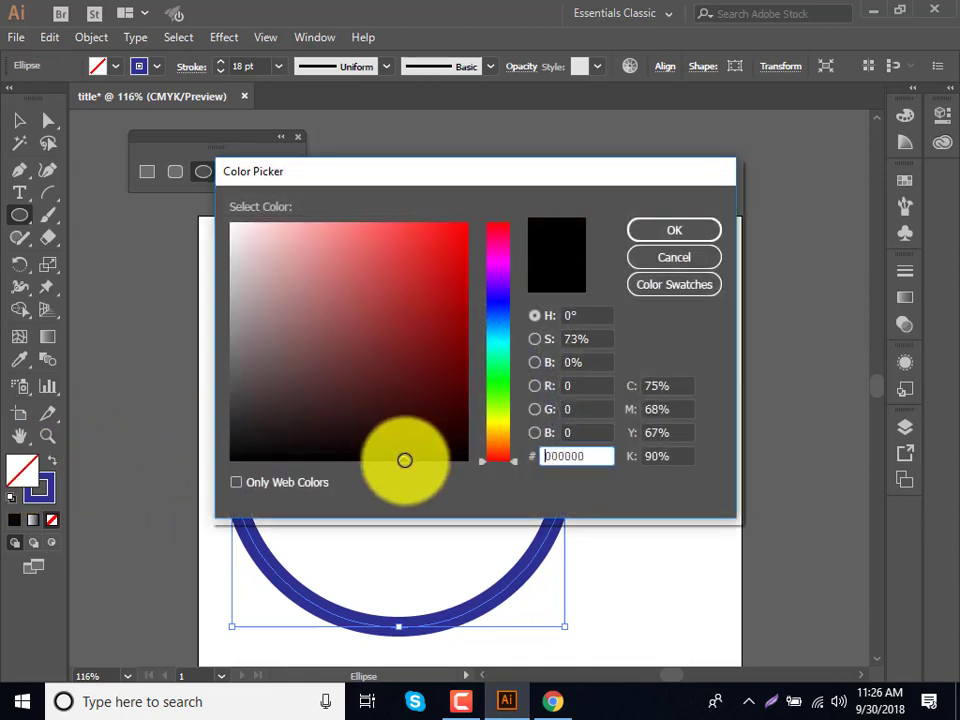
pyautogui.click(664, 231)
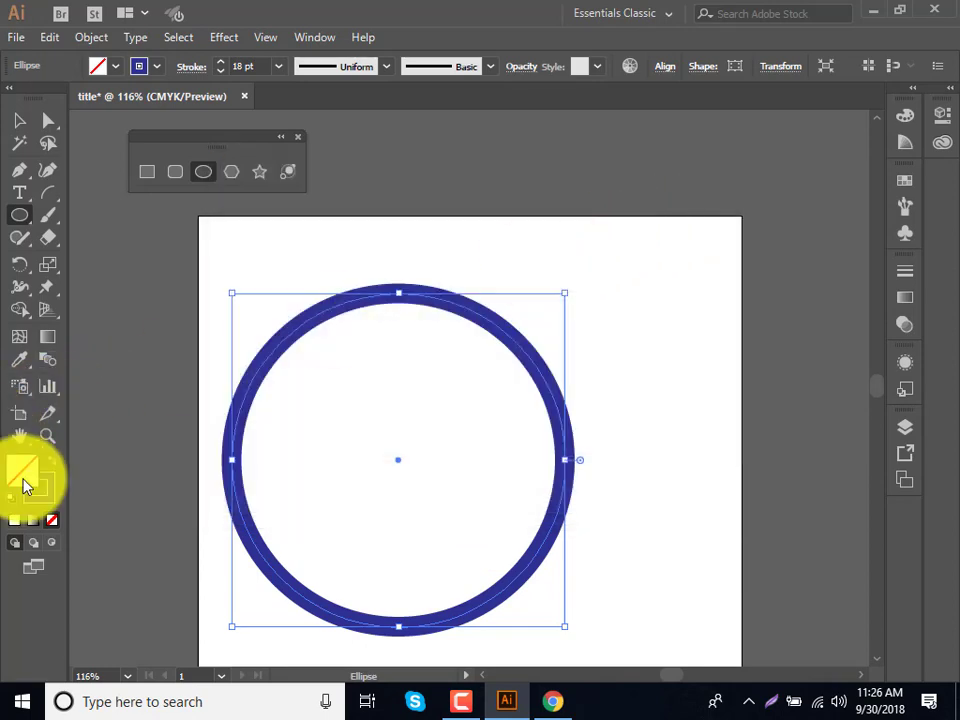
pyautogui.doubleClick(22, 482)
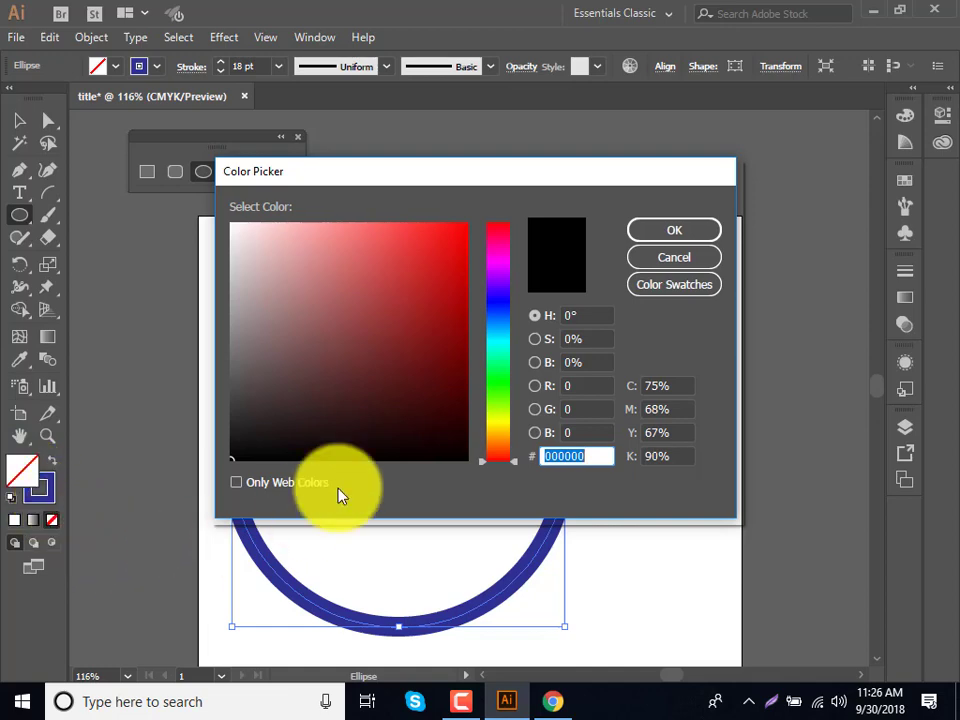
pyautogui.click(682, 238)
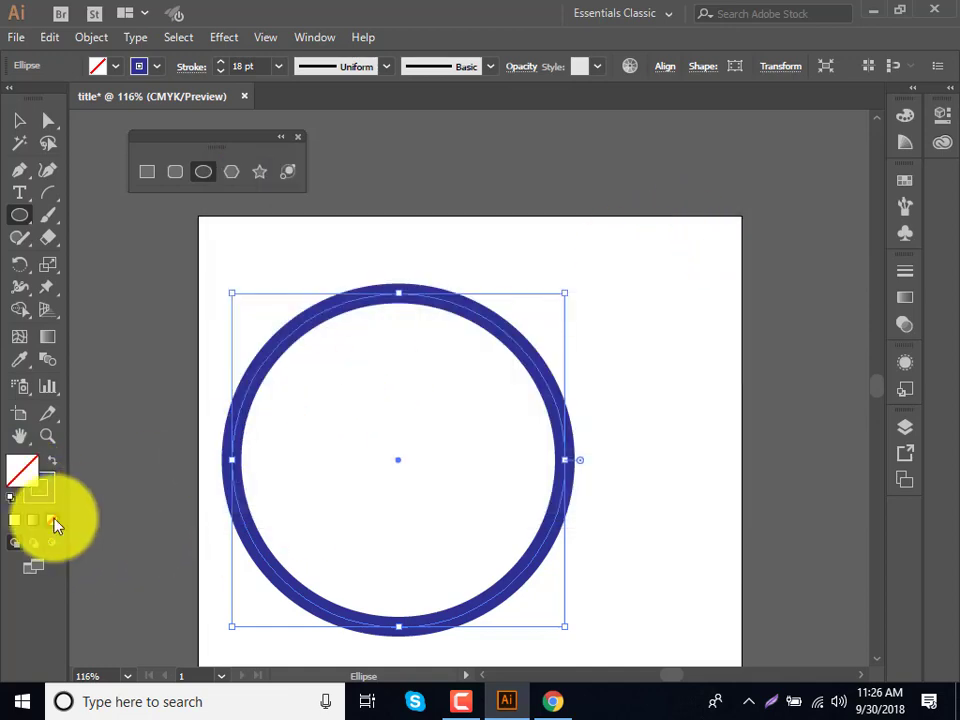
# Step: Change the circle's fill to a saturated violet-blue (250AC4)
pyautogui.doubleClick(25, 466)
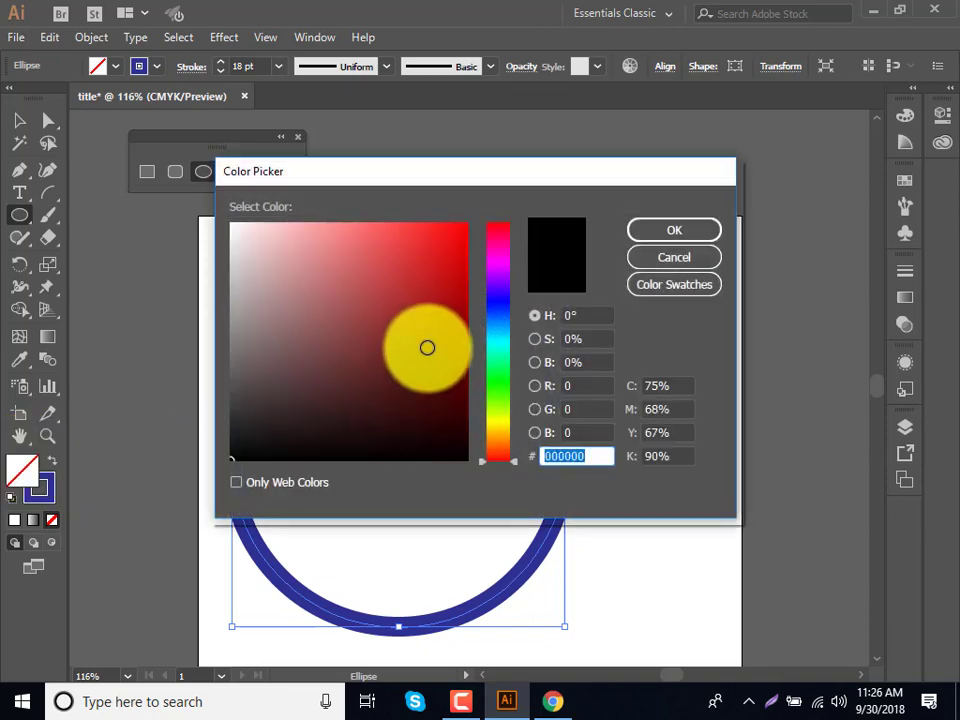
pyautogui.click(466, 229)
pyautogui.click(493, 321)
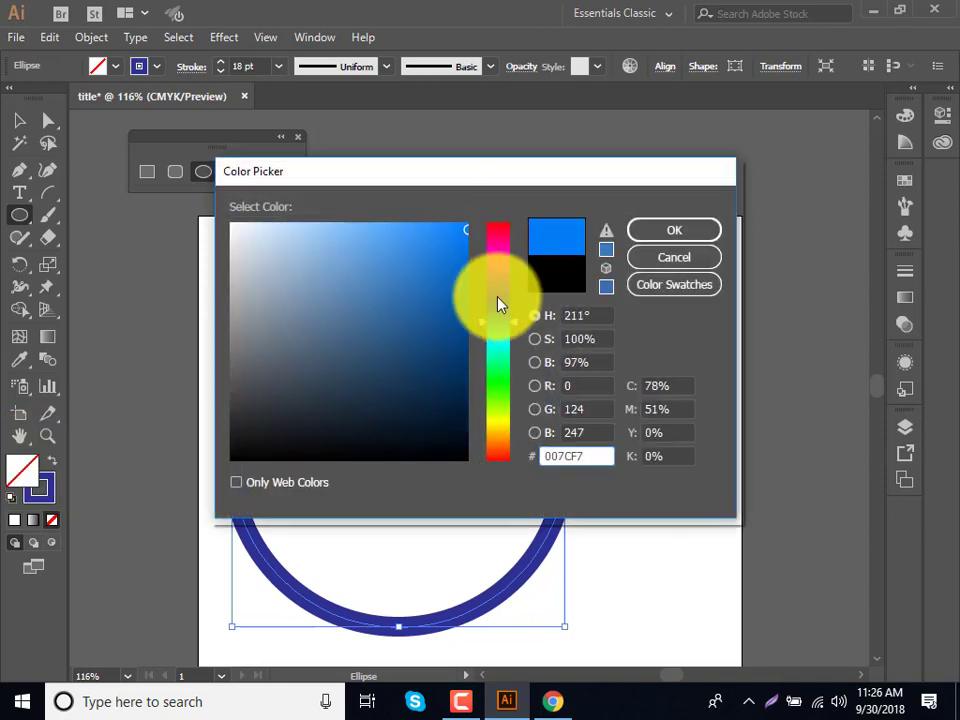
pyautogui.click(497, 297)
pyautogui.click(676, 245)
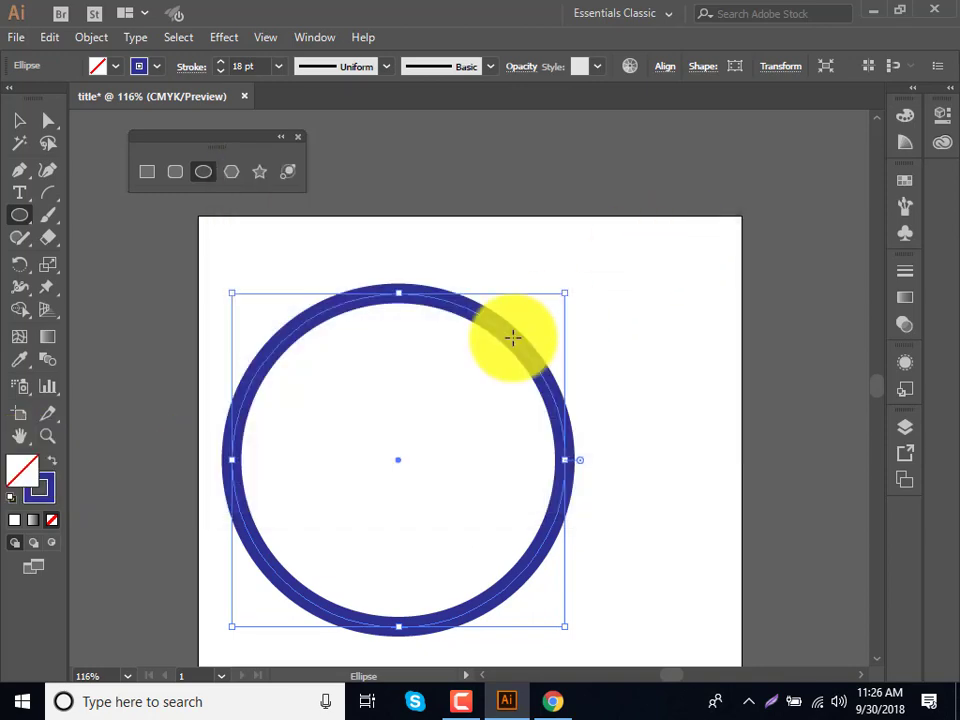
pyautogui.doubleClick(27, 468)
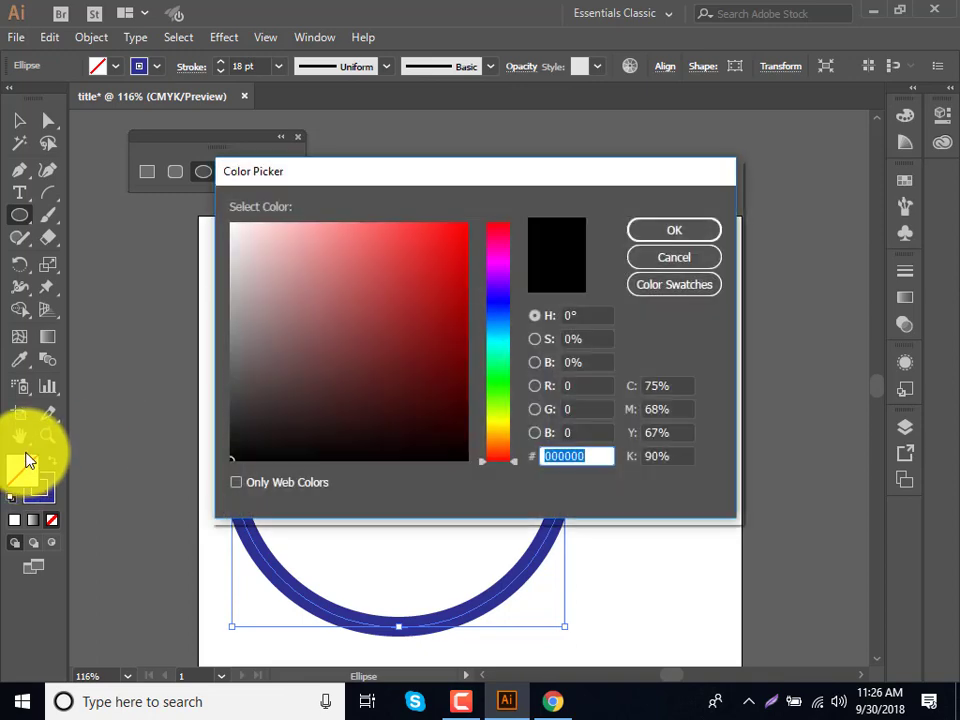
pyautogui.click(500, 297)
pyautogui.moveTo(456, 277); pyautogui.dragTo(468, 265)
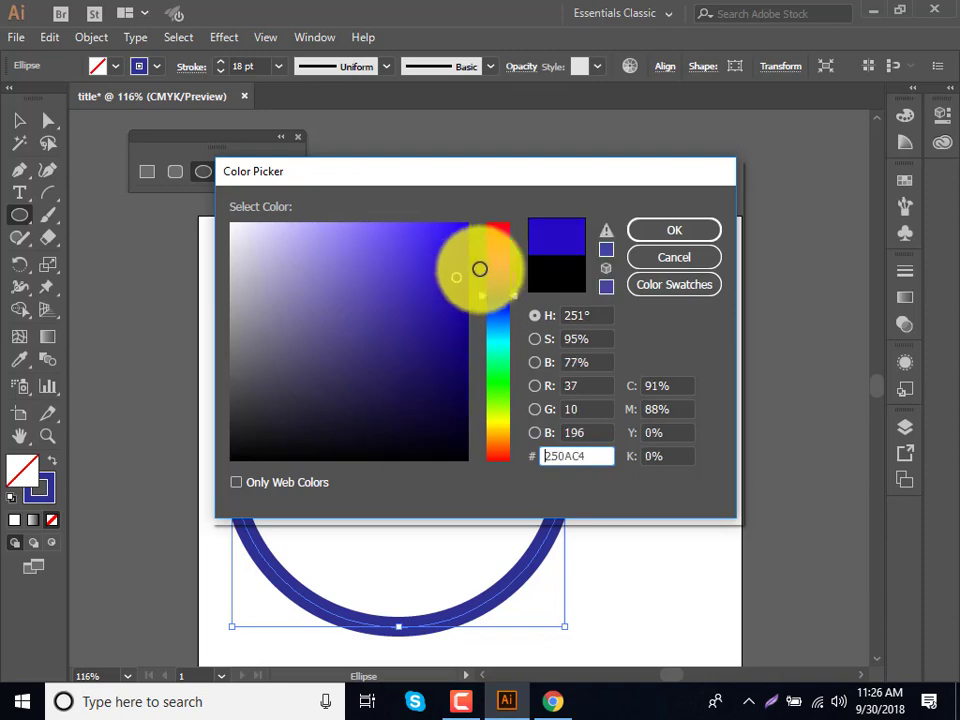
pyautogui.click(680, 234)
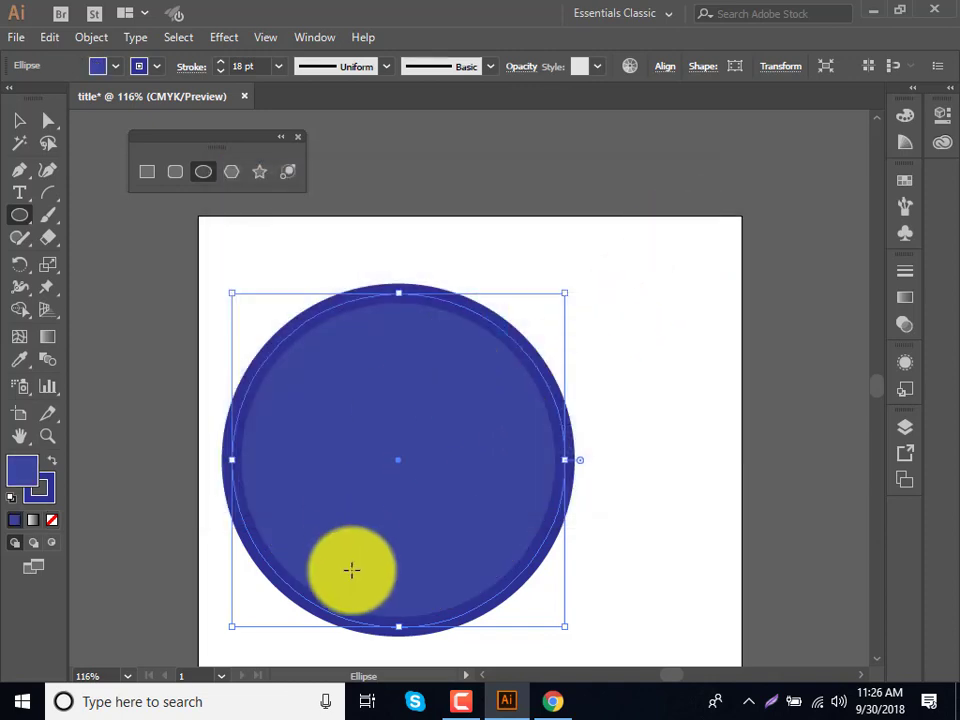
# Step: Erase two diagonal channels through the blue circle with the Eraser tool
pyautogui.click(50, 243)
pyautogui.click(17, 248)
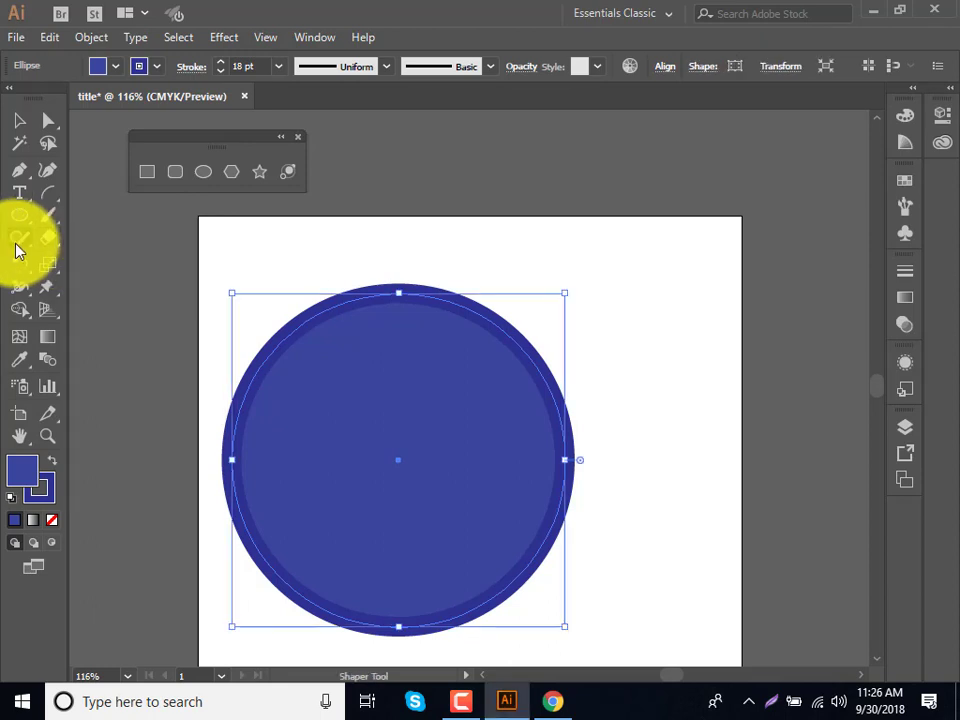
pyautogui.click(20, 266)
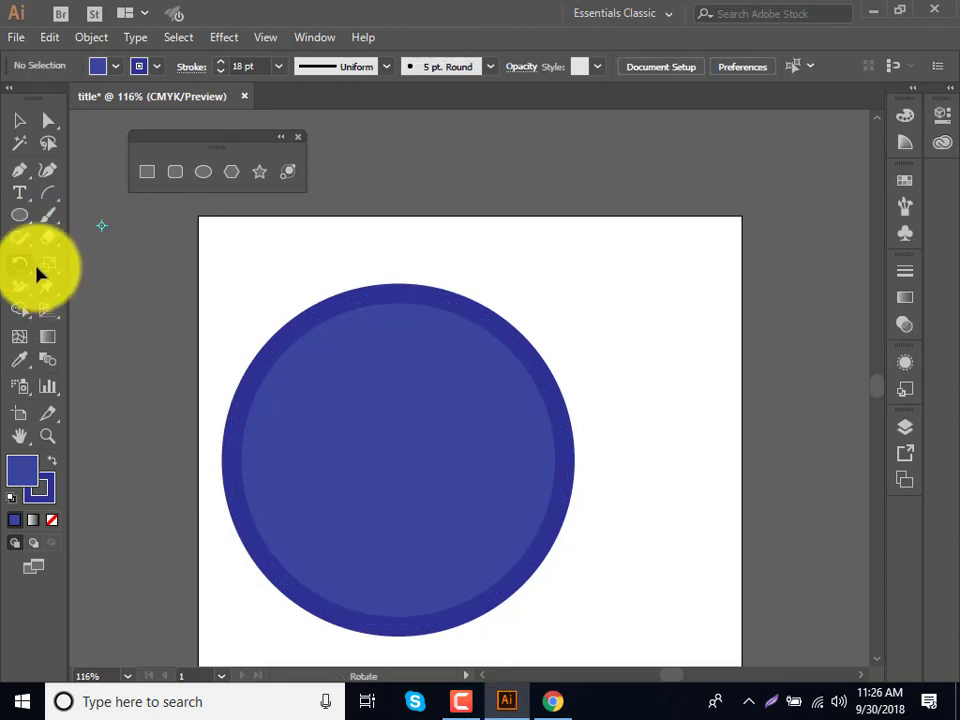
pyautogui.click(42, 236)
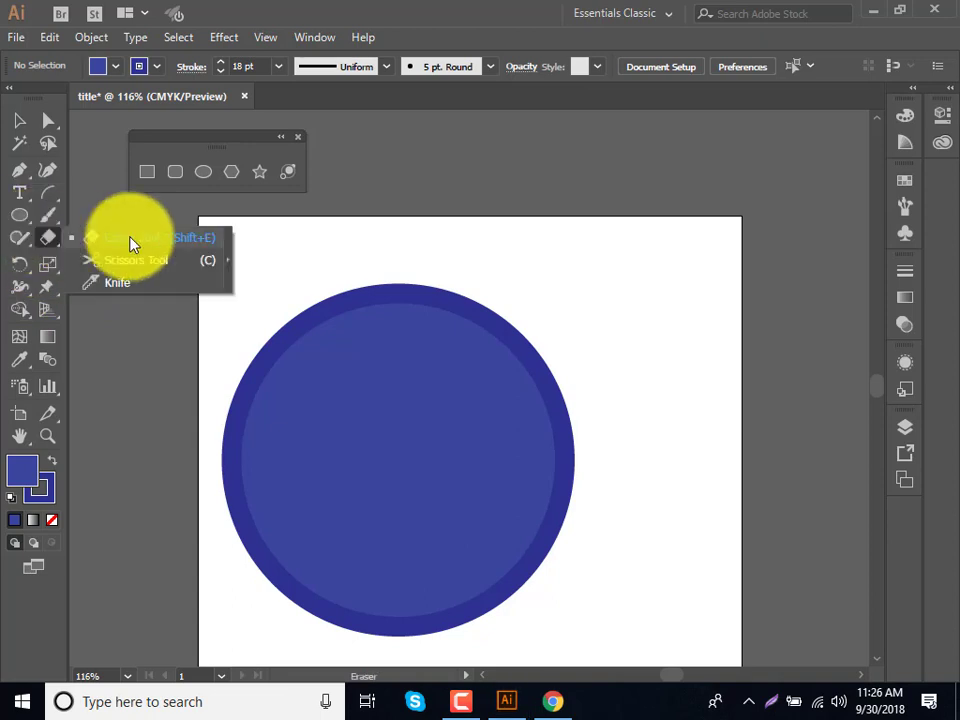
pyautogui.click(128, 240)
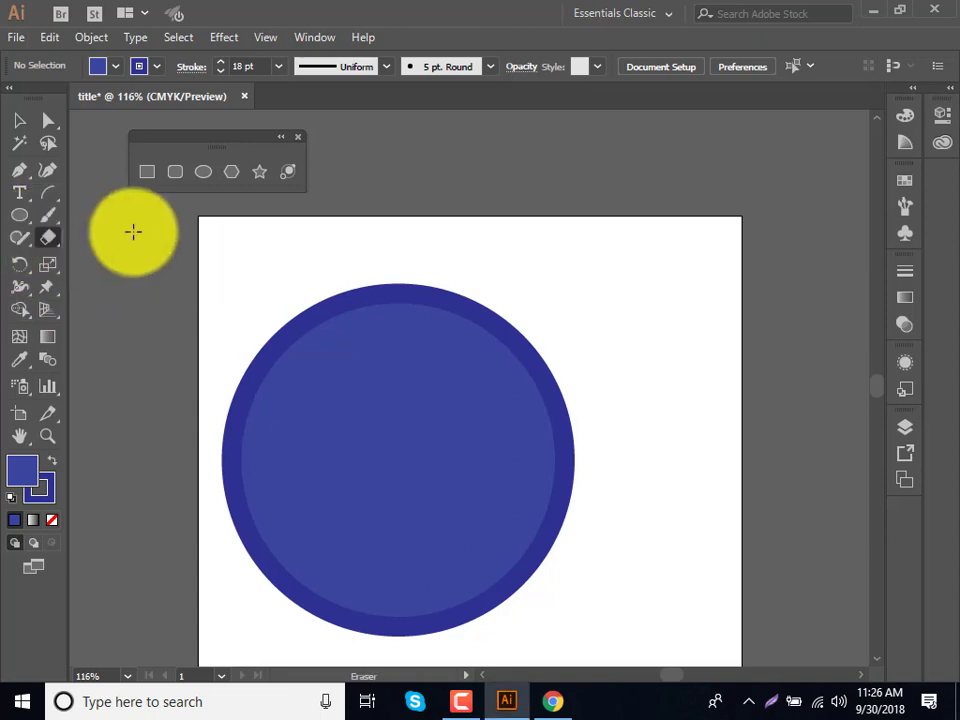
pyautogui.moveTo(355, 395); pyautogui.dragTo(470, 525)
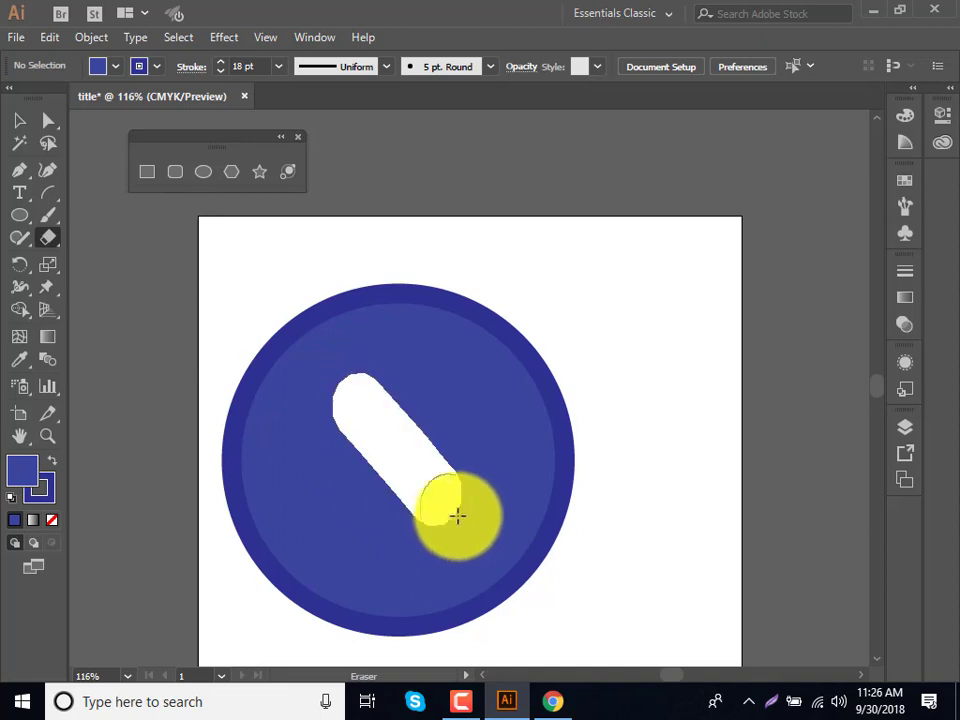
pyautogui.moveTo(355, 390); pyautogui.dragTo(292, 565)
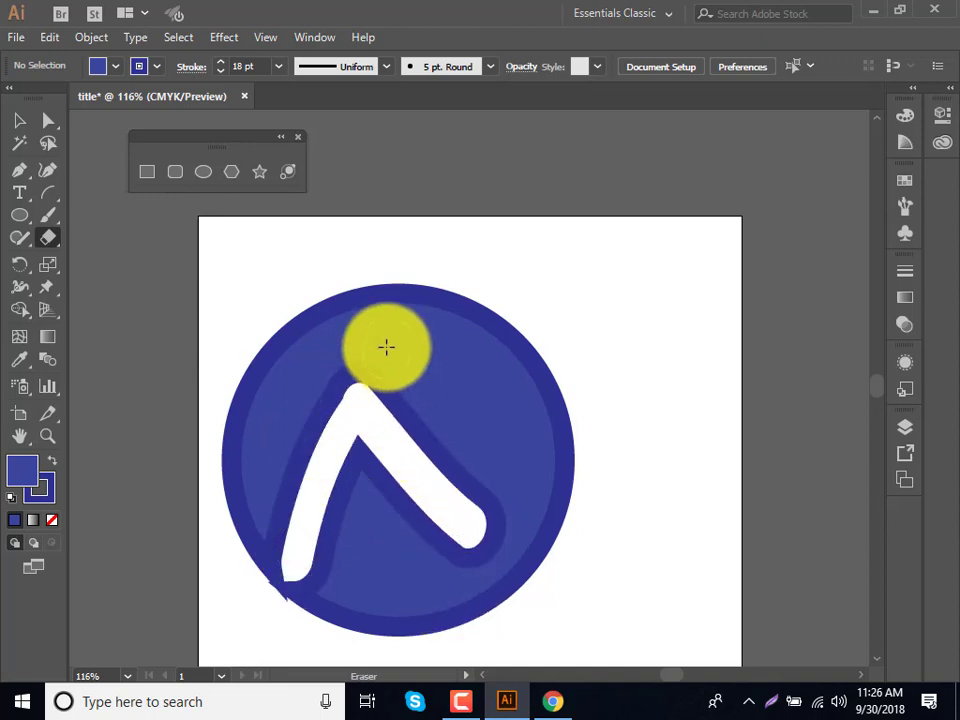
# Step: Set the stroke to None, erase more channels, and undo the last erase
pyautogui.click(151, 70)
pyautogui.click(446, 422)
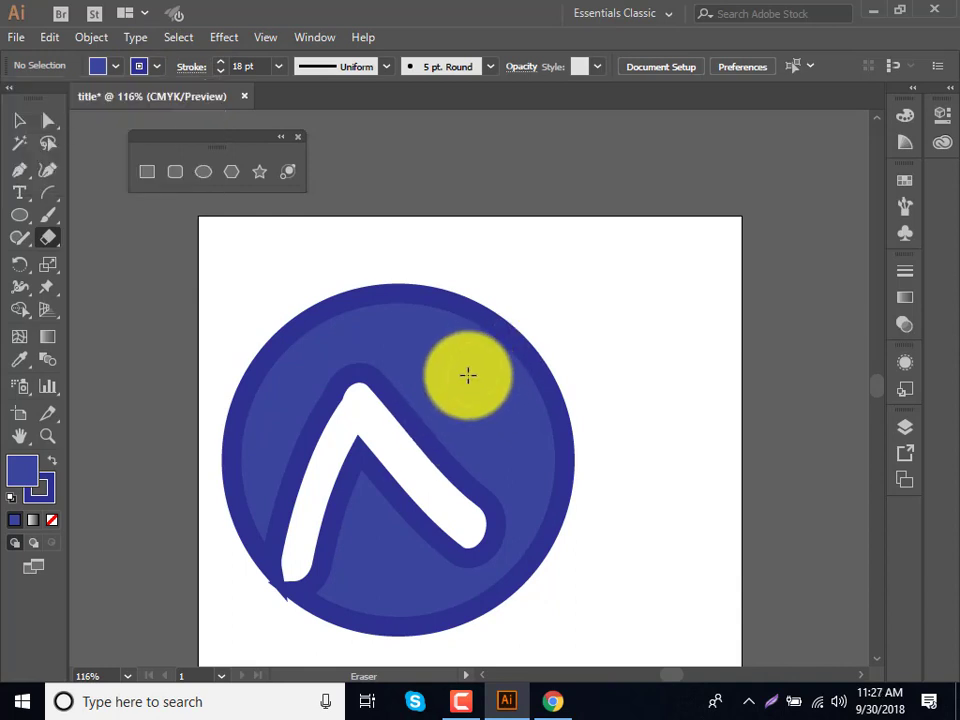
pyautogui.moveTo(467, 375)
pyautogui.mouseDown()
pyautogui.moveTo(540, 490)
pyautogui.moveTo(533, 498)
pyautogui.moveTo(317, 381)
pyautogui.moveTo(433, 452)
pyautogui.moveTo(324, 463)
pyautogui.moveTo(295, 237)
pyautogui.mouseUp()
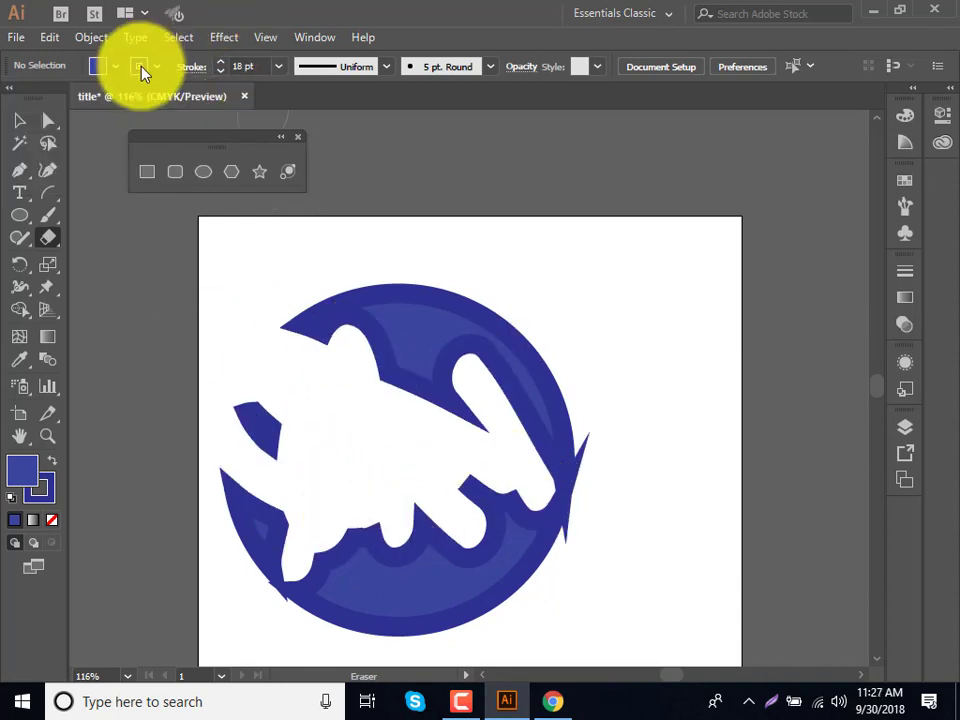
pyautogui.click(157, 66)
pyautogui.click(15, 102)
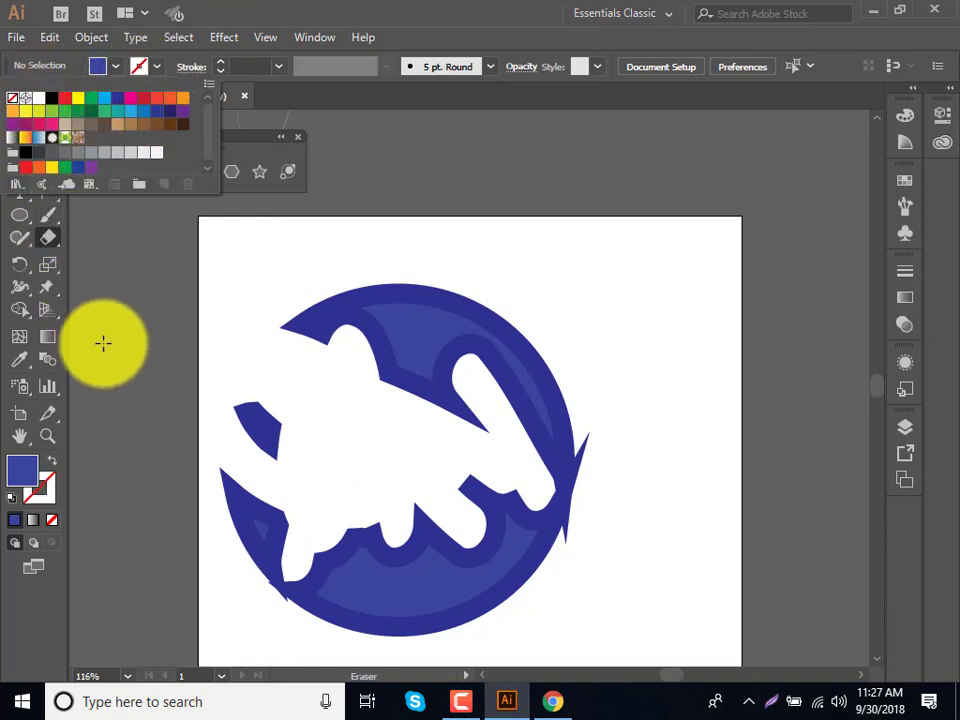
pyautogui.click(382, 325)
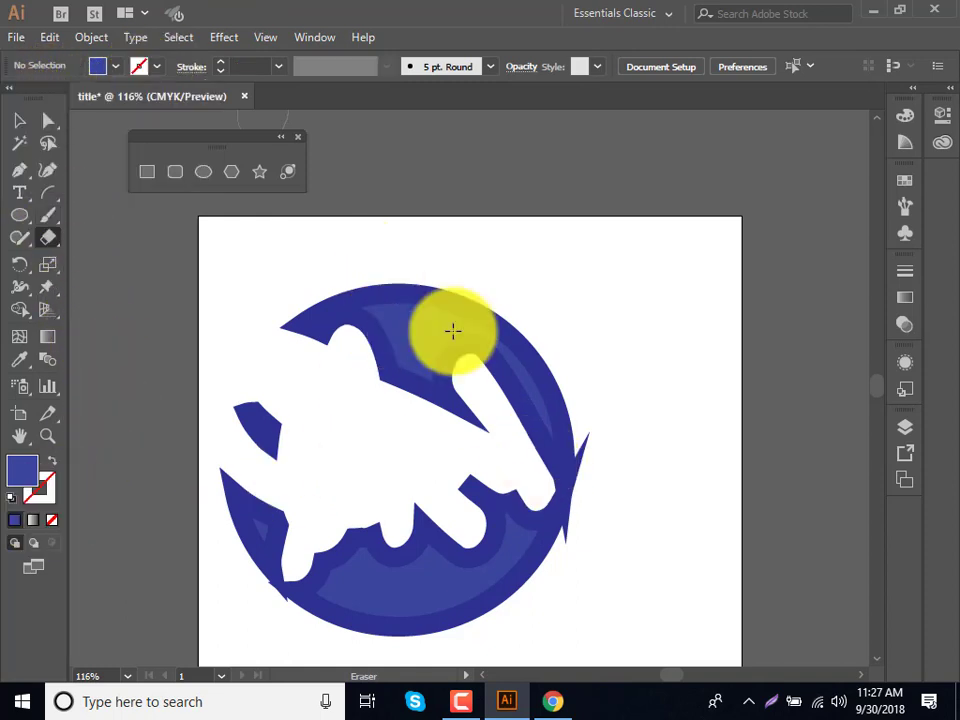
pyautogui.moveTo(394, 285)
pyautogui.mouseDown()
pyautogui.moveTo(424, 589)
pyautogui.moveTo(375, 495)
pyautogui.moveTo(574, 484)
pyautogui.moveTo(591, 508)
pyautogui.mouseUp()
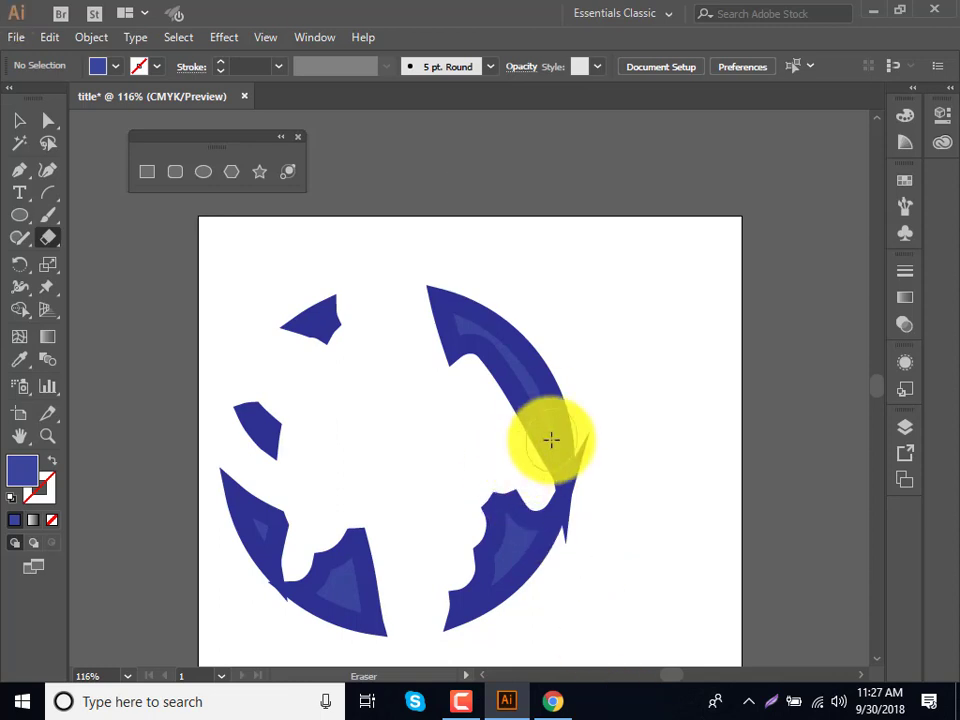
pyautogui.hotkey('ctrl', 'z')
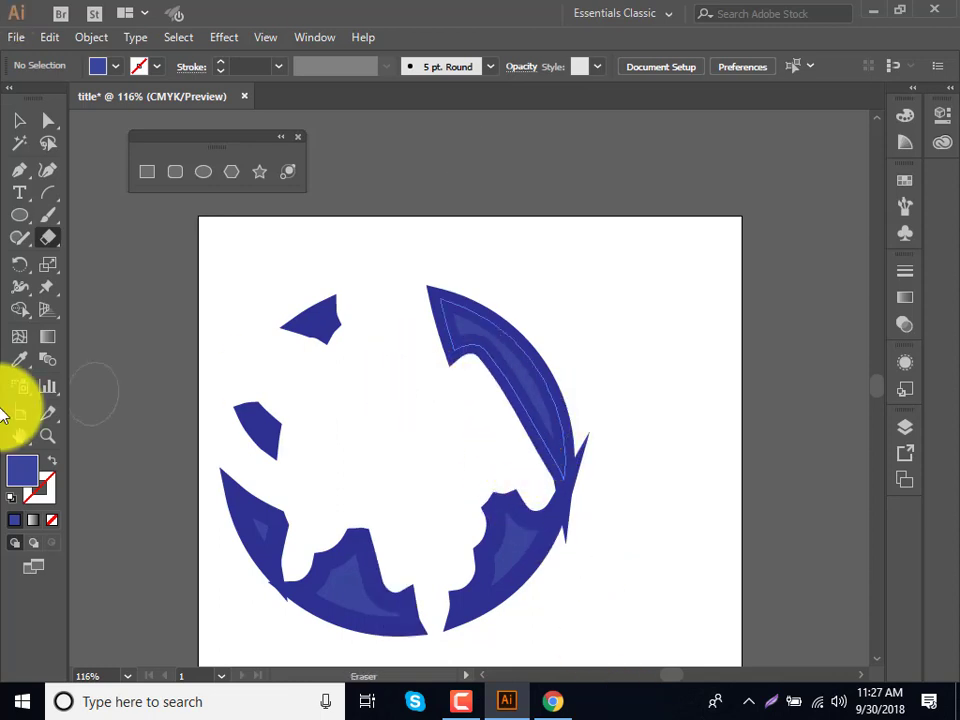
# Step: Set the Eraser brush to about 113° angle, 35% roundness and a much larger size
pyautogui.doubleClick(47, 241)
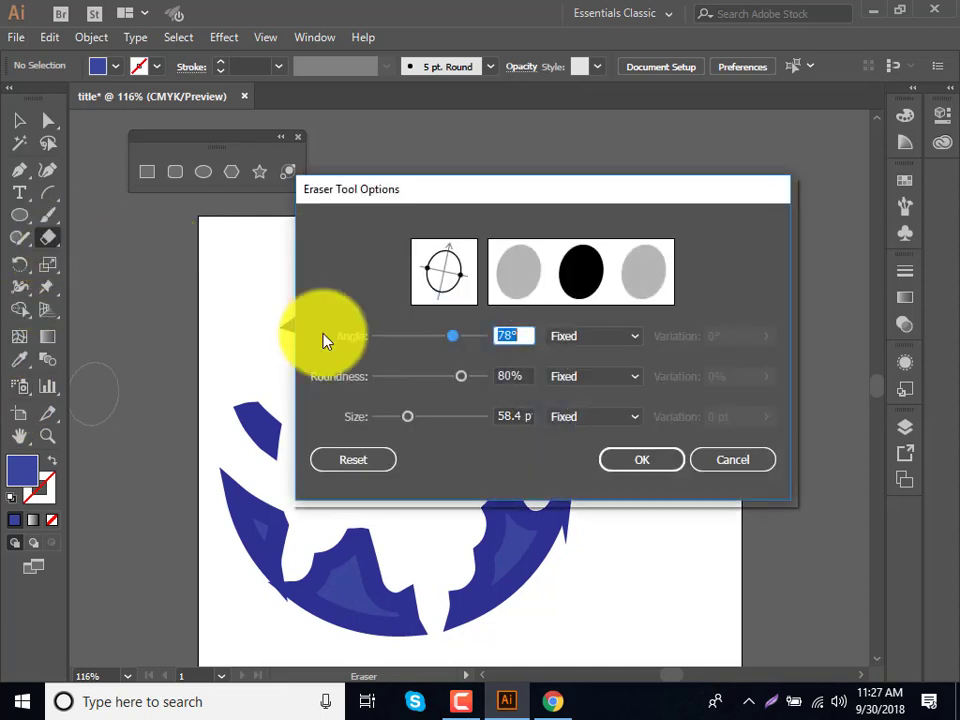
pyautogui.moveTo(453, 337)
pyautogui.mouseDown()
pyautogui.moveTo(467, 341)
pyautogui.moveTo(430, 336)
pyautogui.mouseUp()
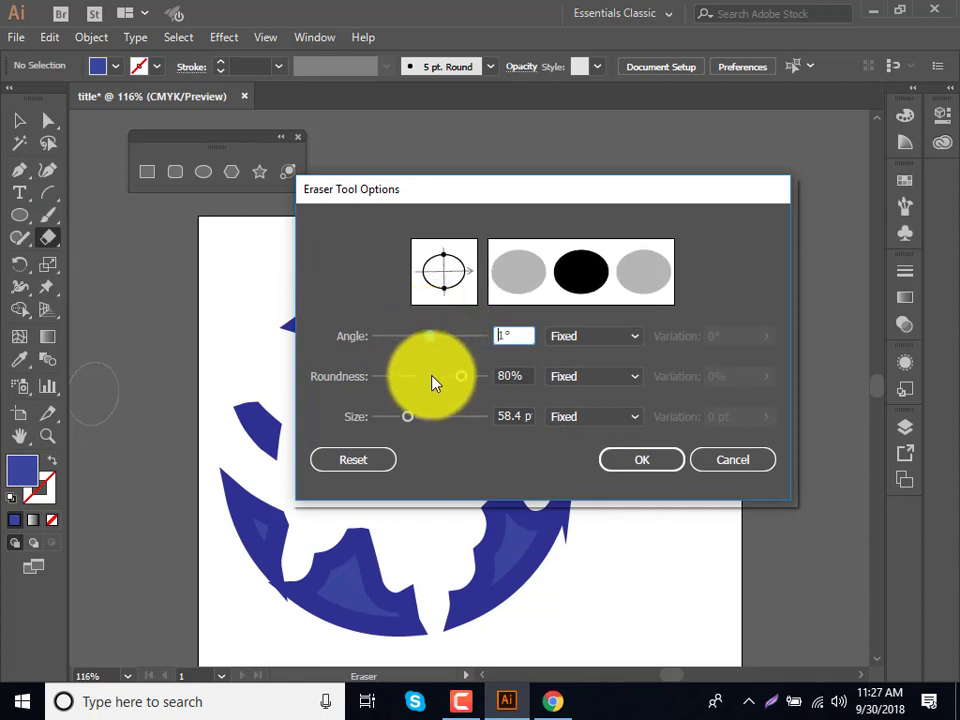
pyautogui.moveTo(458, 380)
pyautogui.mouseDown()
pyautogui.moveTo(418, 394)
pyautogui.moveTo(469, 383)
pyautogui.moveTo(443, 388)
pyautogui.moveTo(461, 382)
pyautogui.moveTo(465, 422)
pyautogui.moveTo(452, 422)
pyautogui.moveTo(466, 423)
pyautogui.mouseUp()
pyautogui.click(604, 467)
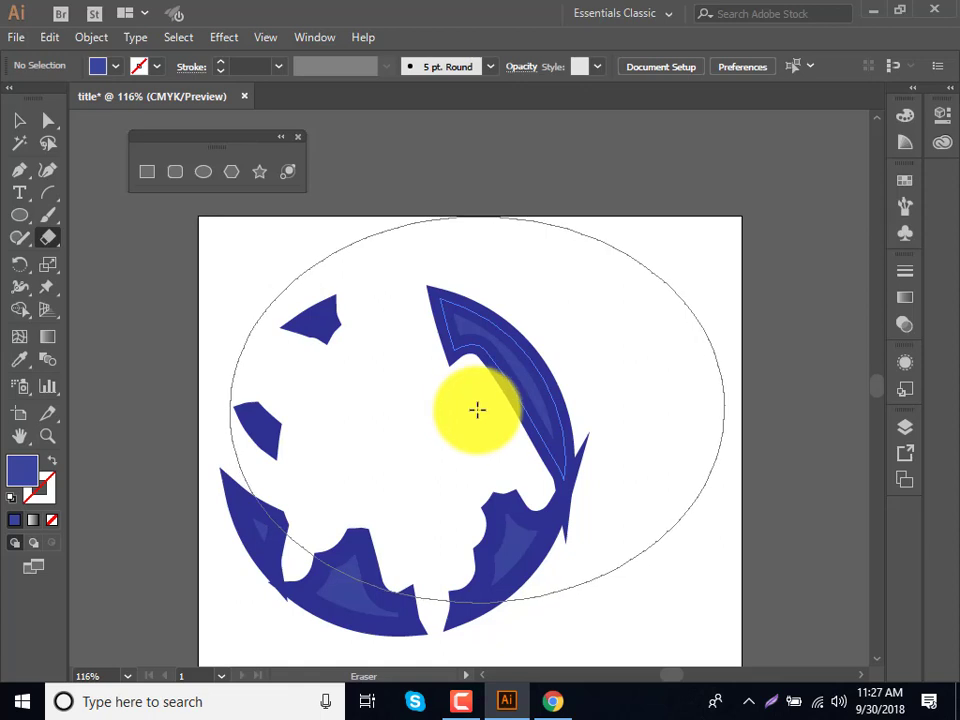
# Step: Resize the eraser brush and erase the remaining blue artwork
pyautogui.press('[')
pyautogui.press('[')
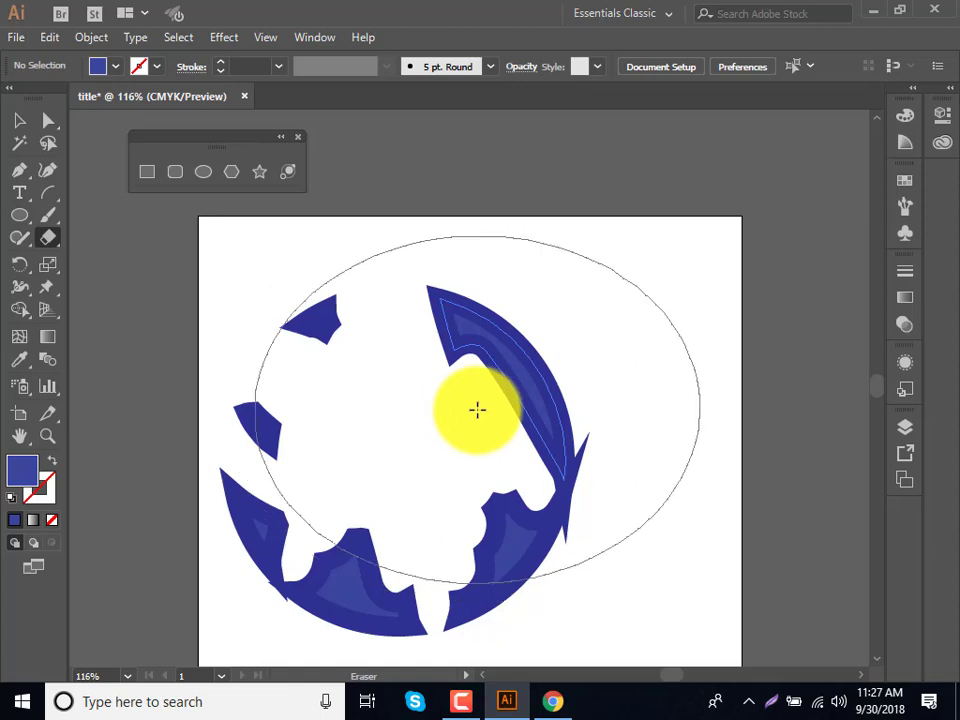
pyautogui.press('[')
pyautogui.press('[')
pyautogui.press('[')
pyautogui.press('[')
pyautogui.press('[')
pyautogui.press('[')
pyautogui.press('[')
pyautogui.press('[')
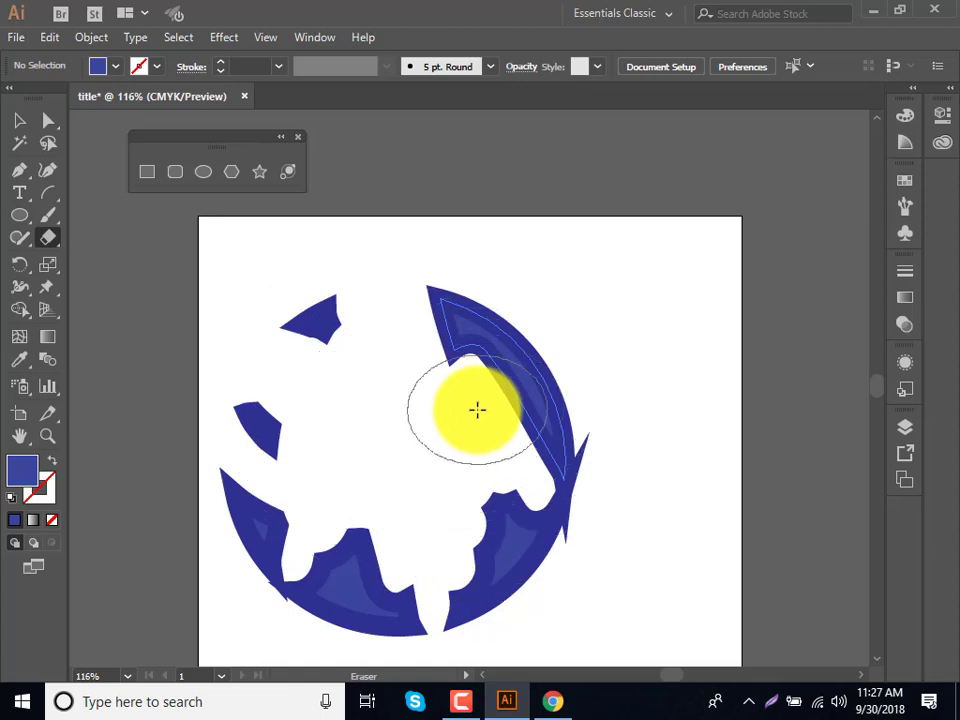
pyautogui.press(']')
pyautogui.press(']')
pyautogui.press(']')
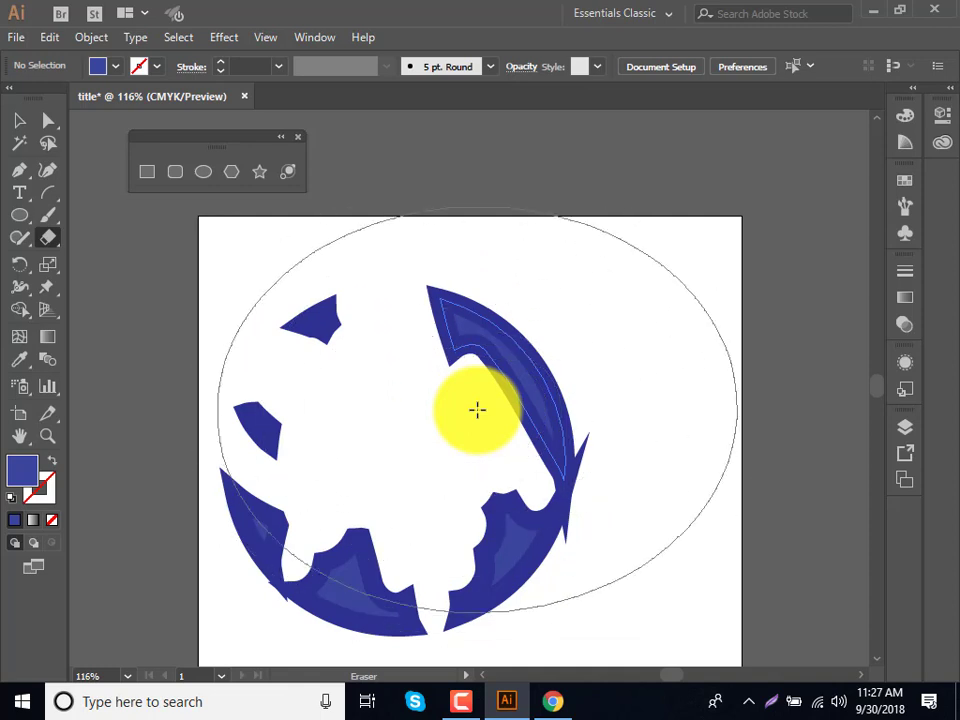
pyautogui.press('[')
pyautogui.press('[')
pyautogui.press('[')
pyautogui.press(']')
pyautogui.press(']')
pyautogui.press(']')
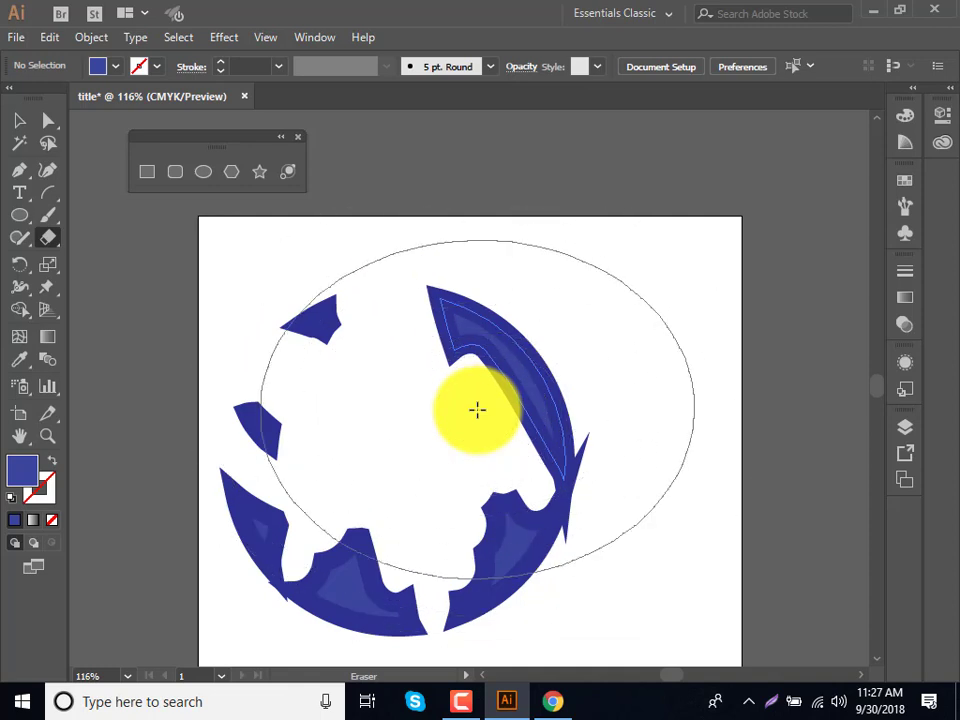
pyautogui.press(']')
pyautogui.press(']')
pyautogui.press('[')
pyautogui.press('[')
pyautogui.press('[')
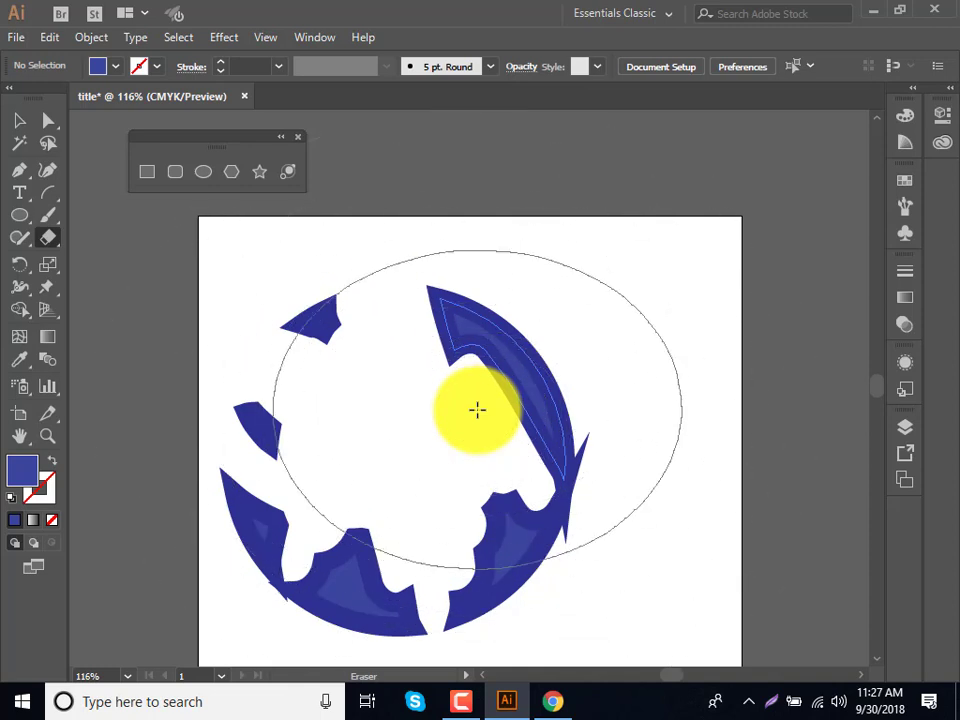
pyautogui.press(']')
pyautogui.press(']')
pyautogui.press(']')
pyautogui.press(']')
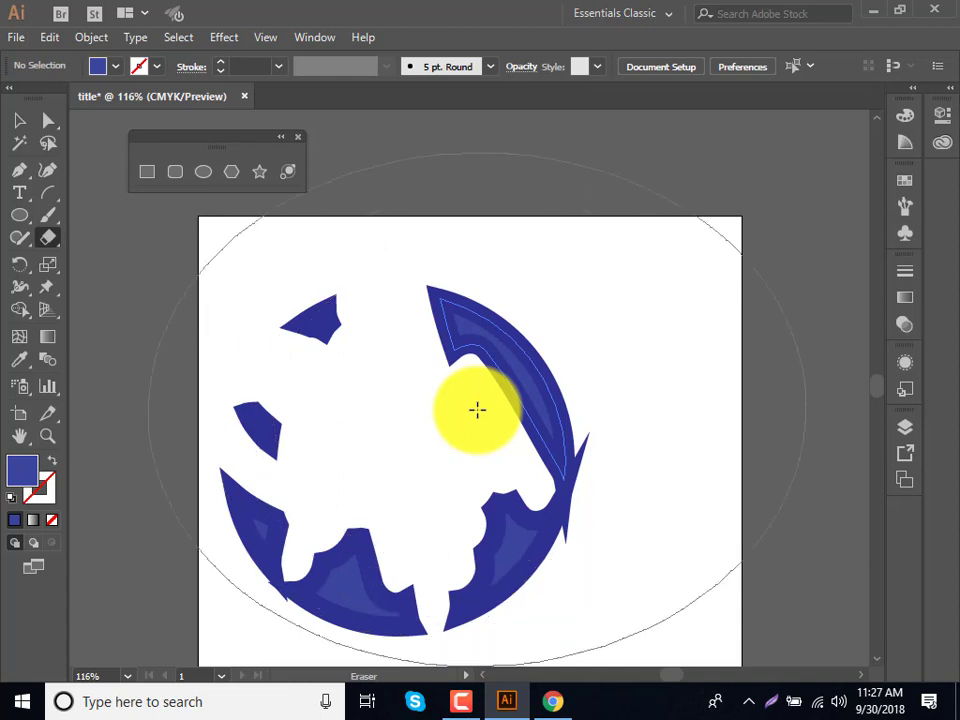
pyautogui.click(477, 409)
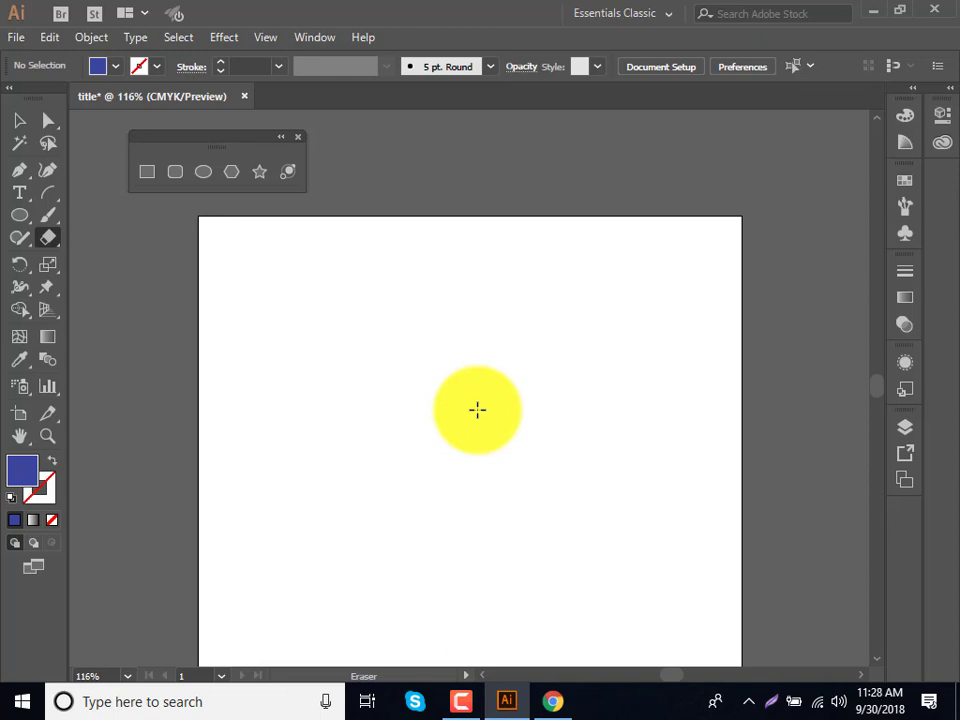
# Step: Draw a circle in the lower middle of the artboard with the Ellipse tool
pyautogui.click(17, 220)
pyautogui.moveTo(358, 368); pyautogui.dragTo(614, 616)
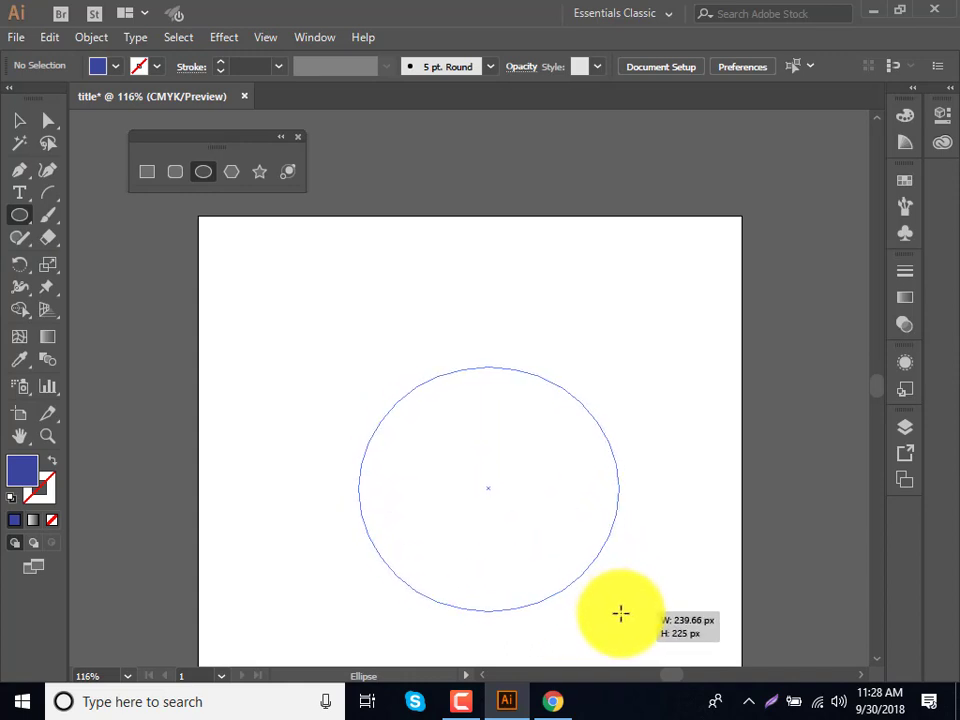
pyautogui.moveTo(614, 616); pyautogui.dragTo(622, 622)
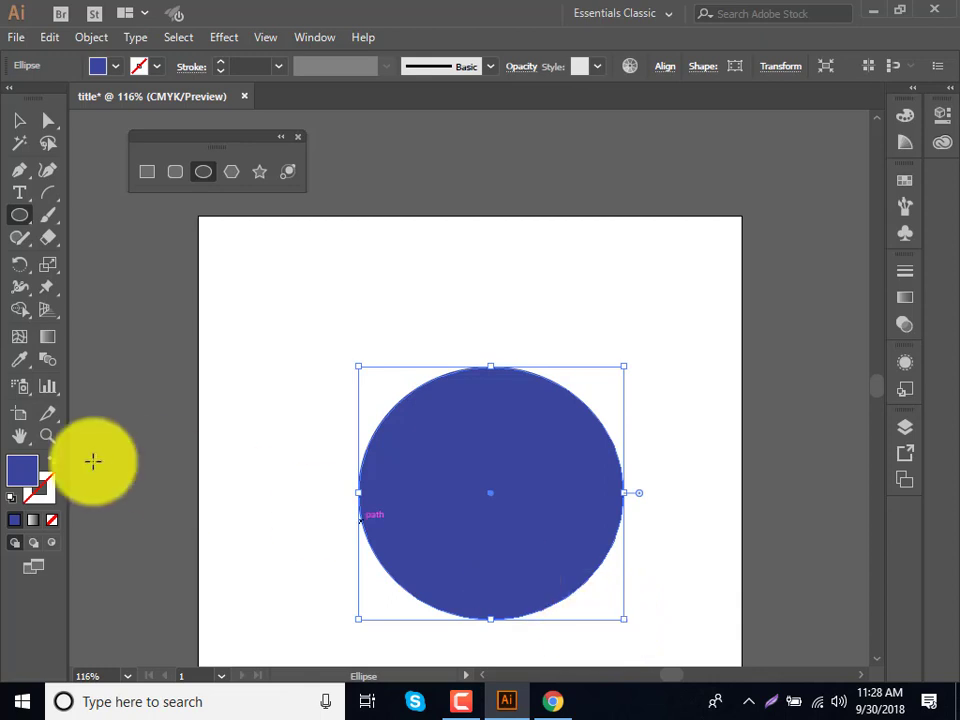
# Step: Fill the circle with solid black (000000)
pyautogui.doubleClick(12, 480)
pyautogui.moveTo(459, 324)
pyautogui.mouseDown()
pyautogui.moveTo(482, 416)
pyautogui.moveTo(377, 351)
pyautogui.moveTo(460, 468)
pyautogui.mouseUp()
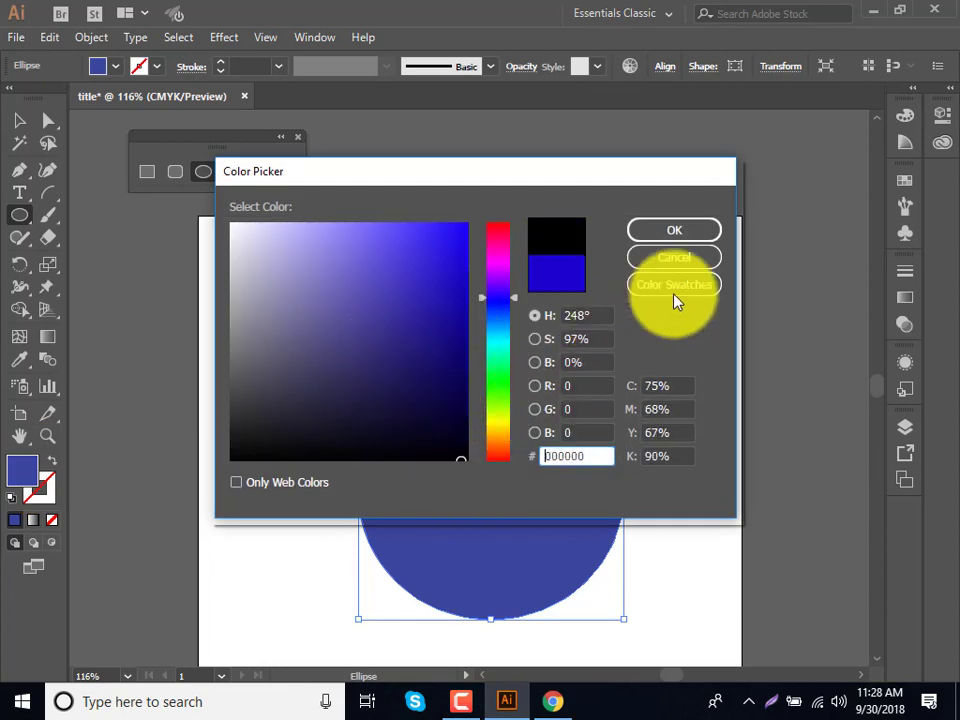
pyautogui.click(666, 234)
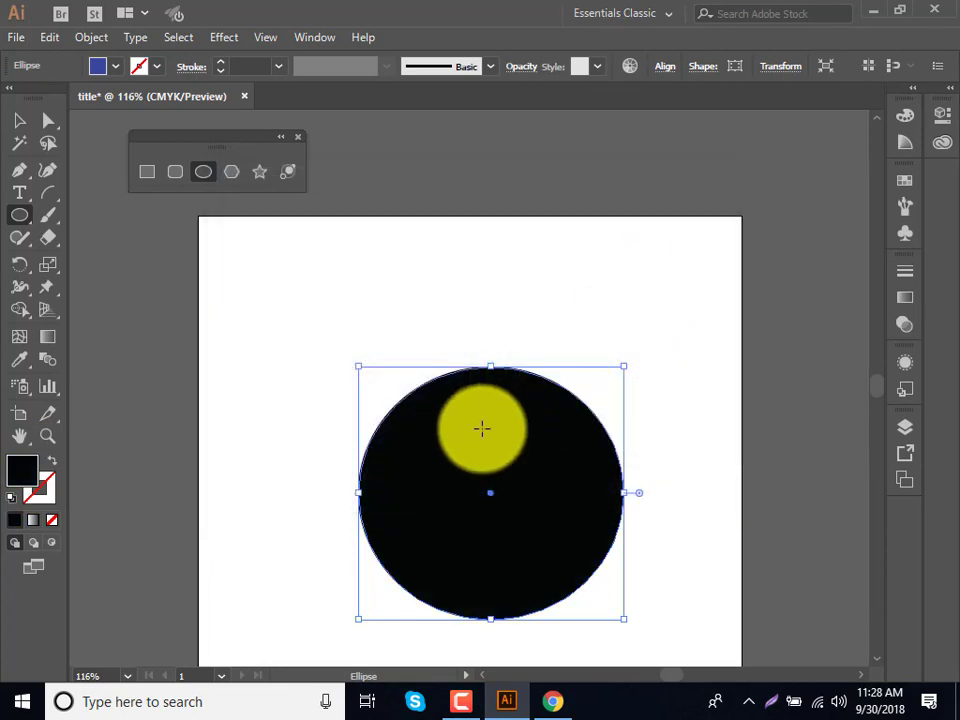
pyautogui.doubleClick(32, 471)
pyautogui.moveTo(422, 353); pyautogui.dragTo(465, 466)
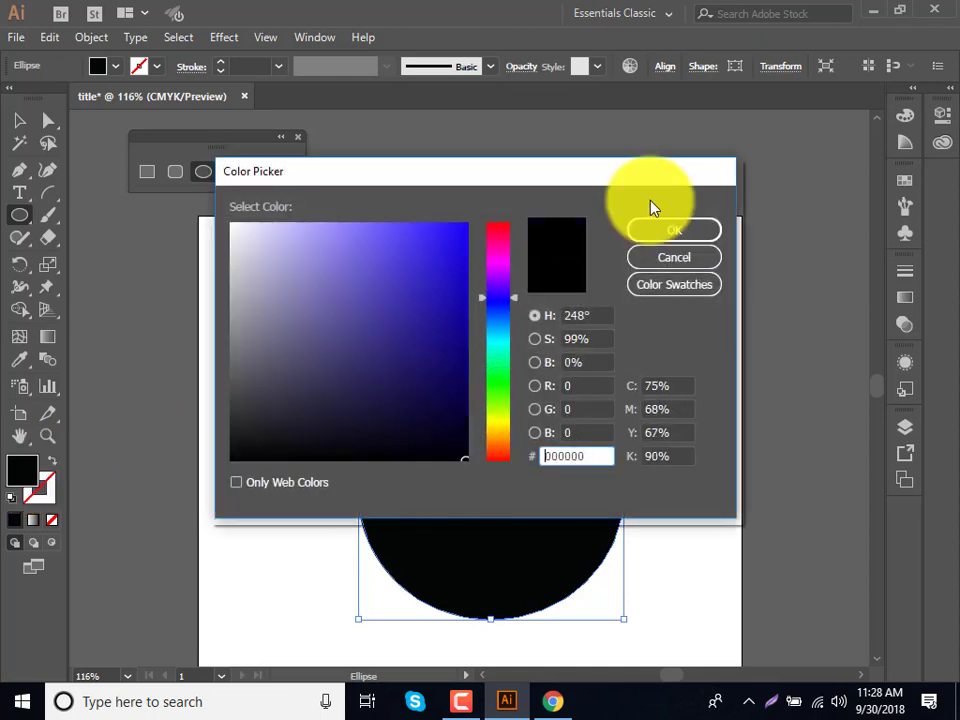
pyautogui.click(658, 231)
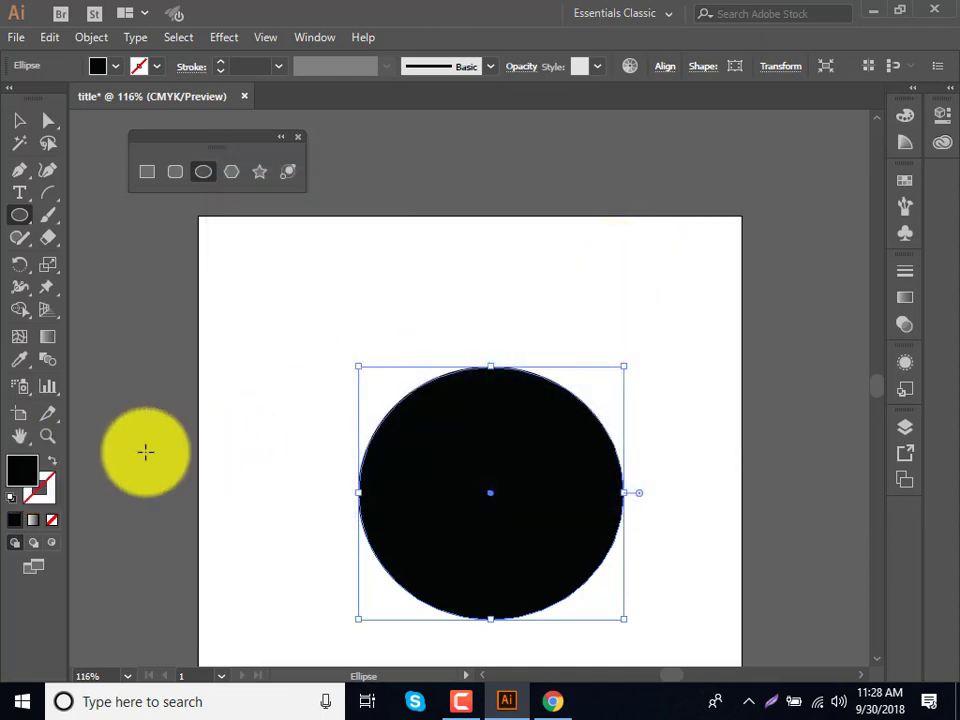
pyautogui.doubleClick(31, 500)
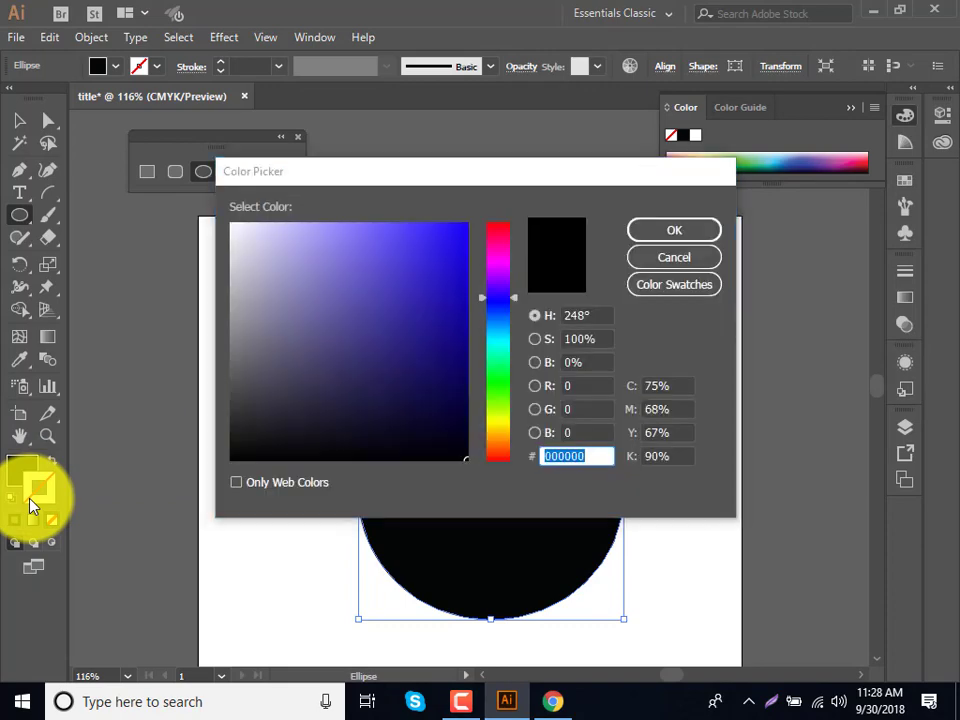
# Step: Make the circle's outline bright green and raise its stroke weight three steps
pyautogui.moveTo(480, 379); pyautogui.dragTo(478, 375)
pyautogui.click(466, 232)
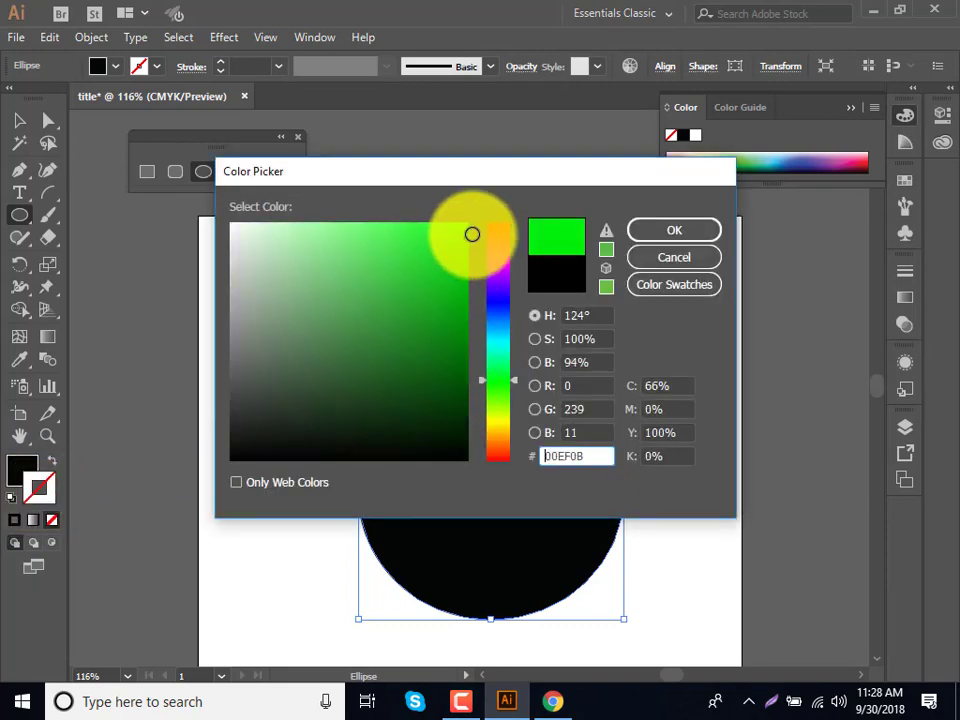
pyautogui.click(676, 228)
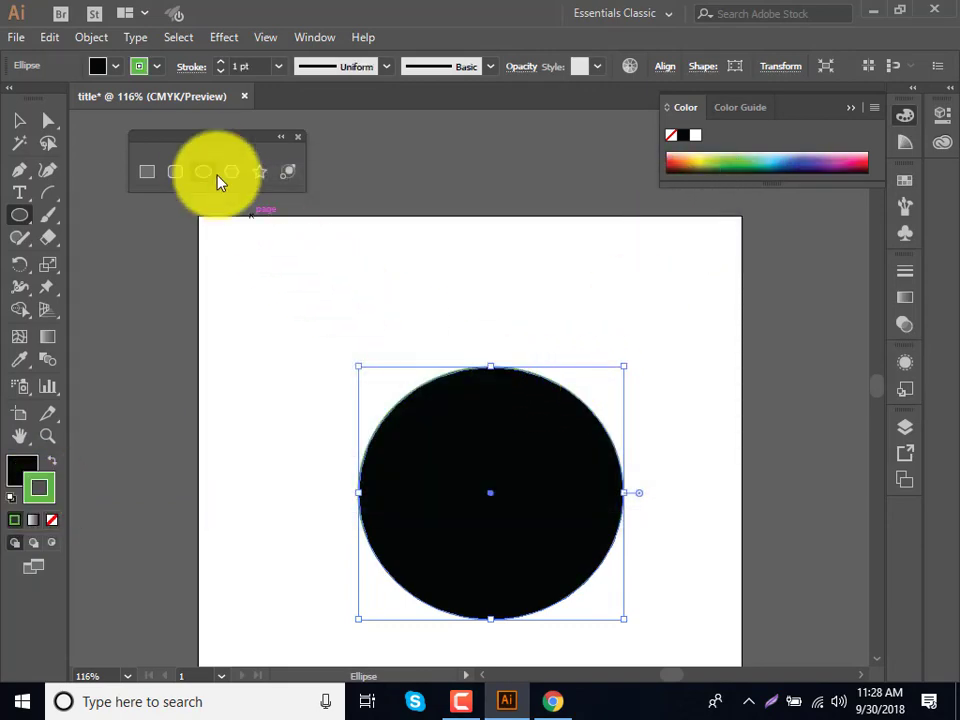
pyautogui.click(217, 62)
pyautogui.click(217, 62)
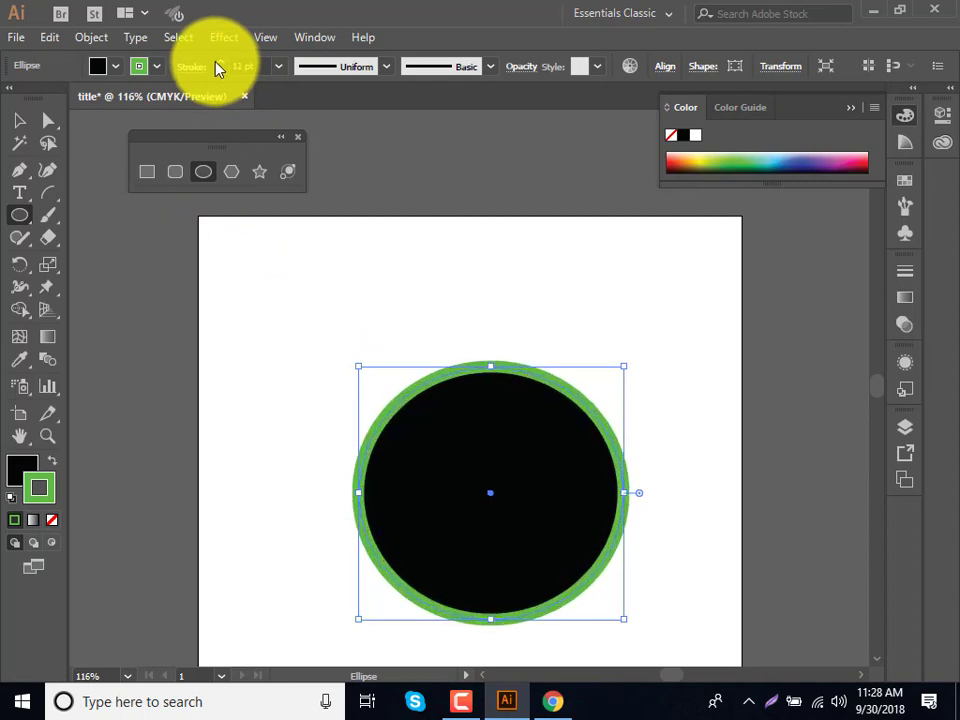
pyautogui.click(219, 62)
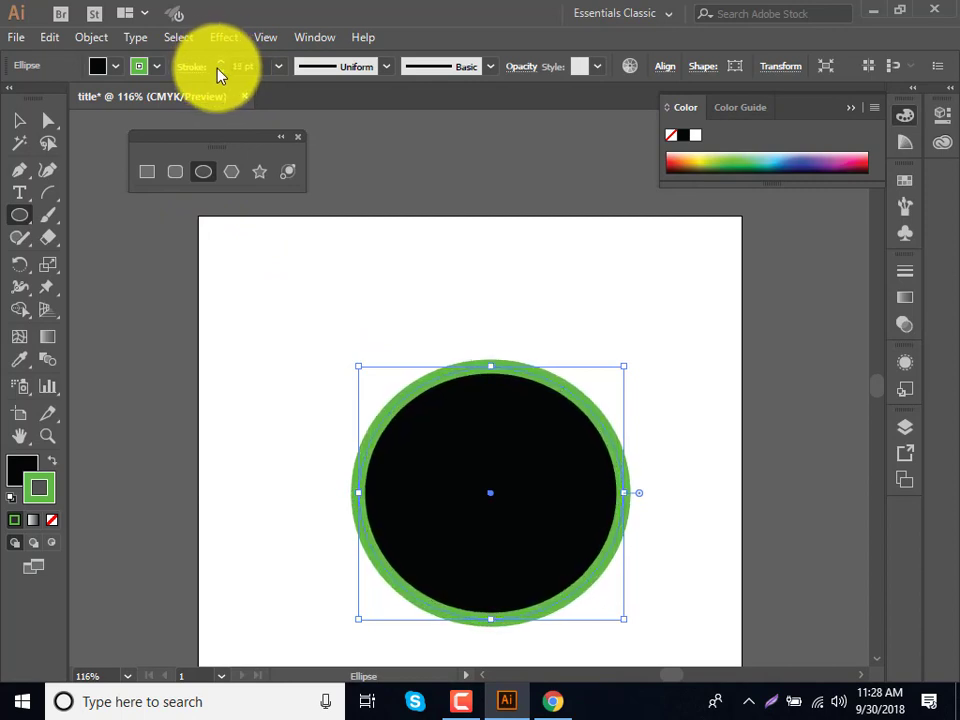
# Step: Try several variable width profiles, then apply the Charcoal-Feather brush to the outline
pyautogui.click(352, 70)
pyautogui.click(354, 122)
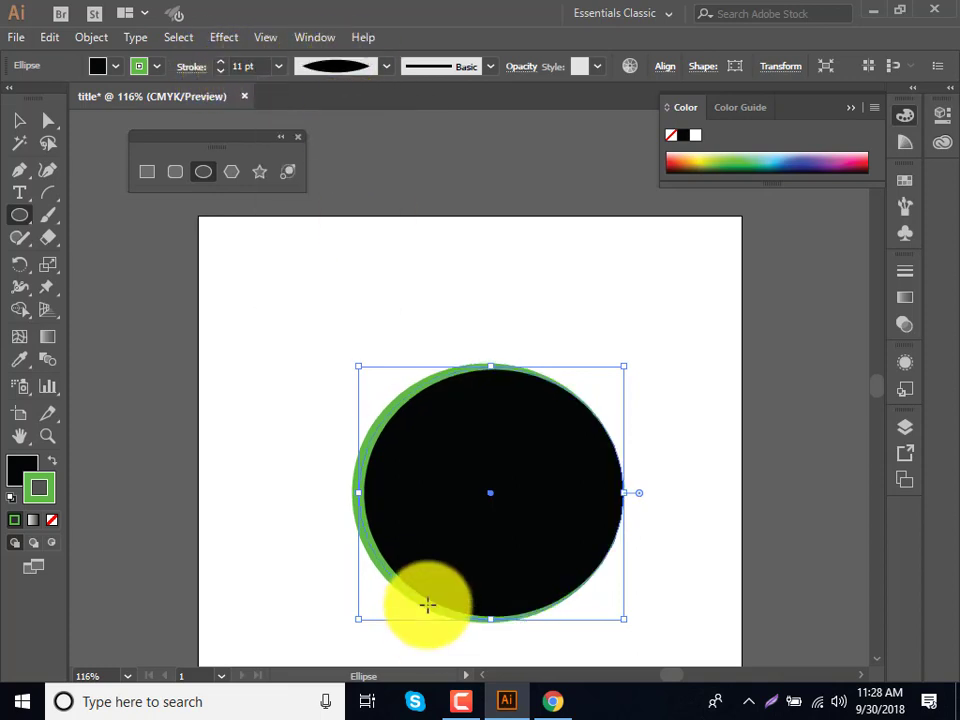
pyautogui.click(339, 66)
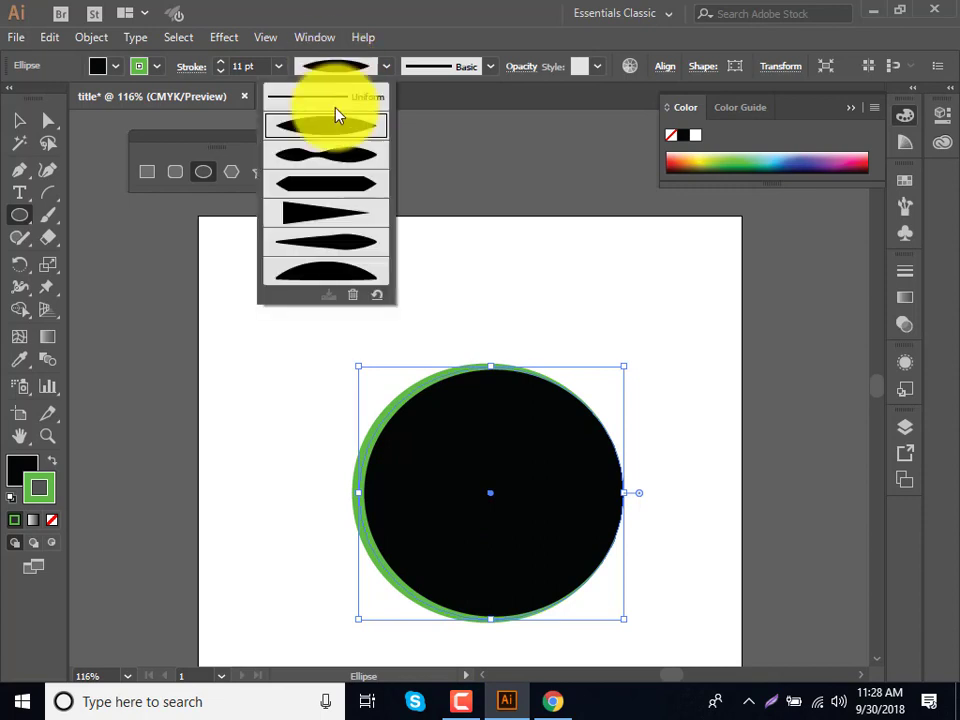
pyautogui.click(340, 176)
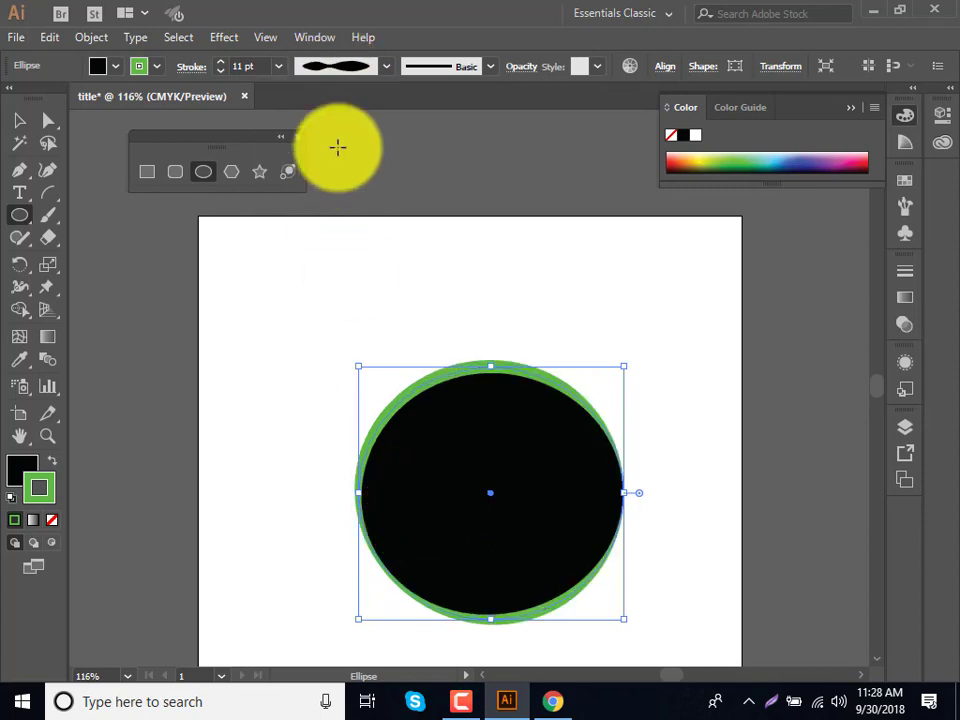
pyautogui.click(345, 66)
pyautogui.click(335, 189)
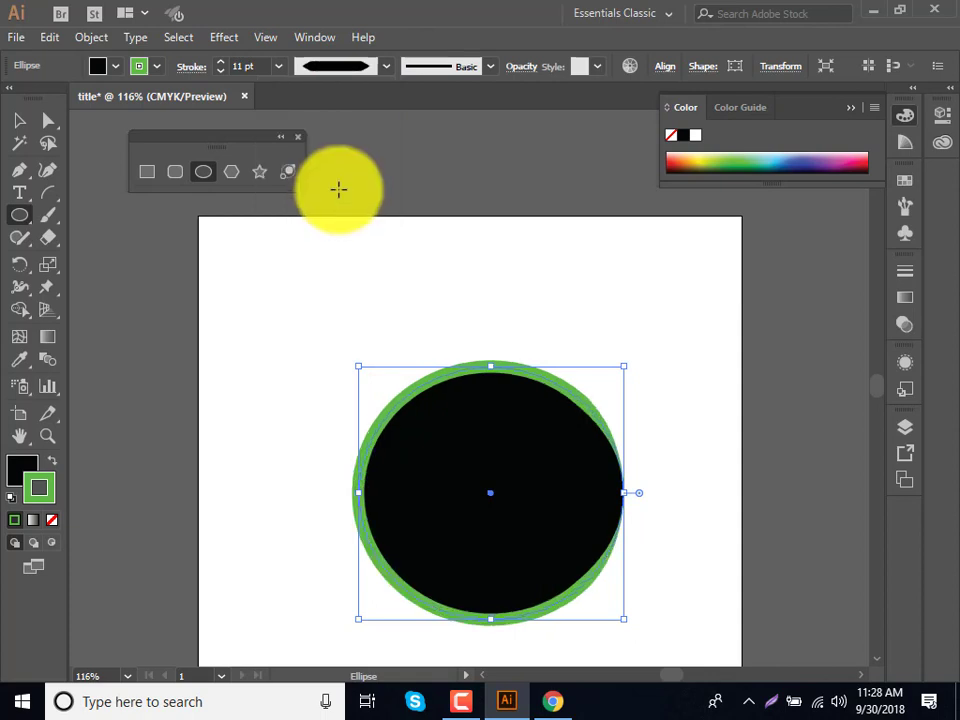
pyautogui.click(330, 67)
pyautogui.click(331, 210)
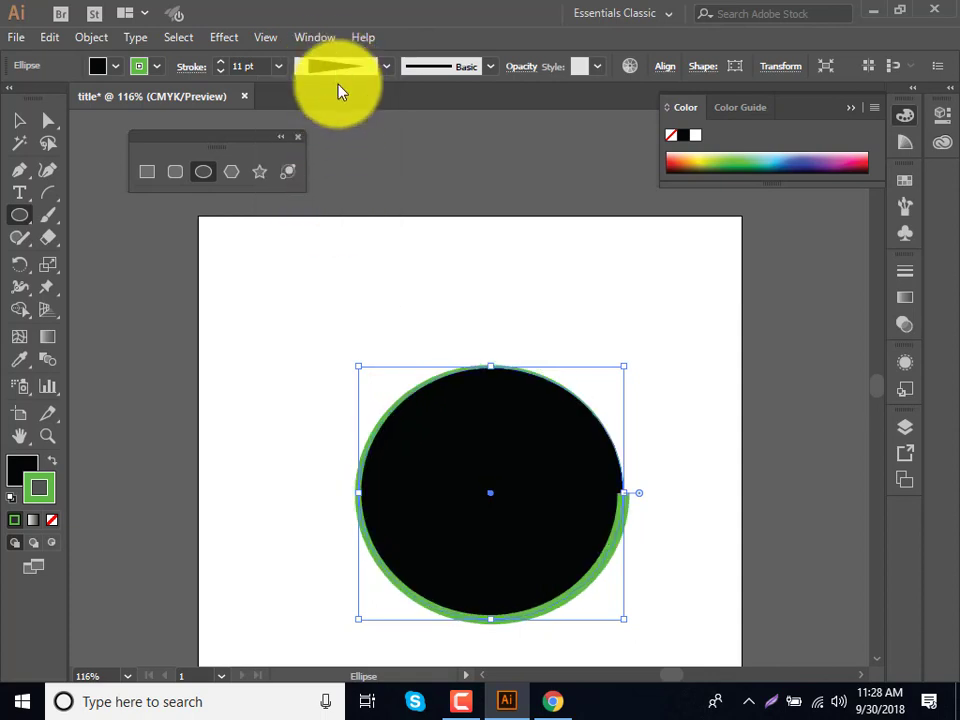
pyautogui.click(340, 66)
pyautogui.click(340, 240)
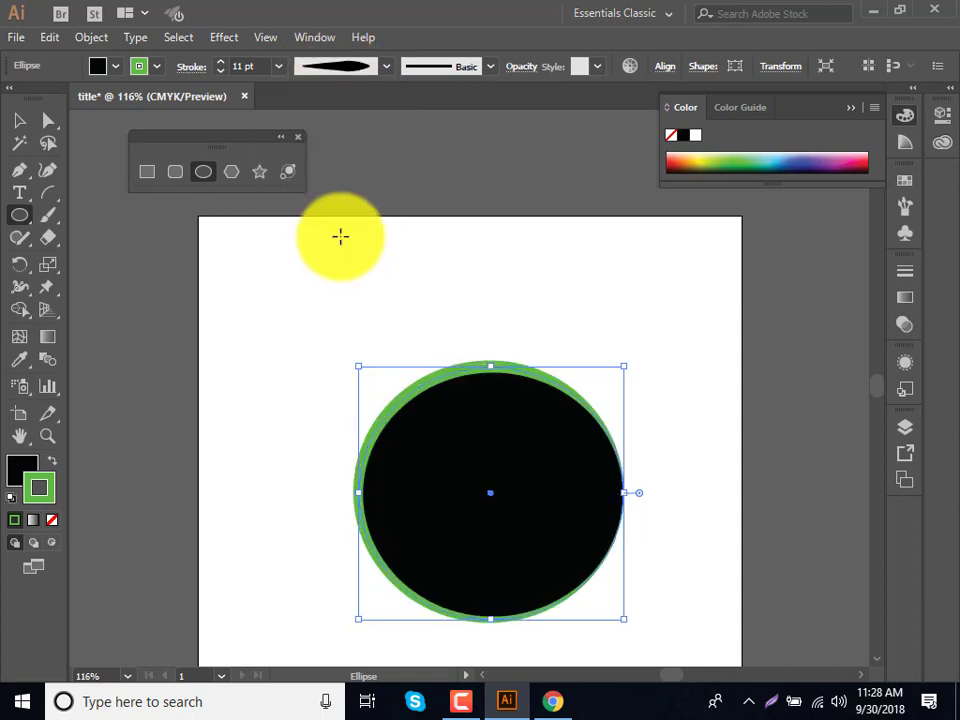
pyautogui.click(345, 67)
pyautogui.click(352, 271)
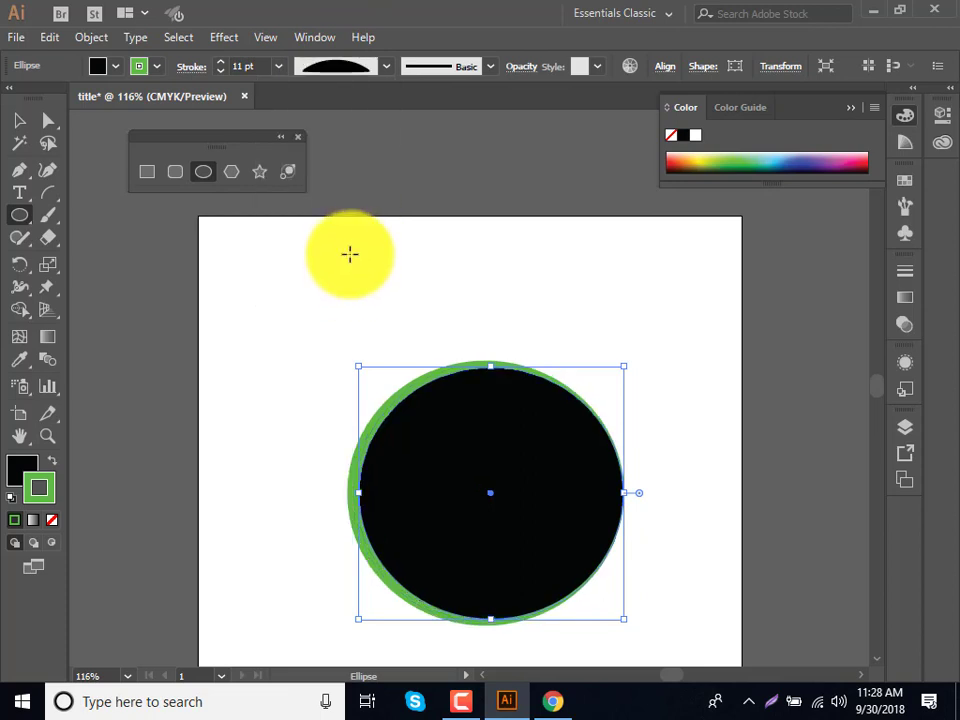
pyautogui.click(370, 67)
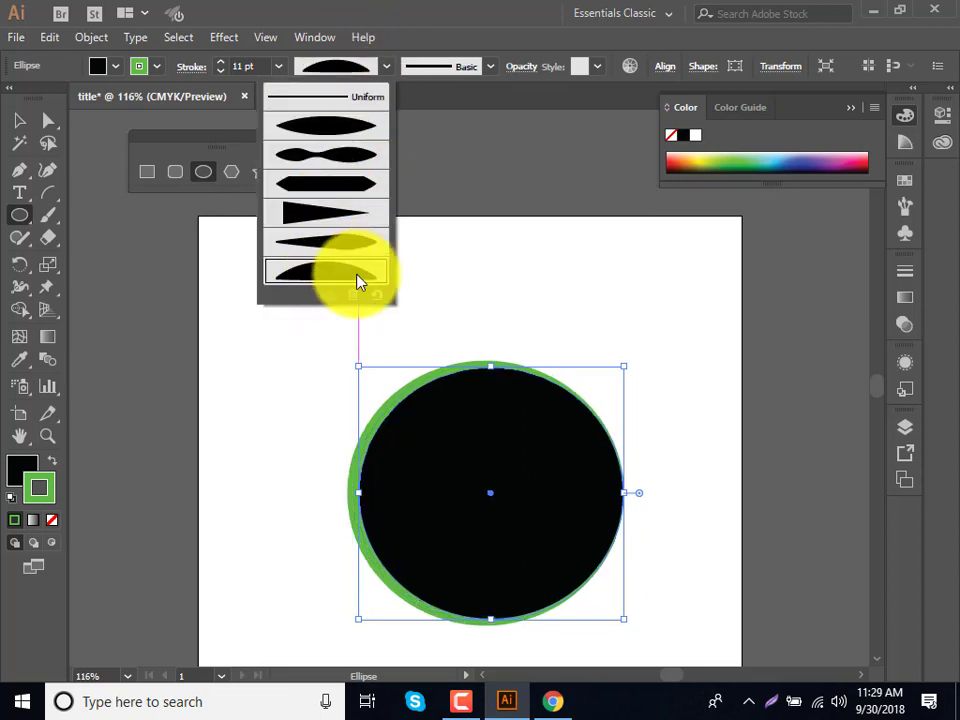
pyautogui.click(337, 158)
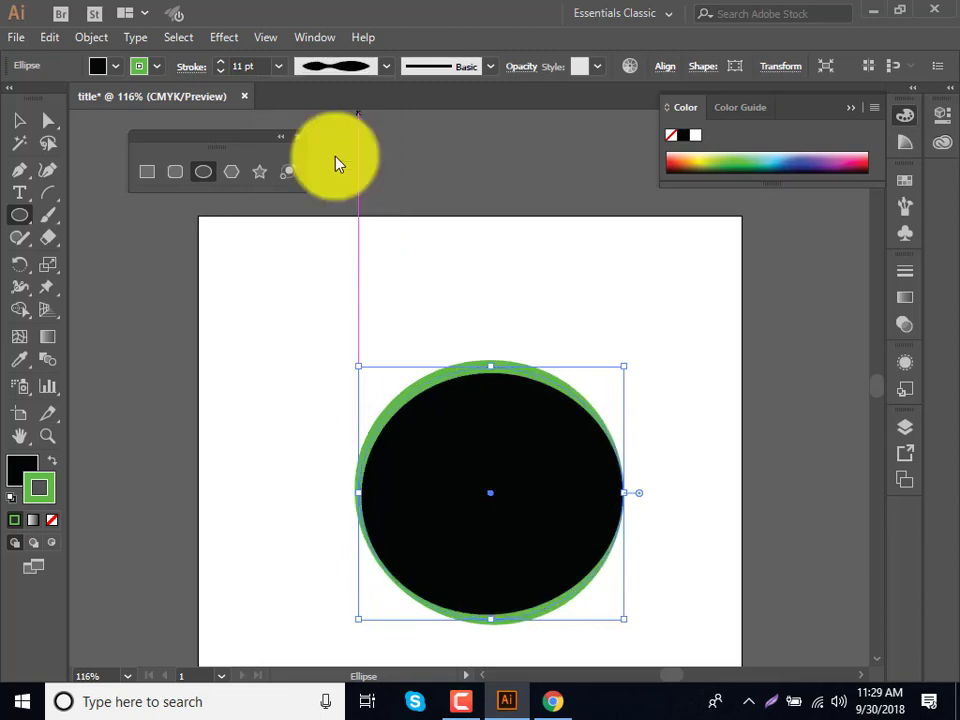
pyautogui.click(444, 68)
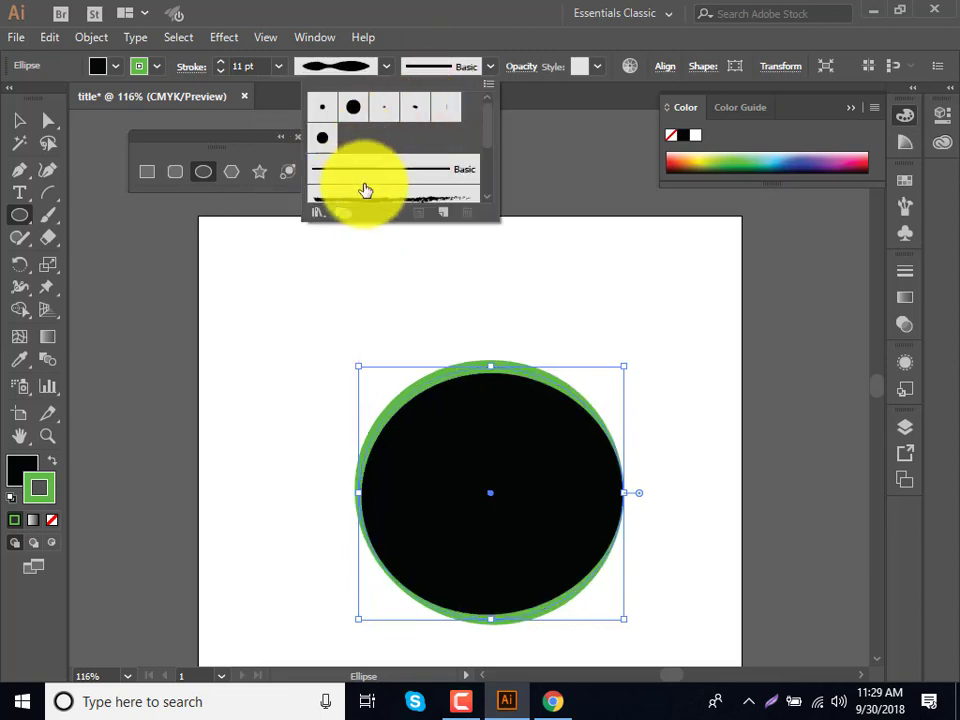
pyautogui.click(364, 200)
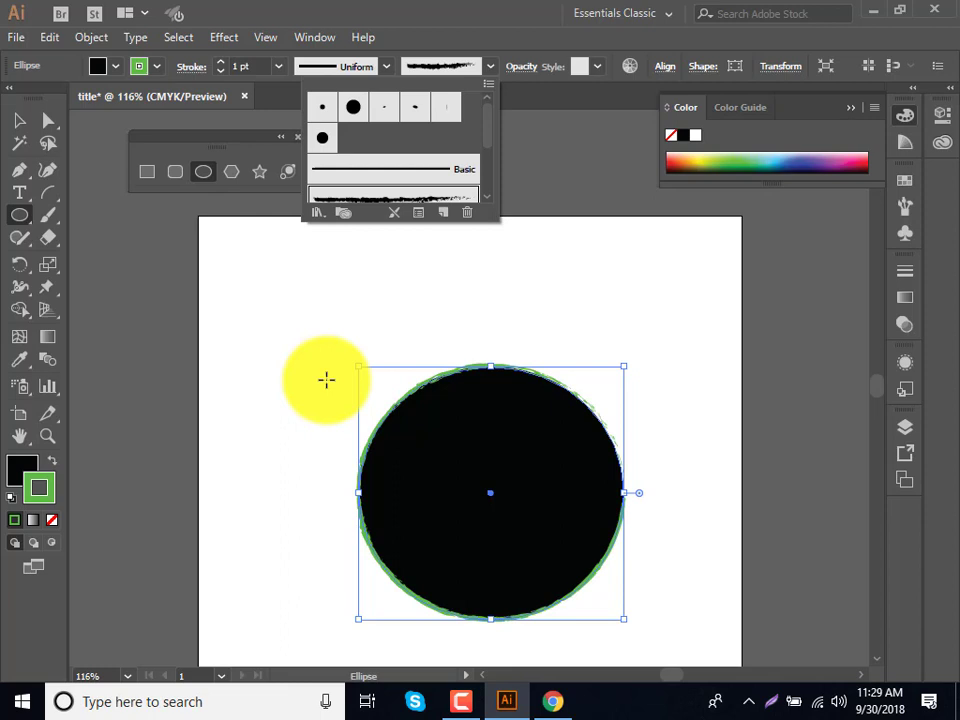
# Step: Apply a white-to-black linear gradient to stroke and fill, then delete the gradient shapes
pyautogui.click(36, 532)
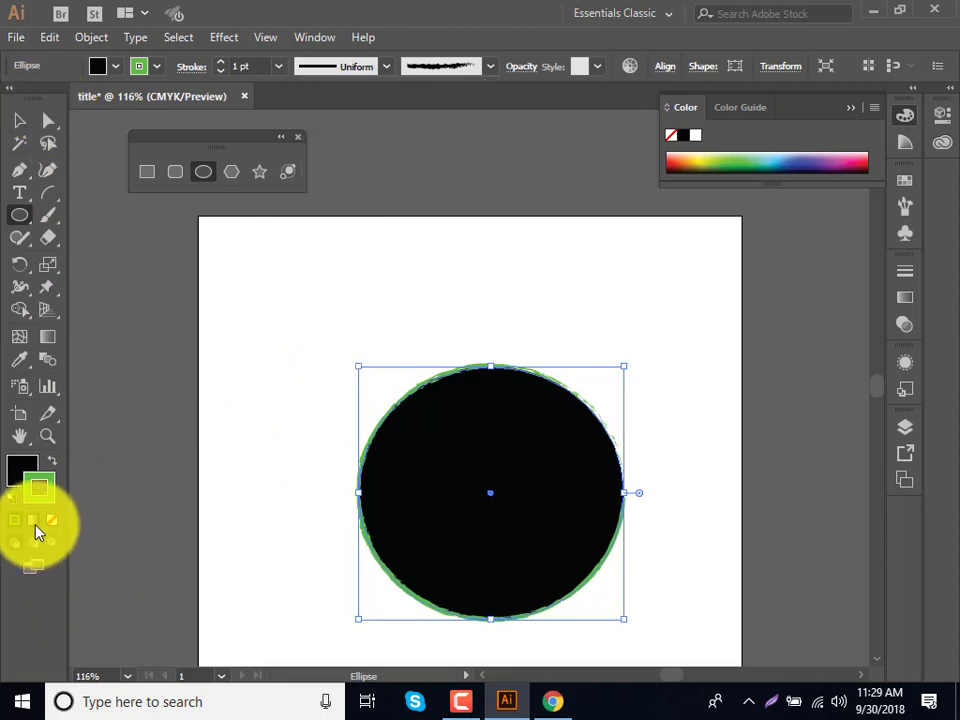
pyautogui.click(35, 524)
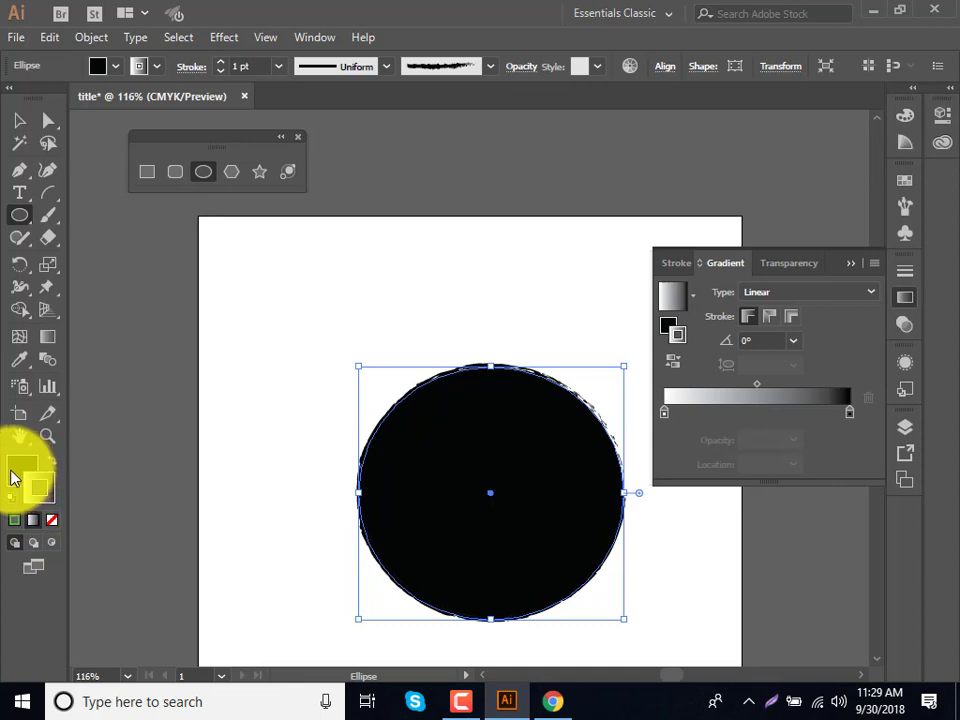
pyautogui.click(14, 476)
pyautogui.click(29, 522)
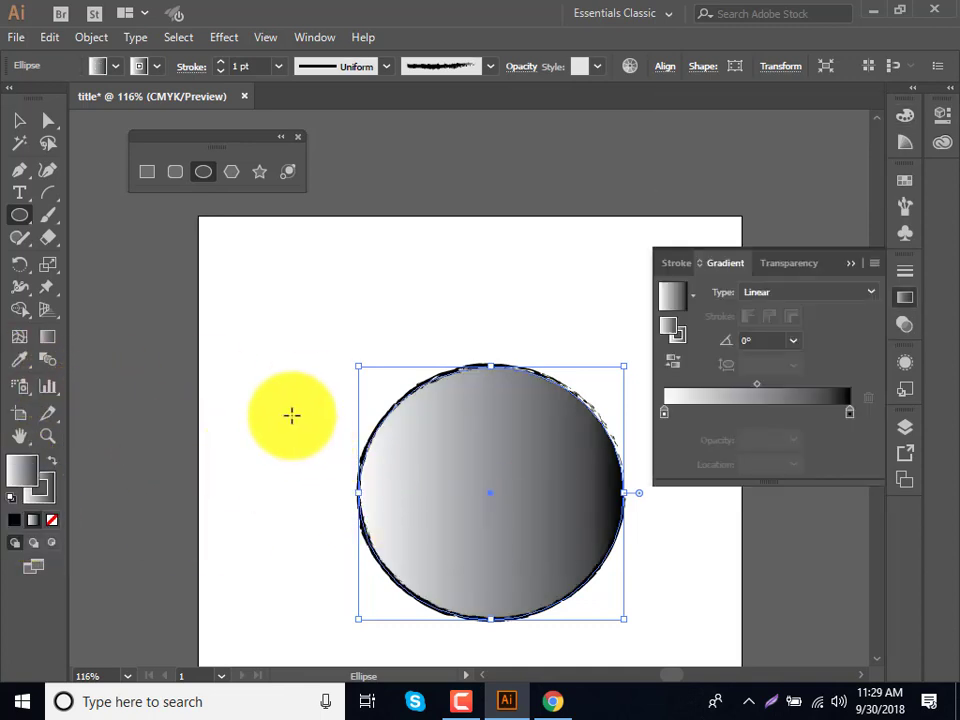
pyautogui.moveTo(296, 390); pyautogui.dragTo(651, 662)
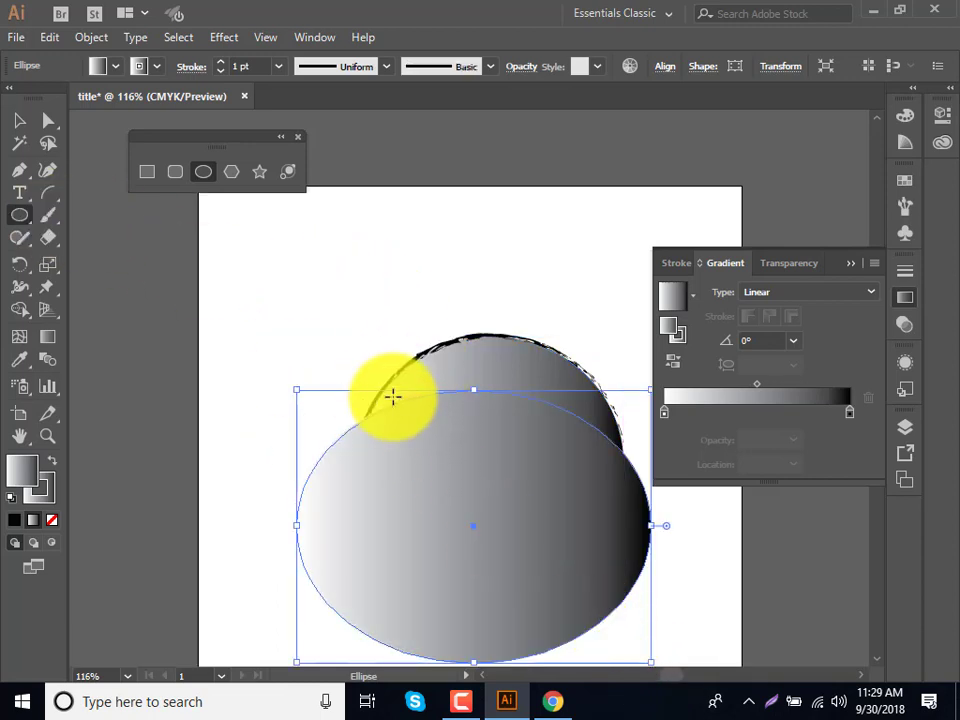
pyautogui.press('Delete')
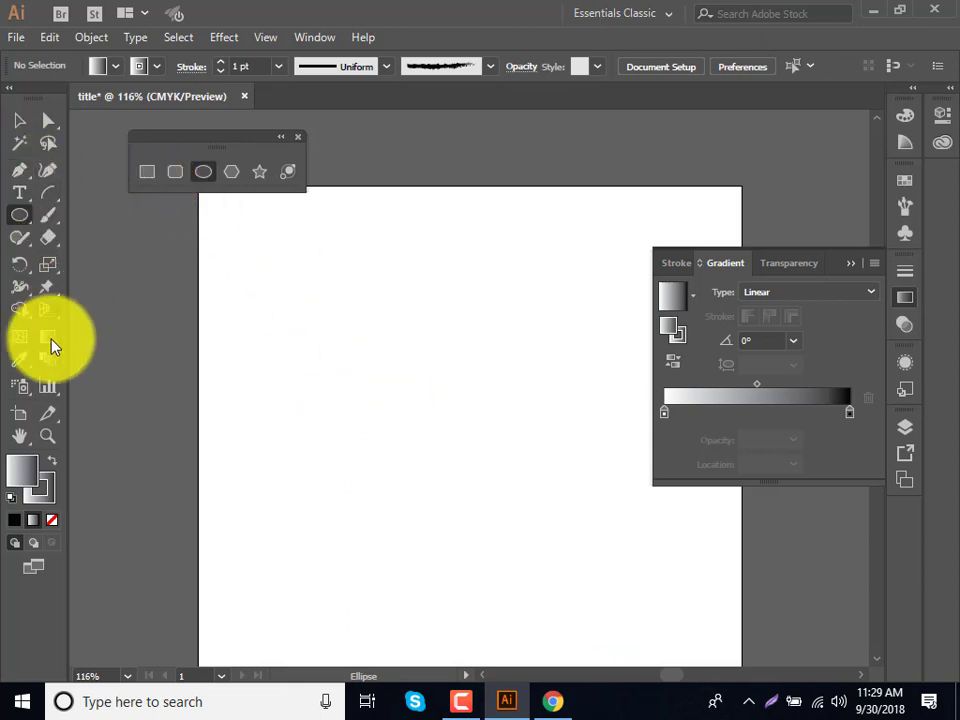
# Step: Draw a closed pointed leaf with the Pen tool and begin a new path to its right
pyautogui.click(20, 172)
pyautogui.click(254, 286)
pyautogui.moveTo(356, 566)
pyautogui.mouseDown()
pyautogui.moveTo(448, 572)
pyautogui.moveTo(530, 562)
pyautogui.moveTo(537, 641)
pyautogui.mouseUp()
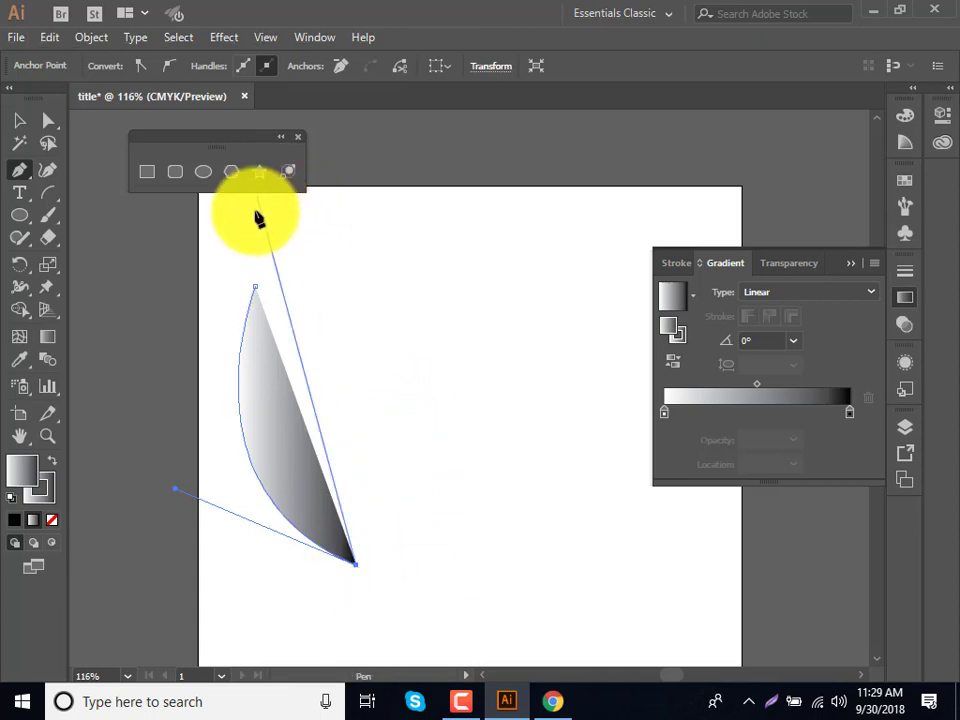
pyautogui.moveTo(255, 288)
pyautogui.mouseDown()
pyautogui.moveTo(218, 279)
pyautogui.moveTo(290, 170)
pyautogui.mouseUp()
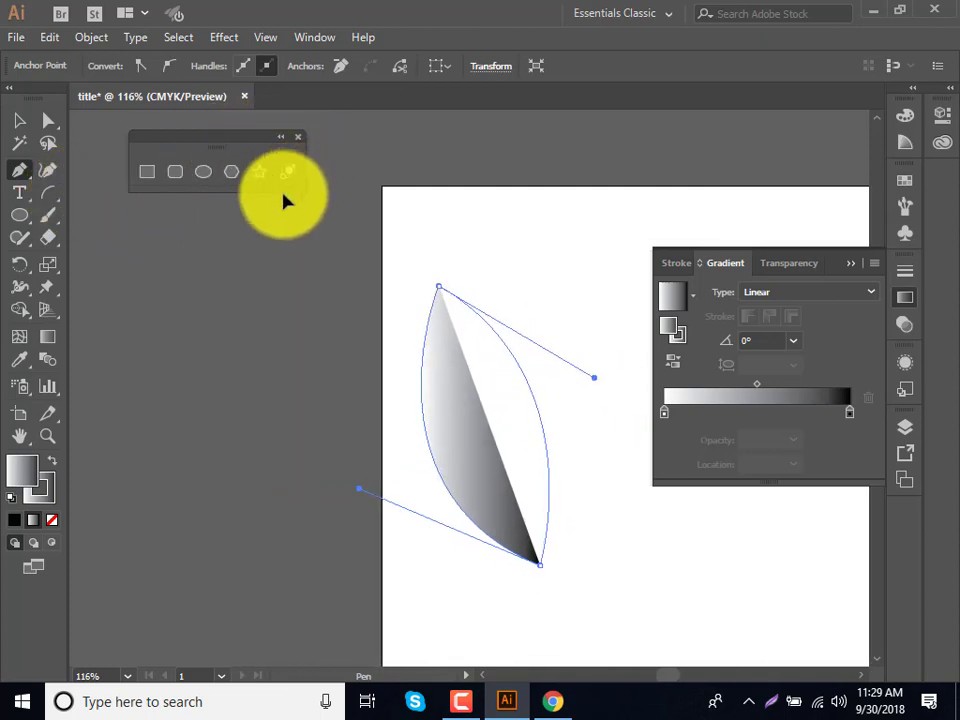
pyautogui.moveTo(290, 170); pyautogui.dragTo(285, 199)
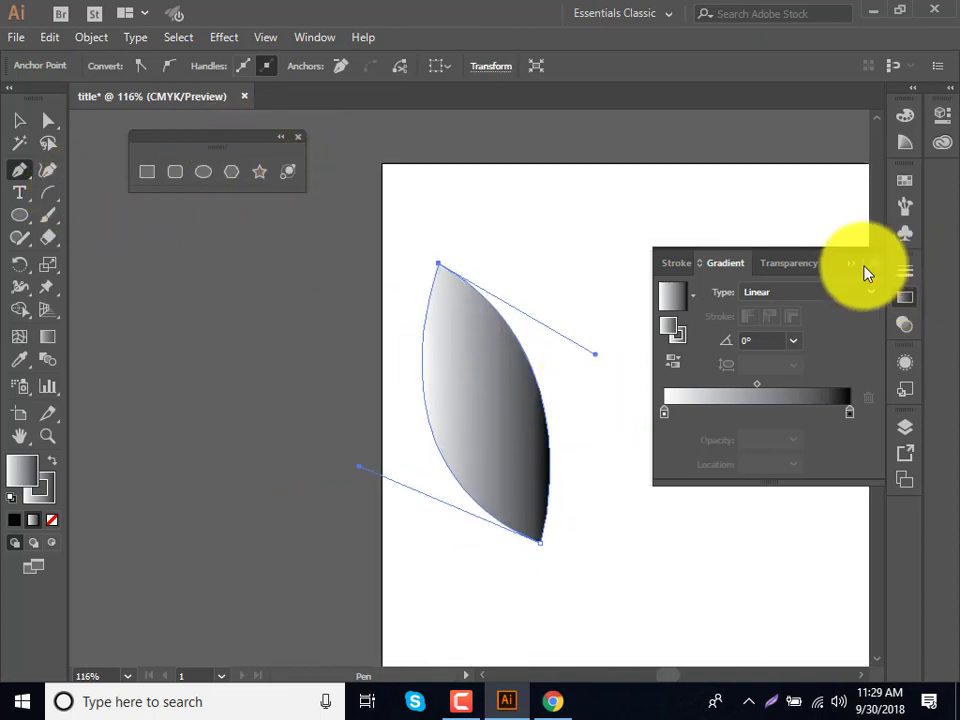
pyautogui.click(852, 264)
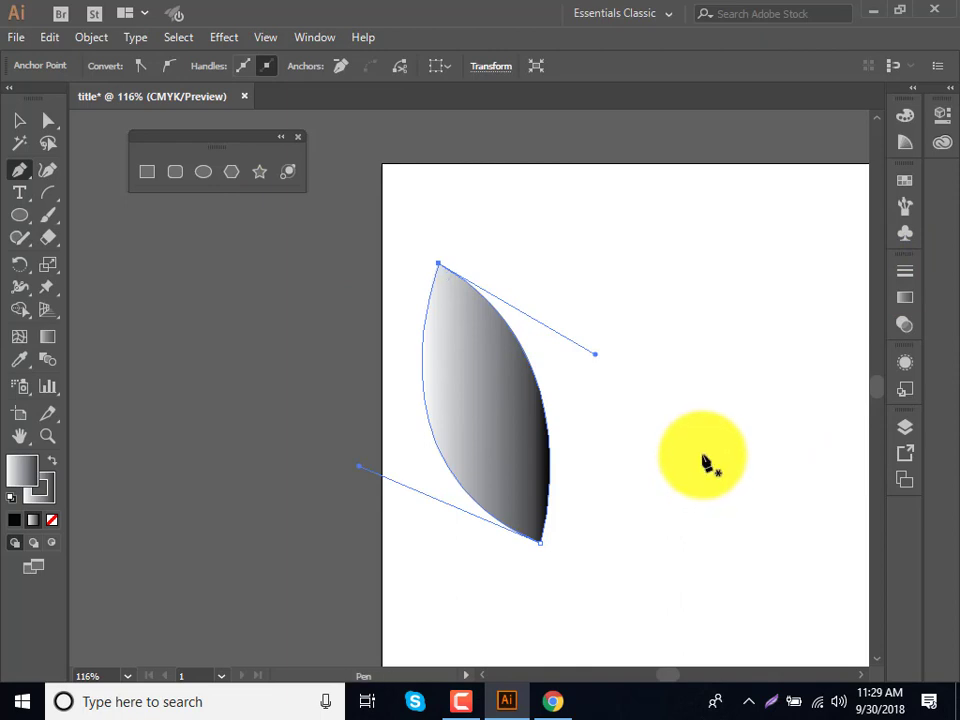
pyautogui.click(537, 259)
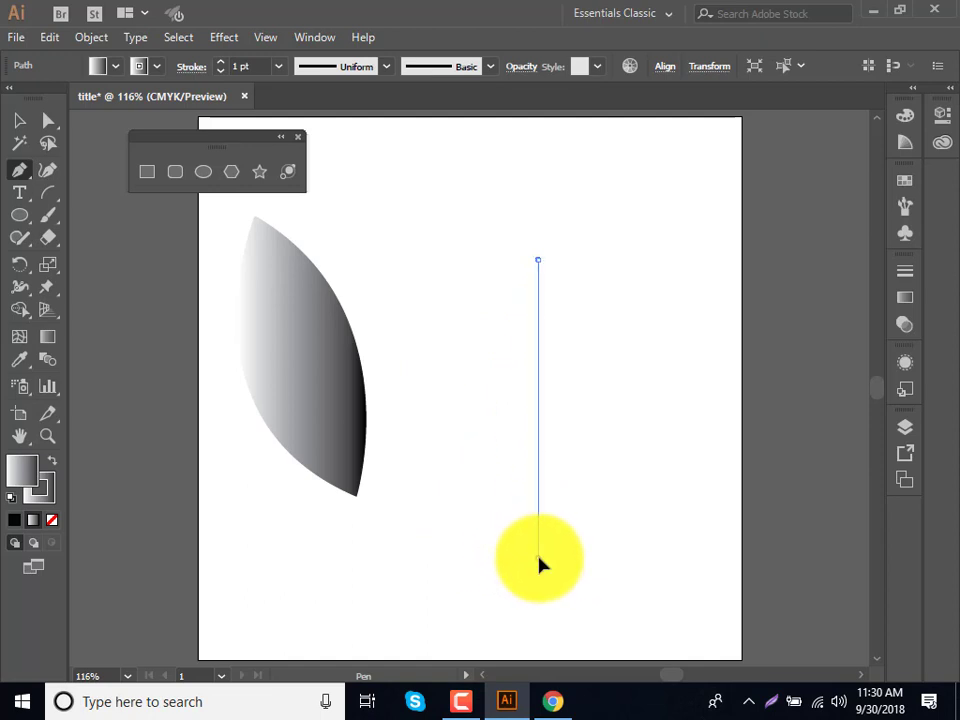
# Step: Drag the bottom and side Pen anchors to curve the new path into a closed leaf
pyautogui.moveTo(538, 560)
pyautogui.mouseDown()
pyautogui.moveTo(577, 613)
pyautogui.moveTo(697, 527)
pyautogui.moveTo(707, 650)
pyautogui.moveTo(707, 640)
pyautogui.mouseUp()
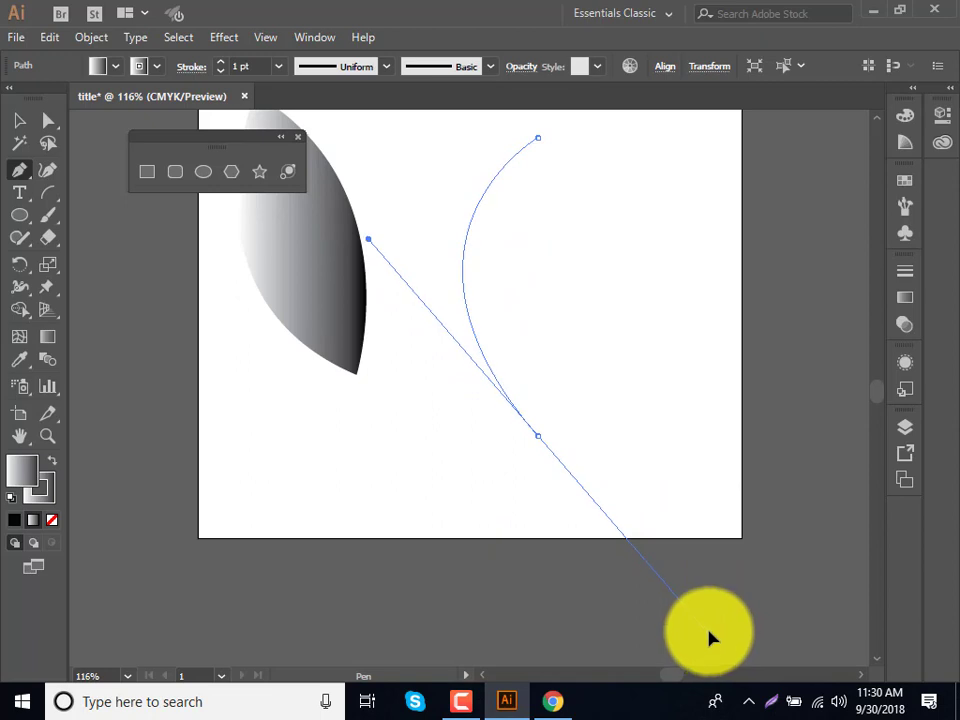
pyautogui.moveTo(707, 638); pyautogui.dragTo(716, 629)
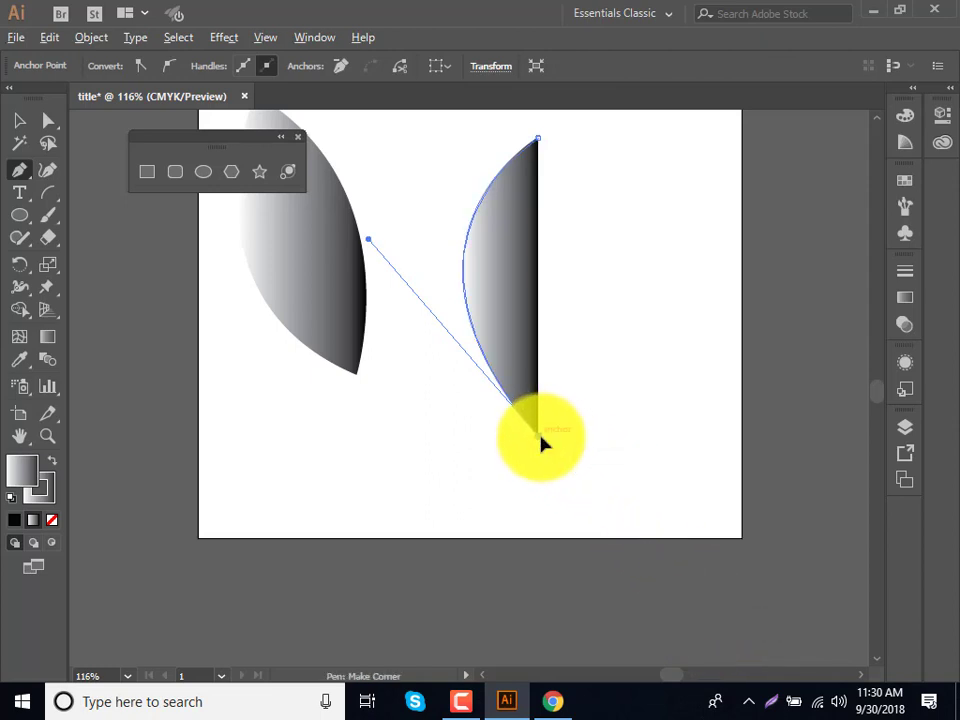
pyautogui.moveTo(540, 438)
pyautogui.mouseDown()
pyautogui.moveTo(532, 474)
pyautogui.moveTo(726, 632)
pyautogui.moveTo(545, 147)
pyautogui.moveTo(388, 175)
pyautogui.moveTo(377, 165)
pyautogui.moveTo(377, 222)
pyautogui.mouseUp()
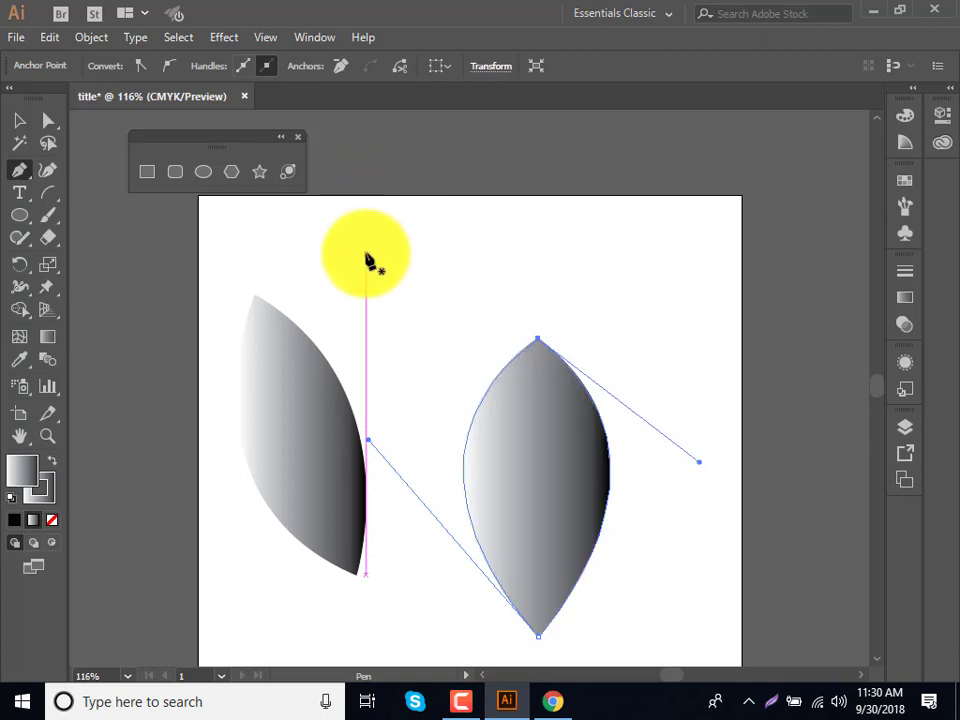
# Step: Move the right leaf up and left and fill it solid black
pyautogui.click(20, 122)
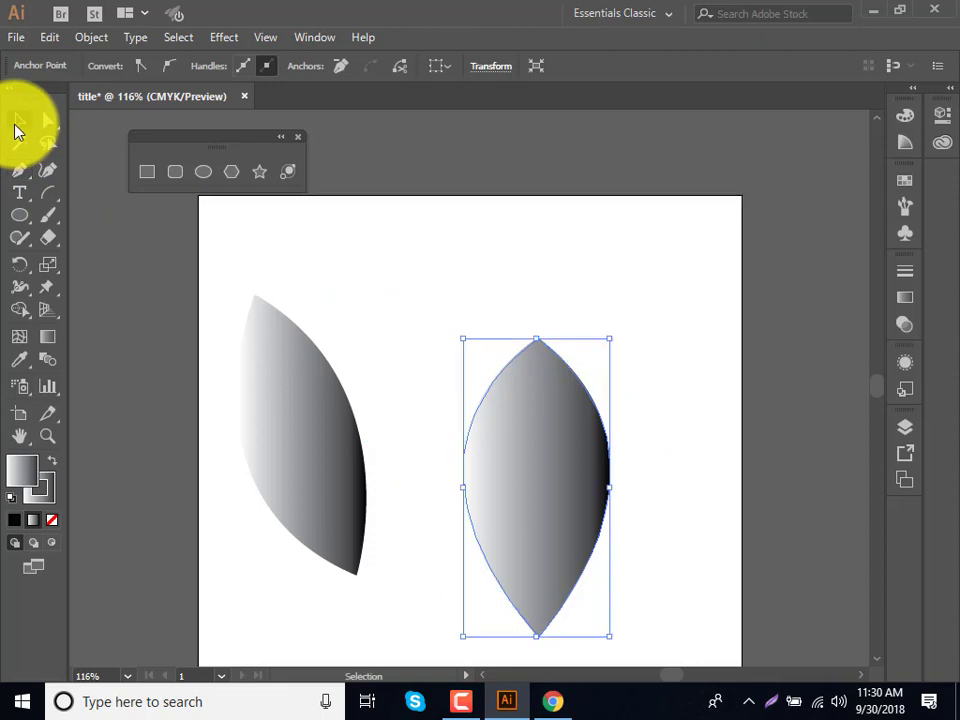
pyautogui.moveTo(519, 477); pyautogui.dragTo(484, 381)
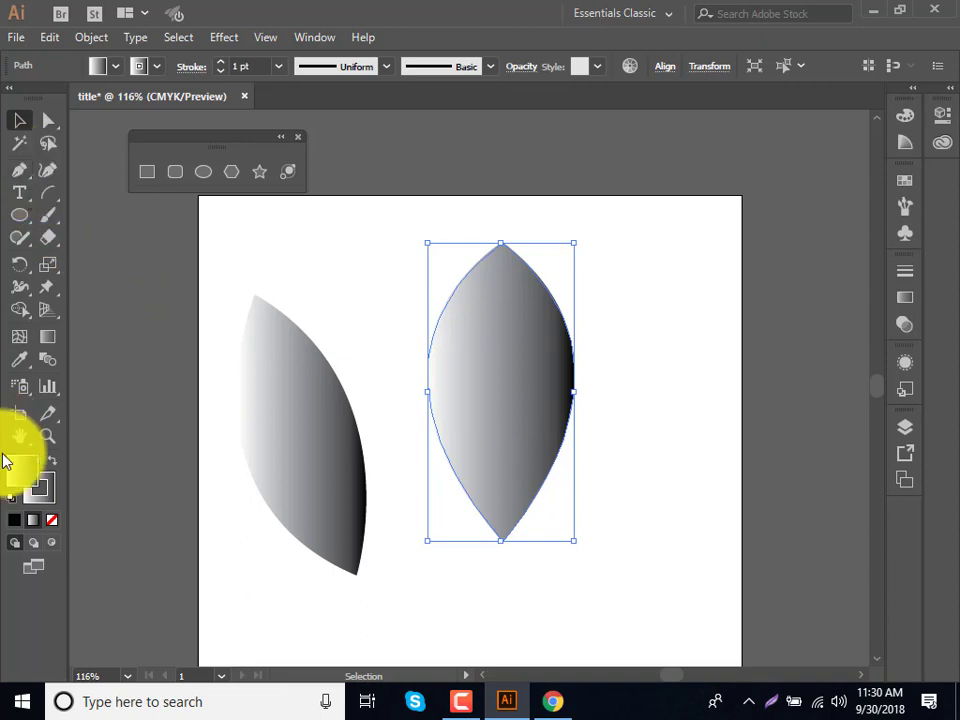
pyautogui.click(14, 519)
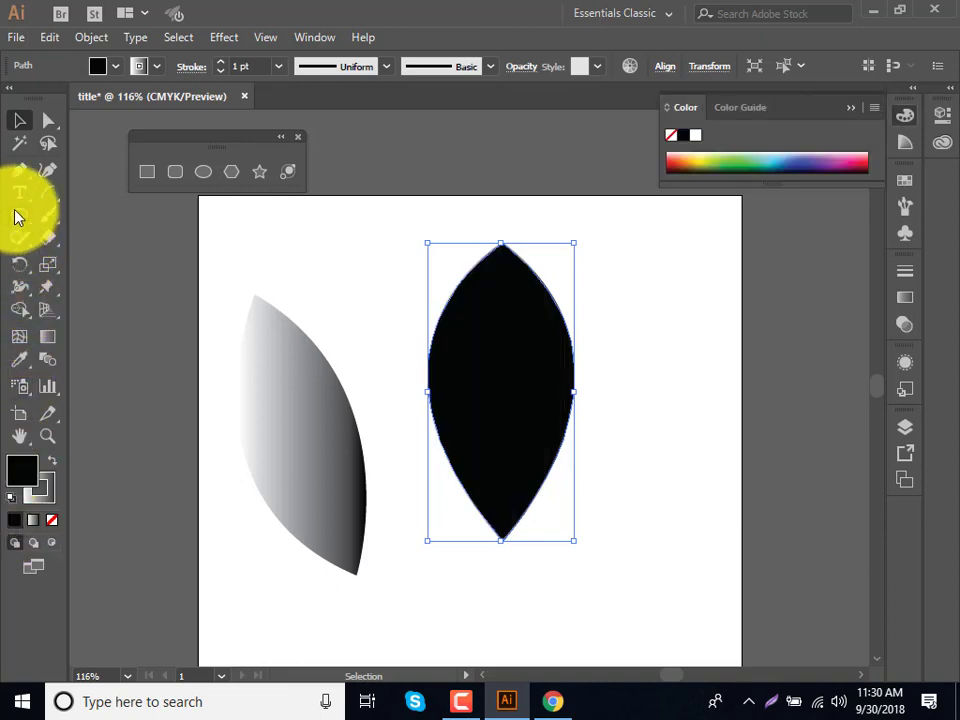
# Step: Add several anchor points along both curved edges of the black leaf
pyautogui.moveTo(17, 170); pyautogui.dragTo(55, 193)
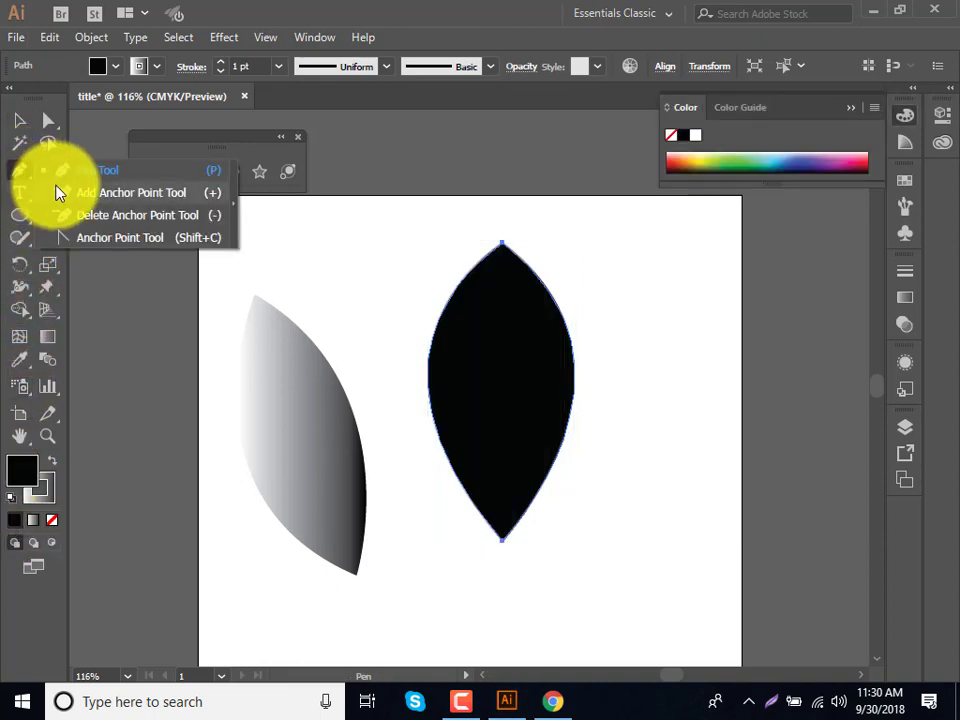
pyautogui.click(68, 196)
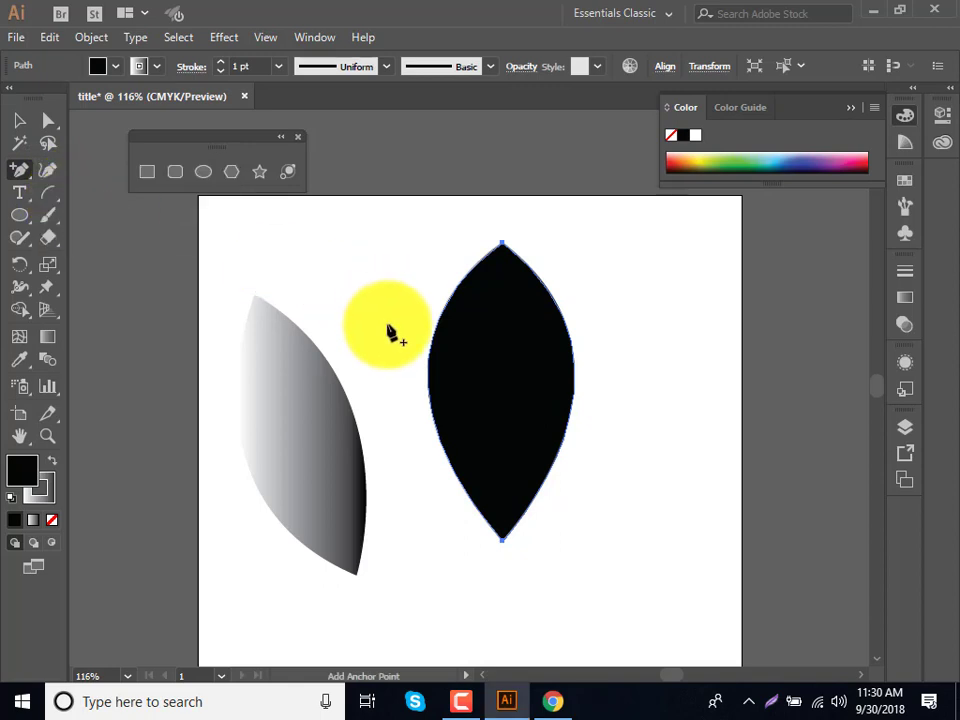
pyautogui.click(428, 390)
pyautogui.click(503, 250)
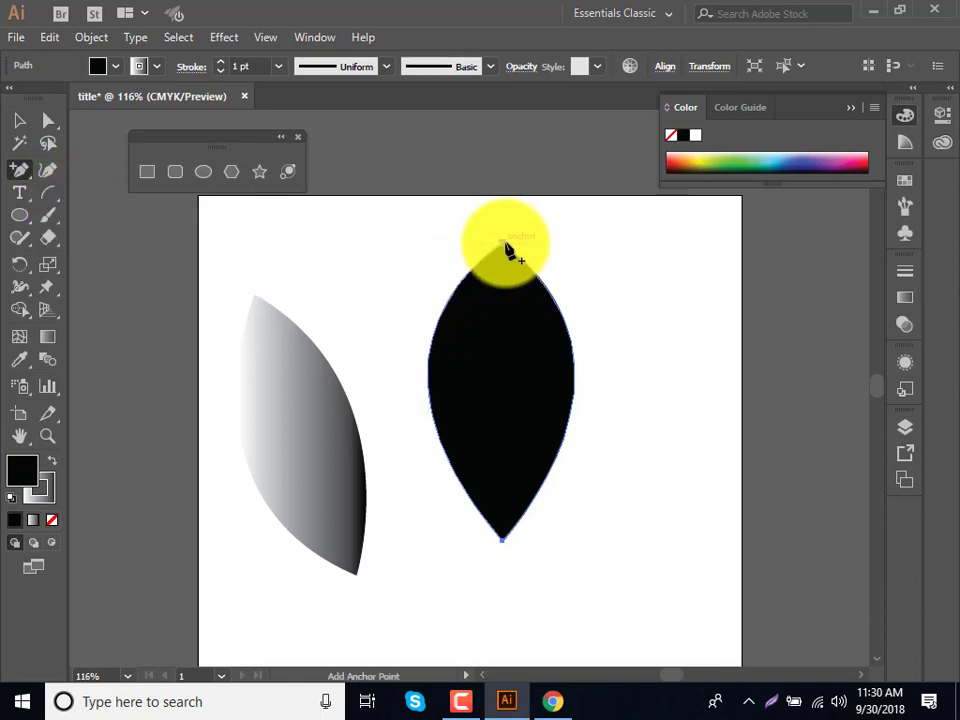
pyautogui.hotkey('ctrl', 'z')
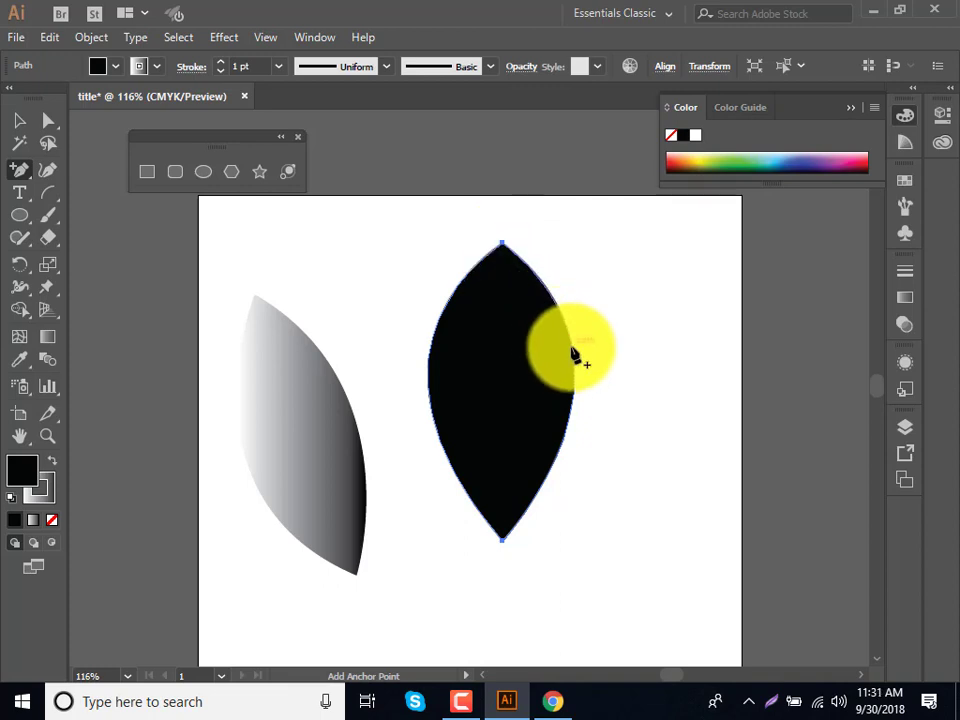
pyautogui.click(572, 358)
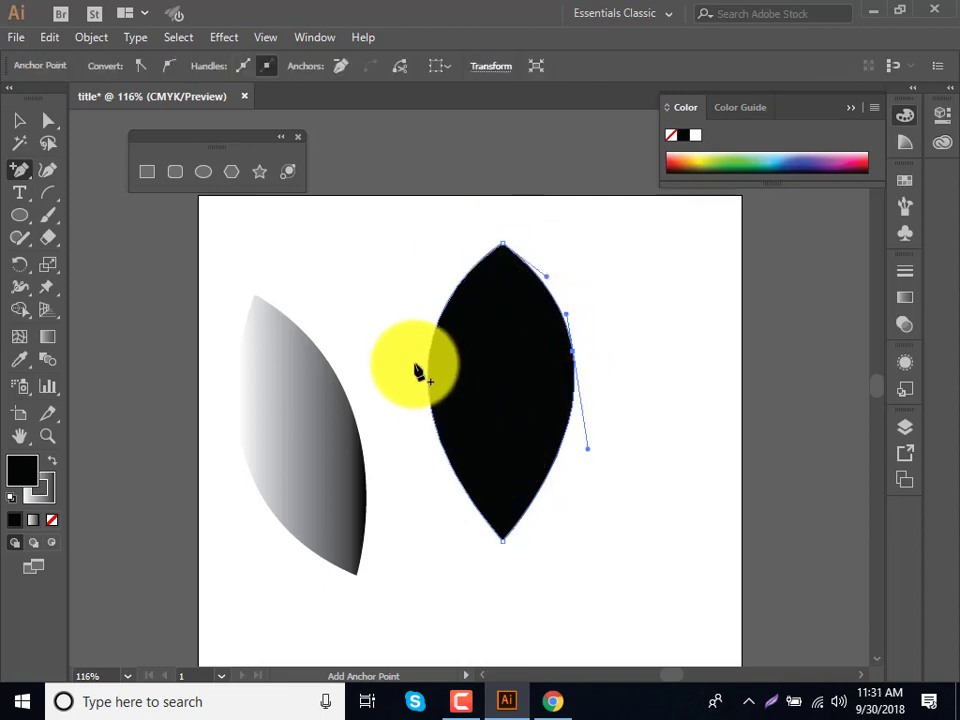
pyautogui.moveTo(427, 368); pyautogui.dragTo(433, 392)
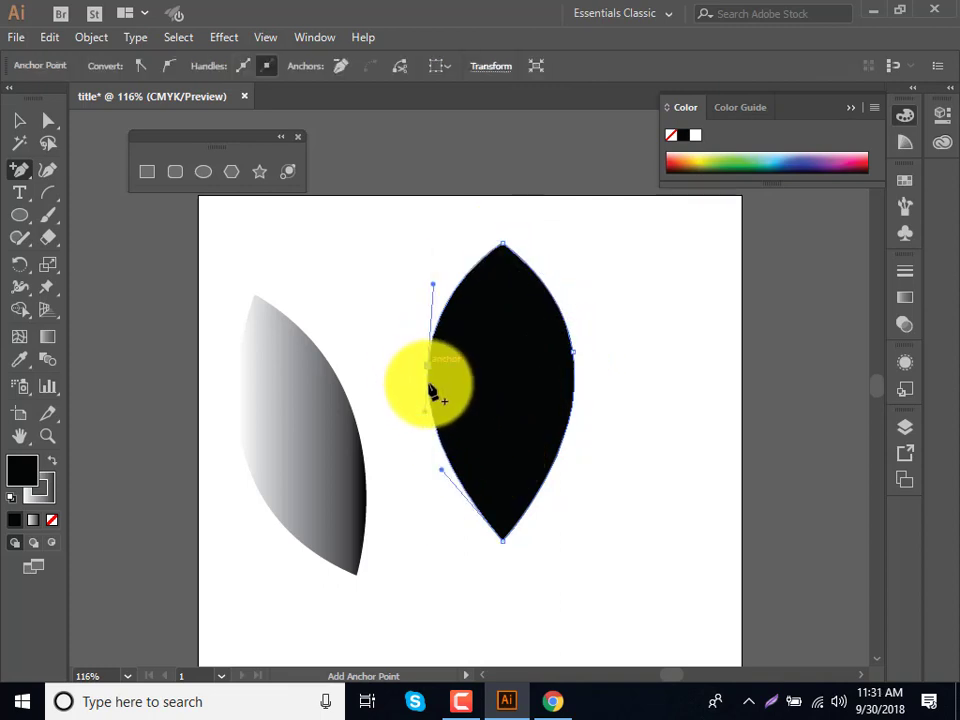
pyautogui.click(444, 452)
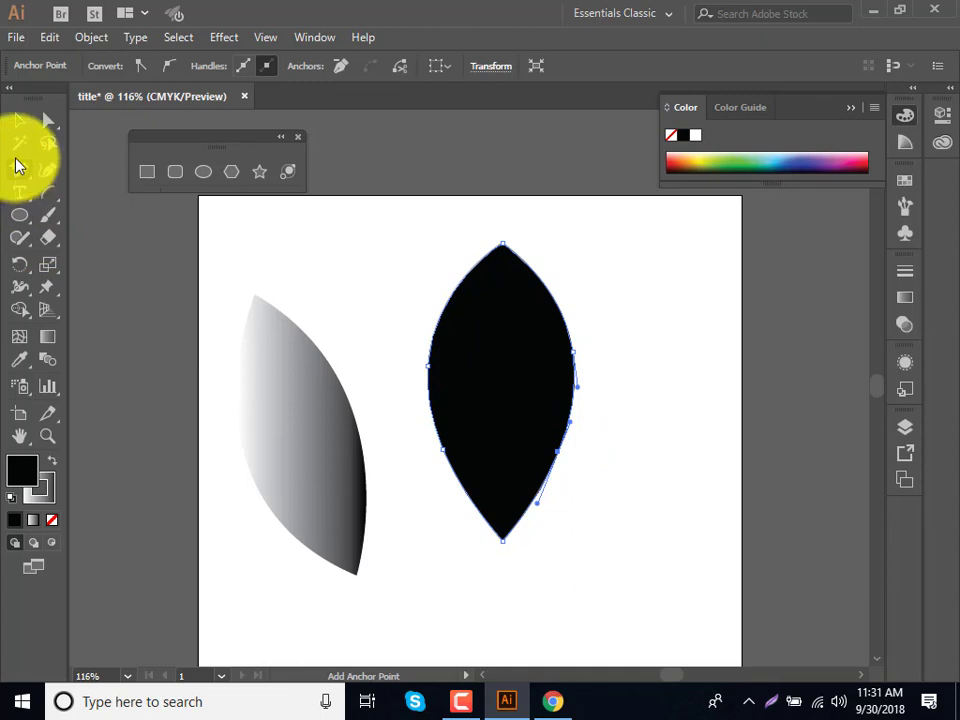
# Step: Drag the leaf's direction handles to bulge its left and right sides outward
pyautogui.click(18, 122)
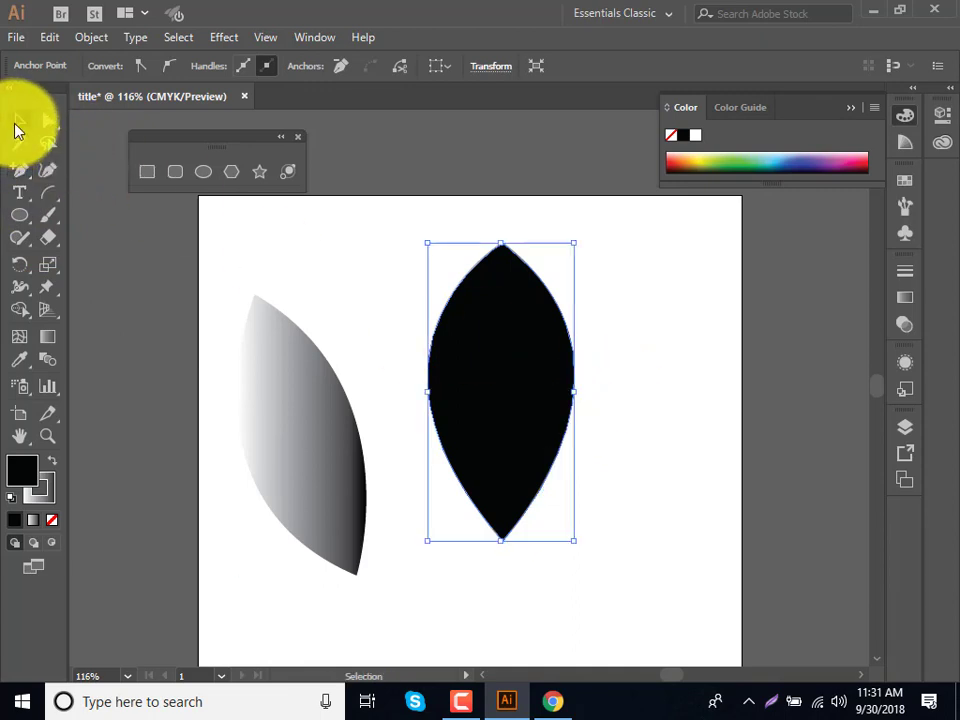
pyautogui.click(42, 122)
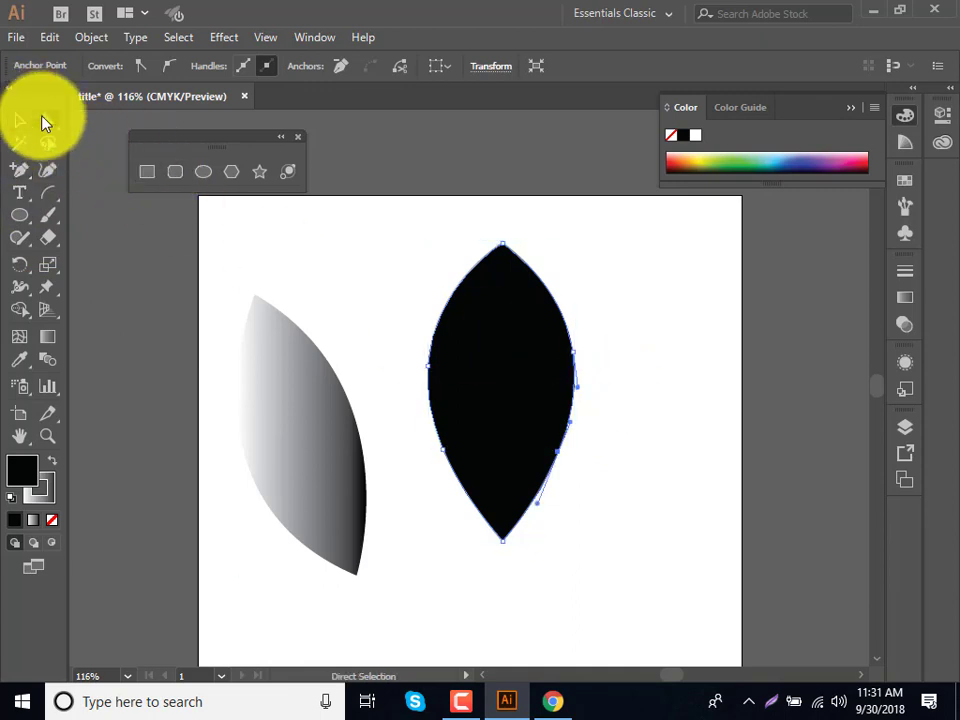
pyautogui.click(538, 512)
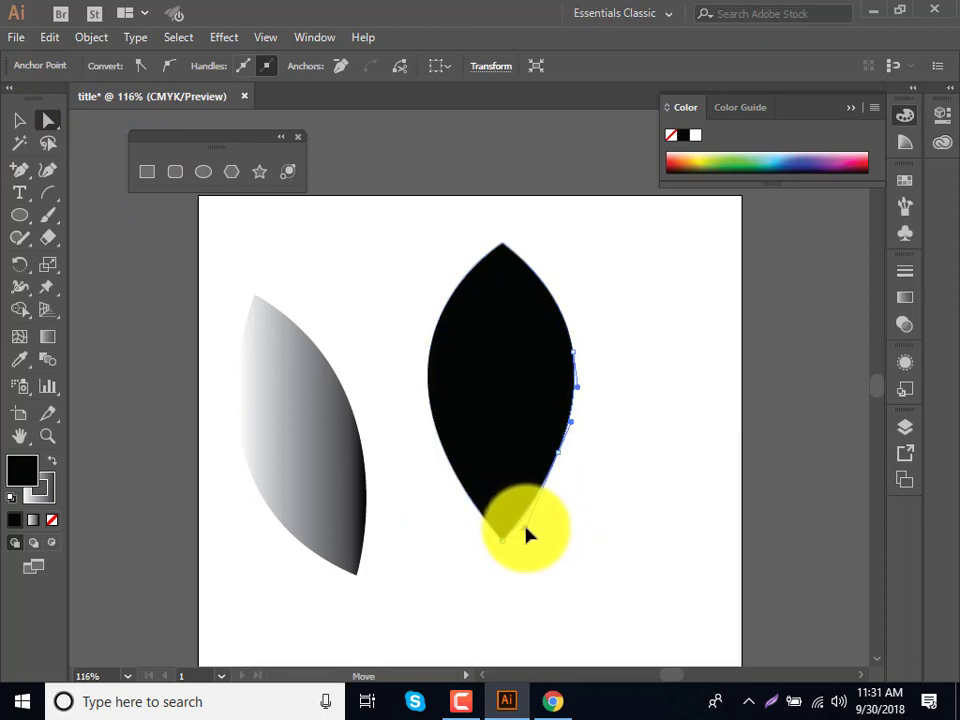
pyautogui.click(525, 530)
pyautogui.moveTo(558, 437)
pyautogui.mouseDown()
pyautogui.moveTo(583, 403)
pyautogui.moveTo(574, 424)
pyautogui.mouseUp()
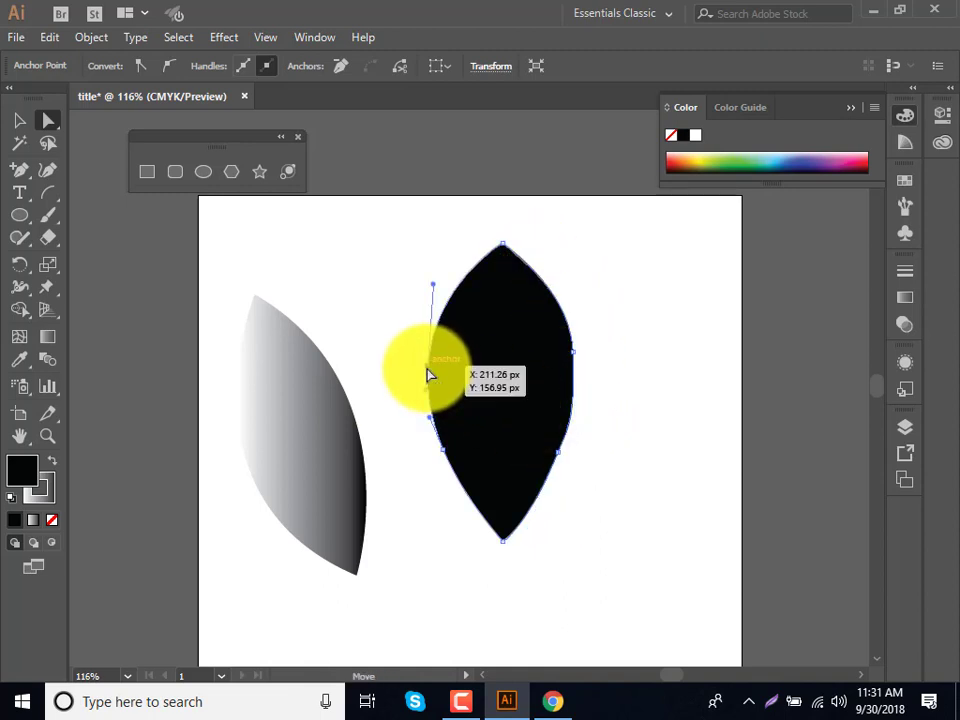
pyautogui.moveTo(437, 378); pyautogui.dragTo(439, 286)
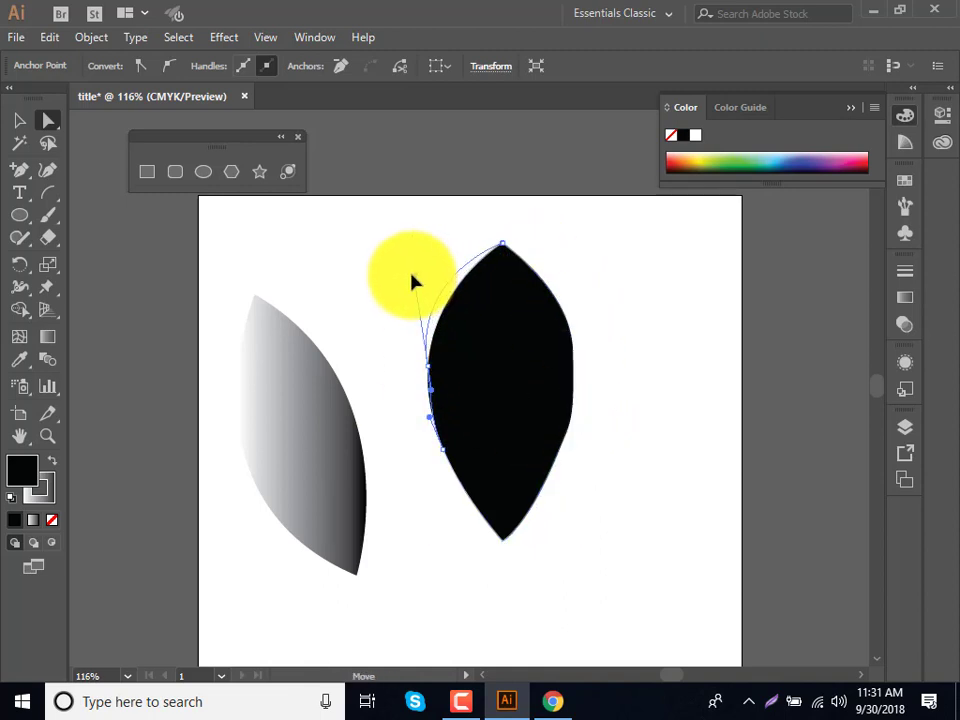
pyautogui.moveTo(435, 289)
pyautogui.mouseDown()
pyautogui.moveTo(441, 303)
pyautogui.moveTo(437, 296)
pyautogui.mouseUp()
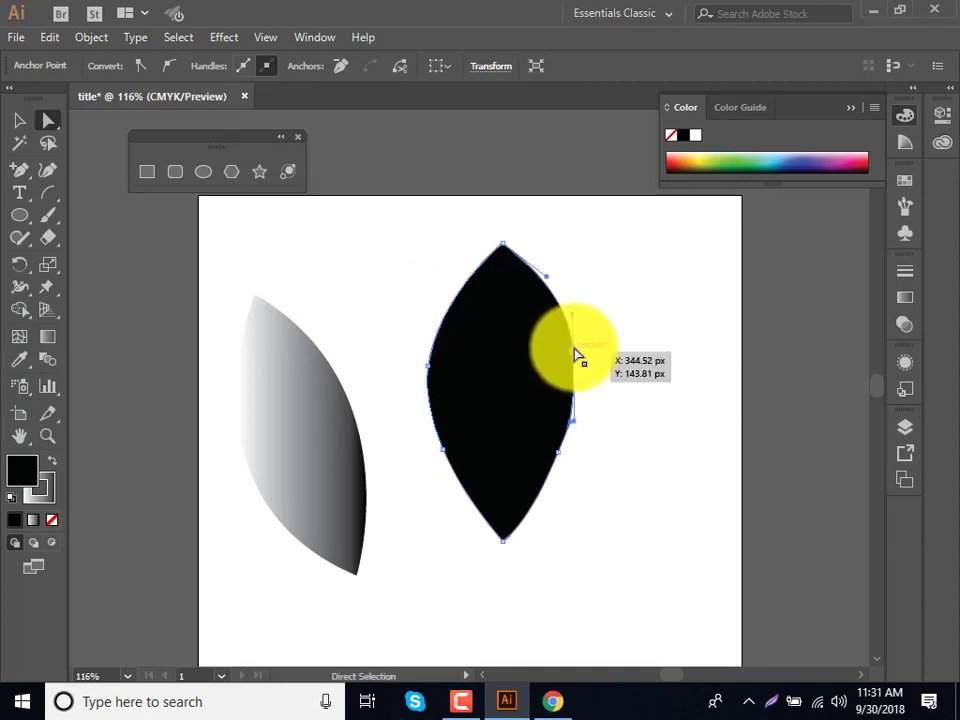
pyautogui.moveTo(572, 322); pyautogui.dragTo(572, 298)
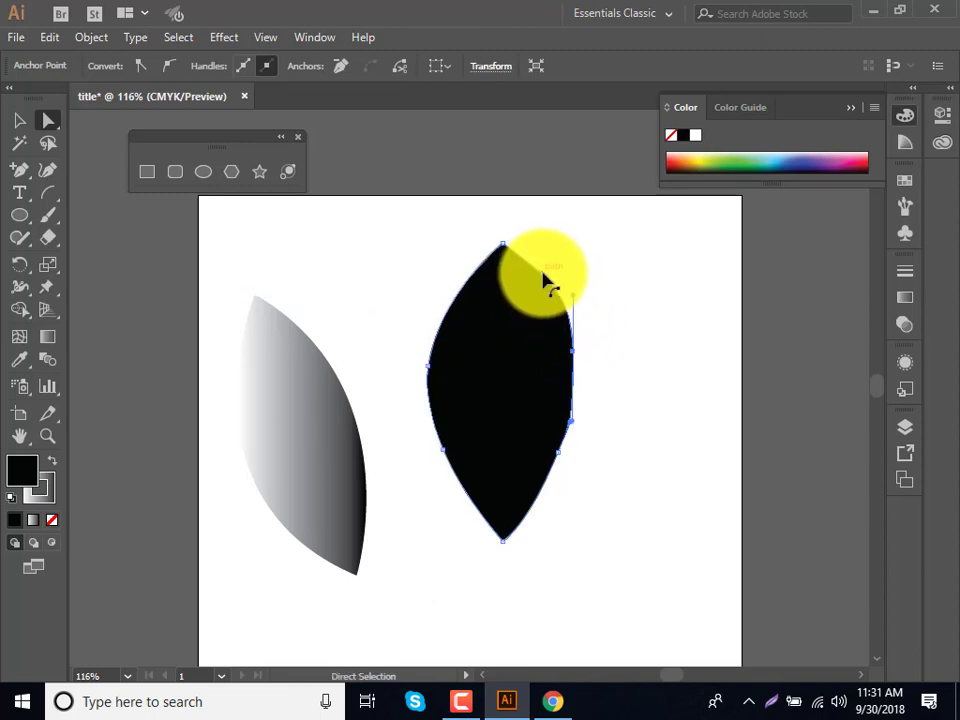
# Step: Reshape the leaf's top-right edge into a concave curve
pyautogui.click(548, 281)
pyautogui.click(503, 246)
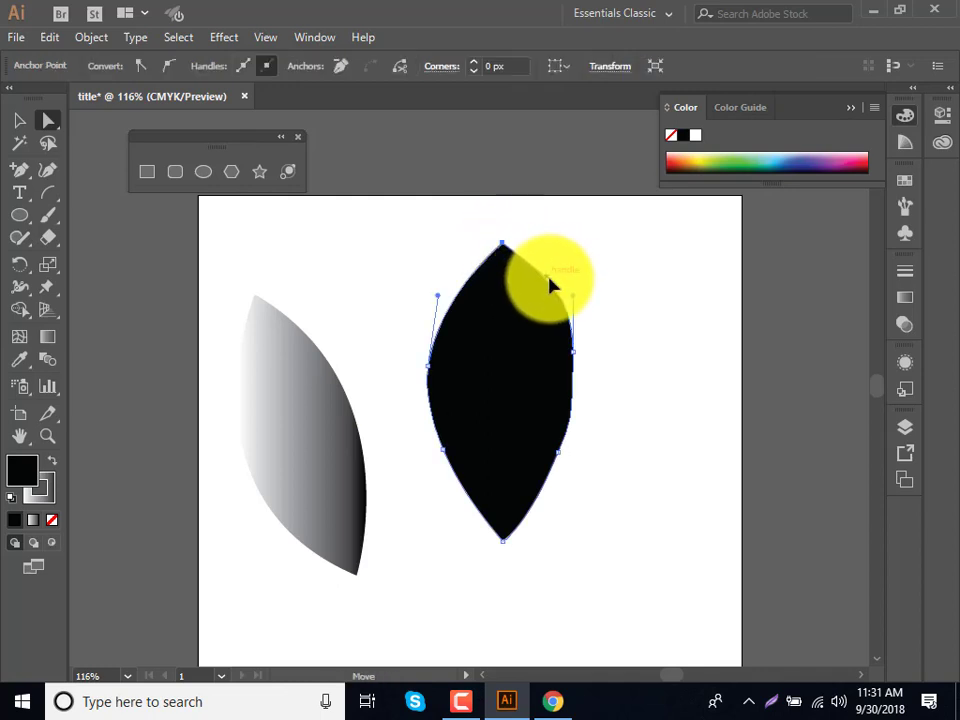
pyautogui.click(537, 291)
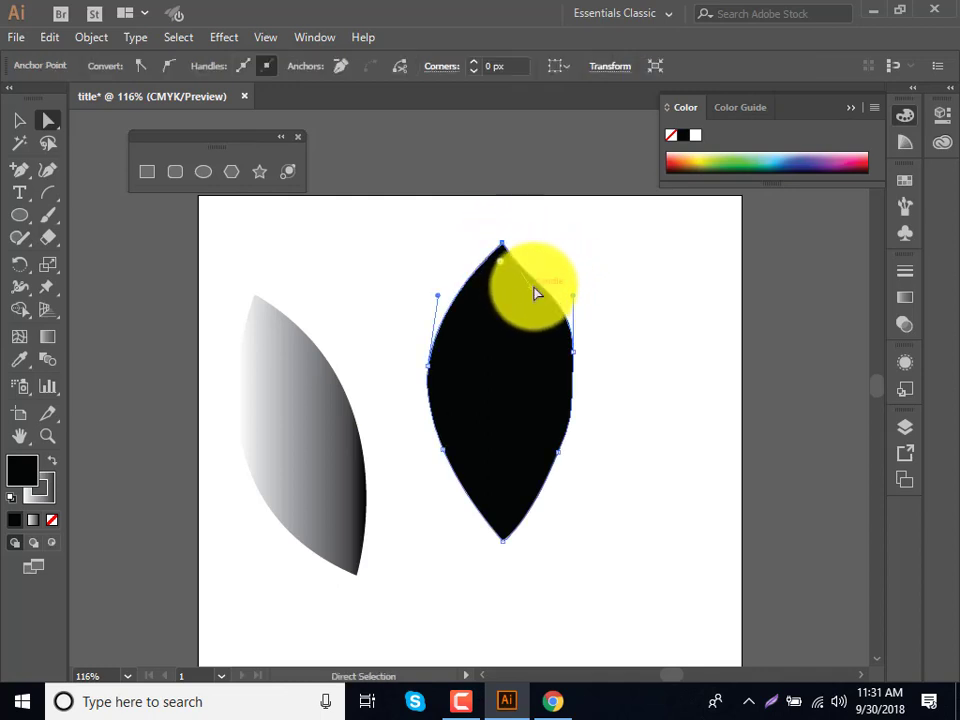
pyautogui.moveTo(534, 292); pyautogui.dragTo(530, 287)
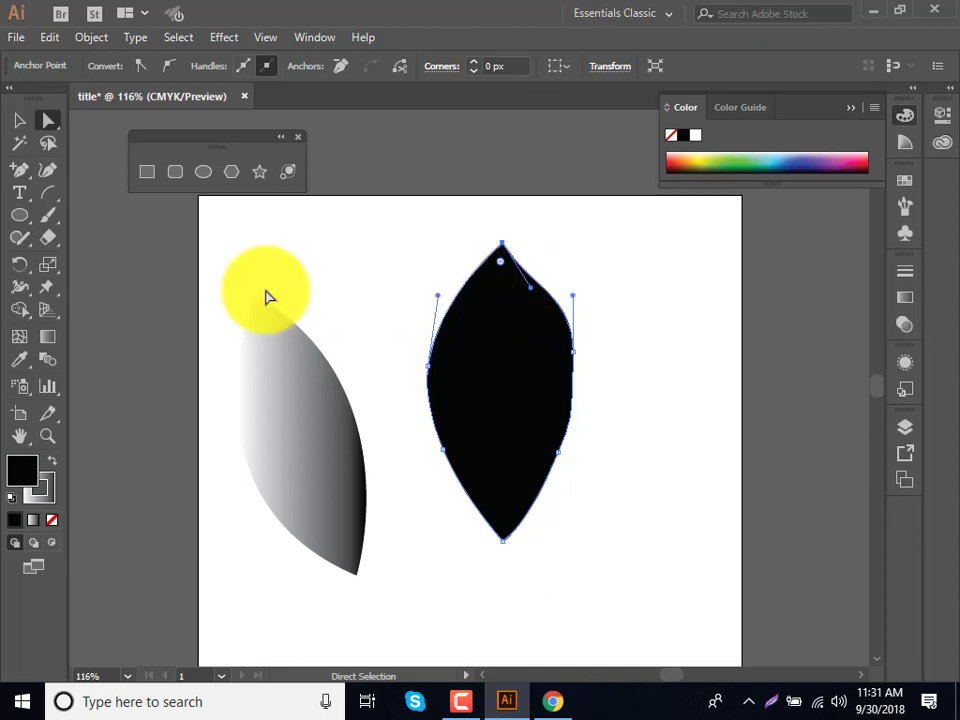
pyautogui.click(19, 170)
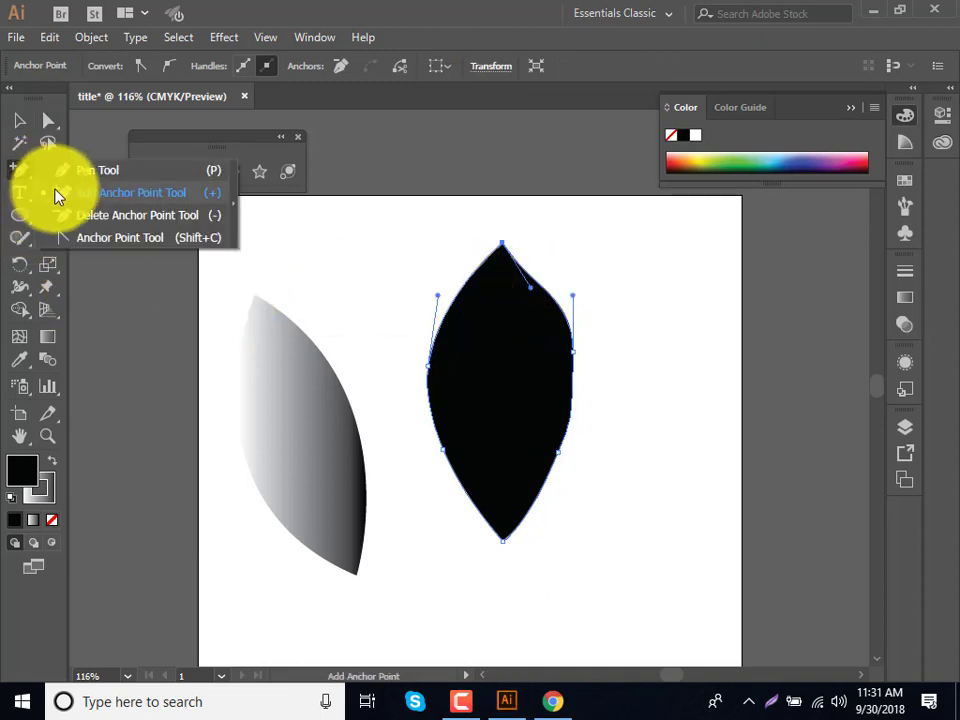
# Step: Delete four anchor points from the left and right sides of the gradient leaf
pyautogui.click(72, 222)
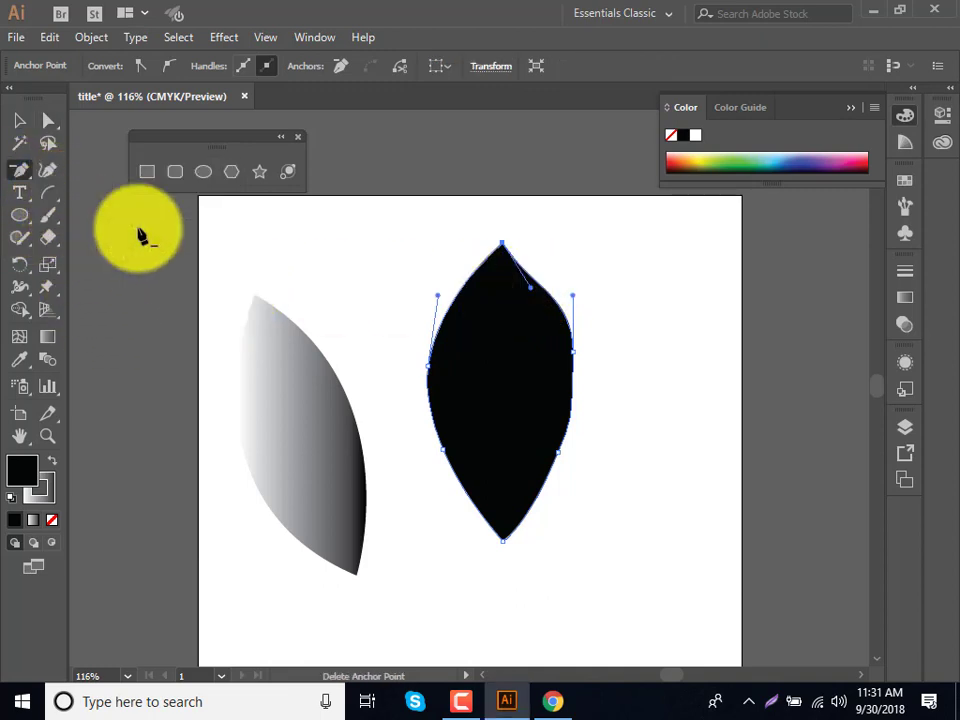
pyautogui.click(572, 352)
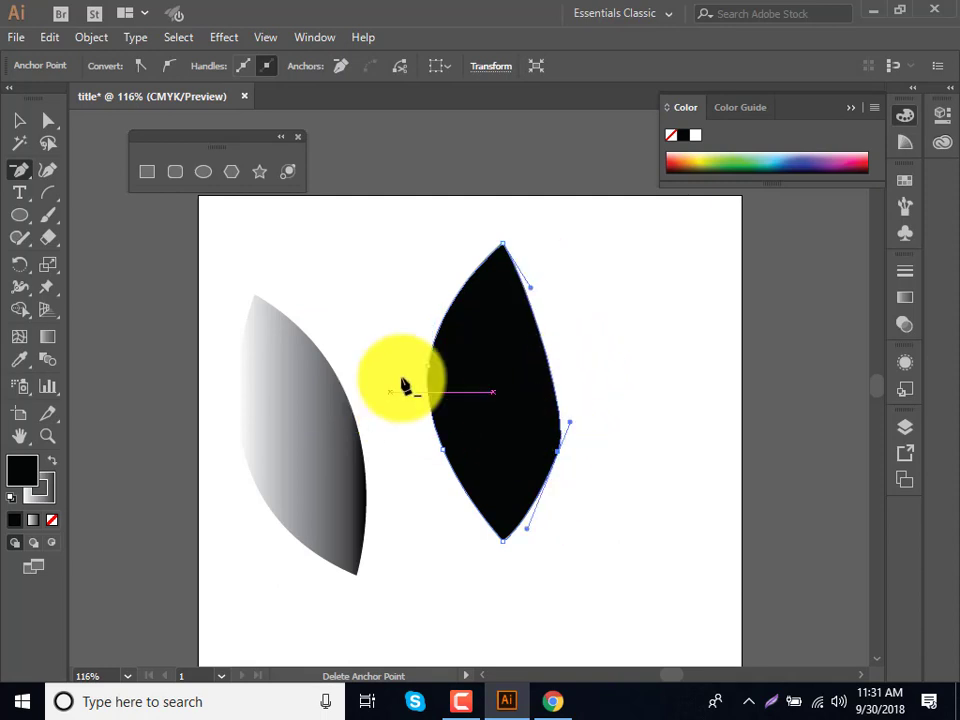
pyautogui.click(429, 366)
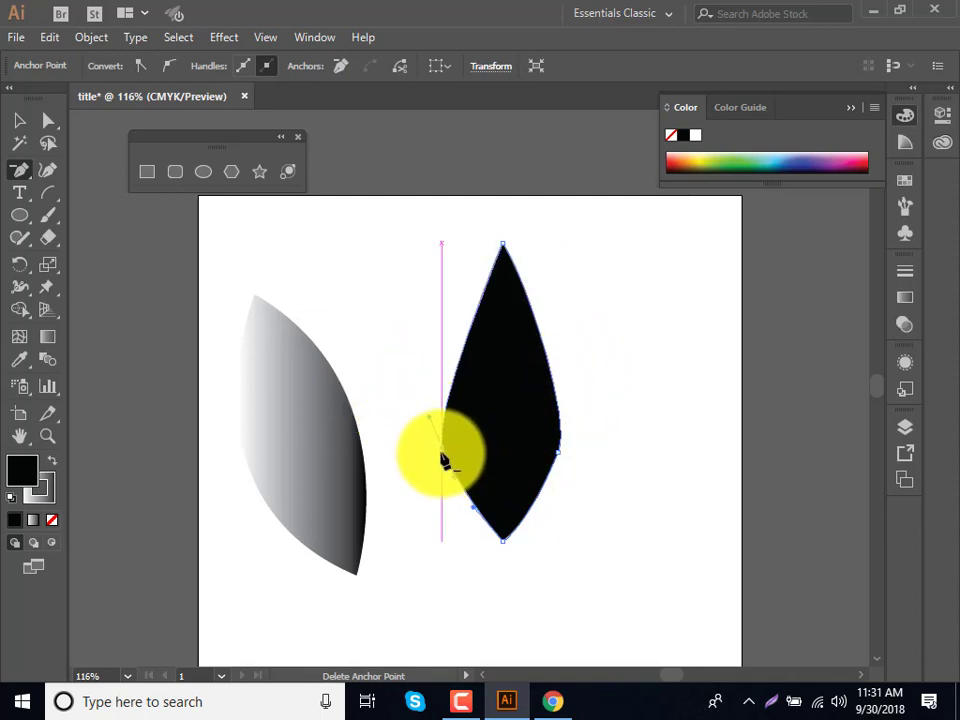
pyautogui.click(445, 458)
pyautogui.click(559, 456)
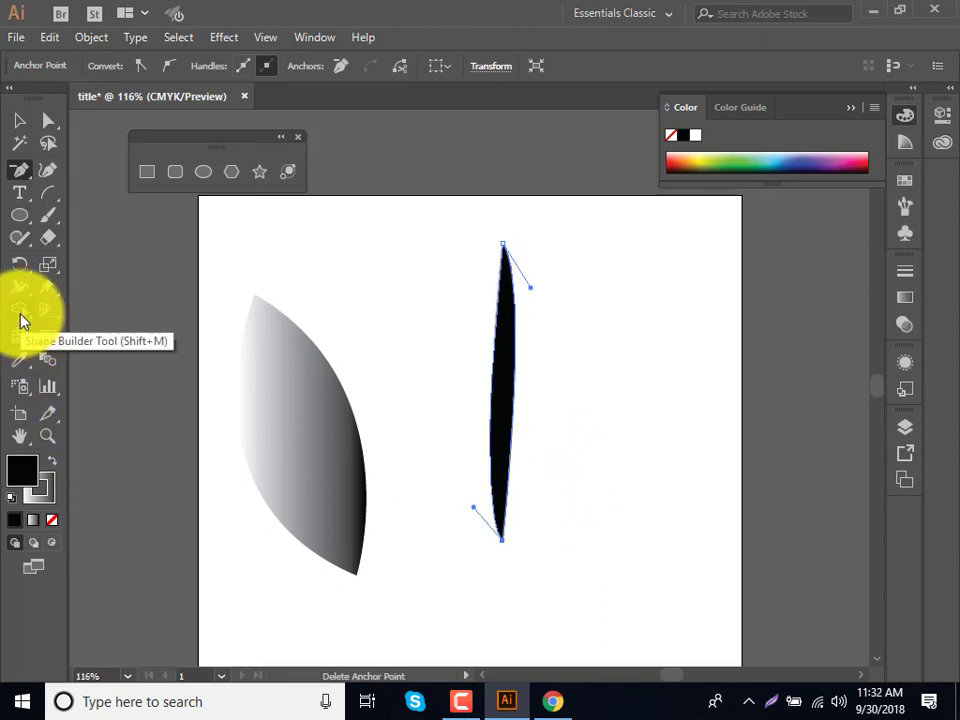
# Step: Draw a new Pen path curving down from a top point, breaking the last anchor's handle with Alt
pyautogui.click(22, 174)
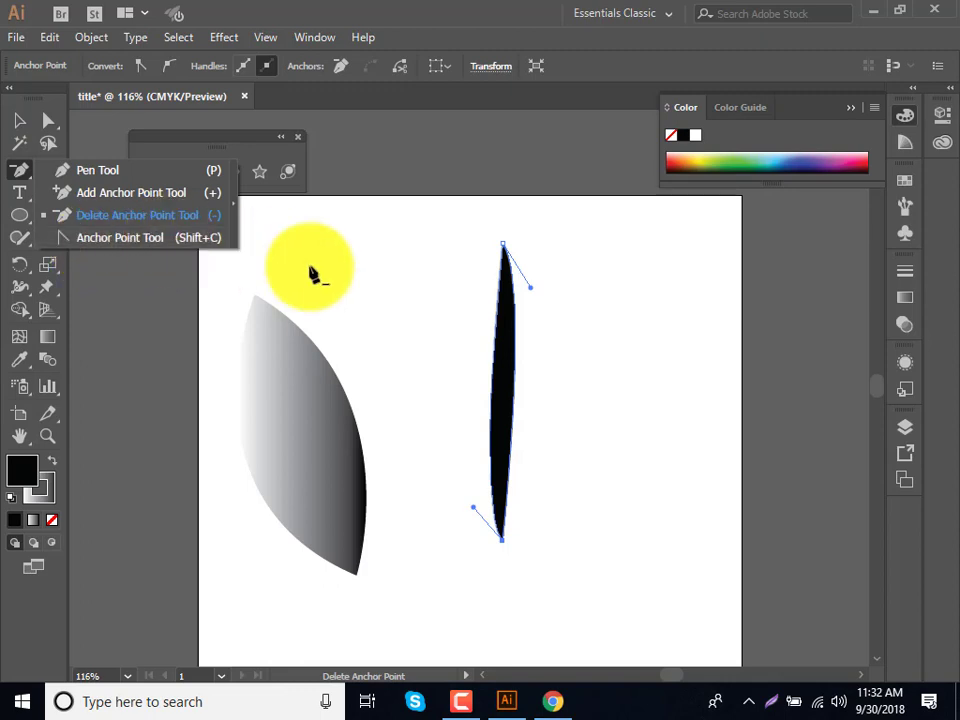
pyautogui.click(90, 170)
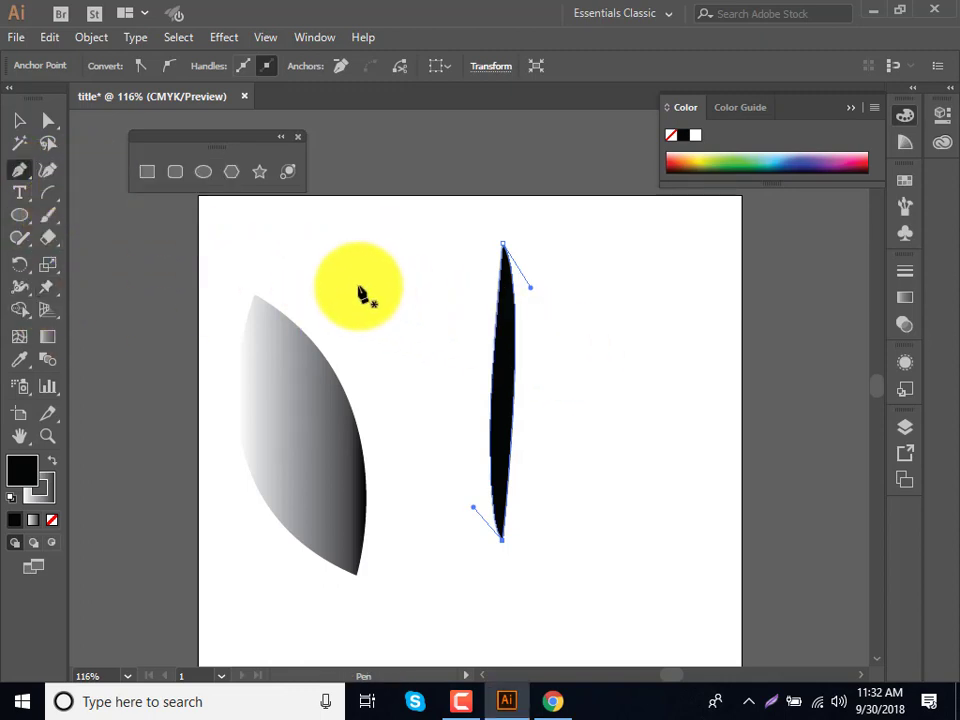
pyautogui.click(358, 286)
pyautogui.moveTo(408, 489); pyautogui.dragTo(573, 517)
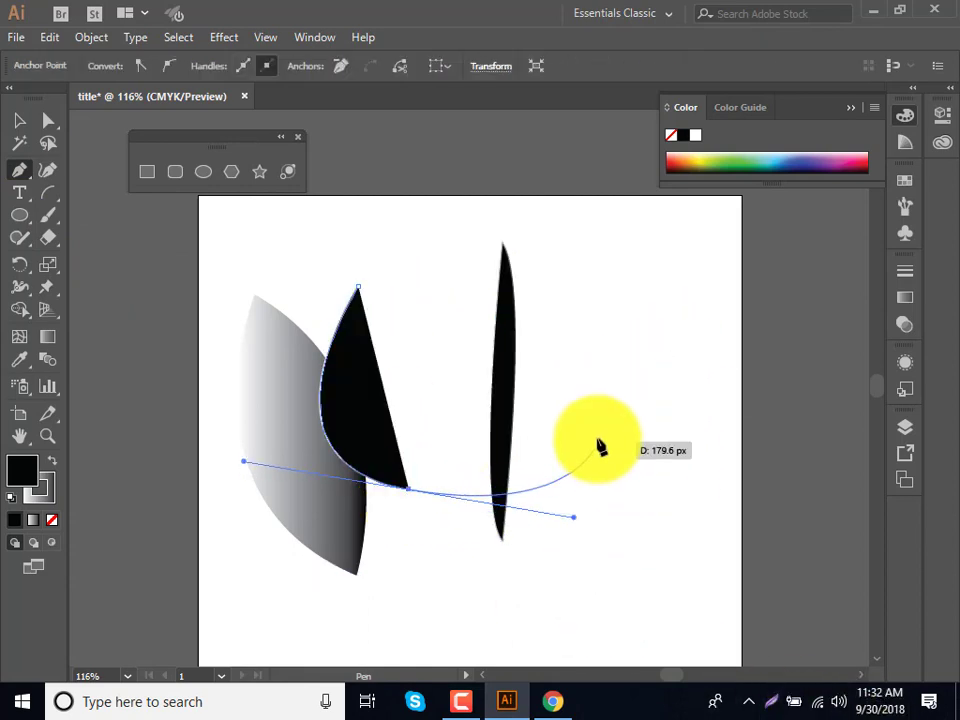
pyautogui.moveTo(600, 448); pyautogui.dragTo(547, 453)
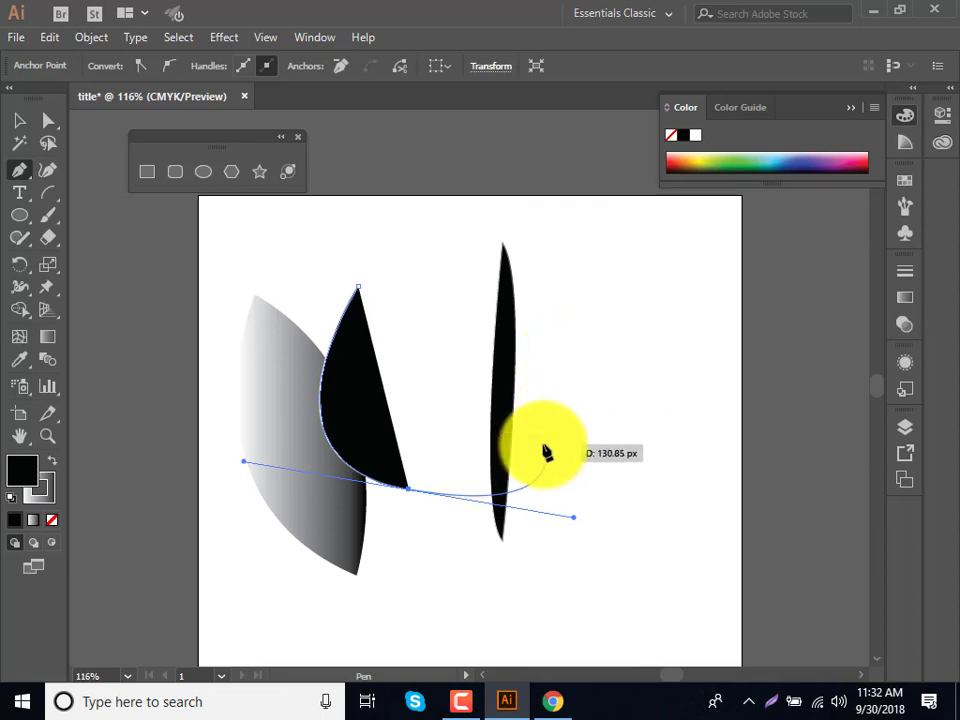
pyautogui.press('alt')
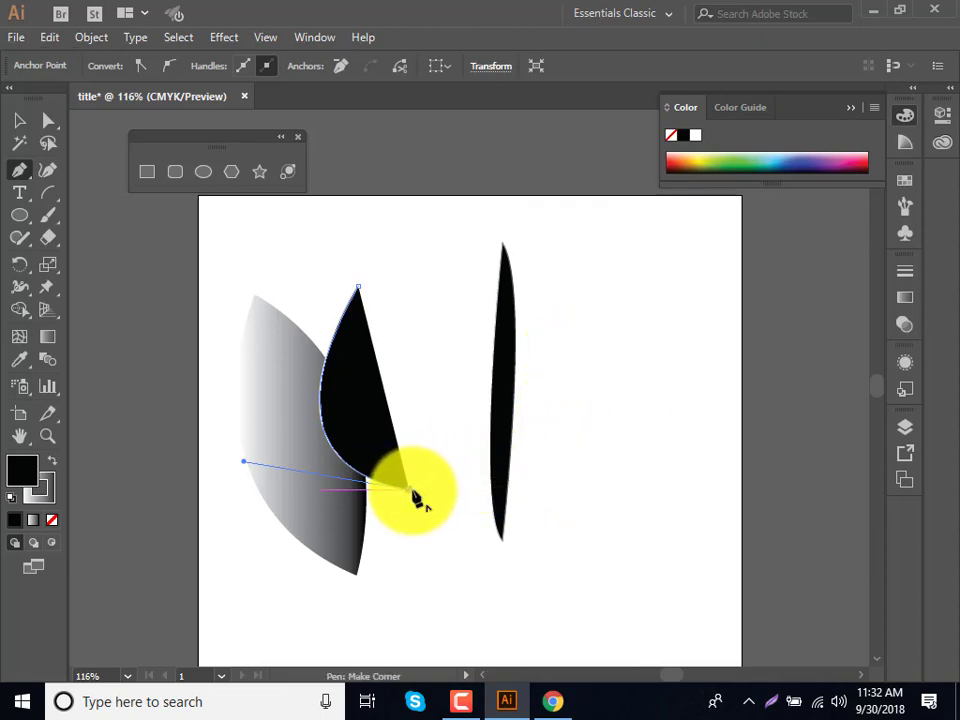
pyautogui.click(553, 699)
# Step: Search 'pen tool game' from a new Chrome tab to reach The Bézier Game
pyautogui.click(256, 22)
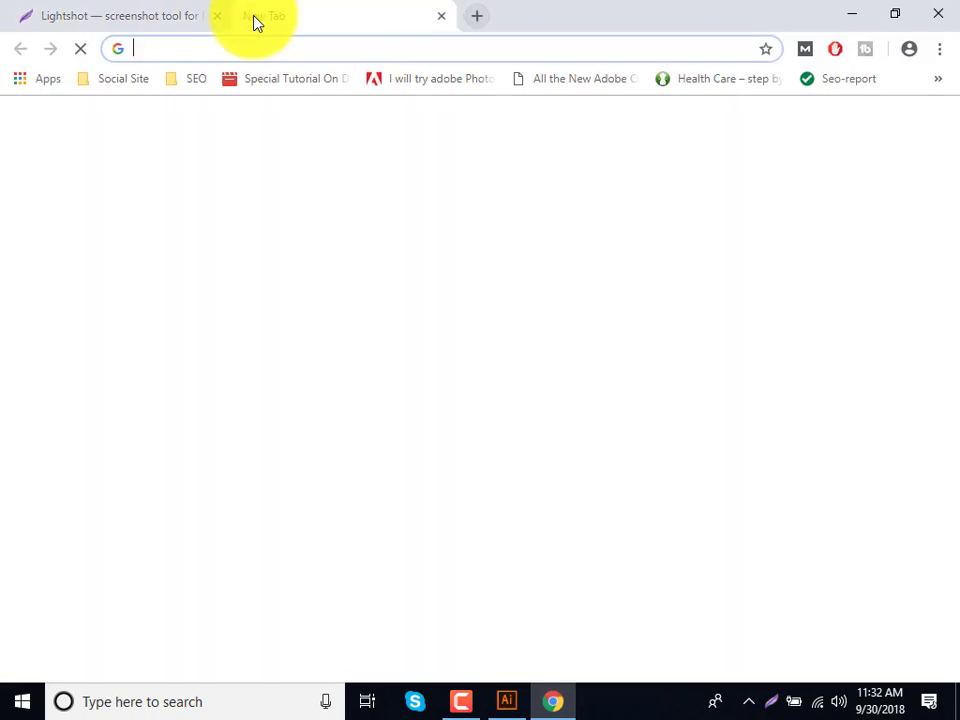
pyautogui.write('pen')
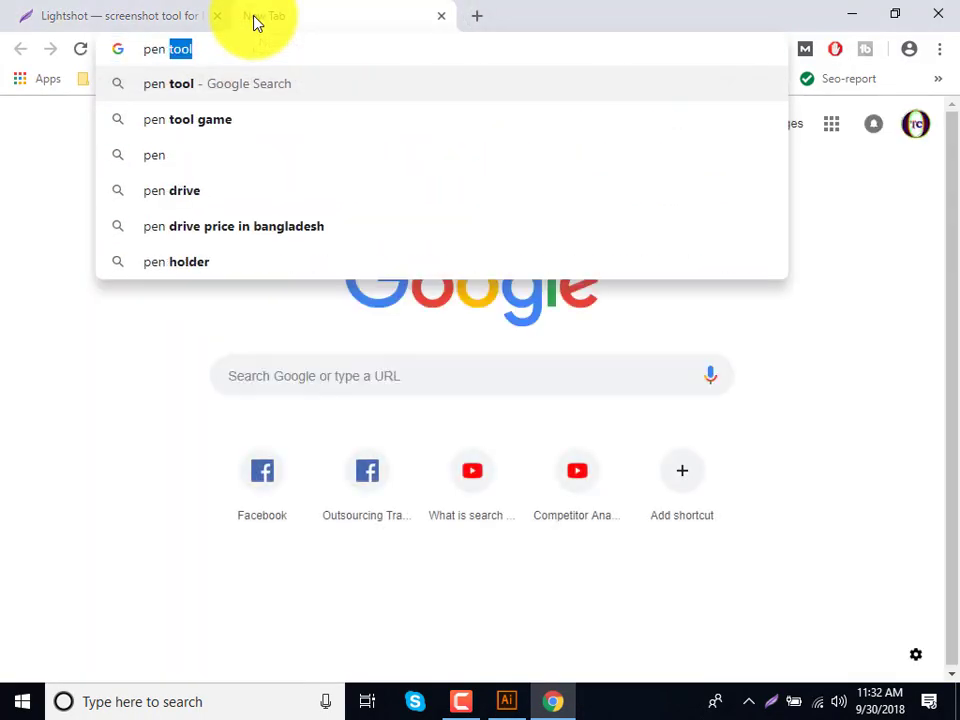
pyautogui.press('Down')
pyautogui.press('Return')
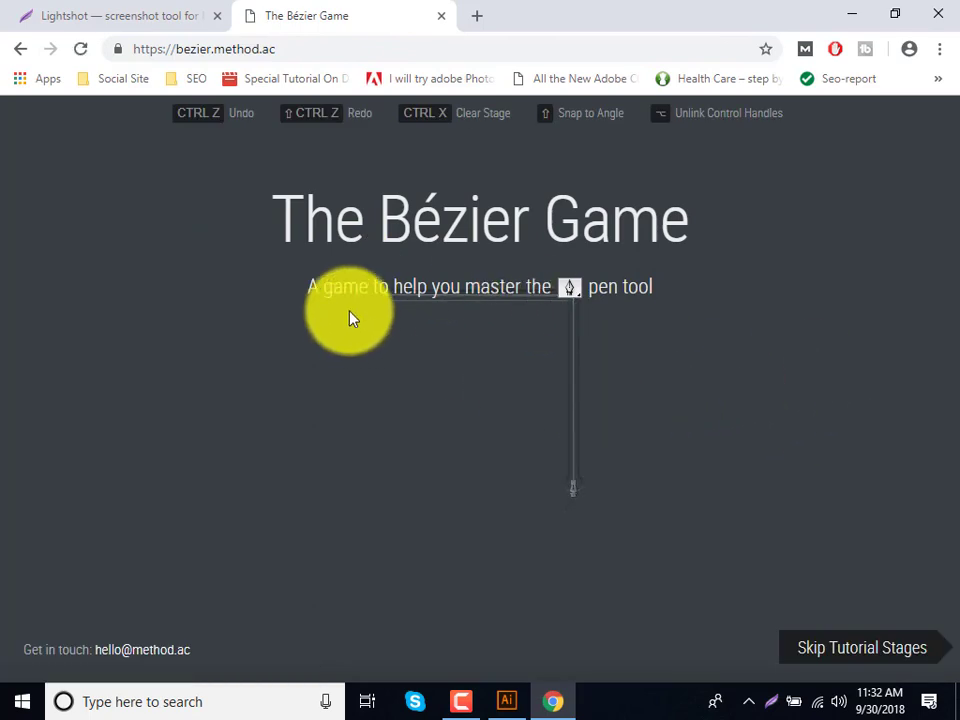
# Step: Trace the tutorial underline with three nodes, ending below the pen icon
pyautogui.click(387, 296)
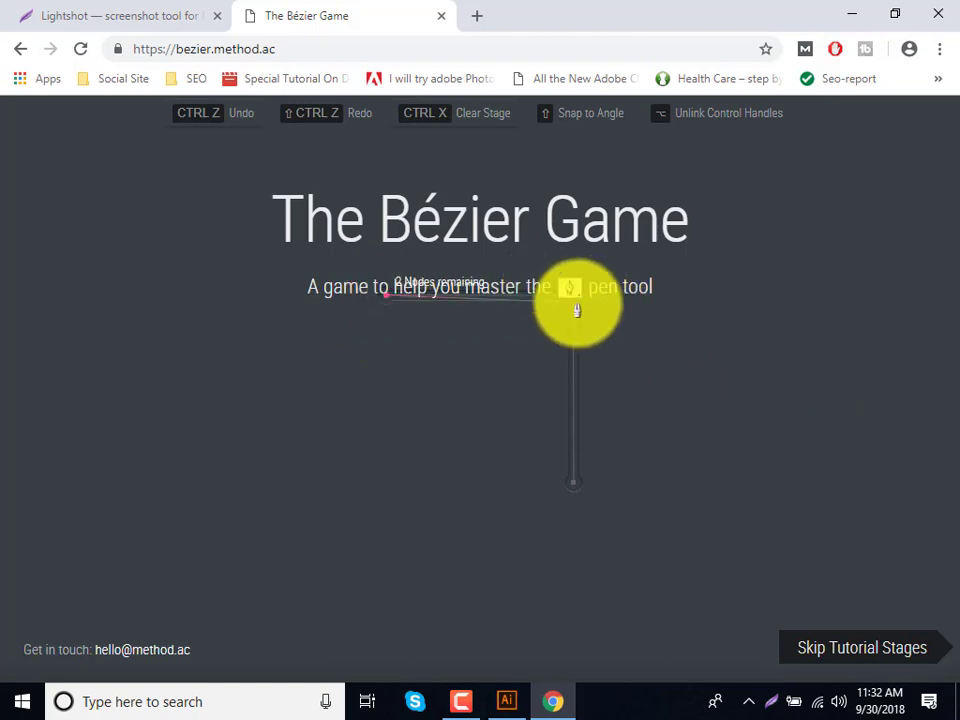
pyautogui.click(573, 298)
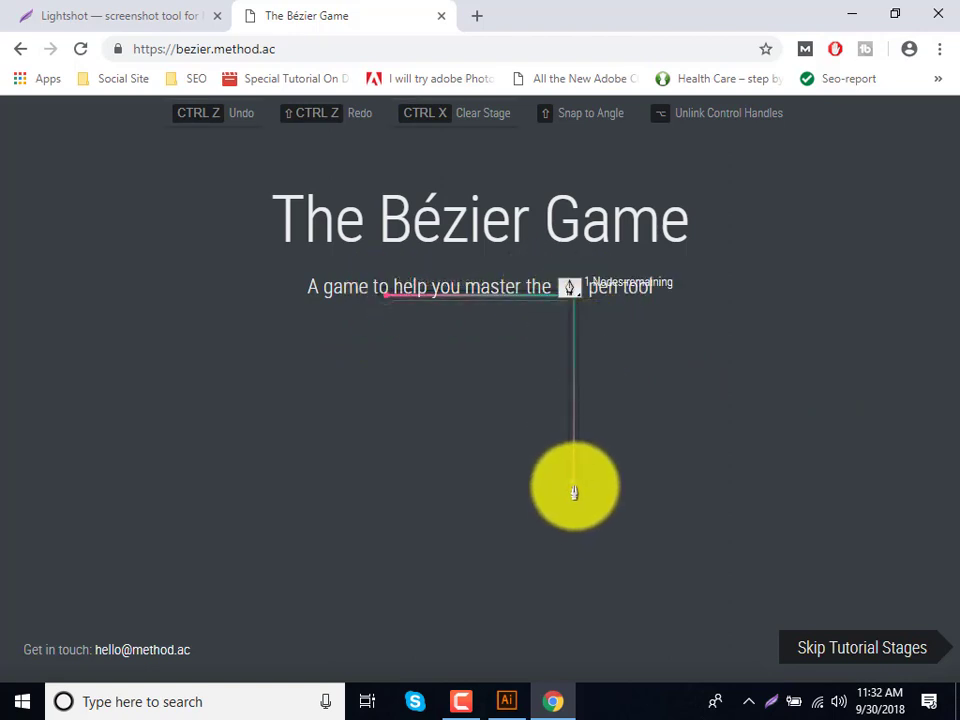
pyautogui.click(574, 492)
# Step: Trace the house outline through its corners, closing the path at the apex
pyautogui.keyDown('shift'); pyautogui.click(478, 206); pyautogui.keyUp('shift')
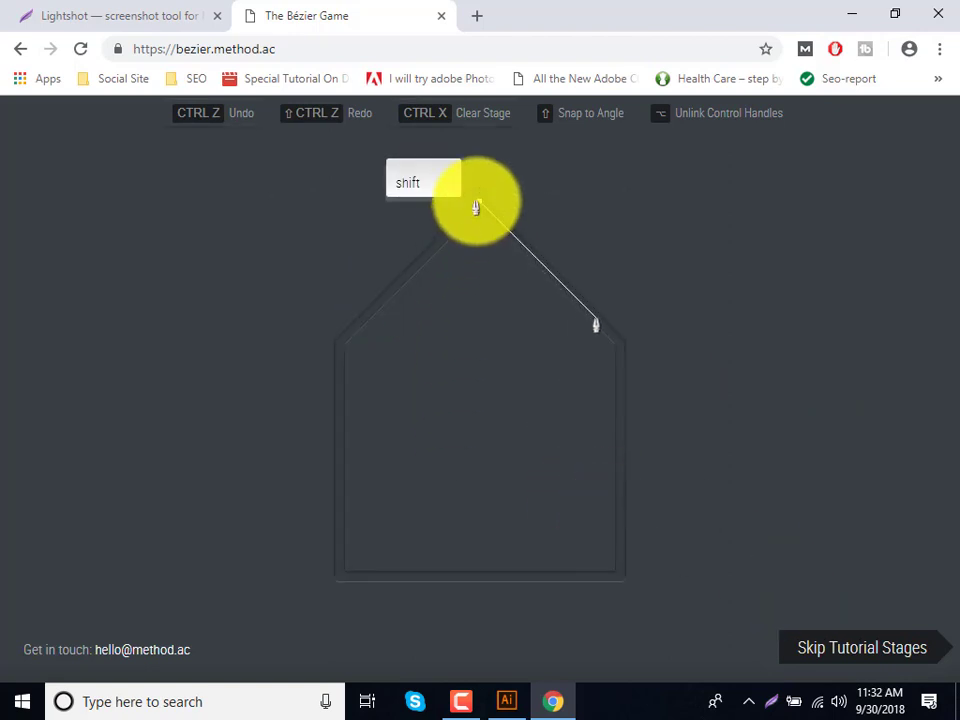
pyautogui.click(620, 343)
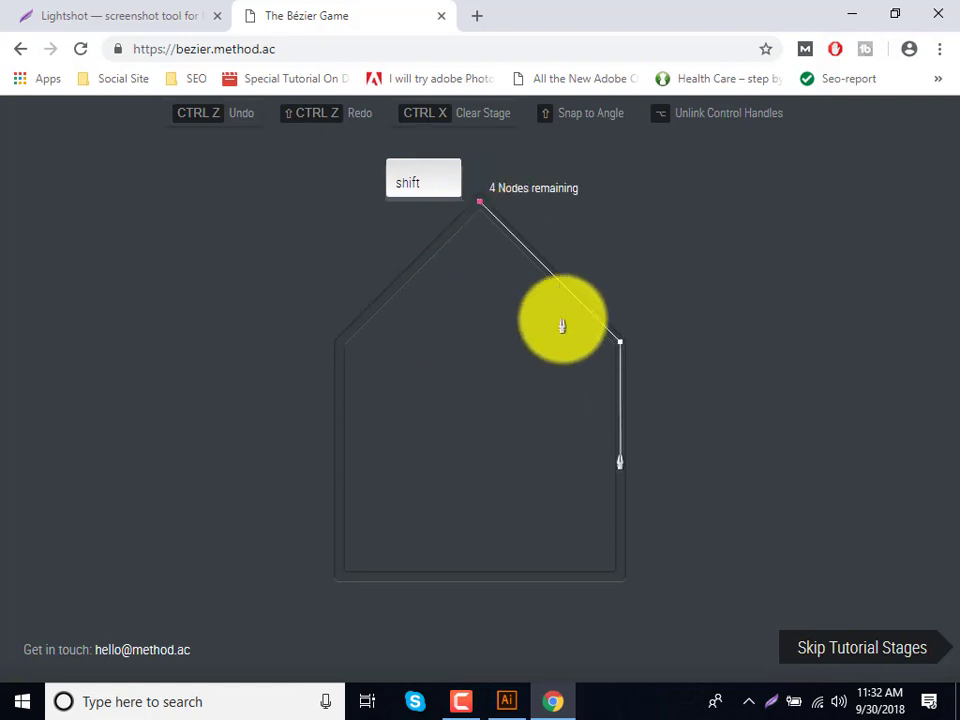
pyautogui.click(621, 580)
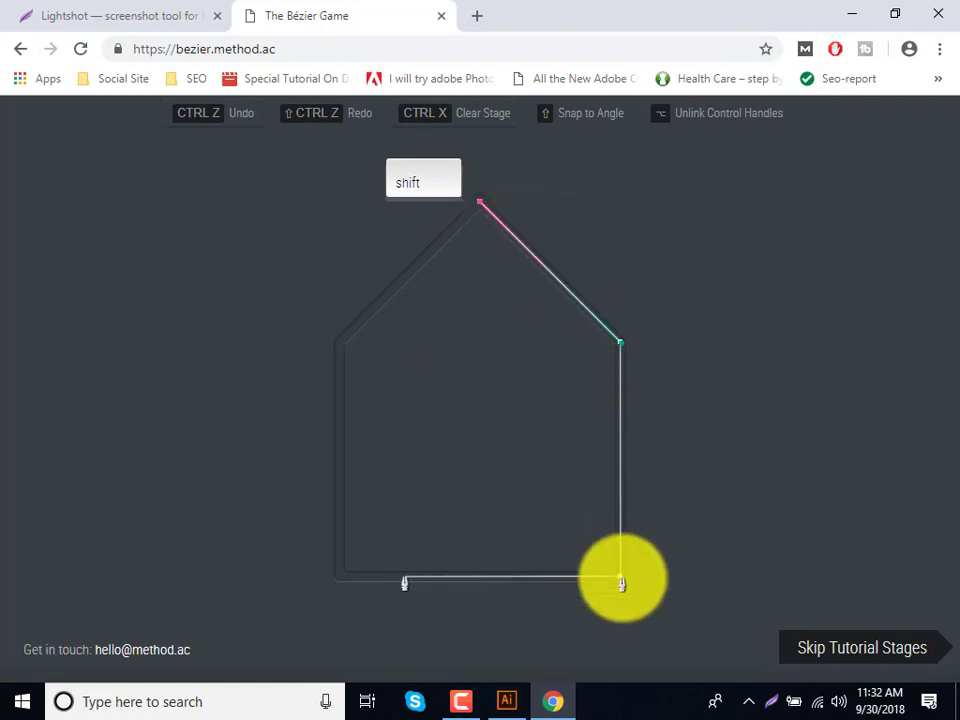
pyautogui.keyDown('shift'); pyautogui.click(338, 580); pyautogui.keyUp('shift')
pyautogui.keyDown('shift'); pyautogui.click(339, 343); pyautogui.keyUp('shift')
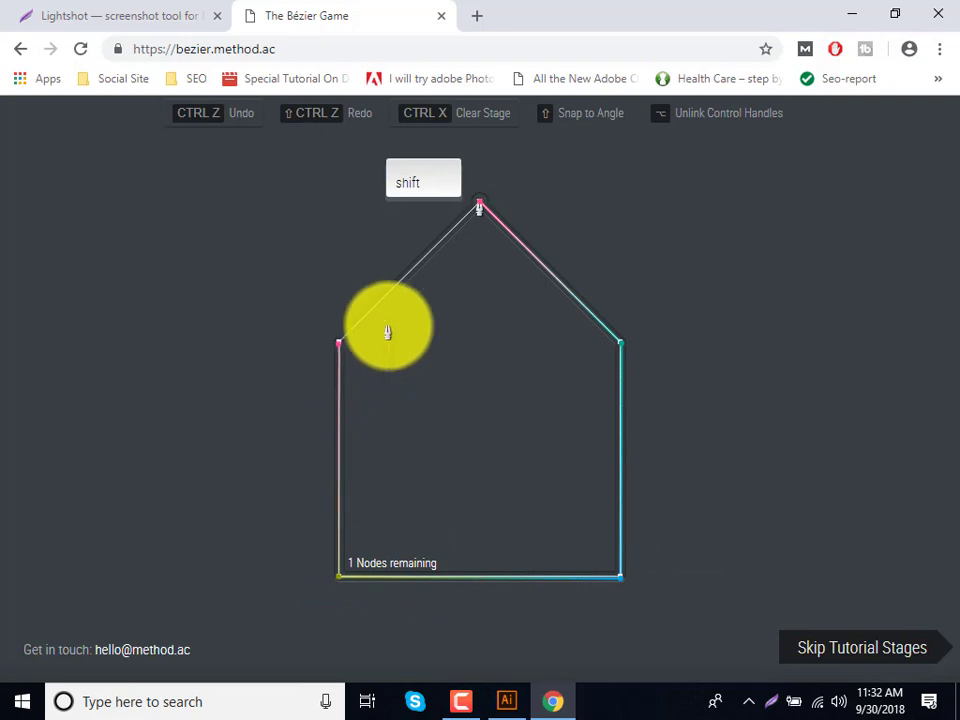
pyautogui.click(472, 202)
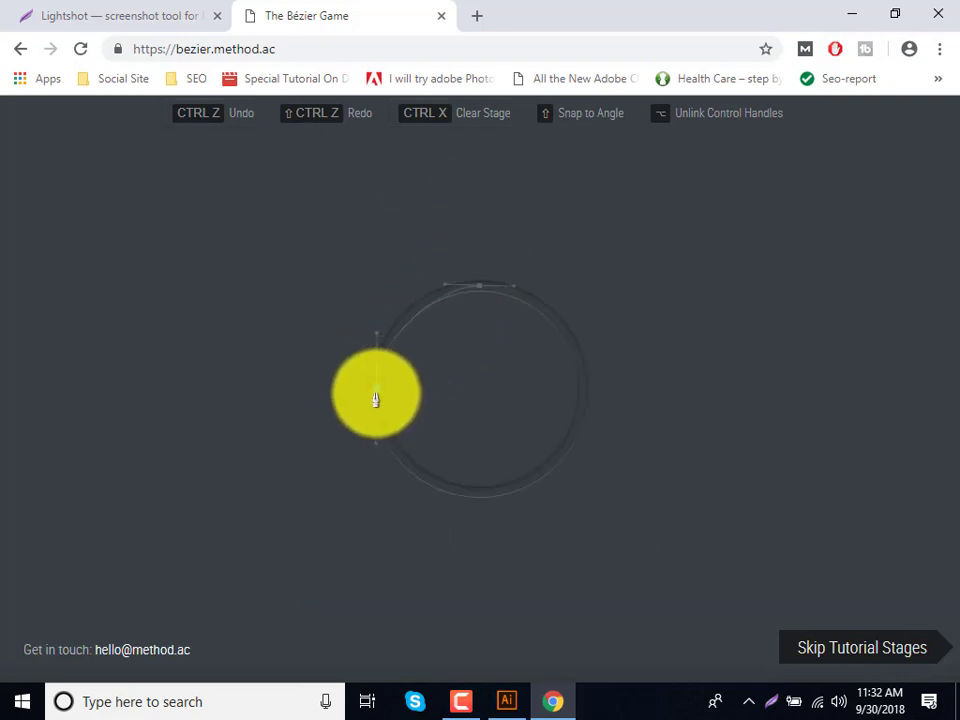
# Step: Trace the circle with four smooth nodes, close it, and refine the bottom curve
pyautogui.moveTo(375, 390); pyautogui.dragTo(377, 336)
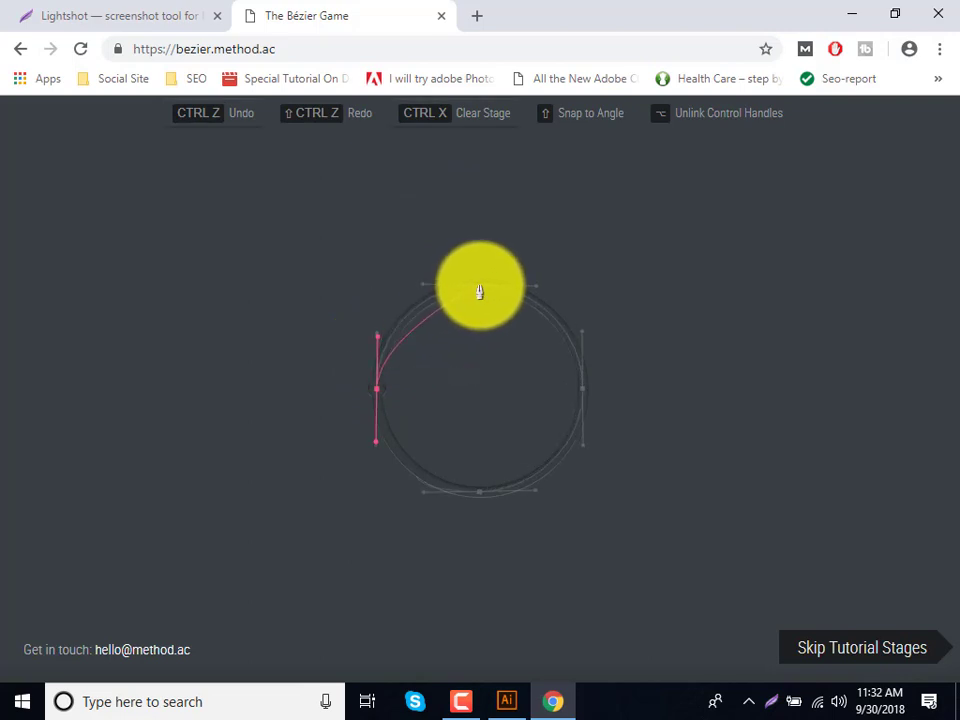
pyautogui.moveTo(478, 288); pyautogui.dragTo(542, 288)
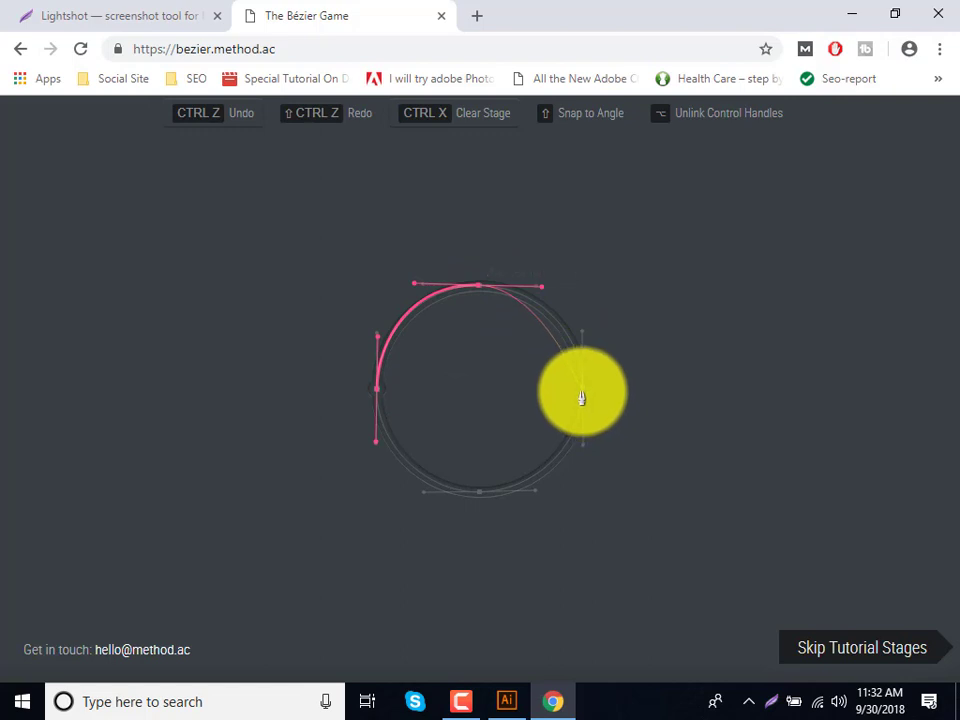
pyautogui.moveTo(581, 390)
pyautogui.mouseDown()
pyautogui.moveTo(588, 479)
pyautogui.moveTo(584, 455)
pyautogui.mouseUp()
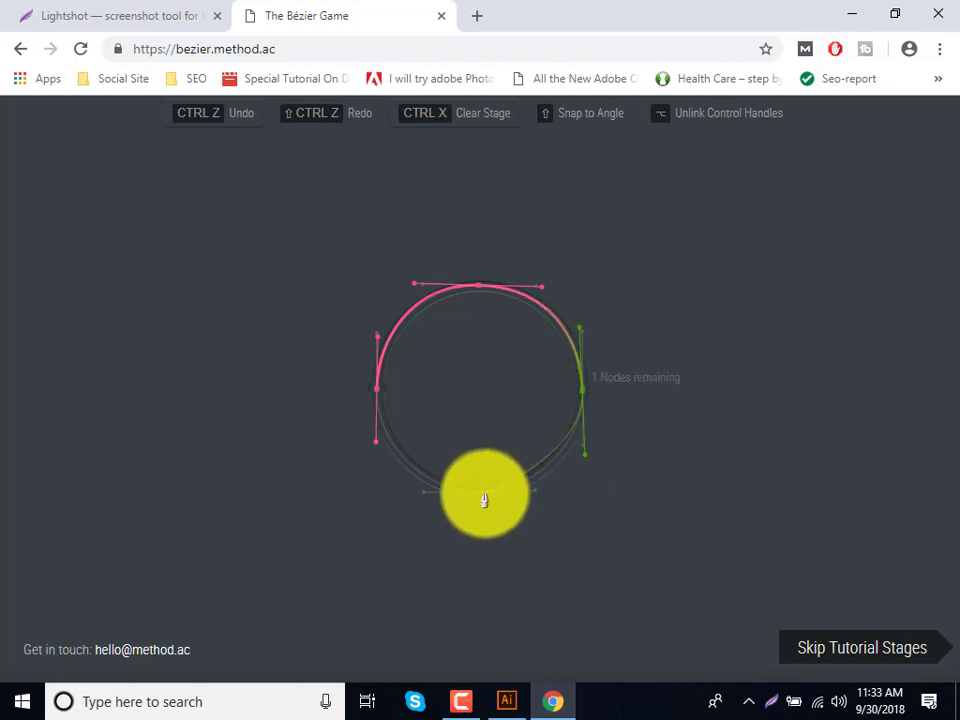
pyautogui.moveTo(482, 493); pyautogui.dragTo(434, 495)
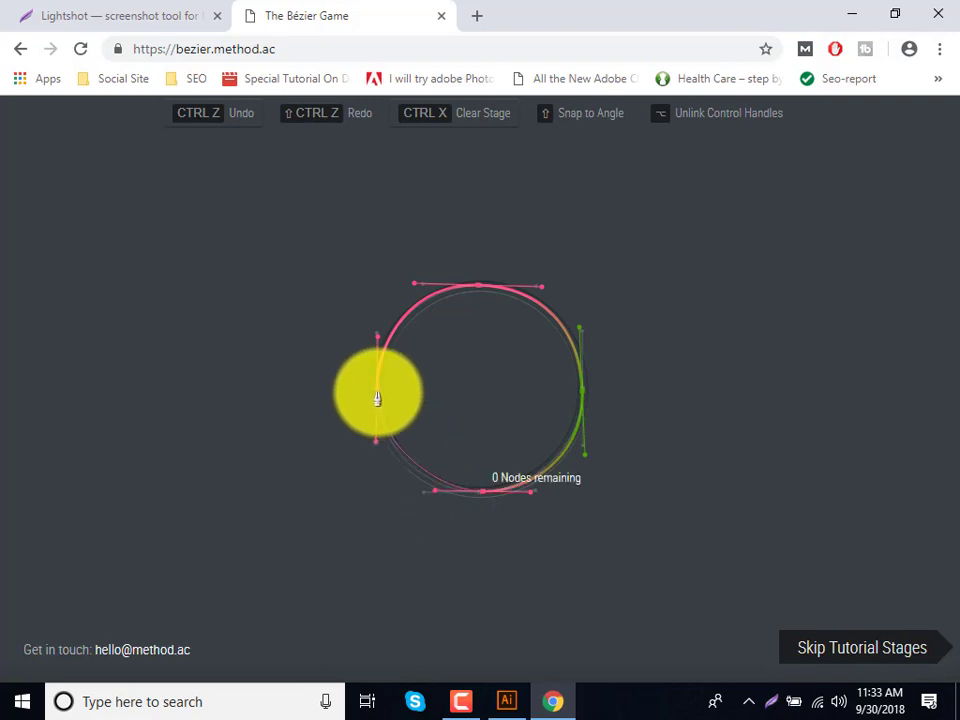
pyautogui.click(378, 396)
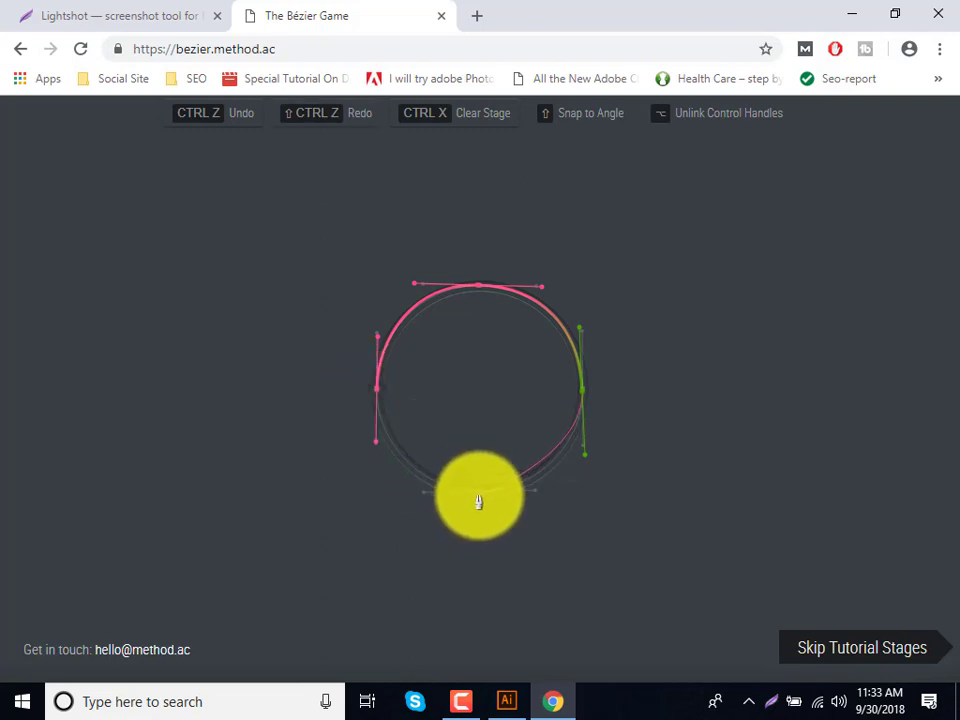
pyautogui.moveTo(478, 499)
pyautogui.mouseDown()
pyautogui.moveTo(414, 508)
pyautogui.moveTo(454, 505)
pyautogui.moveTo(436, 489)
pyautogui.mouseUp()
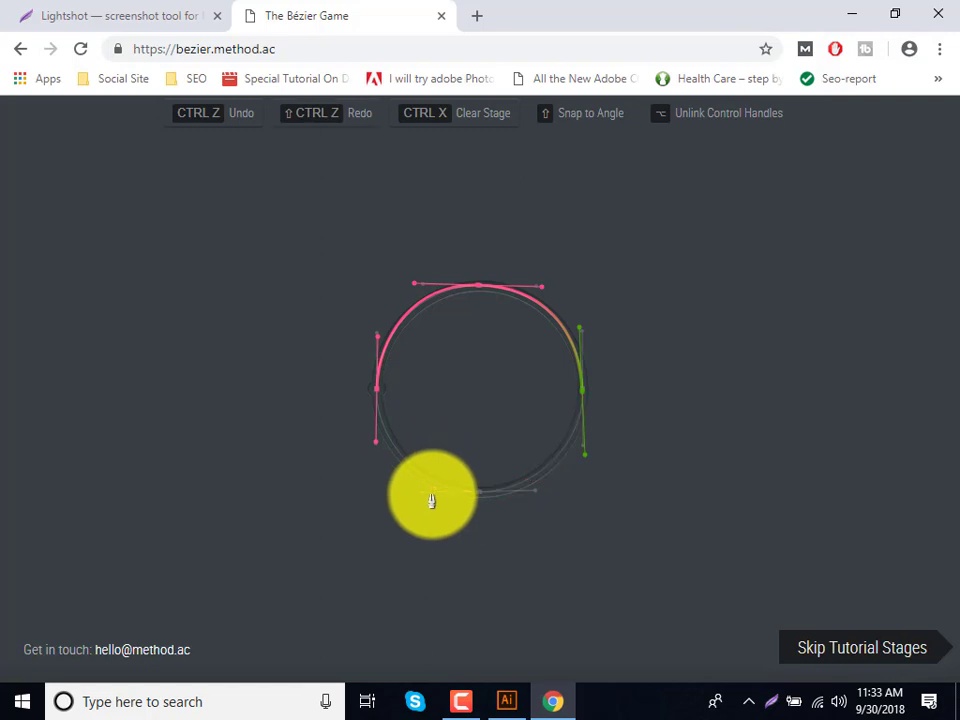
pyautogui.moveTo(479, 498); pyautogui.dragTo(424, 496)
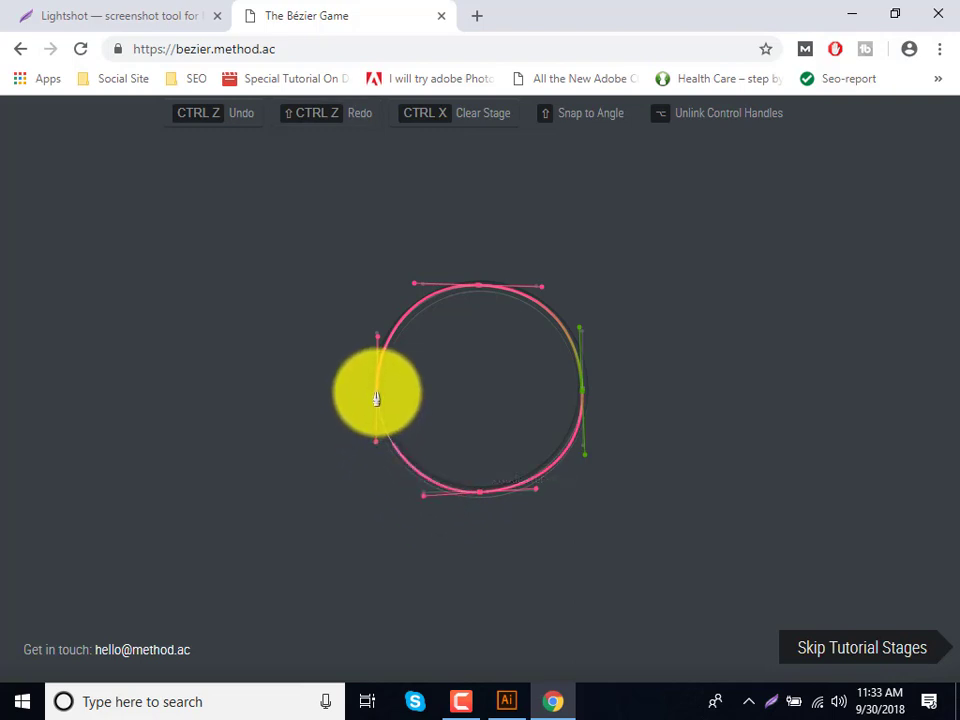
# Step: Curve the heart's right half with an Alt-broken handle, then type 'pent' in the address bar
pyautogui.moveTo(606, 427); pyautogui.dragTo(617, 431)
pyautogui.press('alt')
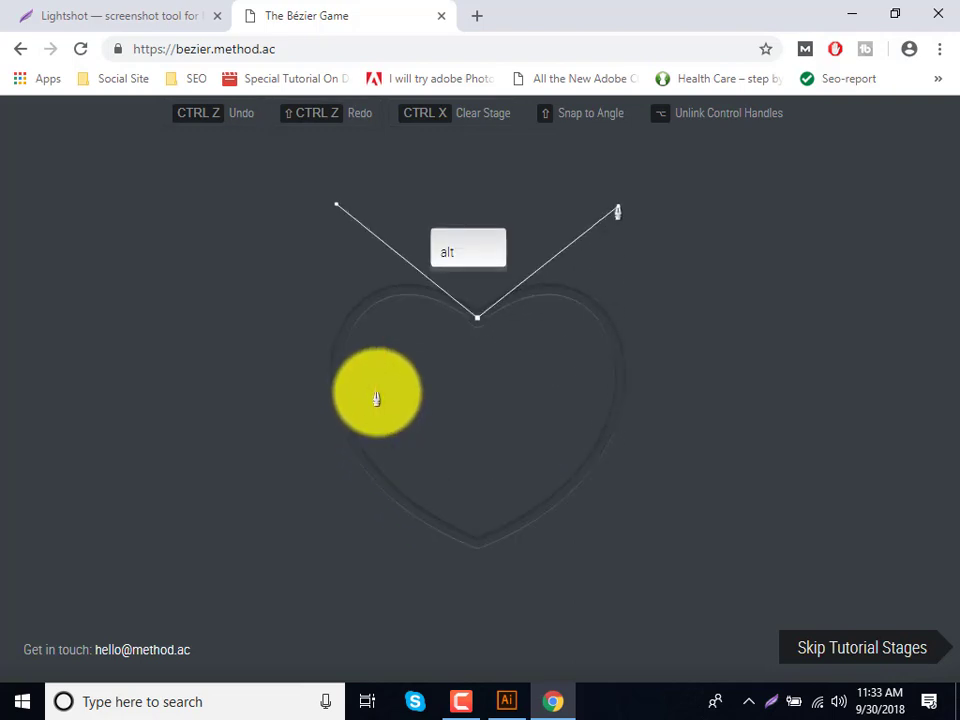
pyautogui.click(295, 48)
pyautogui.write('pen')
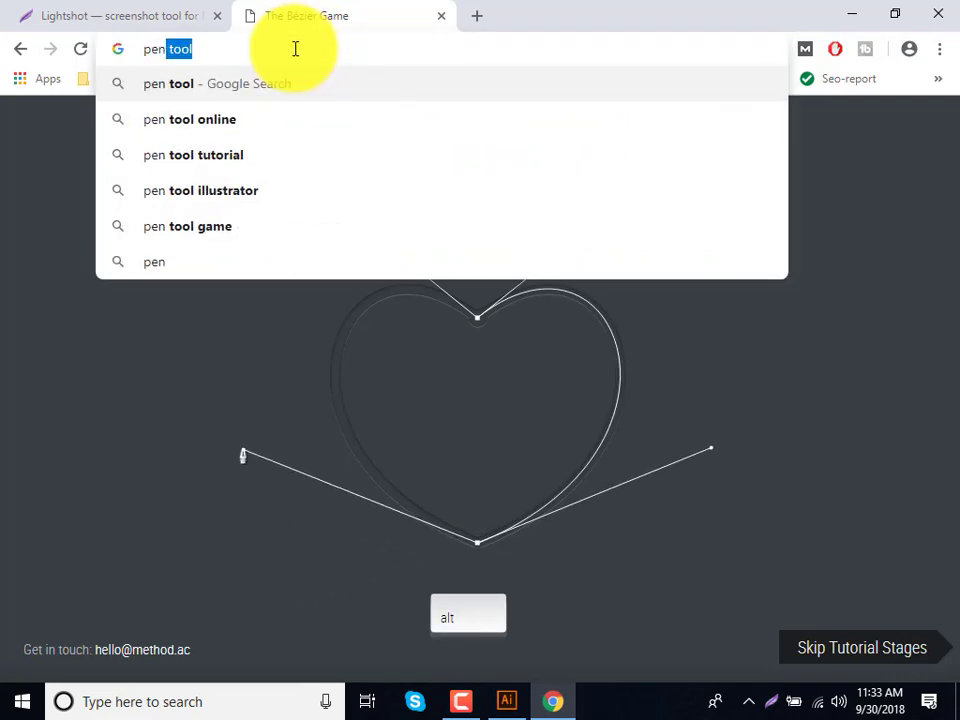
pyautogui.write('t')
# Step: Search Google for 'pen tool' and browse the image results
pyautogui.press('Return')
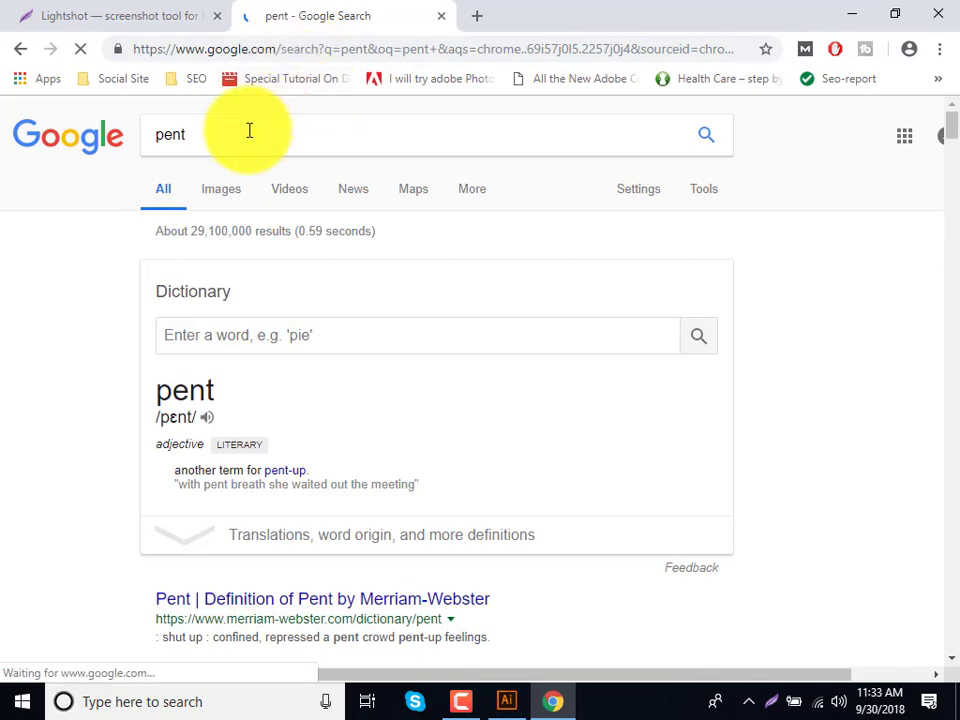
pyautogui.doubleClick(249, 130)
pyautogui.write('pen ')
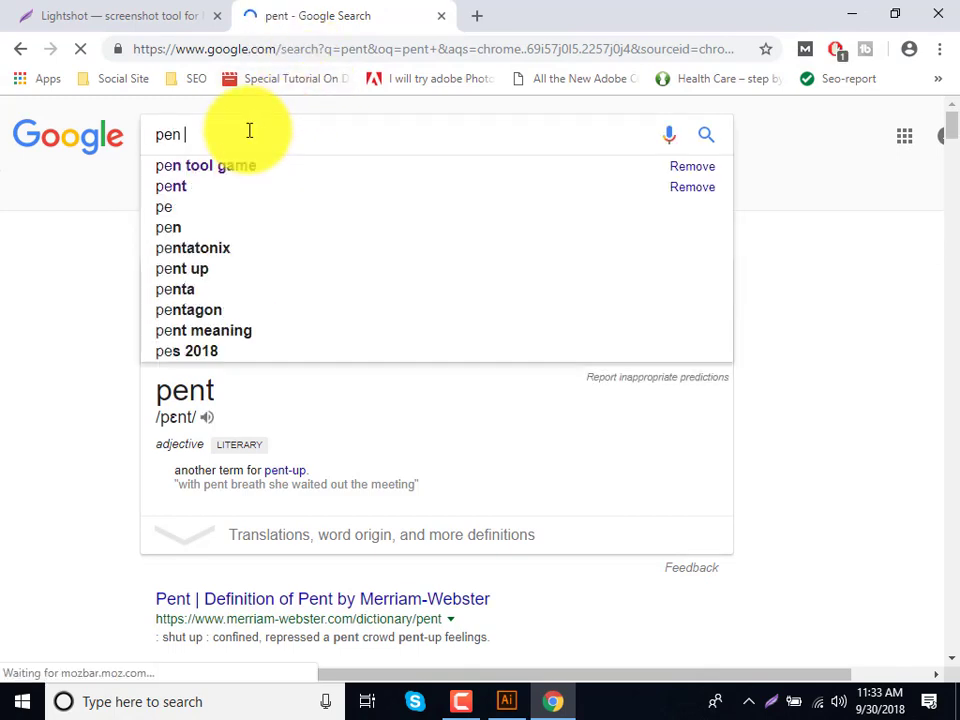
pyautogui.write('tool')
pyautogui.press('Return')
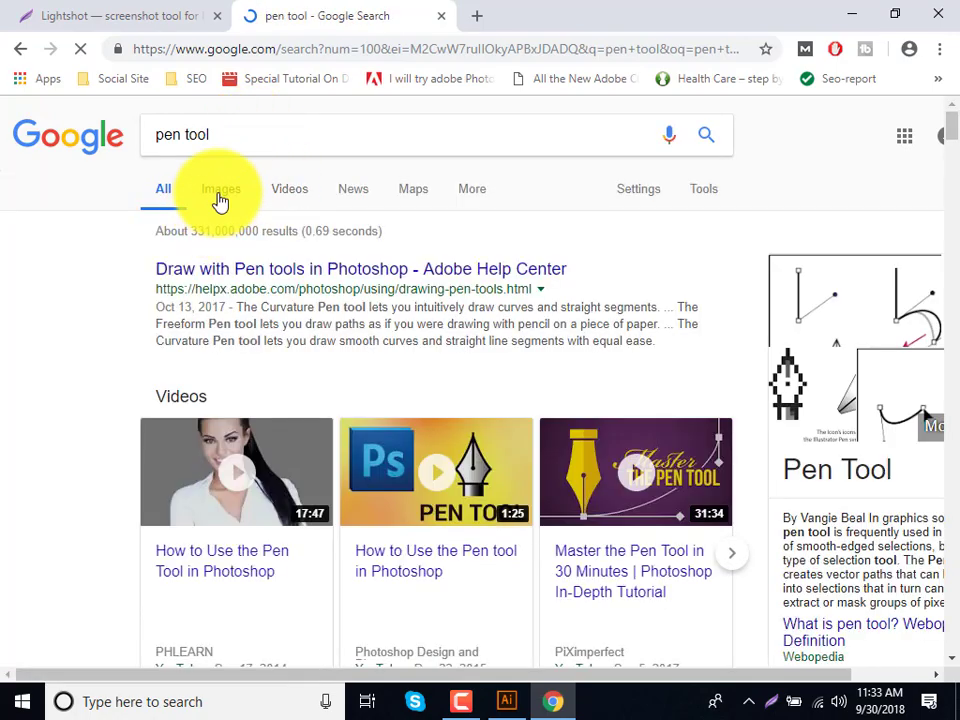
pyautogui.click(220, 190)
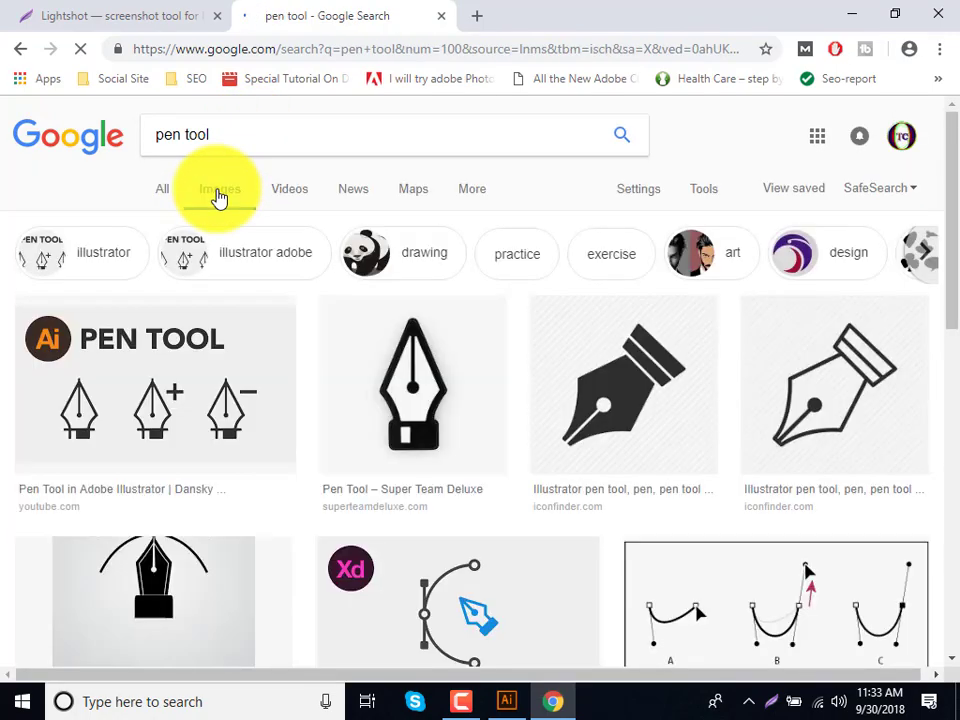
pyautogui.scroll(-3, 414, 251)
pyautogui.scroll(-2, 490, 268)
pyautogui.scroll(-3, 492, 272)
pyautogui.scroll(3, 487, 282)
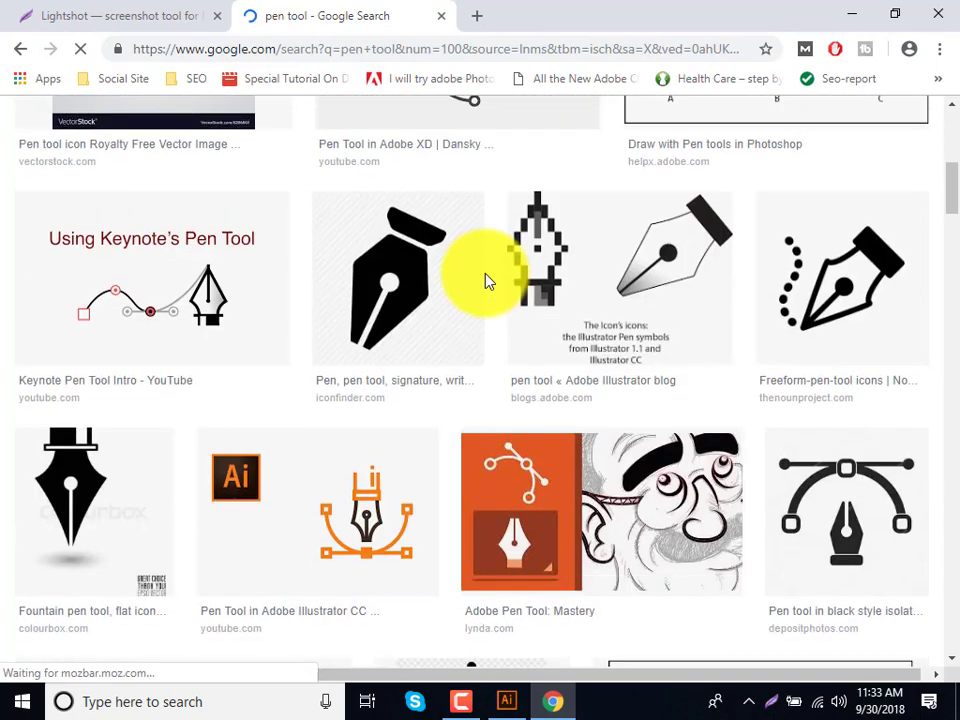
pyautogui.scroll(-4, 487, 282)
pyautogui.scroll(2, 574, 386)
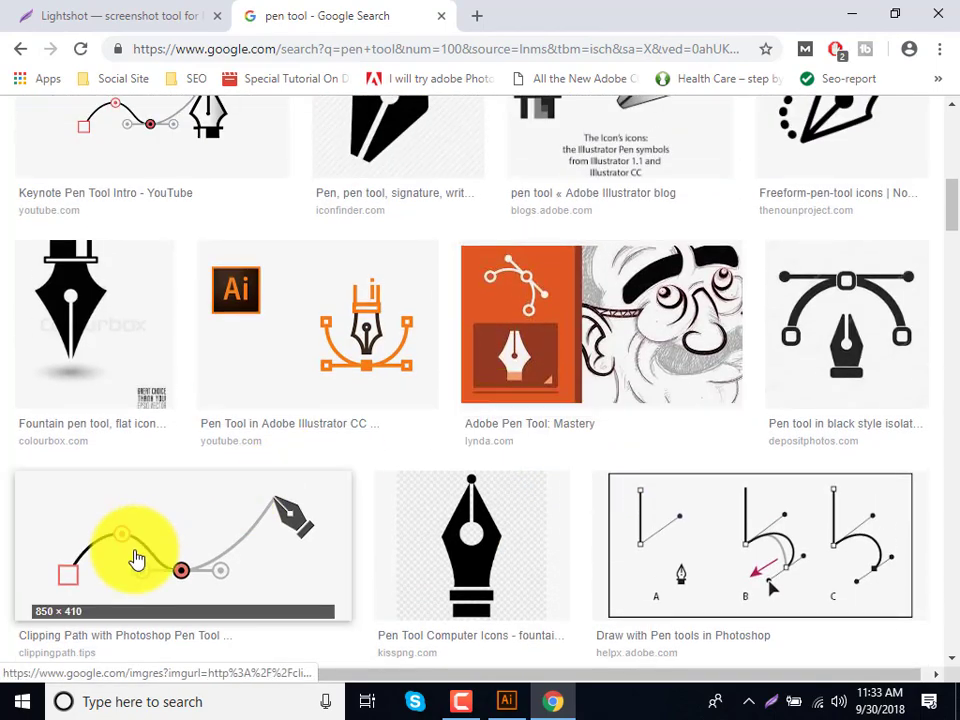
# Step: Copy the clipping path curve diagram image from its preview and return to Illustrator
pyautogui.click(138, 560)
pyautogui.rightClick(210, 438)
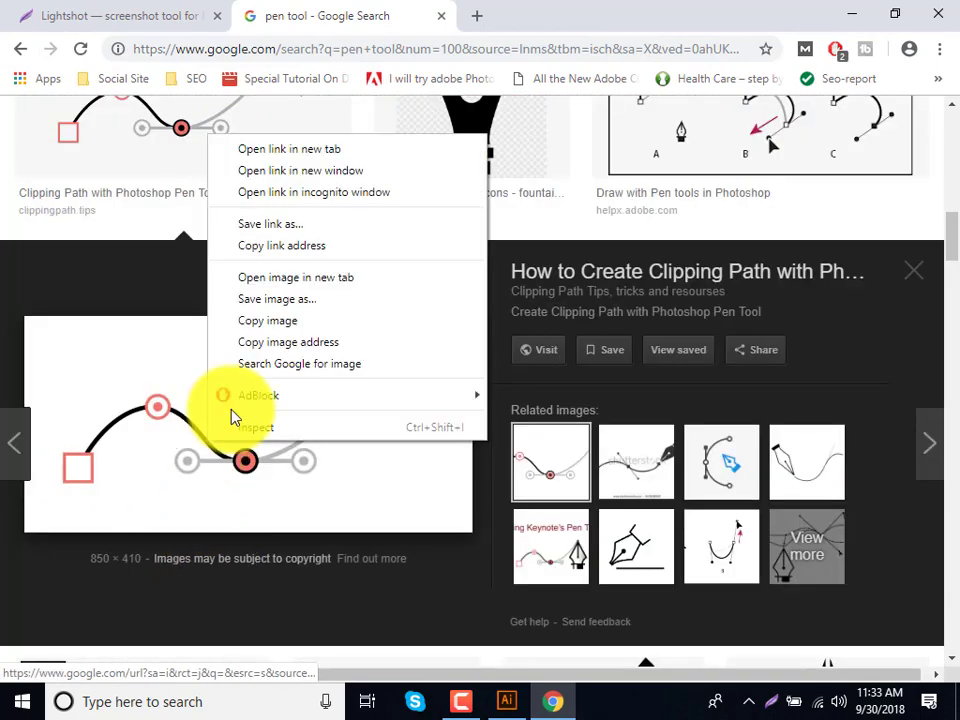
pyautogui.click(270, 320)
pyautogui.click(506, 701)
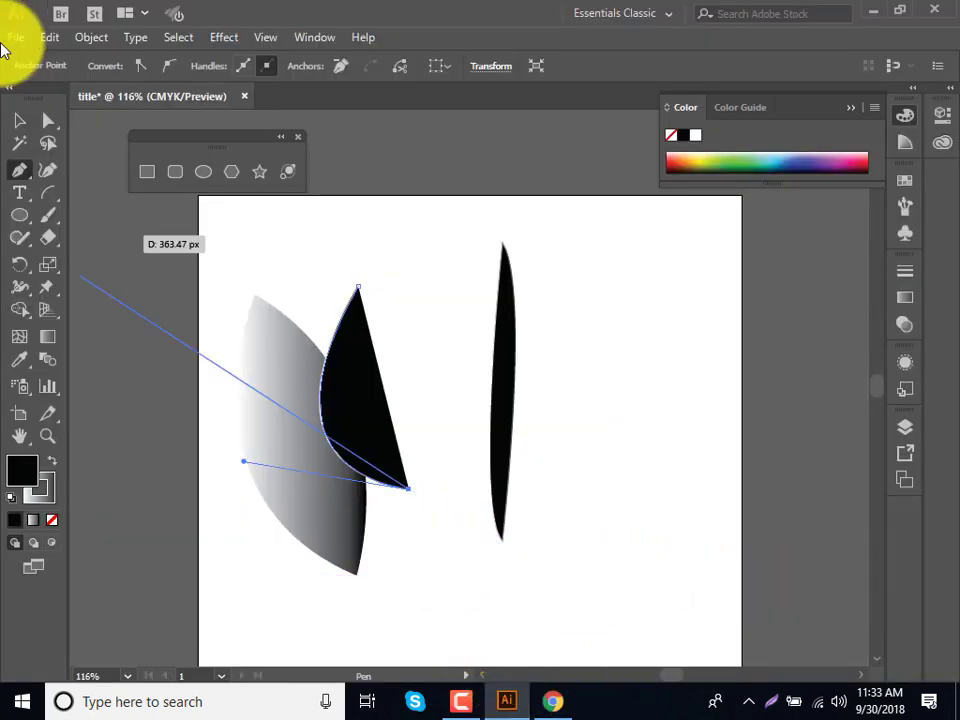
# Step: Delete the three old shapes and paste the pen-tool curve reference image
pyautogui.click(19, 120)
pyautogui.moveTo(626, 560); pyautogui.dragTo(220, 255)
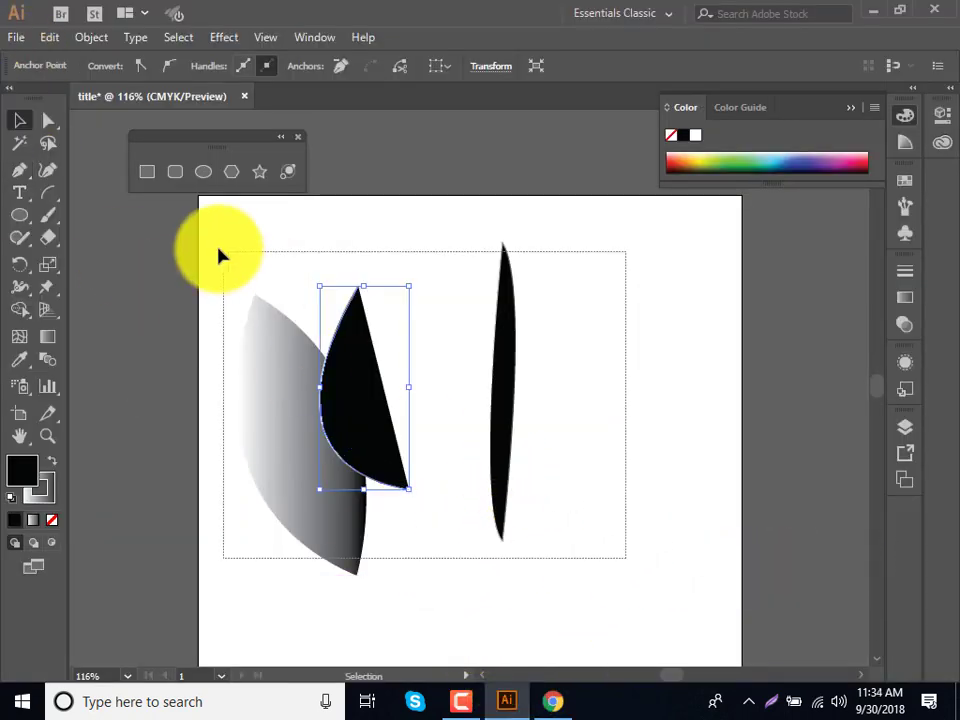
pyautogui.press('Delete')
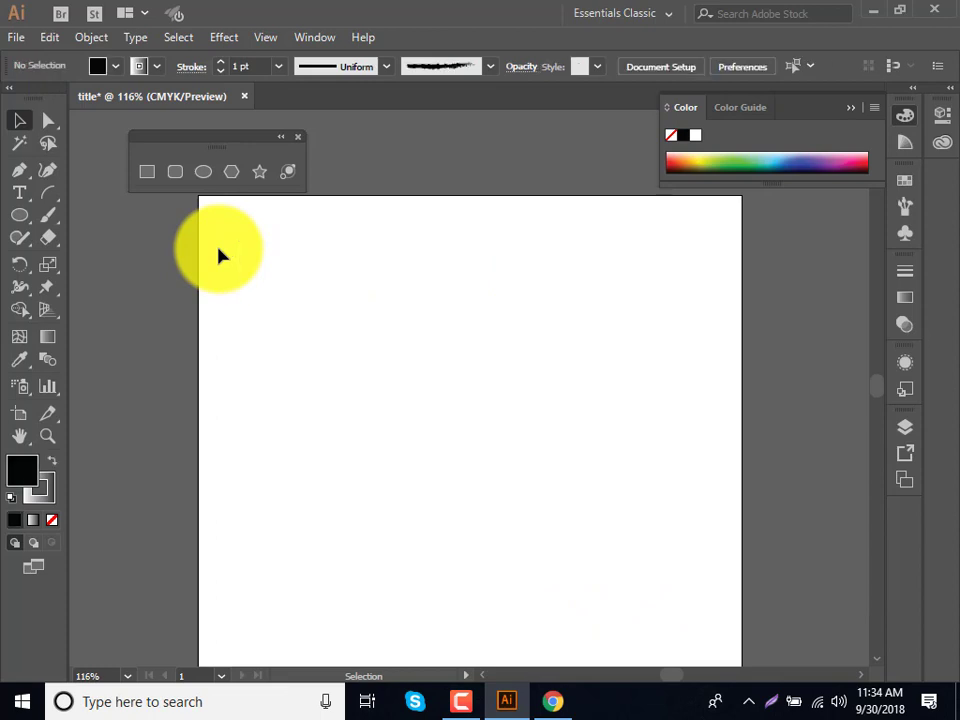
pyautogui.hotkey('ctrl', 'v')
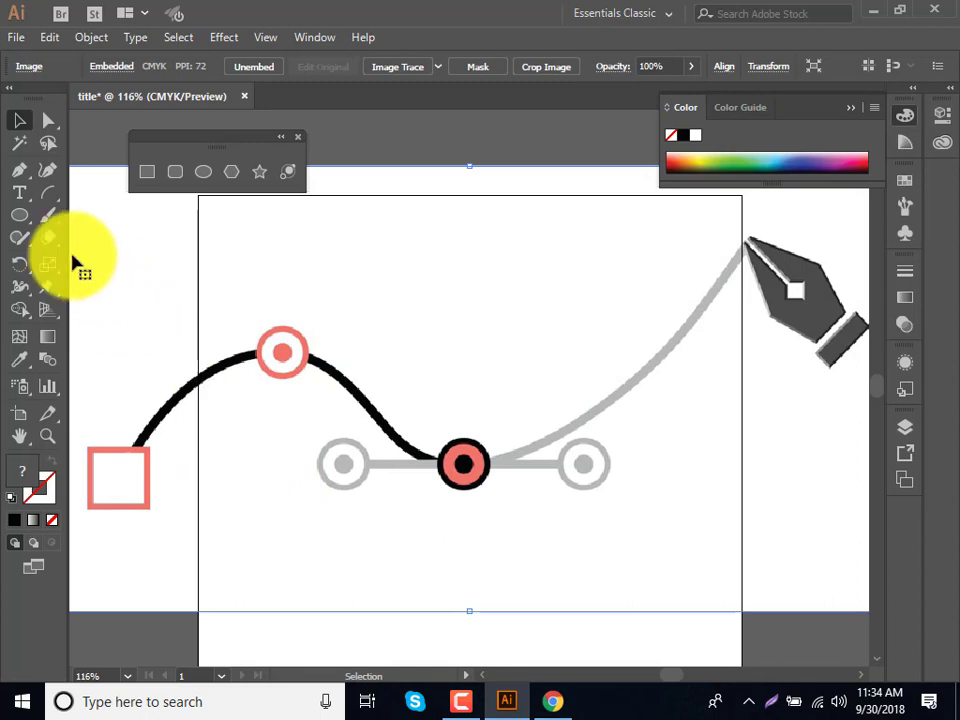
# Step: Trace a wavy Pen path through the red circles to the pen tip, then select the reference image
pyautogui.click(19, 170)
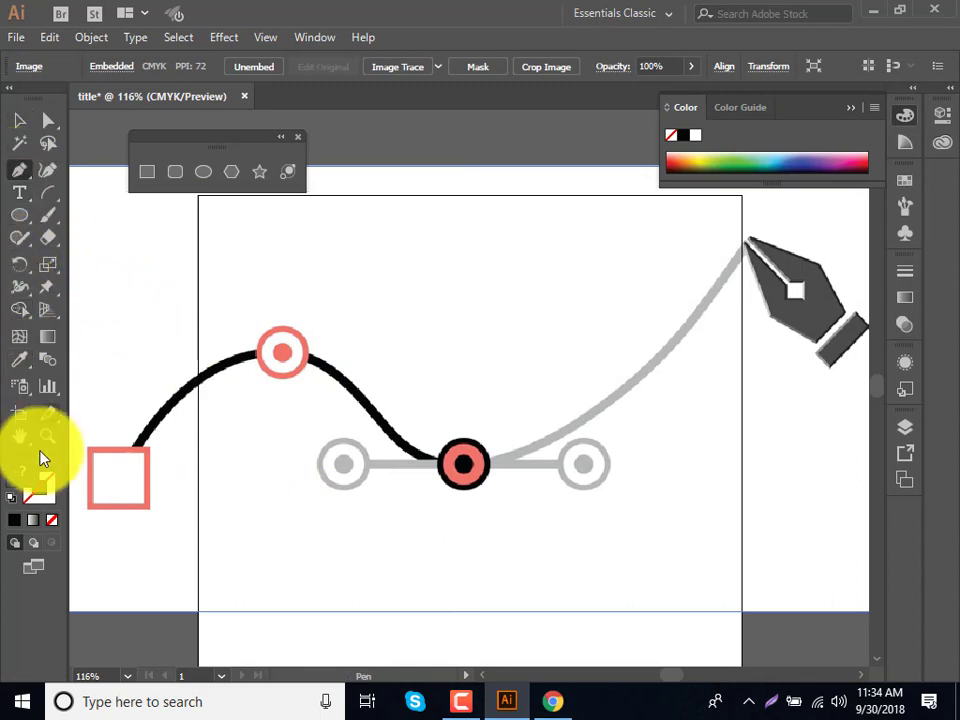
pyautogui.click(115, 472)
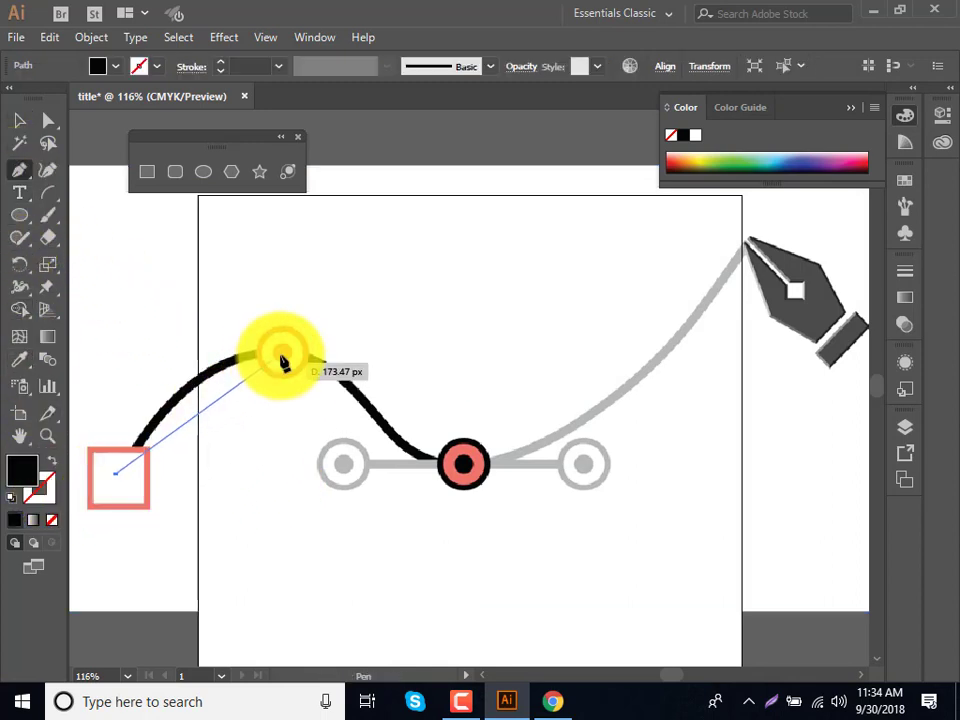
pyautogui.moveTo(284, 352); pyautogui.dragTo(356, 375)
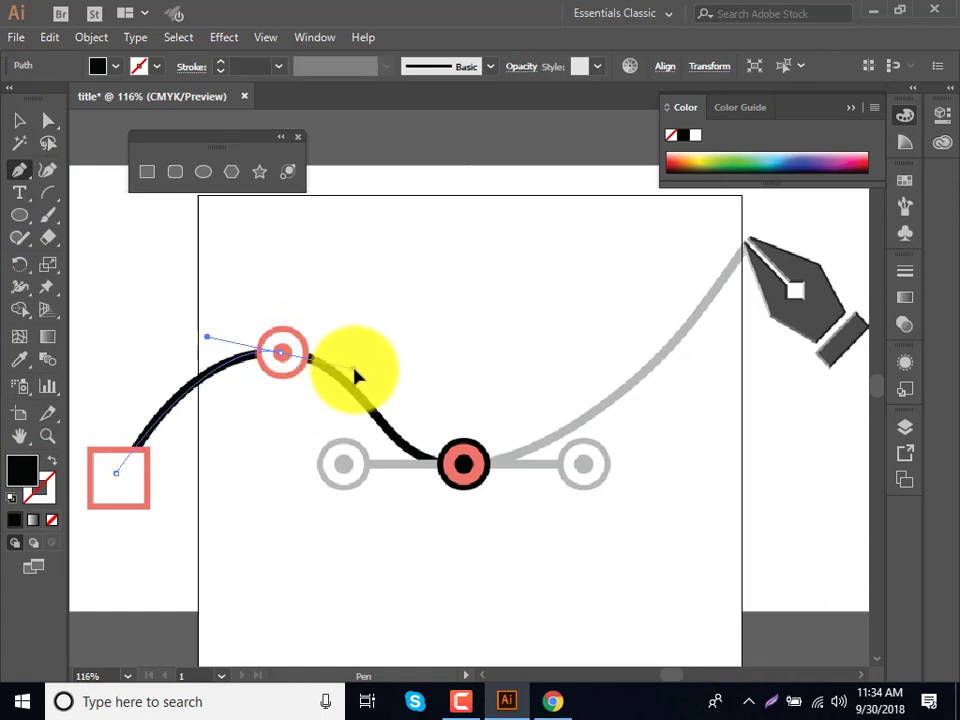
pyautogui.moveTo(458, 458)
pyautogui.mouseDown()
pyautogui.moveTo(463, 470)
pyautogui.moveTo(574, 478)
pyautogui.moveTo(527, 463)
pyautogui.mouseUp()
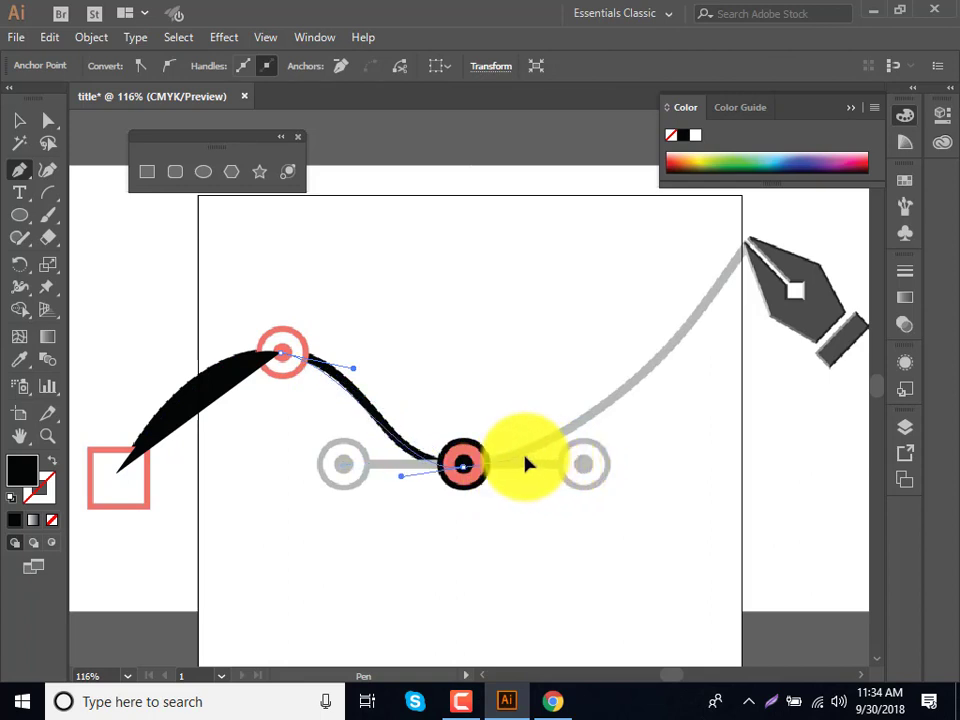
pyautogui.moveTo(742, 247); pyautogui.dragTo(757, 240)
pyautogui.moveTo(748, 256)
pyautogui.mouseDown()
pyautogui.moveTo(775, 158)
pyautogui.moveTo(815, 130)
pyautogui.moveTo(767, 271)
pyautogui.mouseUp()
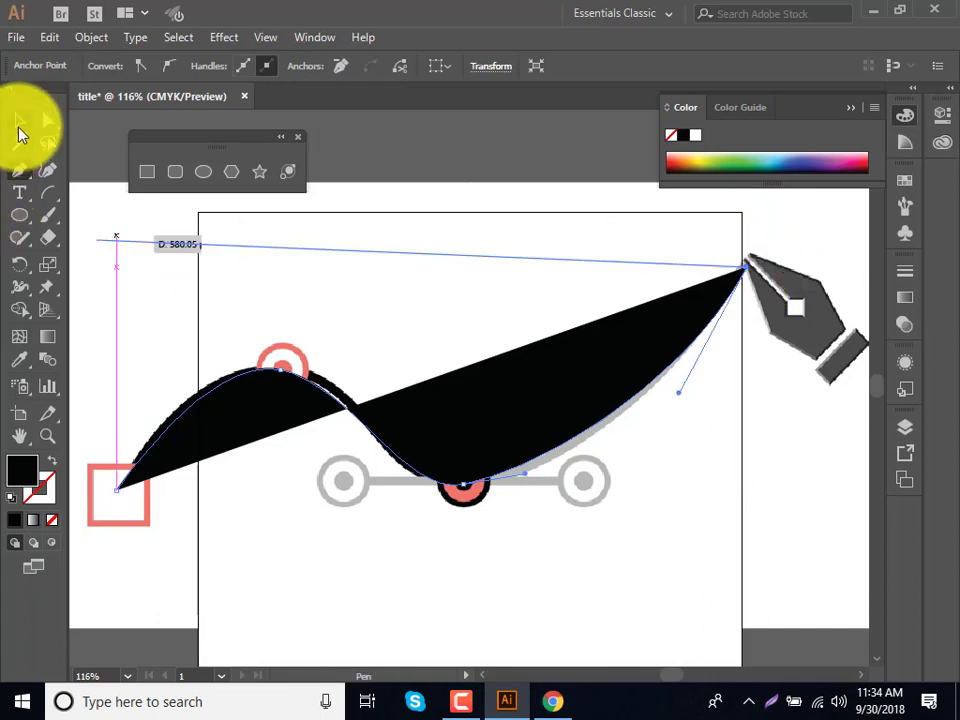
pyautogui.click(19, 121)
pyautogui.click(810, 480)
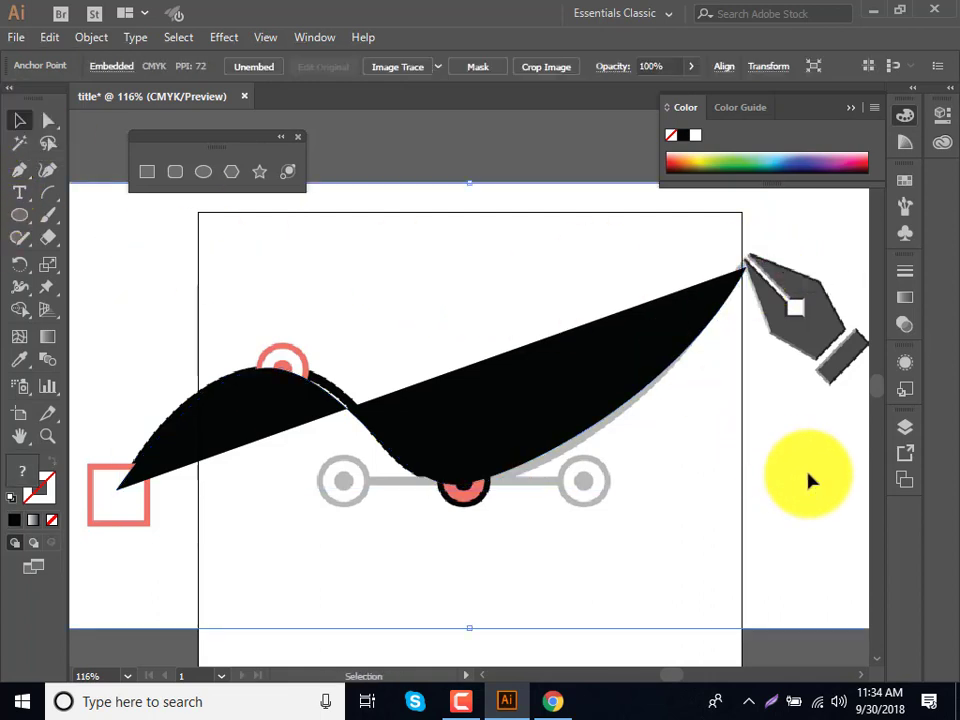
# Step: Delete the reference image and give the wavy path no fill and a thicker black stroke
pyautogui.press('Delete')
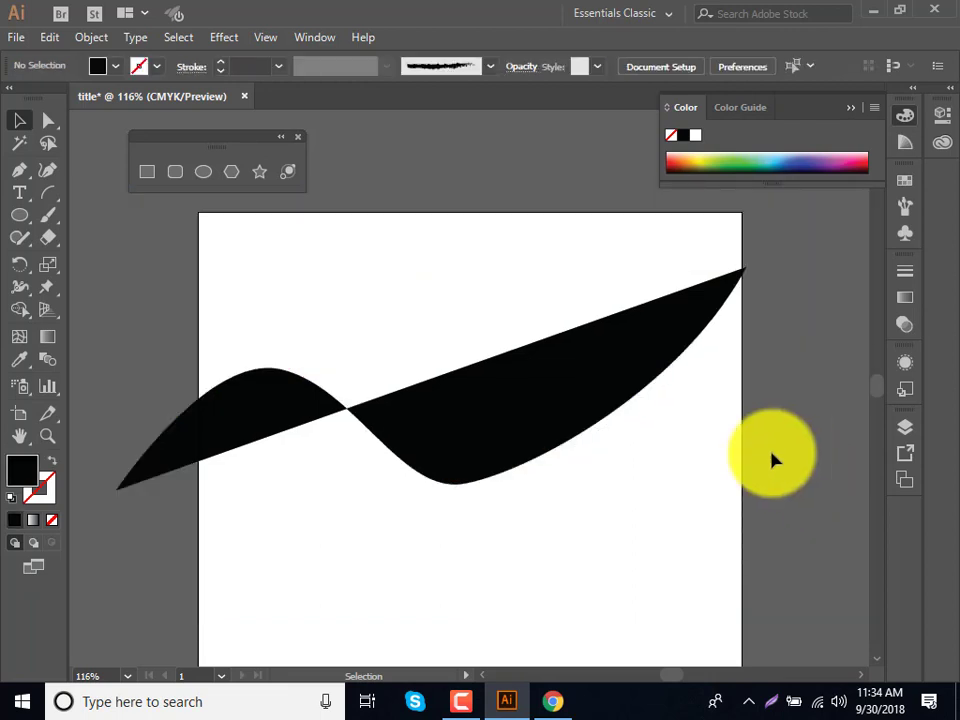
pyautogui.click(534, 407)
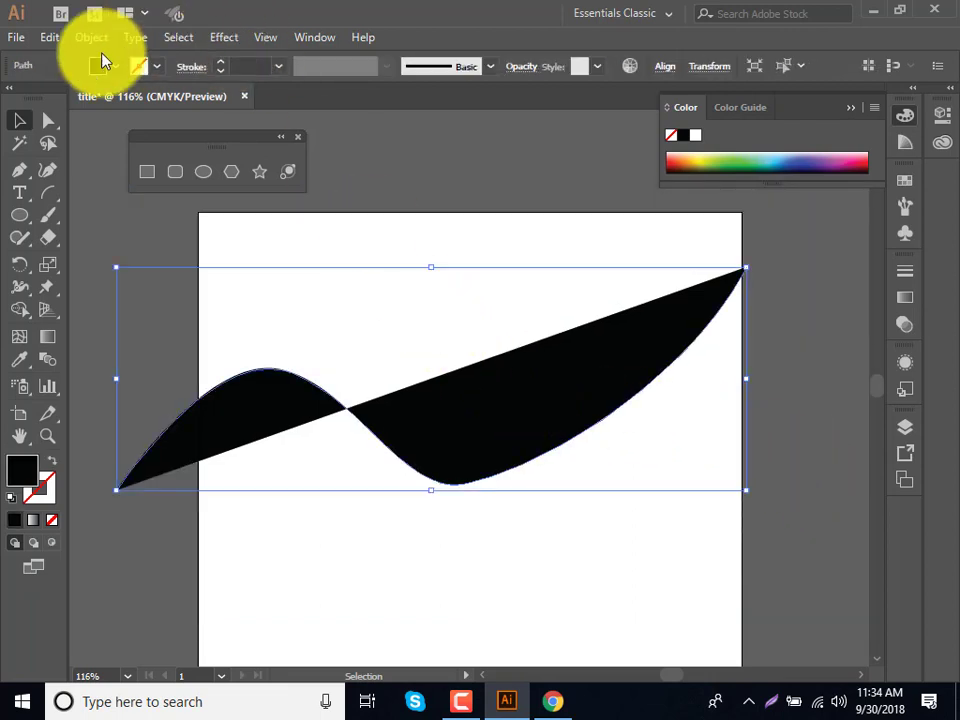
pyautogui.click(50, 463)
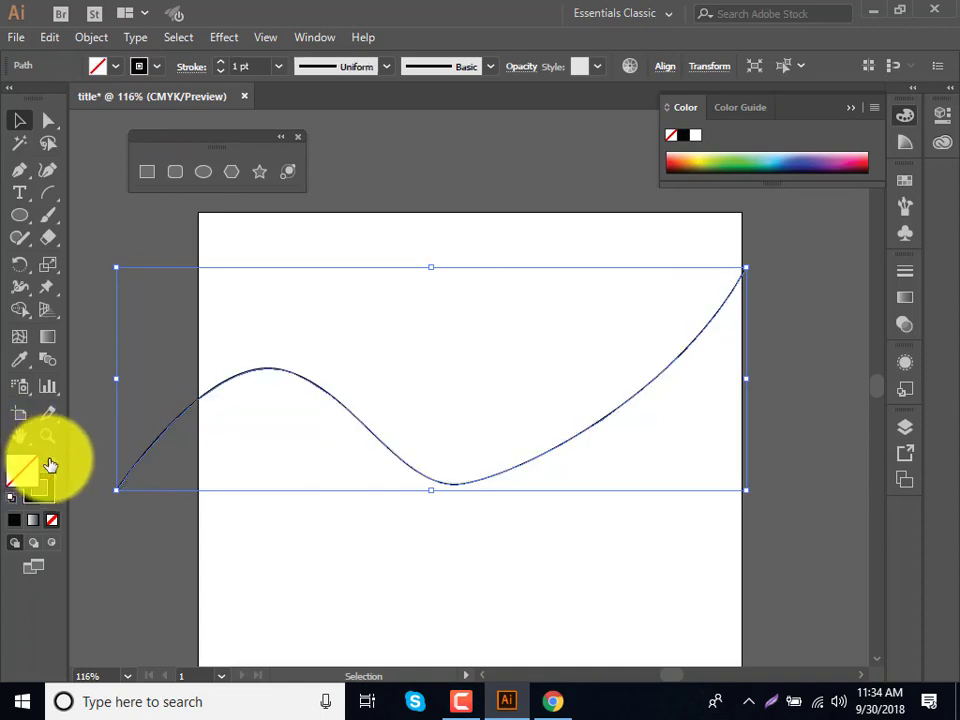
pyautogui.click(220, 61)
pyautogui.click(220, 61)
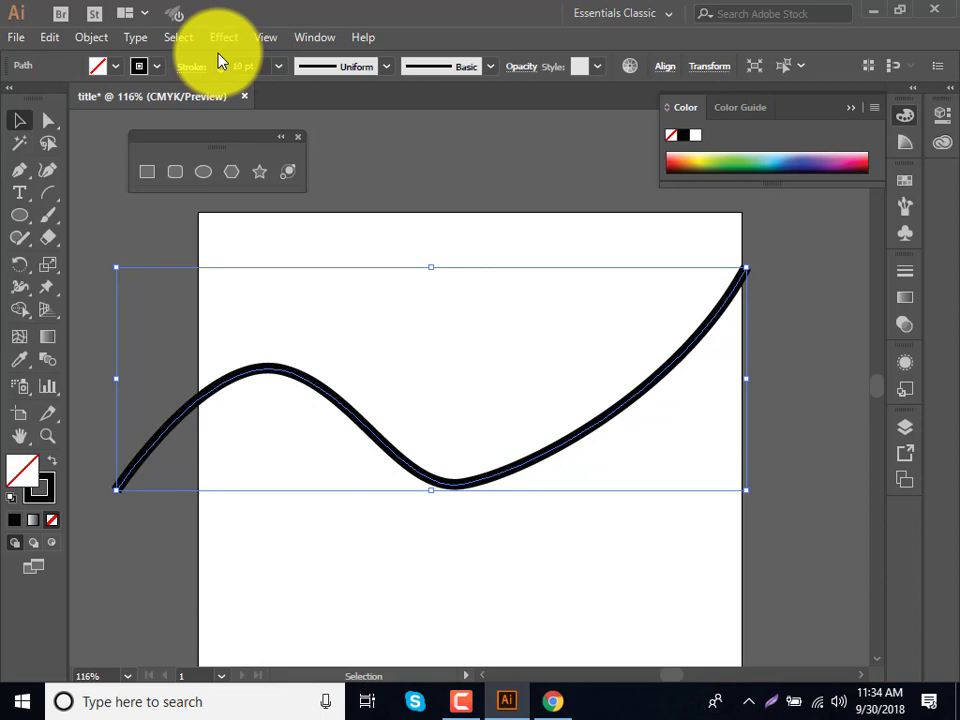
# Step: Preview several related pen tool images, including the Keynote one, in the Google results
pyautogui.click(548, 699)
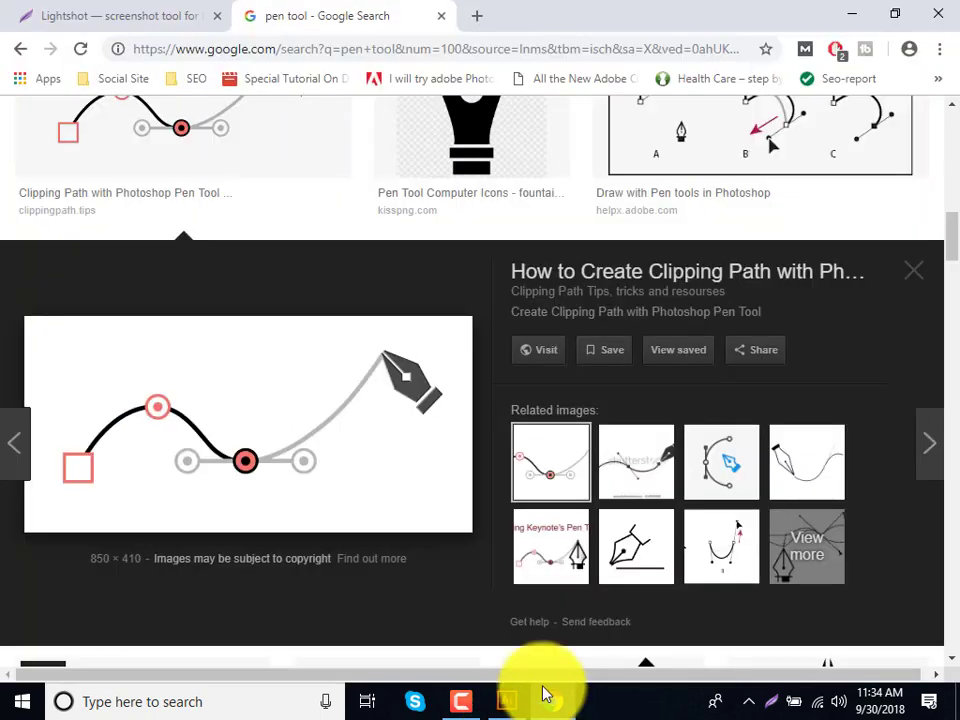
pyautogui.scroll(-1, 508, 493)
pyautogui.scroll(-1, 523, 497)
pyautogui.scroll(1, 600, 400)
pyautogui.click(628, 365)
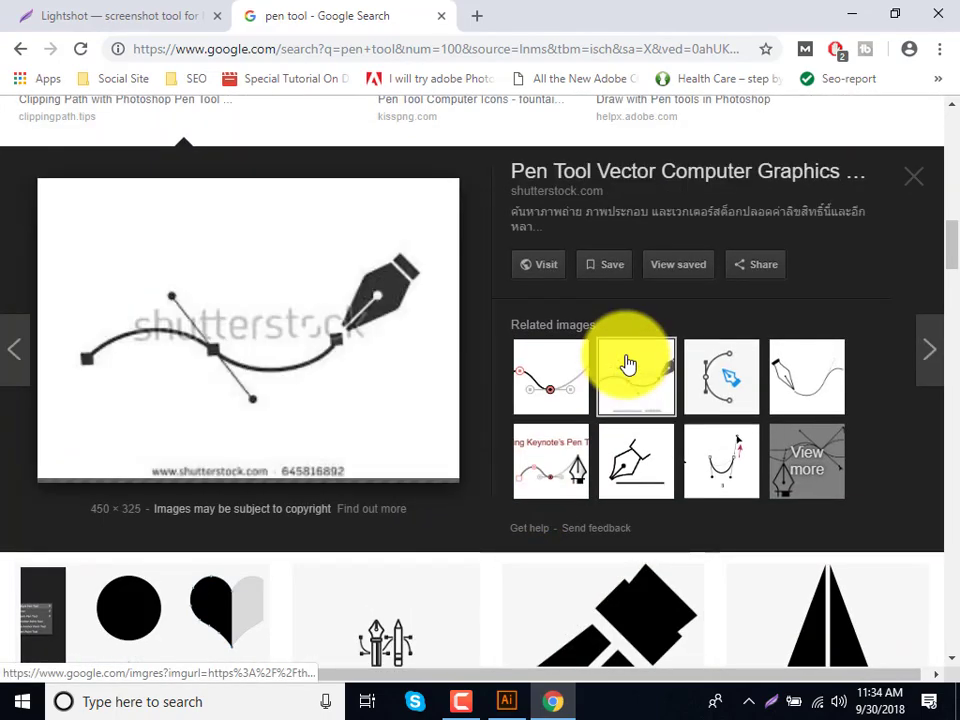
pyautogui.click(714, 383)
pyautogui.click(812, 378)
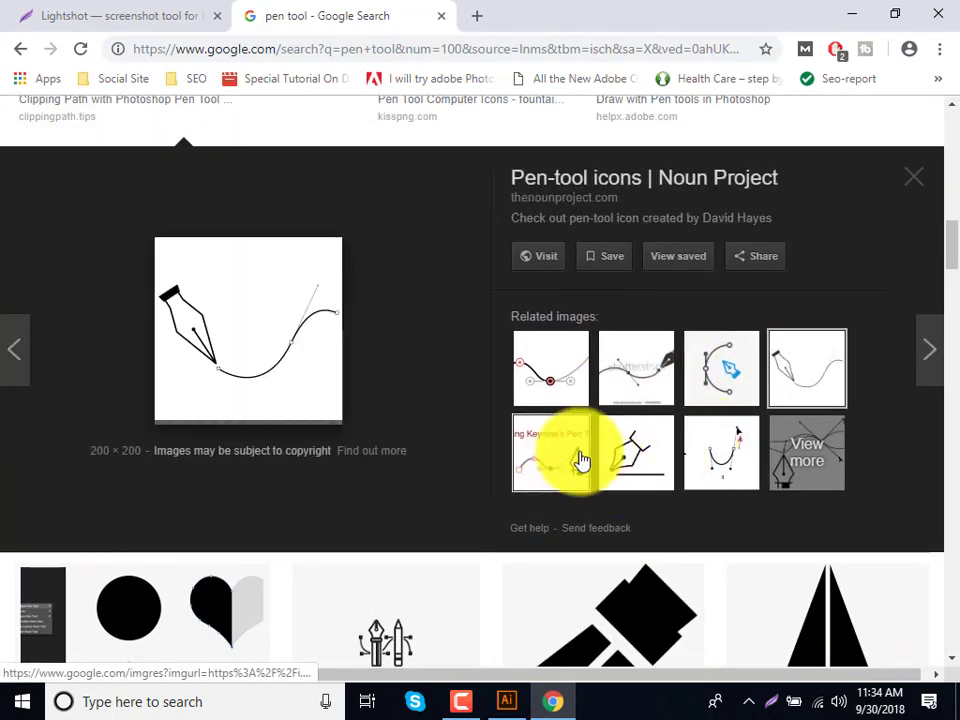
pyautogui.click(580, 460)
pyautogui.click(724, 465)
pyautogui.scroll(-5, 600, 480)
pyautogui.scroll(-5, 576, 472)
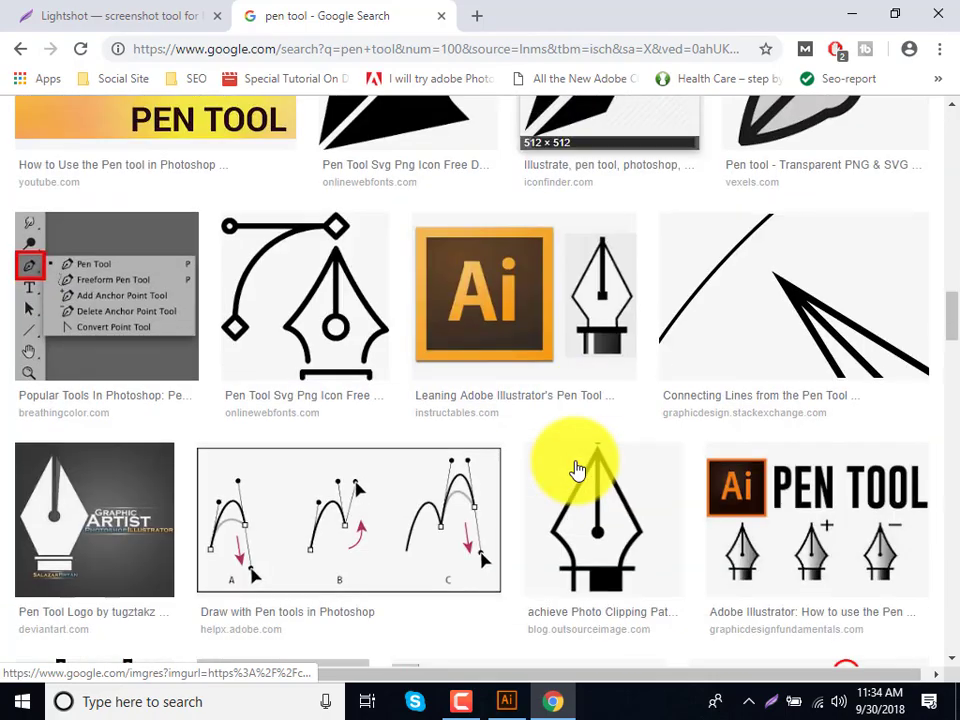
pyautogui.scroll(-2, 576, 465)
pyautogui.scroll(-3, 574, 461)
pyautogui.scroll(-4, 574, 461)
pyautogui.scroll(-4, 574, 461)
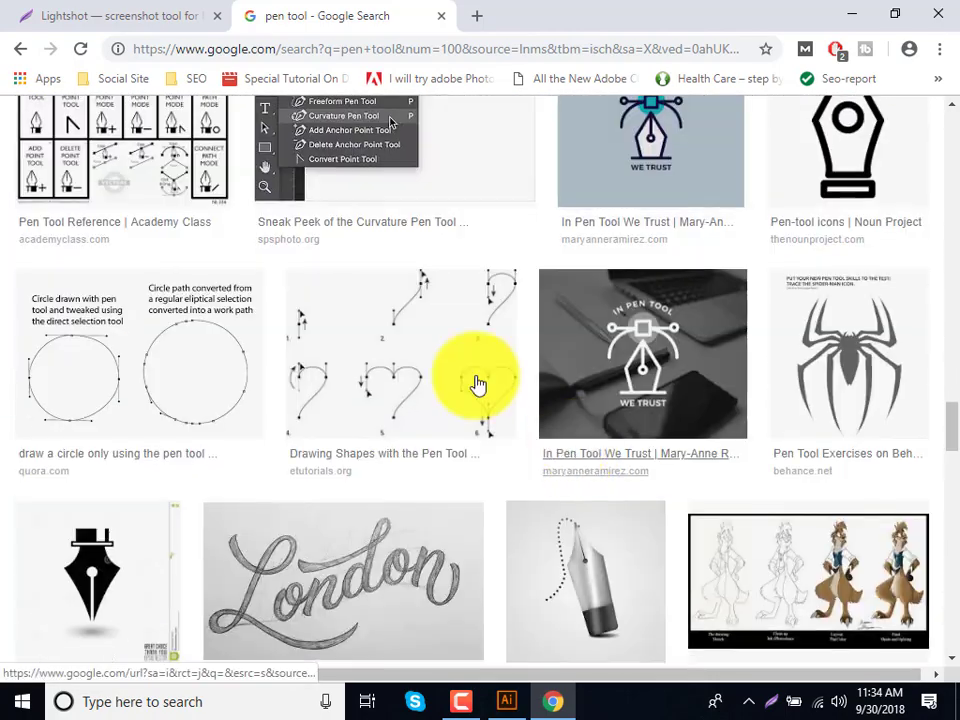
pyautogui.scroll(4, 345, 280)
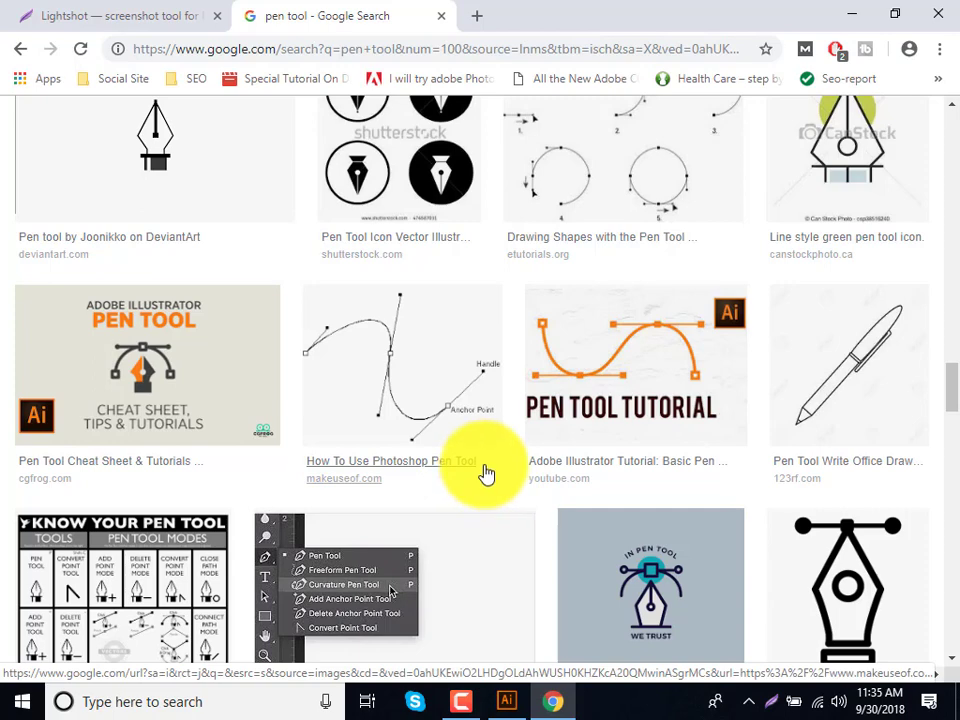
# Step: View the How To Use Photoshop Pen Tool and Drawing Shapes with the Pen Tool previews, then return to Illustrator
pyautogui.click(450, 470)
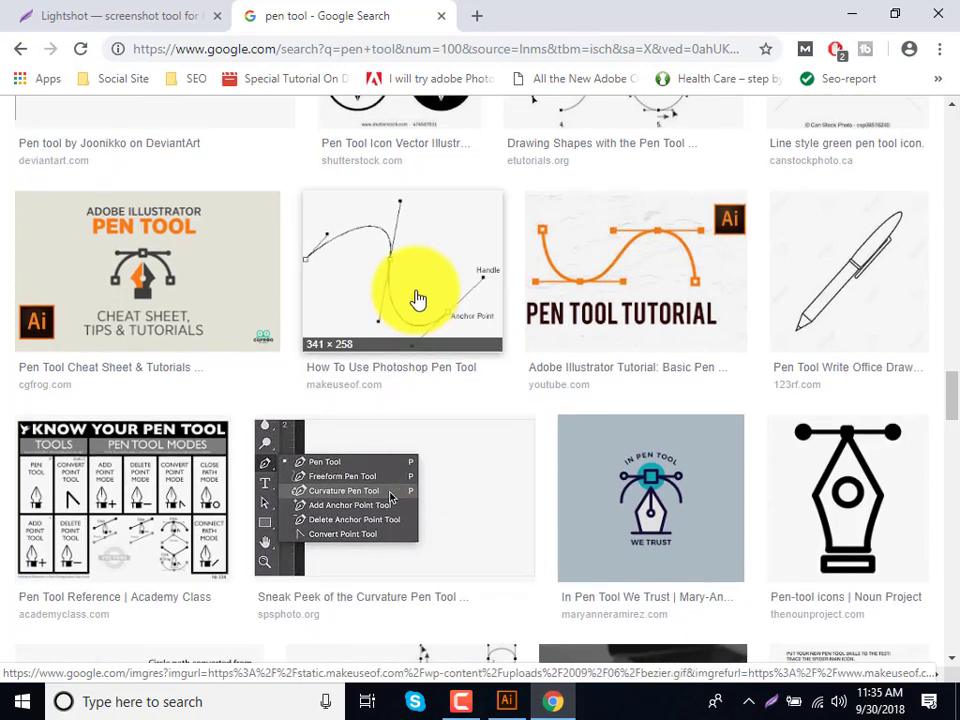
pyautogui.scroll(-2, 418, 300)
pyautogui.scroll(-2, 418, 300)
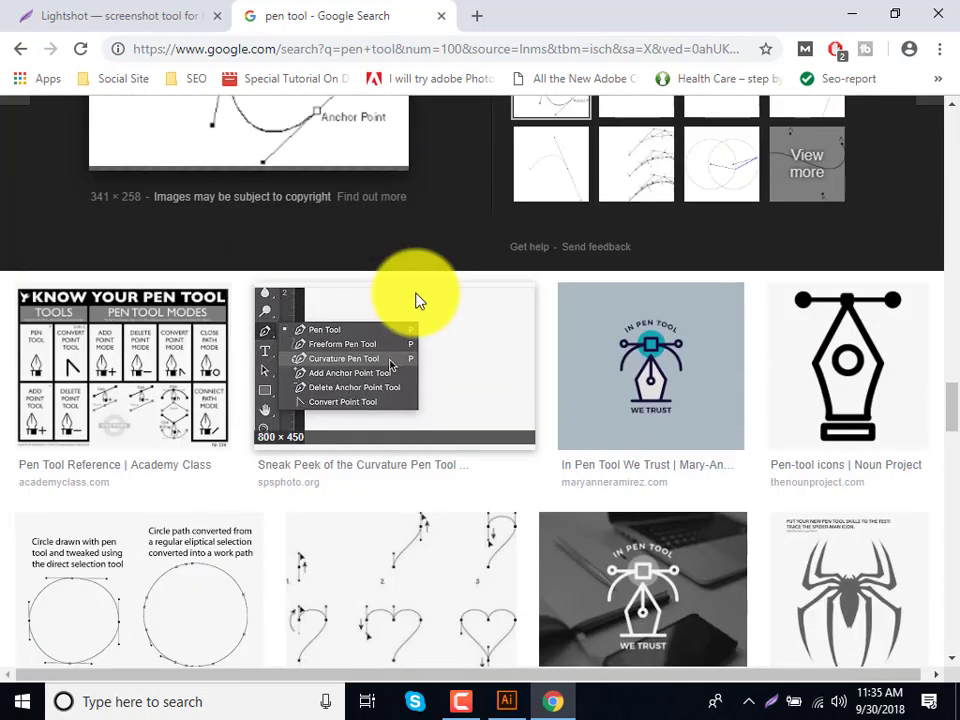
pyautogui.scroll(-2, 418, 300)
pyautogui.scroll(-1, 418, 300)
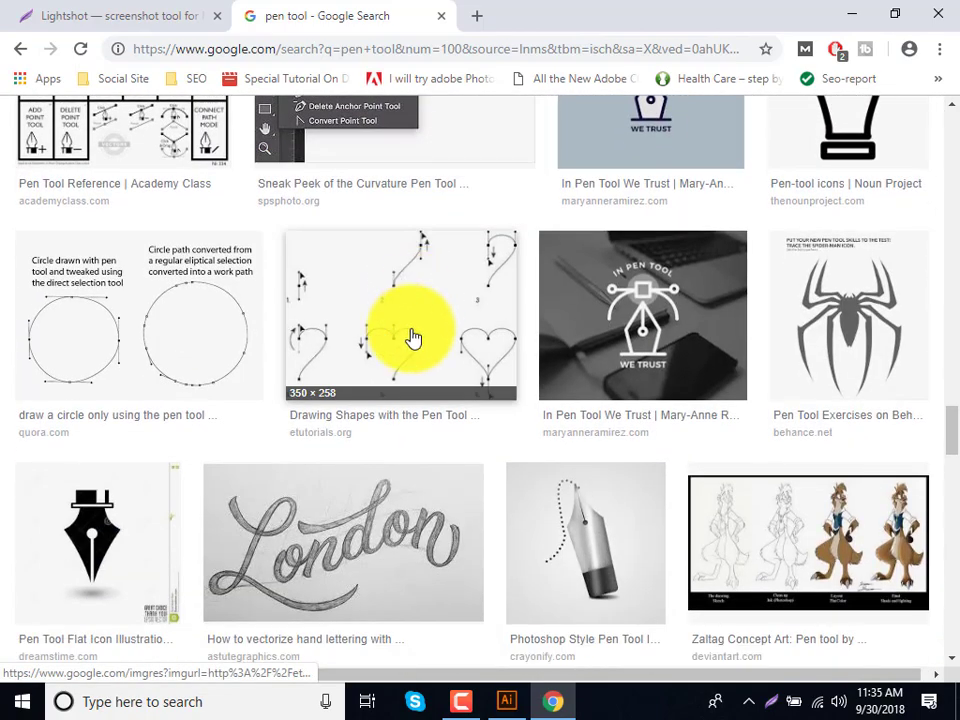
pyautogui.click(409, 336)
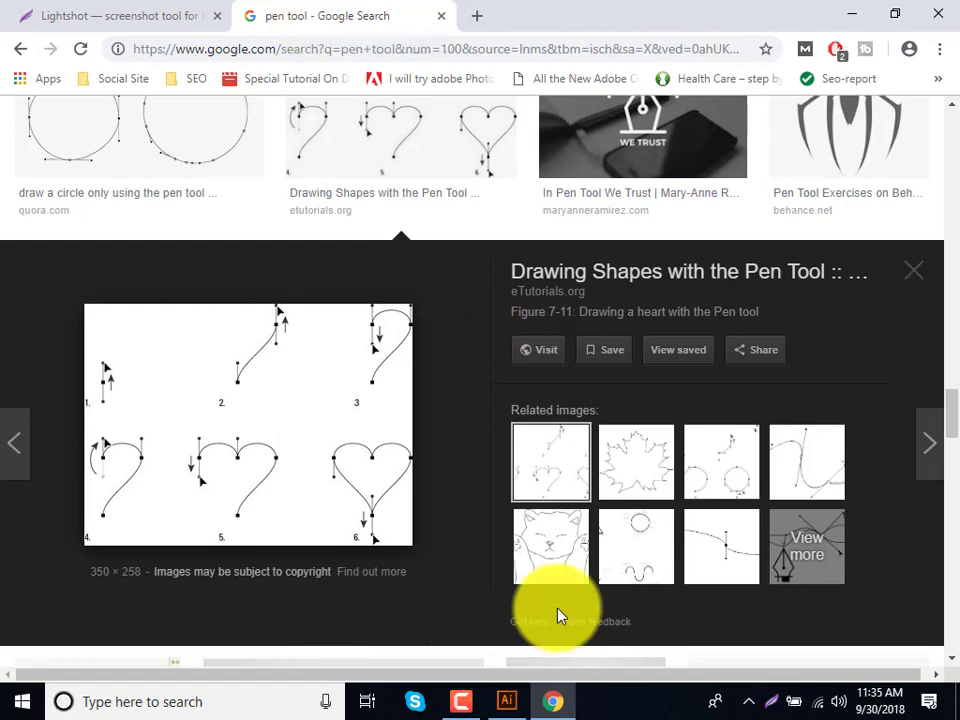
pyautogui.scroll(-4, 560, 610)
pyautogui.scroll(-3, 562, 598)
pyautogui.scroll(-5, 560, 594)
pyautogui.scroll(-5, 560, 594)
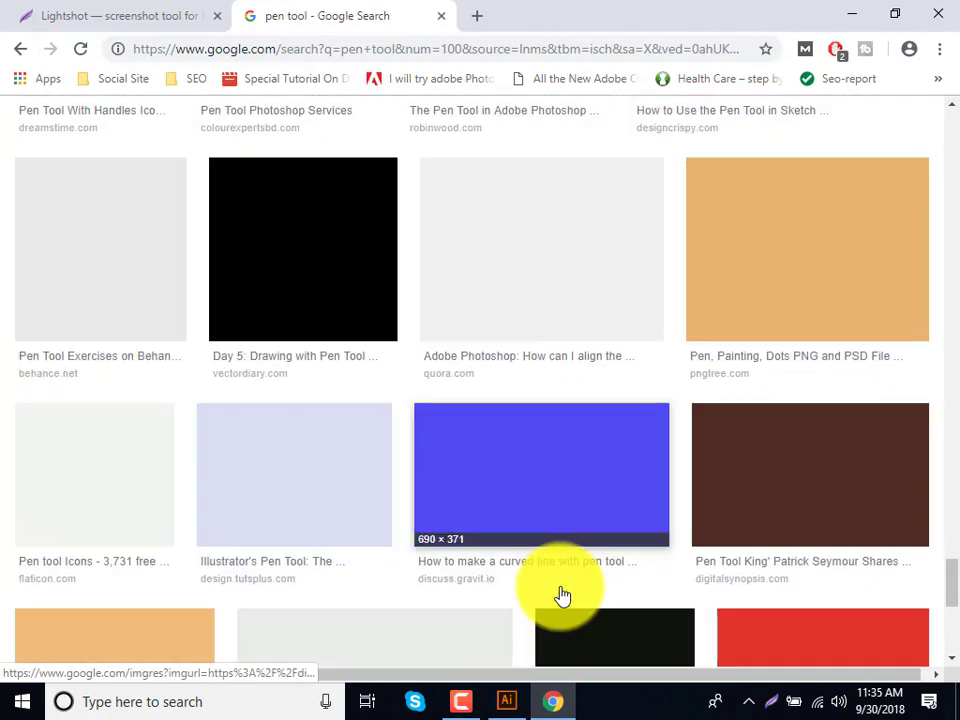
pyautogui.scroll(-4, 560, 594)
pyautogui.scroll(4, 562, 594)
pyautogui.scroll(5, 560, 594)
pyautogui.scroll(5, 561, 589)
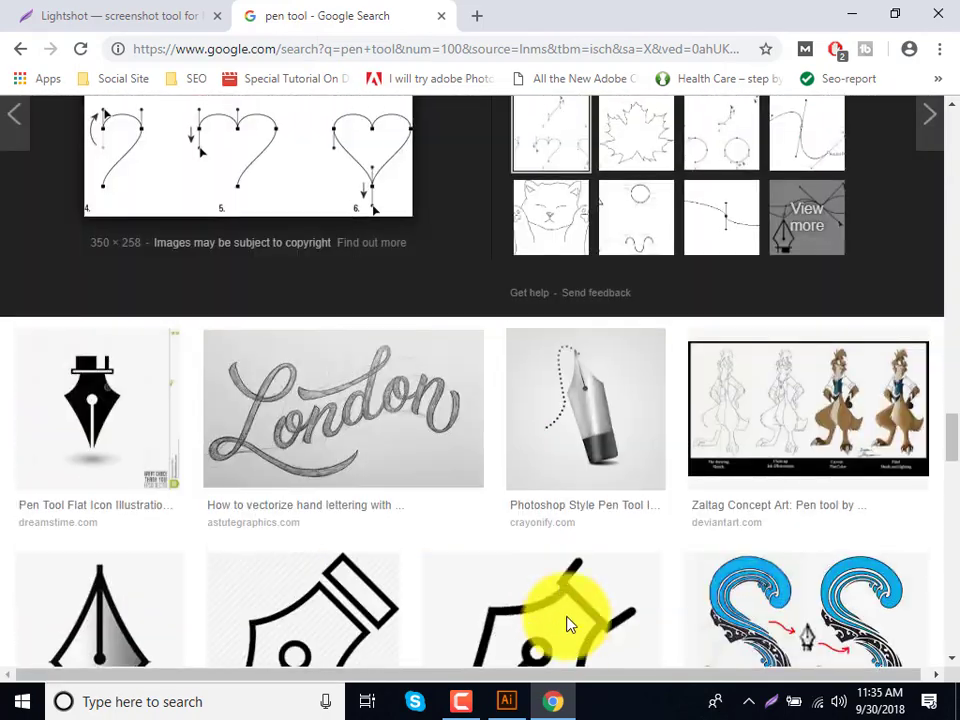
pyautogui.scroll(3, 567, 615)
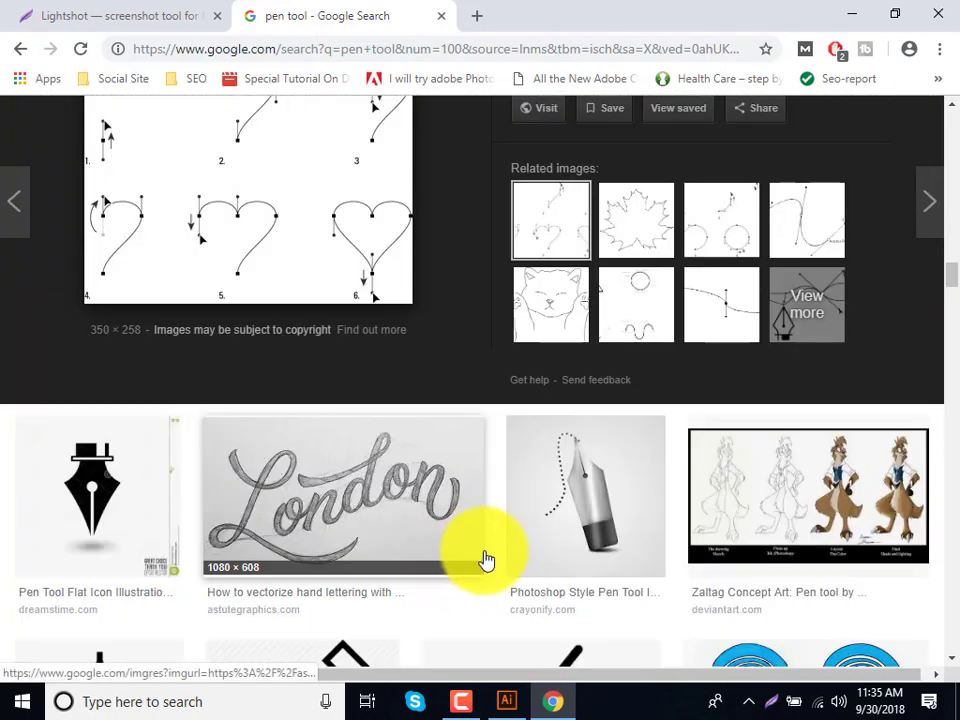
pyautogui.click(506, 701)
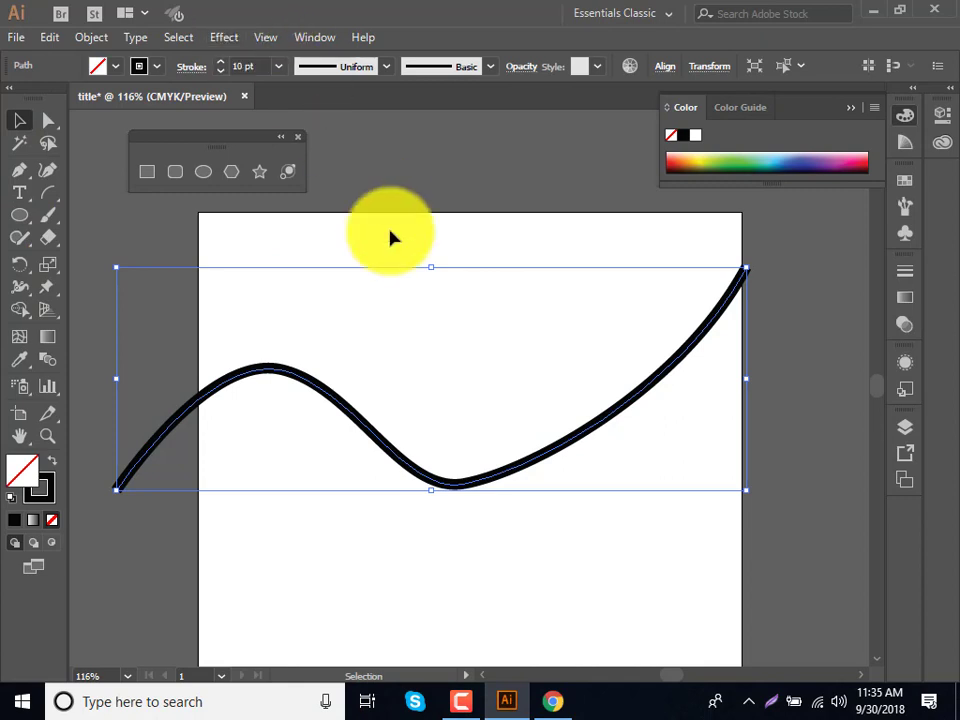
pyautogui.click(462, 704)
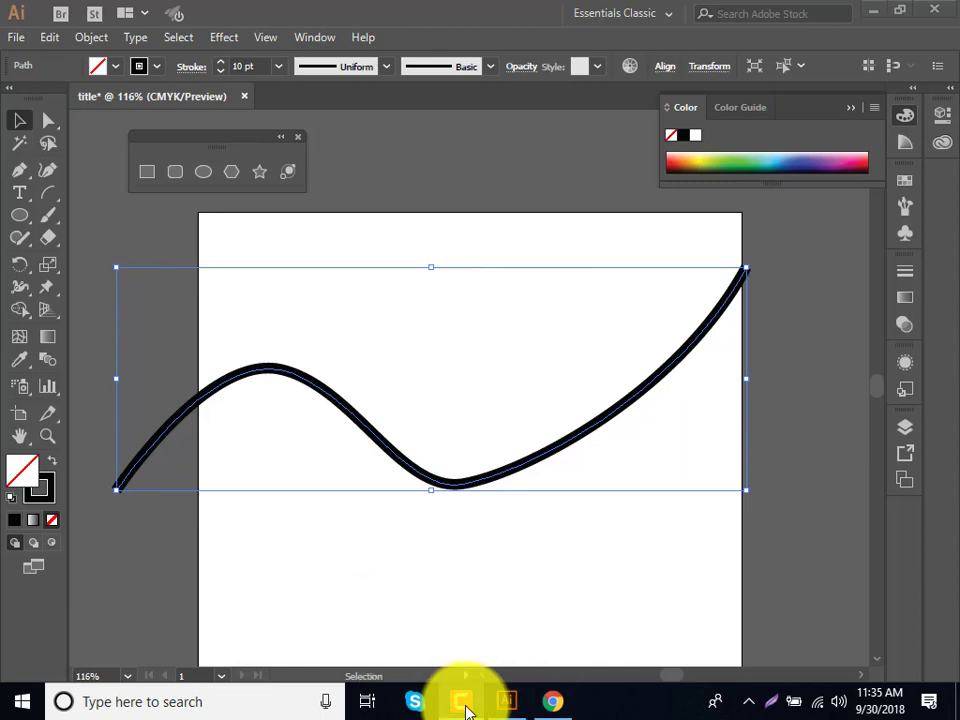
pyautogui.click(466, 707)
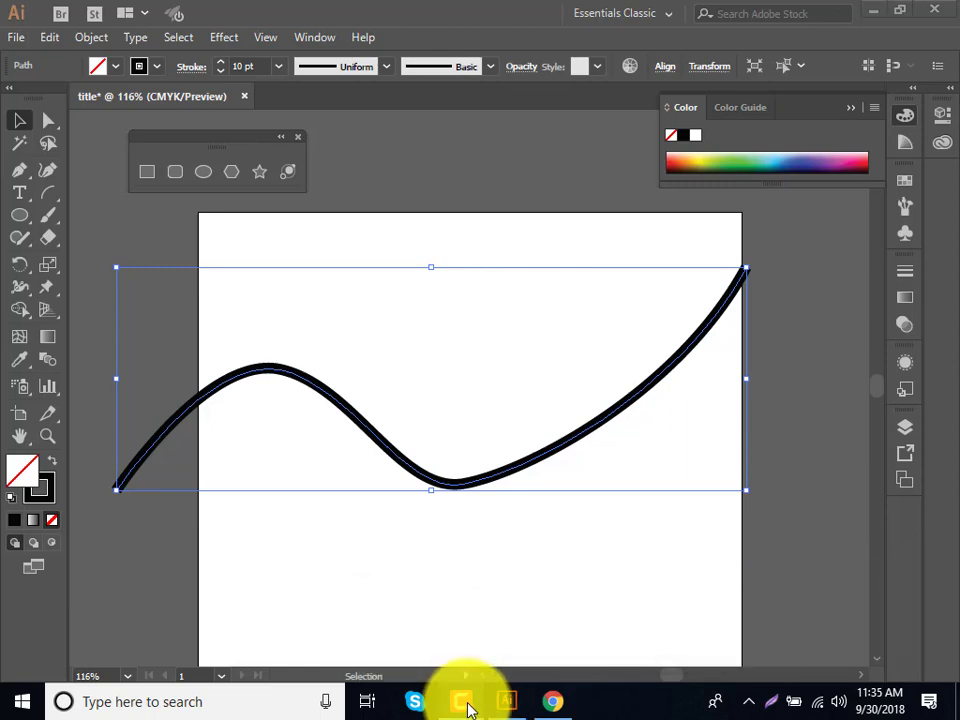